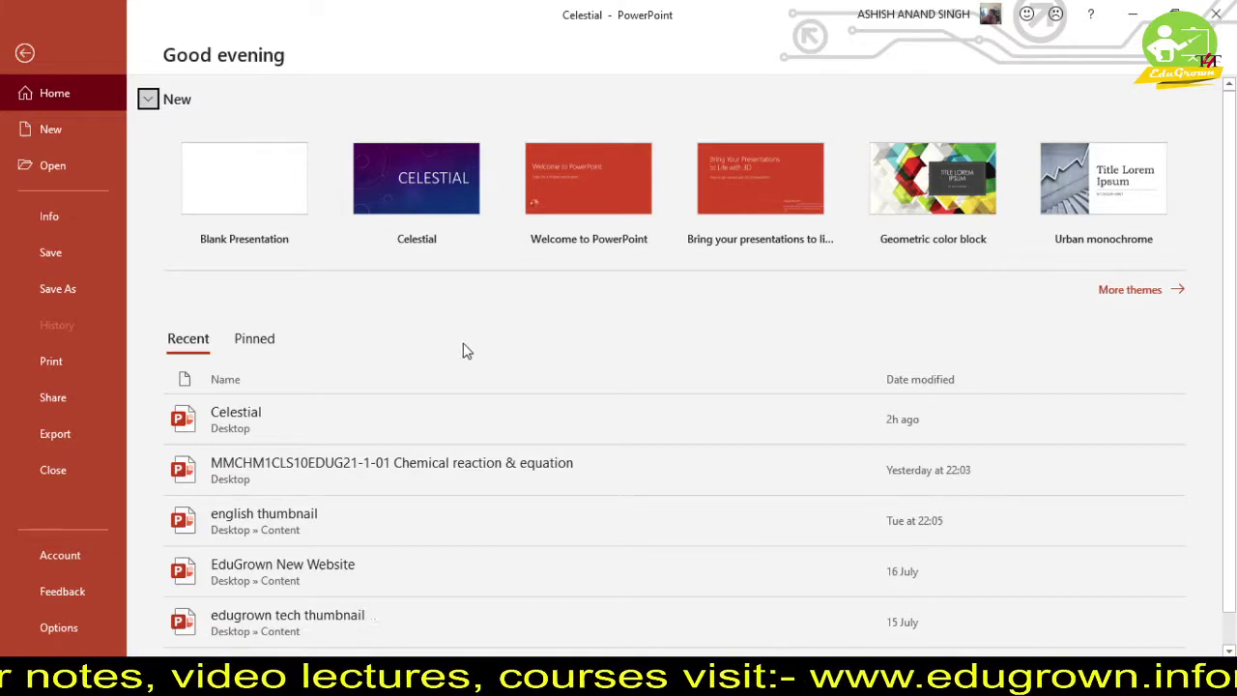
# - Create a new Blank Presentation (Presentation2) from the New section
pyautogui.click(245, 189)
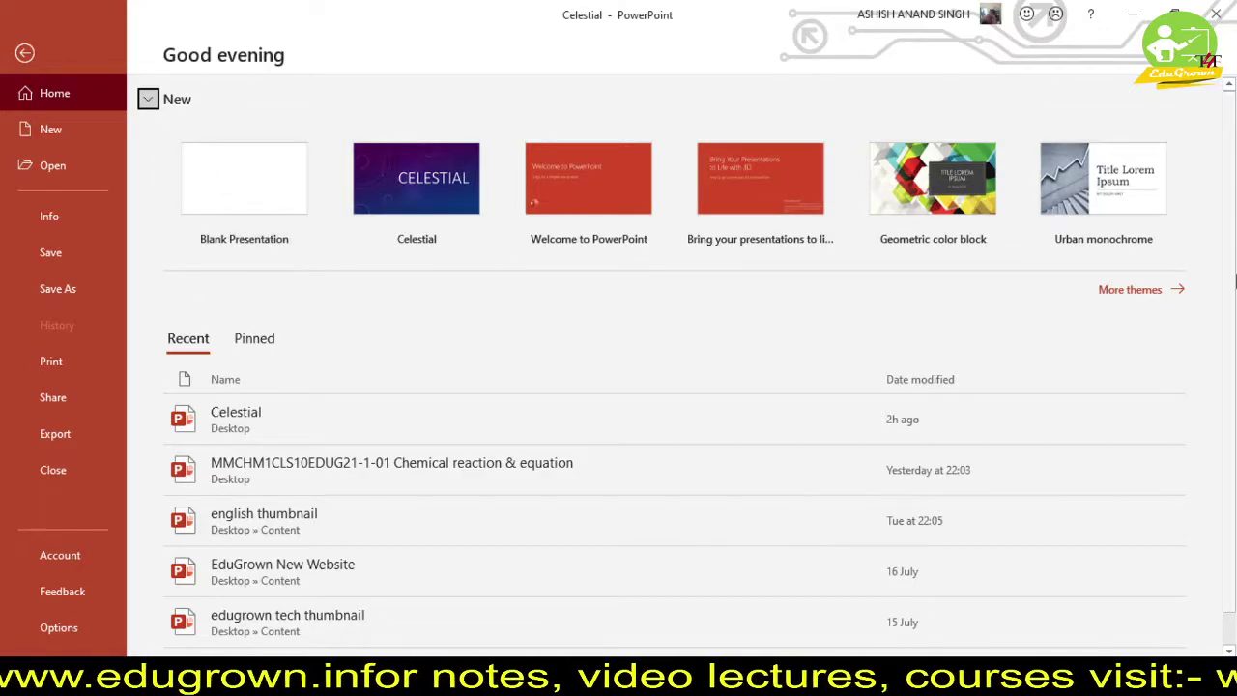
pyautogui.click(246, 184)
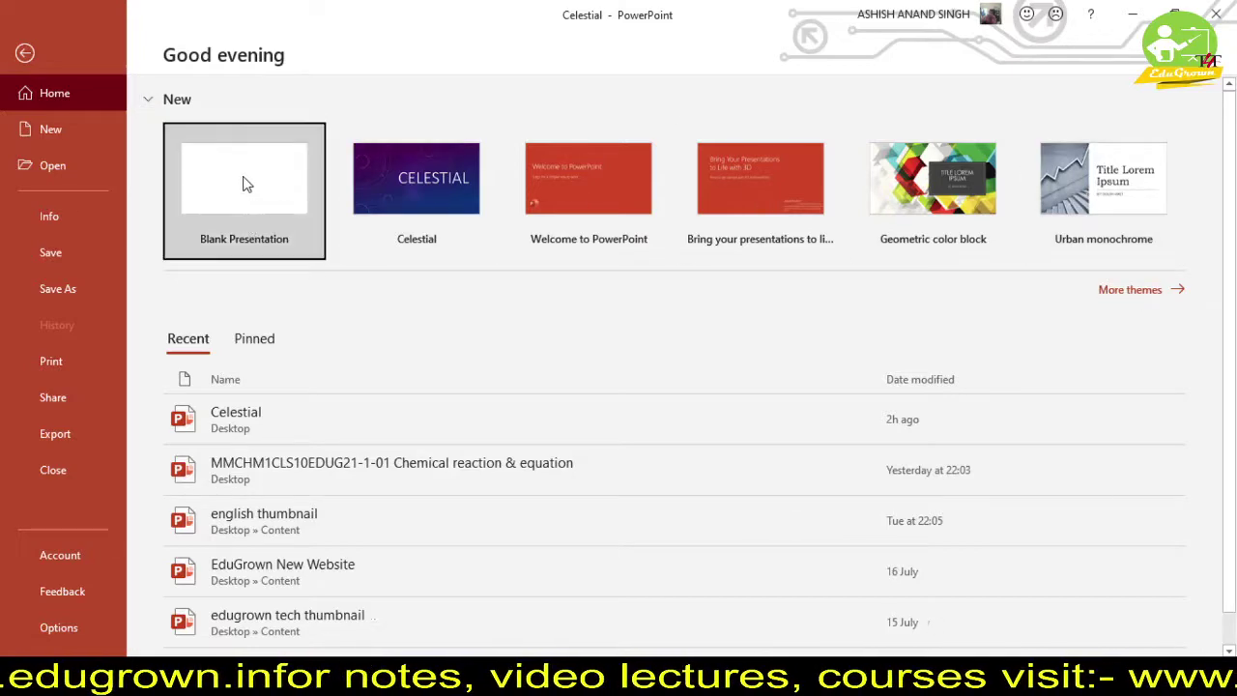
pyautogui.click(247, 183)
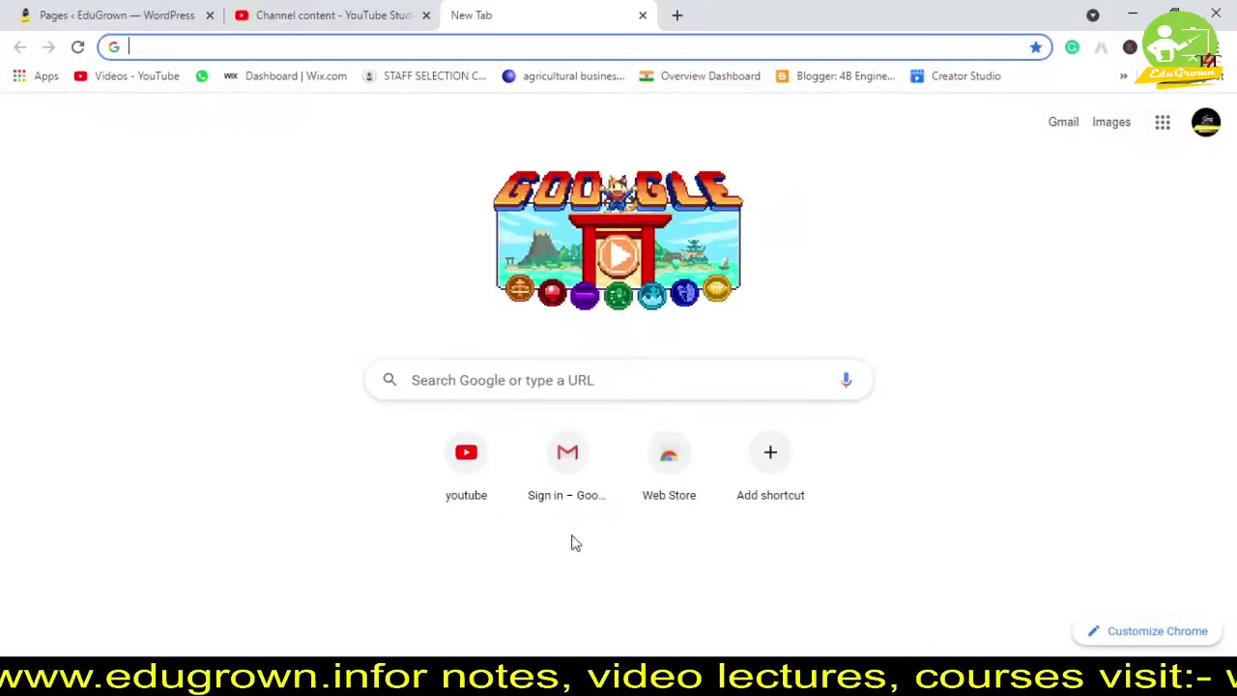
# - Search Google for 'greenboard' and show the image results
pyautogui.click(268, 47)
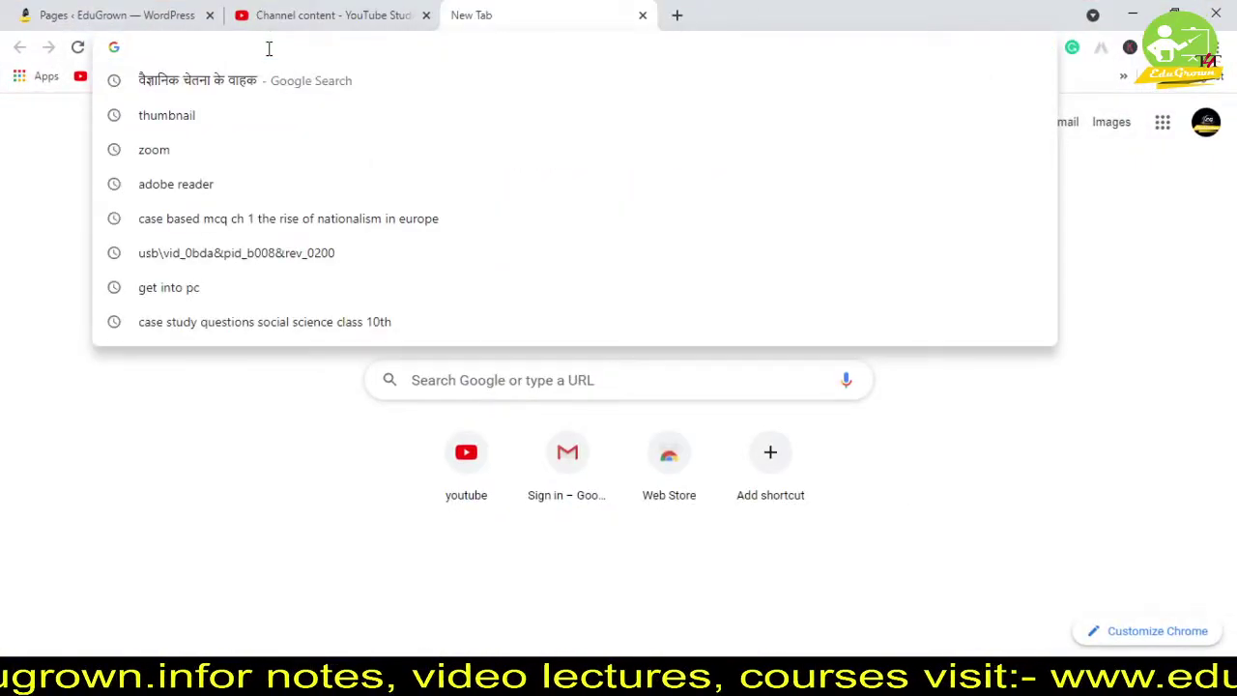
pyautogui.write('green')
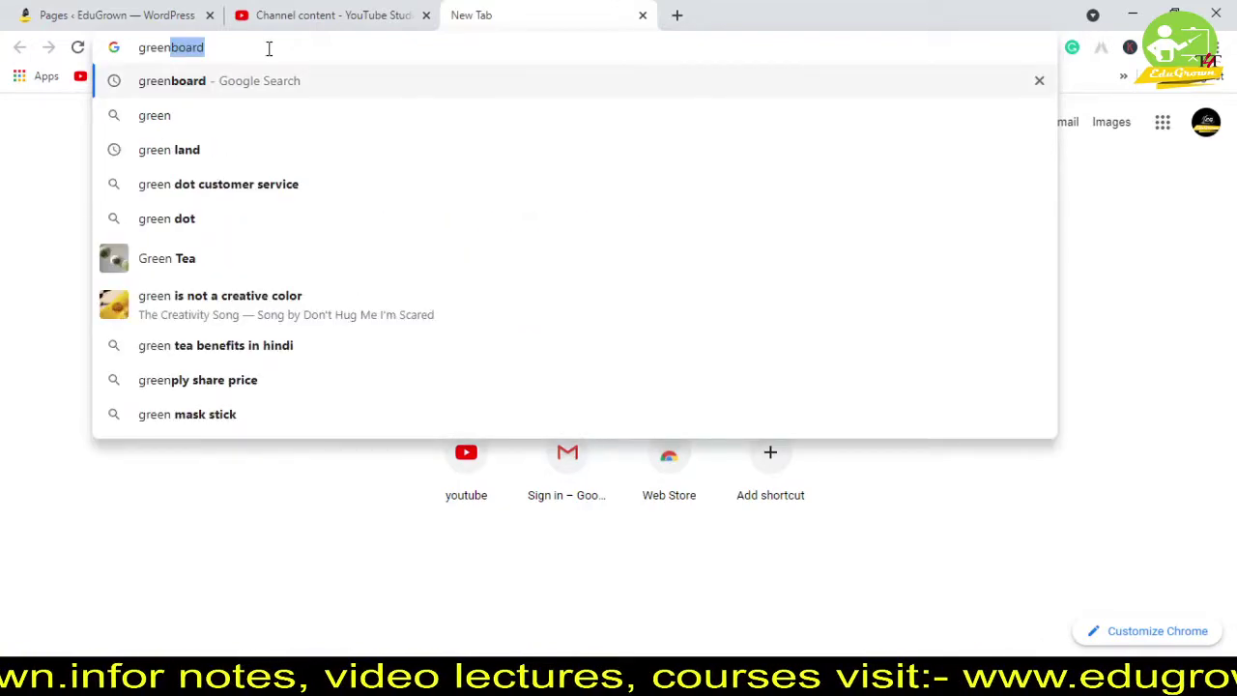
pyautogui.click(271, 85)
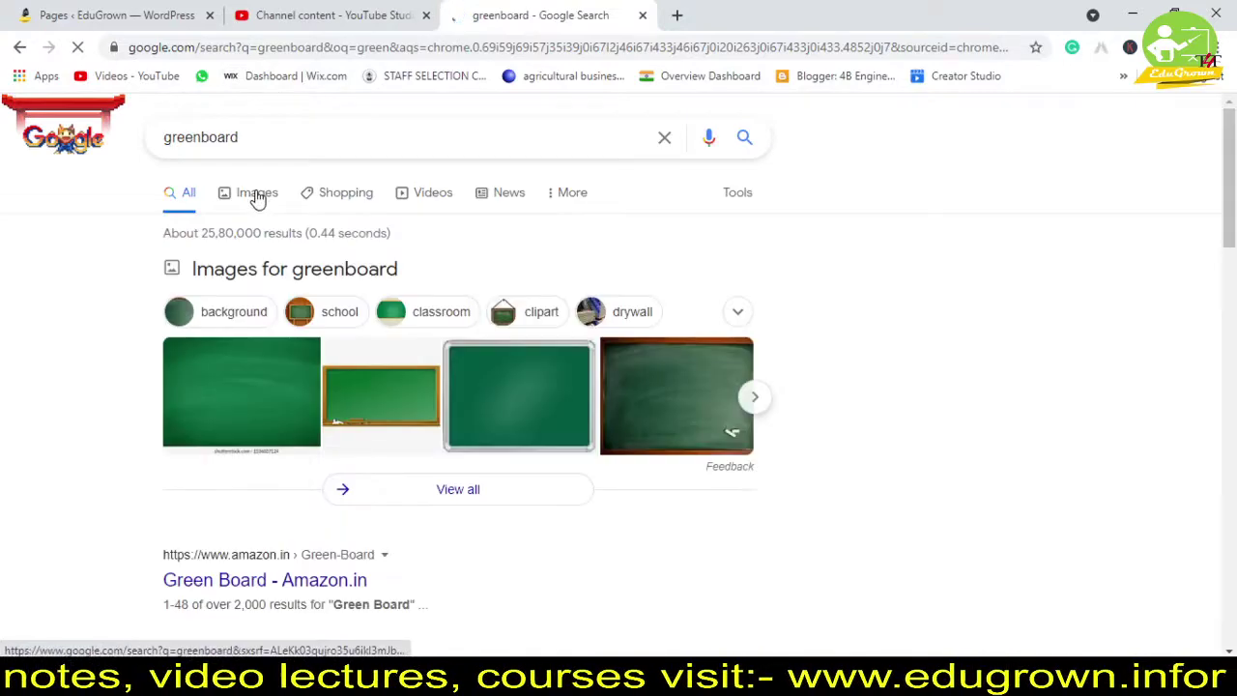
pyautogui.click(257, 196)
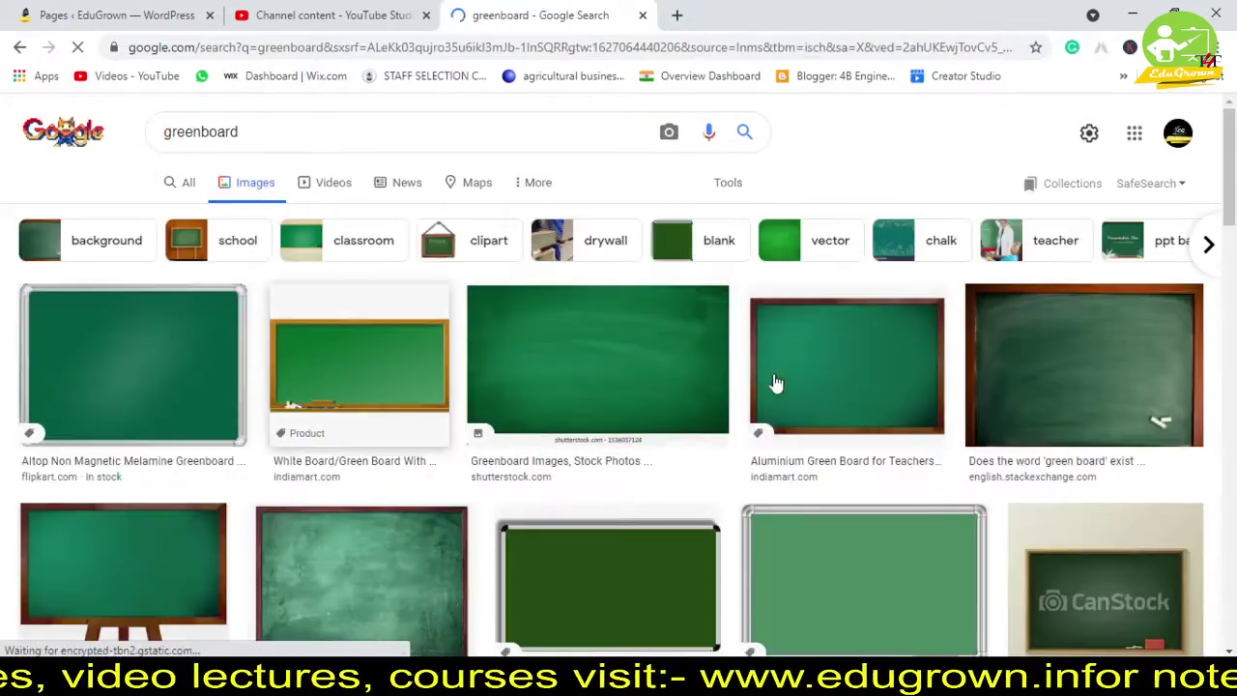
# - Drag the previewed aluminium green board picture onto slide 1
pyautogui.click(875, 377)
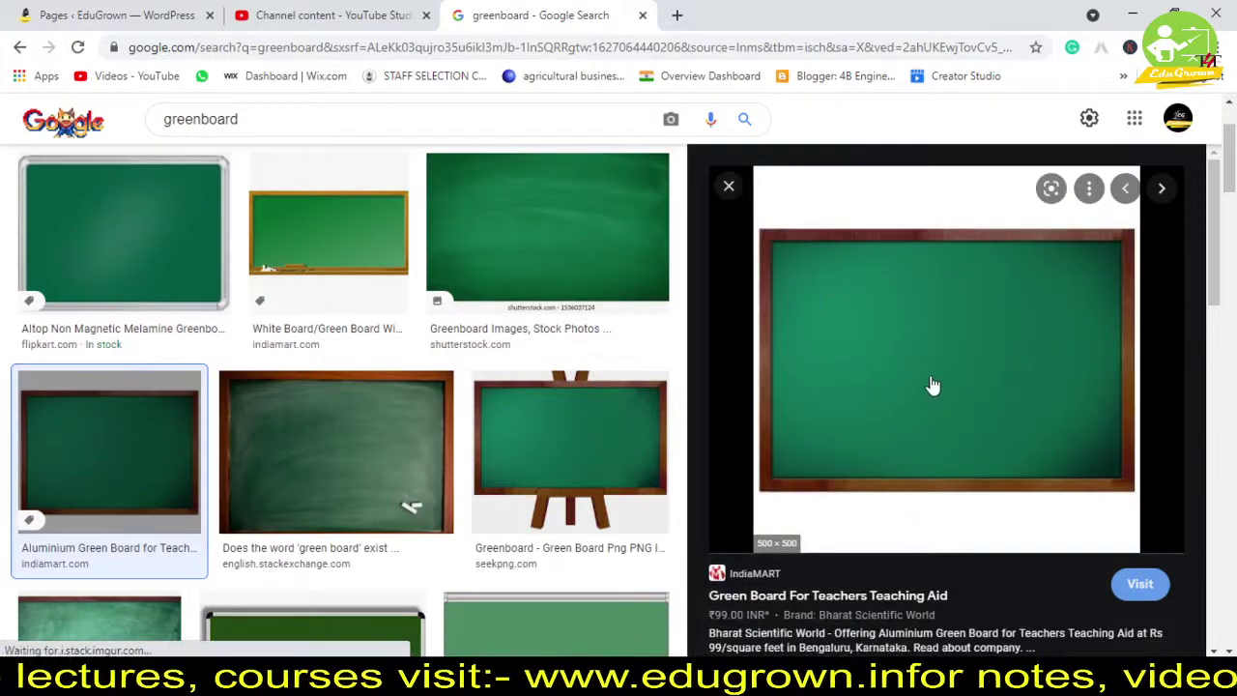
pyautogui.scroll(-4, 533, 354)
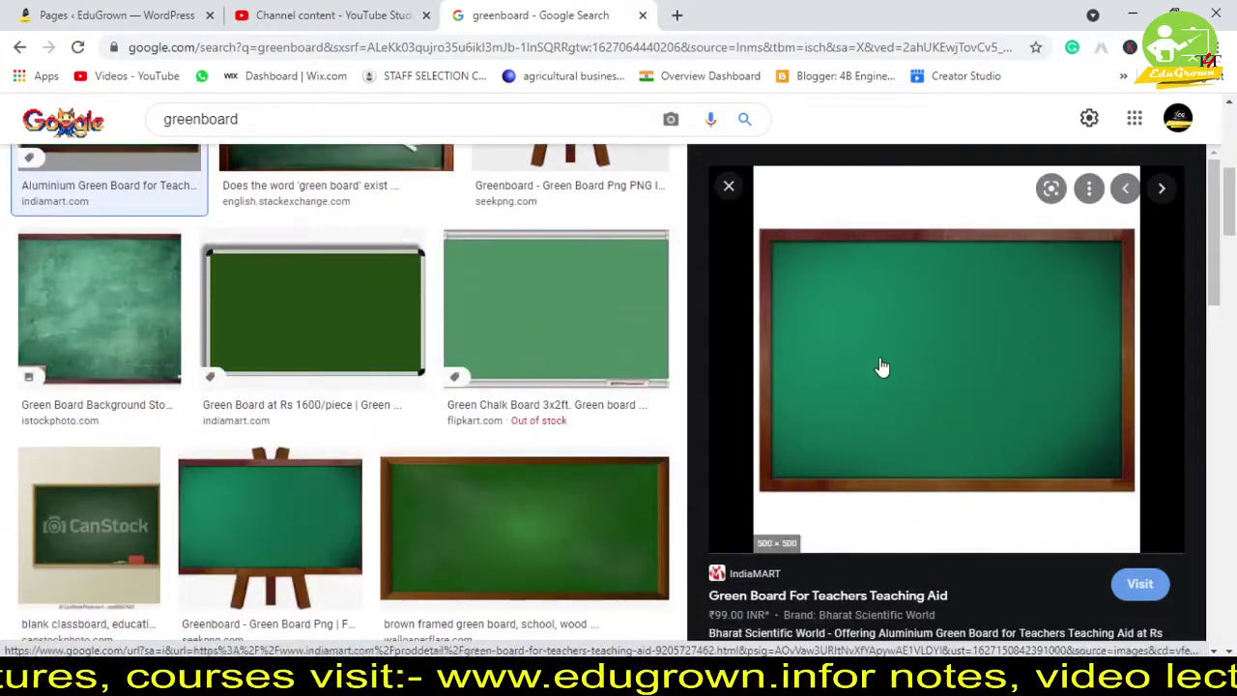
pyautogui.rightClick(880, 365)
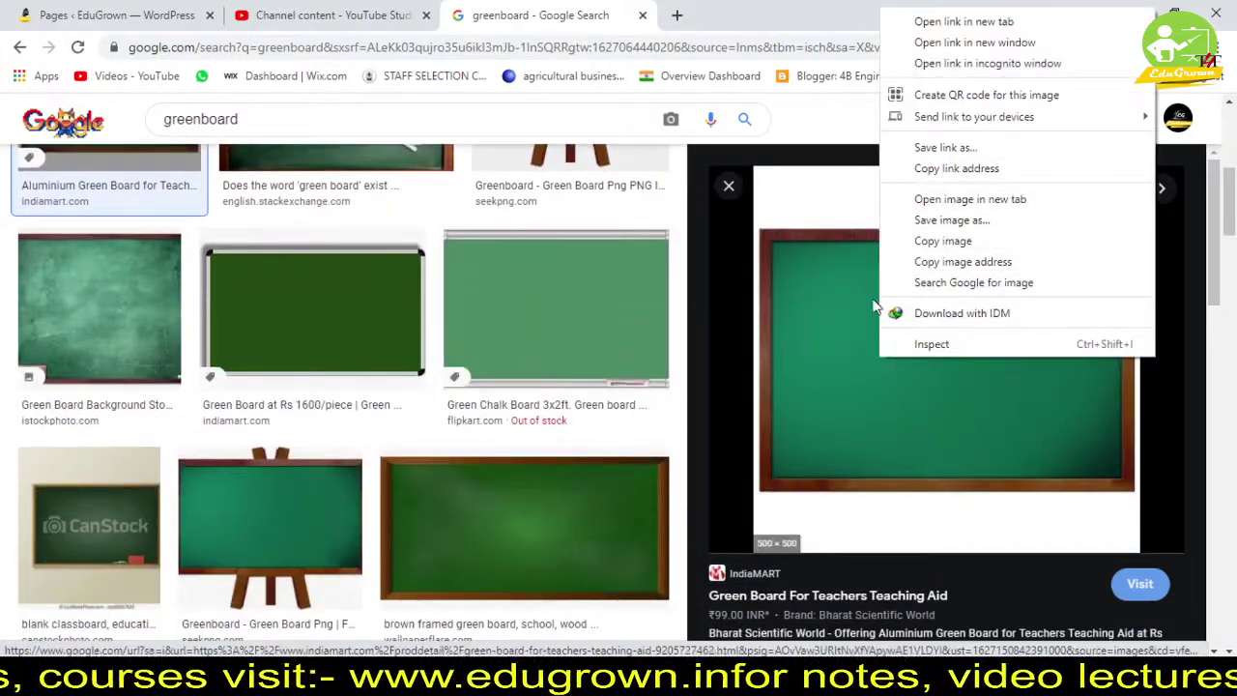
pyautogui.click(881, 310)
pyautogui.moveTo(833, 365)
pyautogui.mouseDown()
pyautogui.moveTo(696, 628)
pyautogui.moveTo(713, 591)
pyautogui.moveTo(716, 601)
pyautogui.mouseUp()
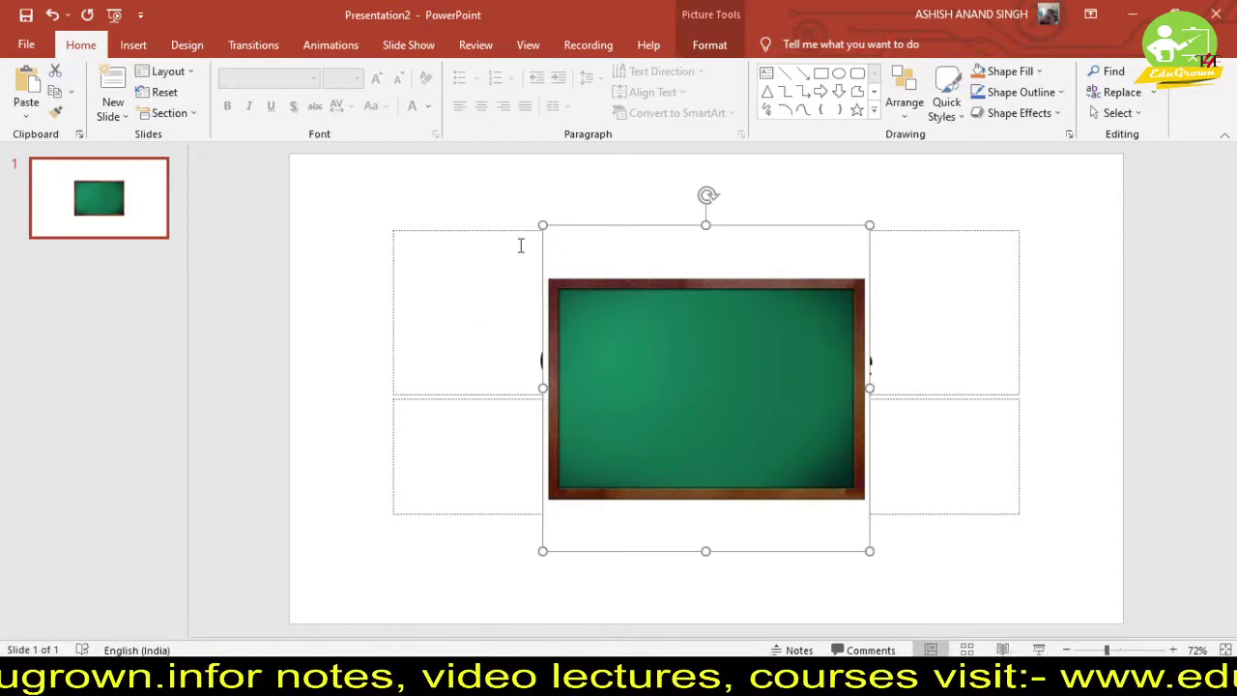
# - Delete the title and subtitle placeholders from slide 1
pyautogui.click(441, 373)
pyautogui.moveTo(671, 475)
pyautogui.mouseDown()
pyautogui.moveTo(492, 513)
pyautogui.moveTo(386, 568)
pyautogui.mouseUp()
pyautogui.click(766, 257)
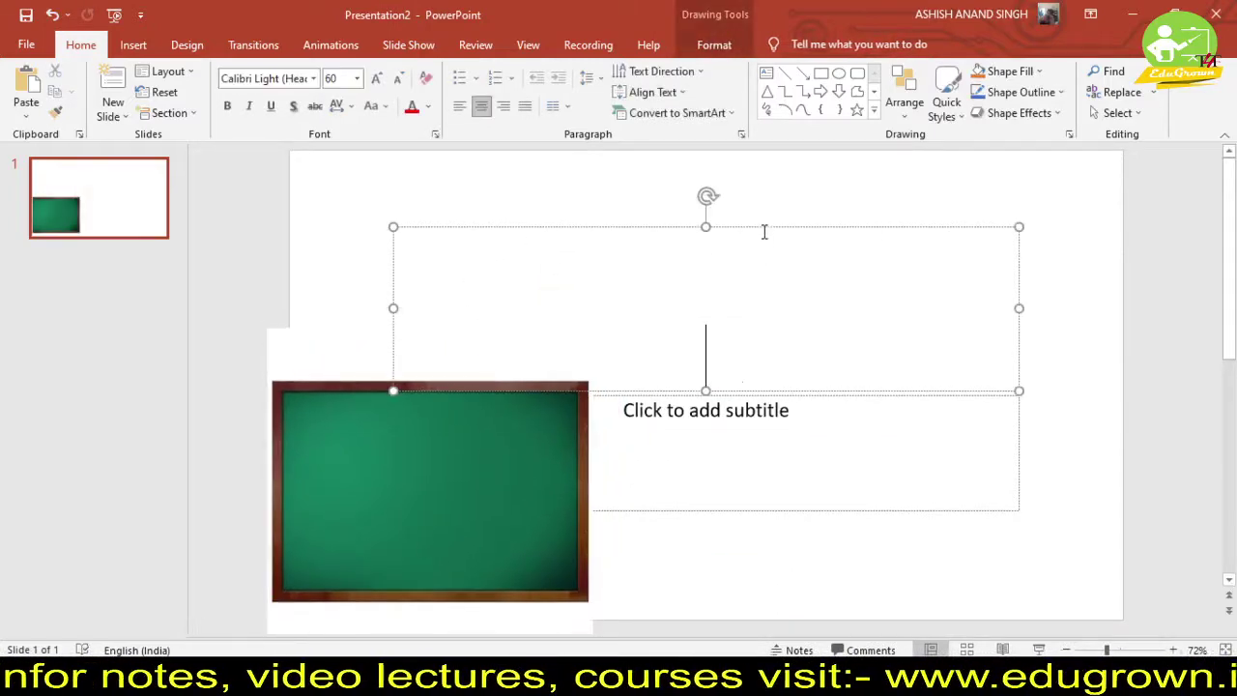
pyautogui.click(760, 228)
pyautogui.press('Delete')
pyautogui.click(817, 393)
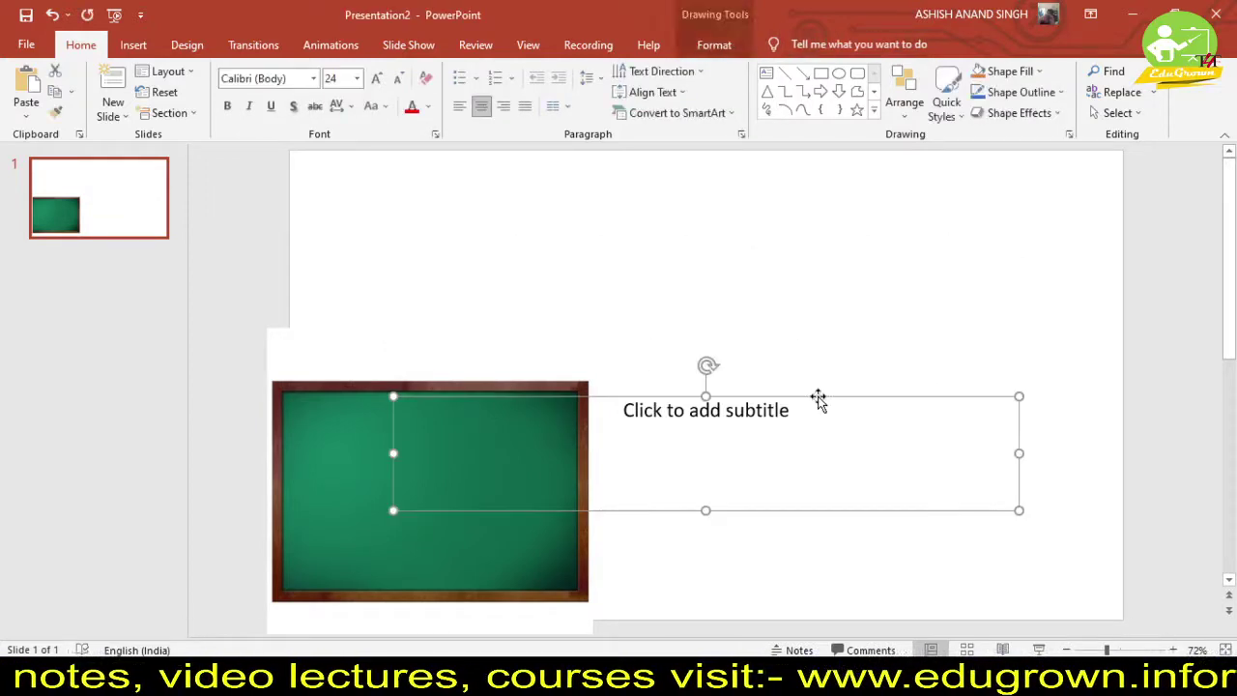
pyautogui.press('Delete')
# - Crop away the blank margins above and below the chalkboard picture
pyautogui.click(493, 434)
pyautogui.moveTo(493, 434); pyautogui.dragTo(661, 297)
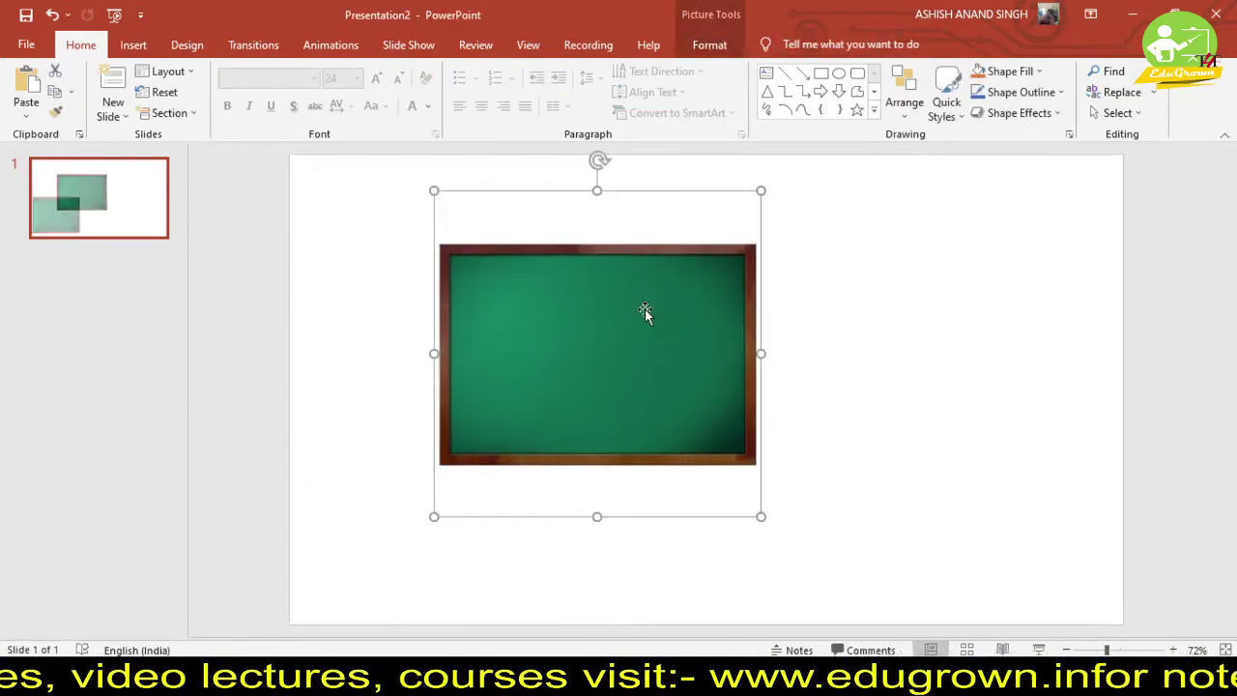
pyautogui.click(912, 383)
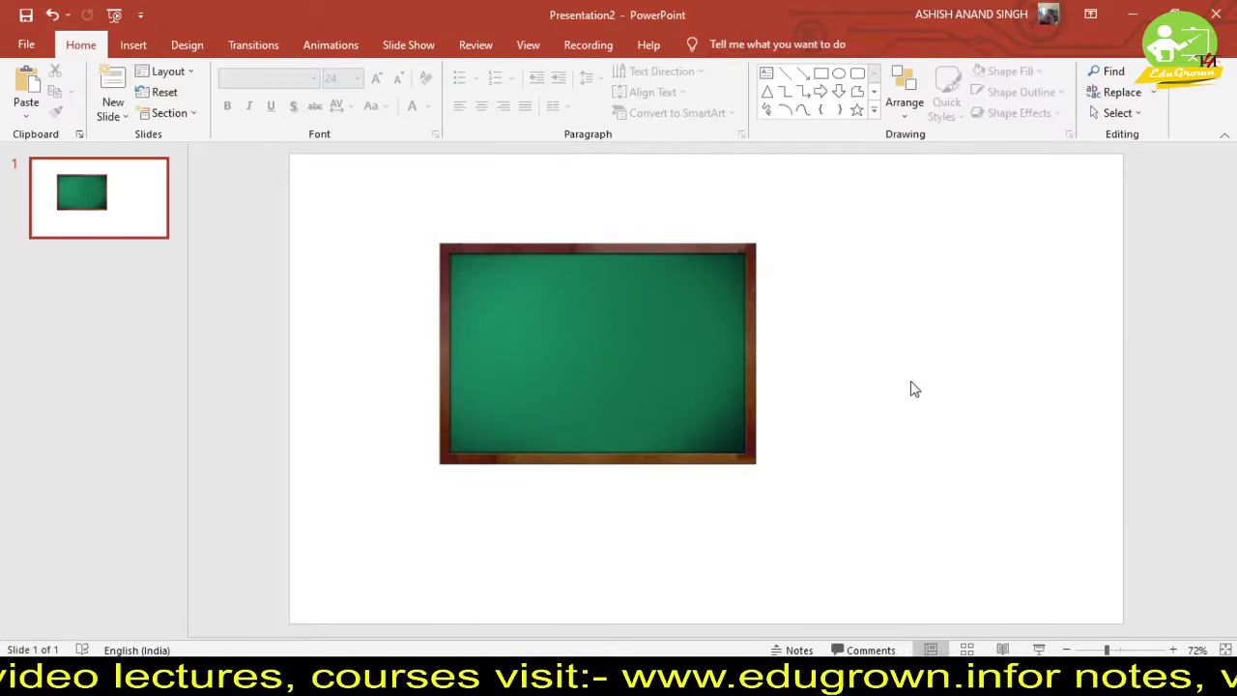
pyautogui.click(662, 351)
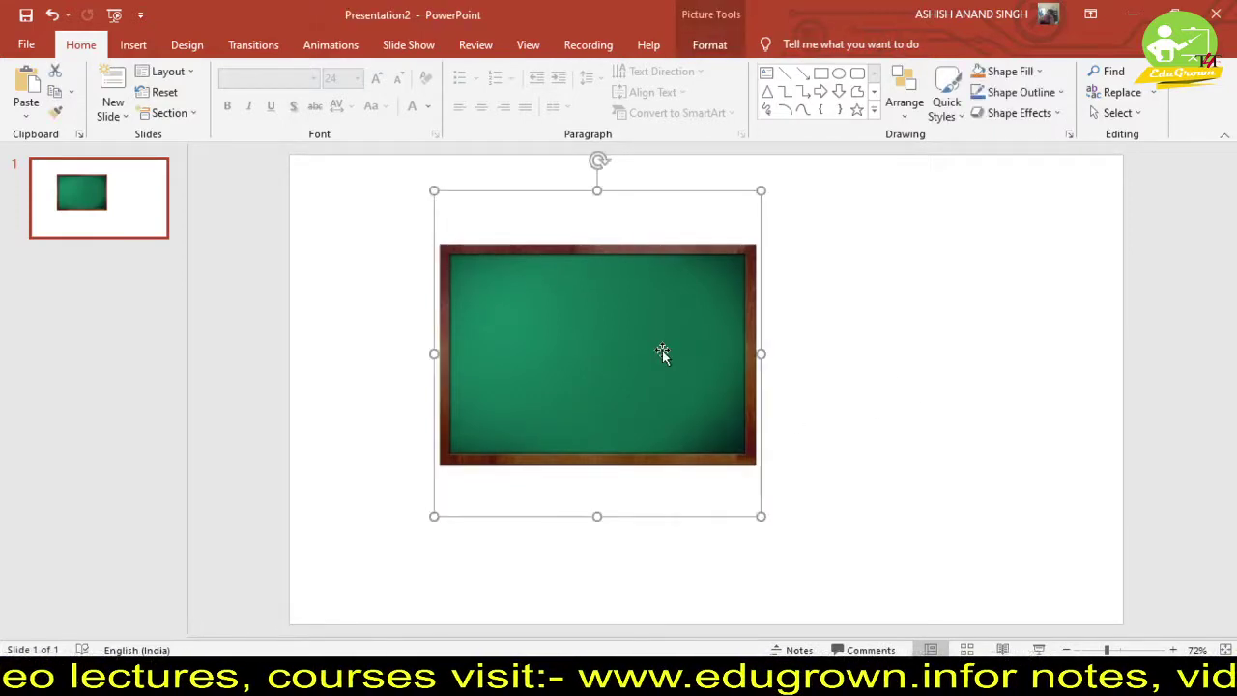
pyautogui.click(710, 45)
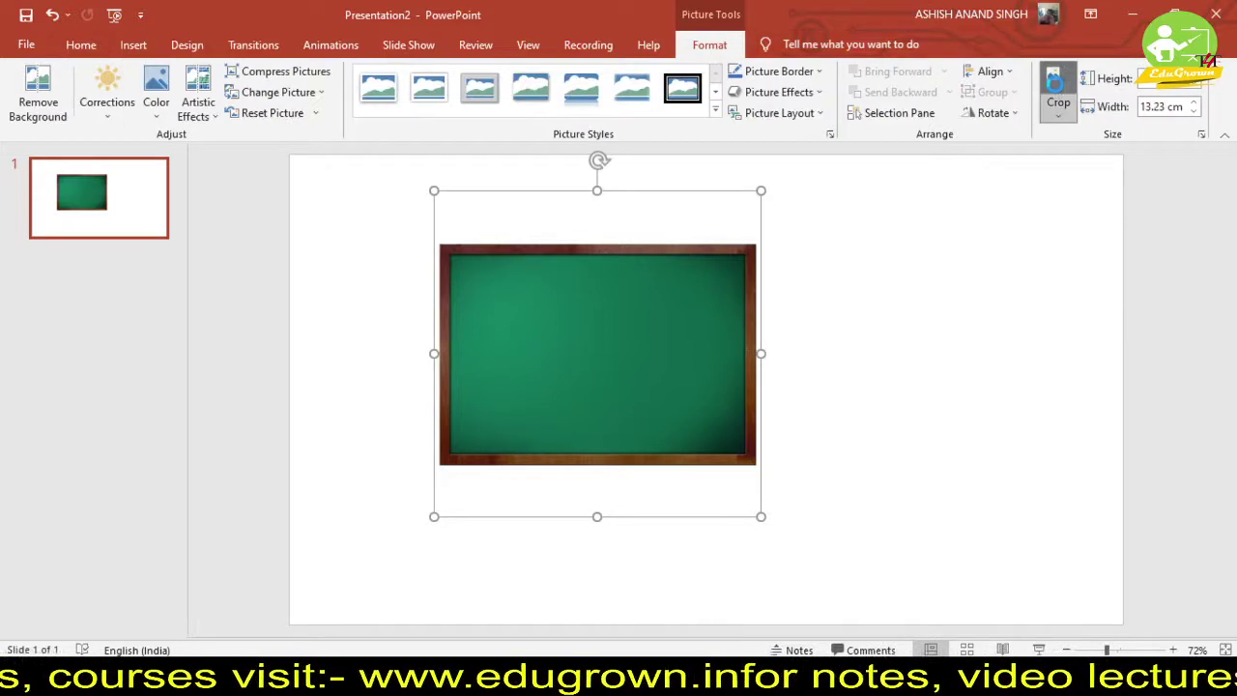
pyautogui.click(1057, 94)
pyautogui.moveTo(442, 198); pyautogui.dragTo(441, 248)
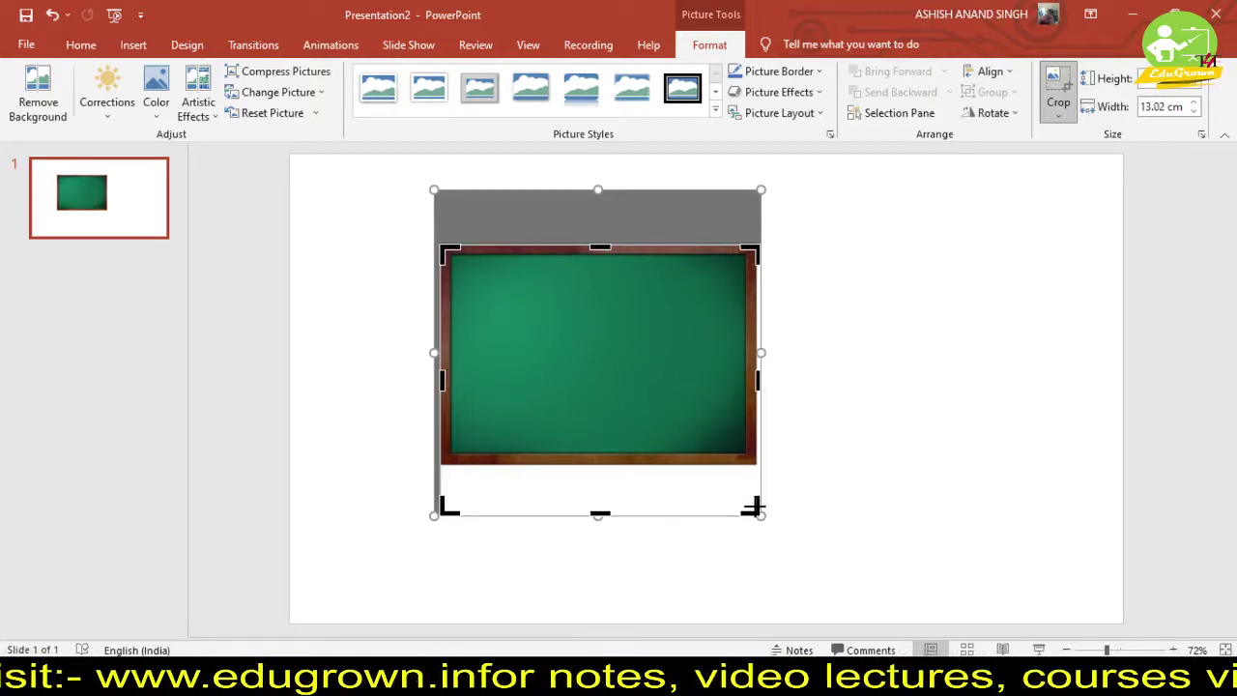
pyautogui.moveTo(755, 507); pyautogui.dragTo(754, 464)
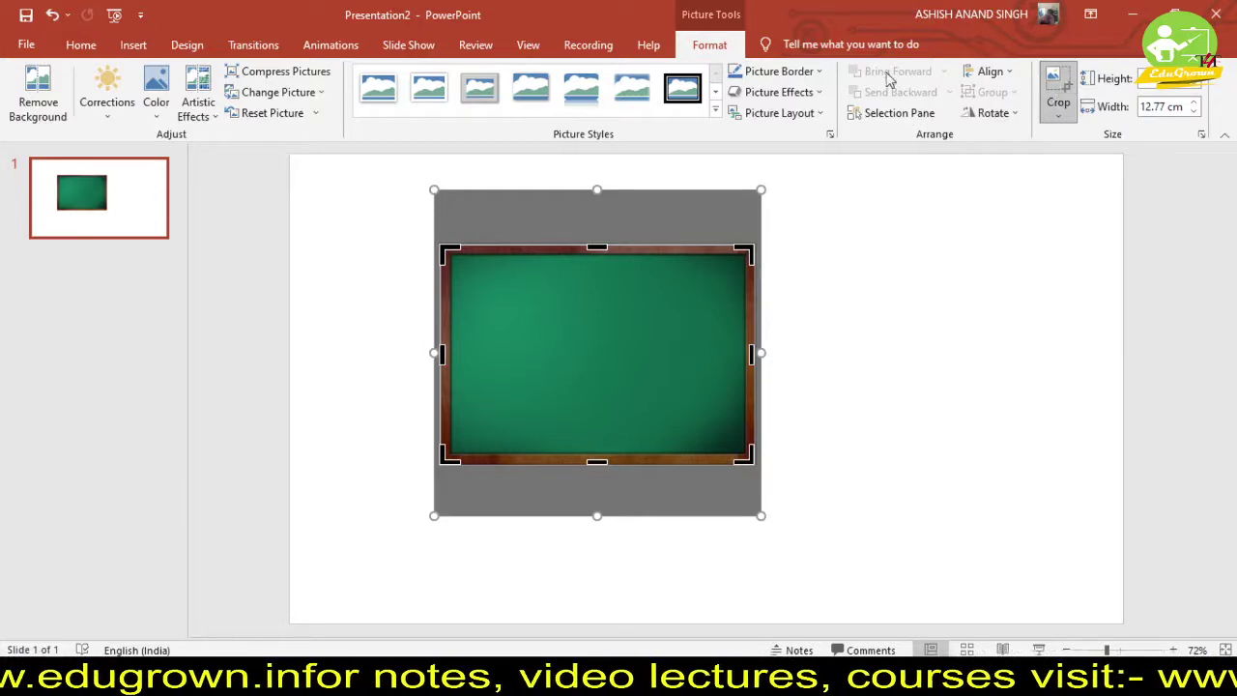
pyautogui.click(1057, 85)
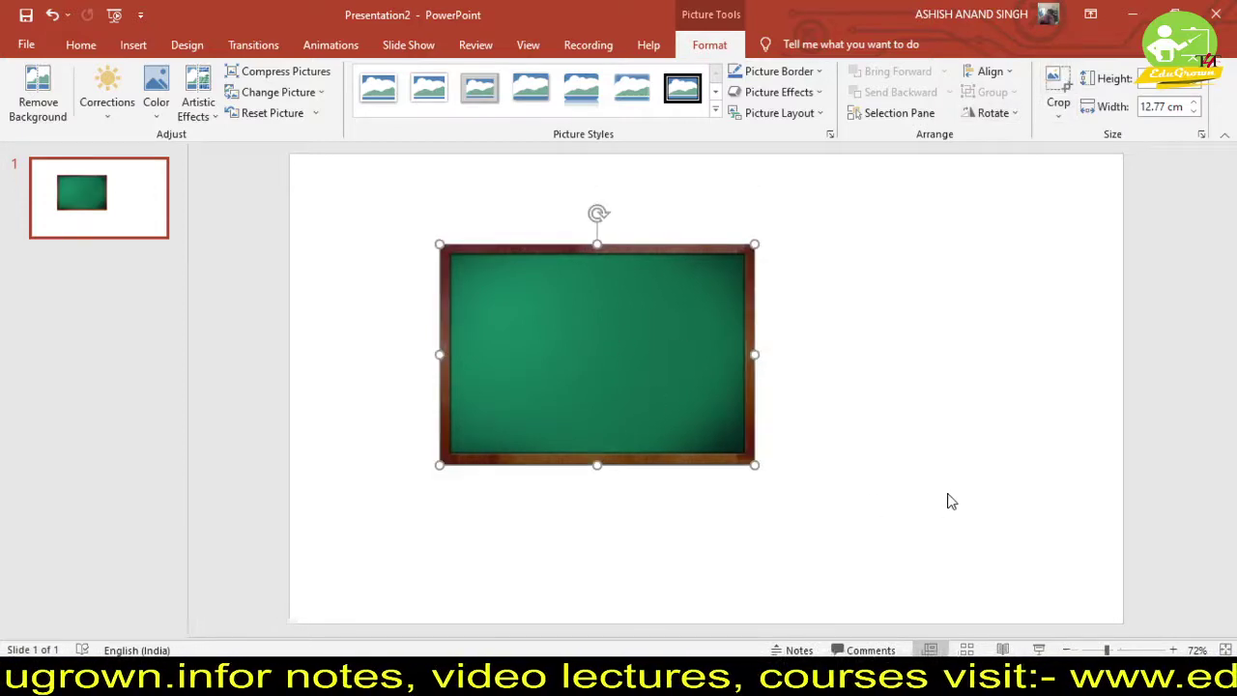
# - Resize the cropped chalkboard so it fills the whole slide
pyautogui.moveTo(593, 389); pyautogui.dragTo(484, 323)
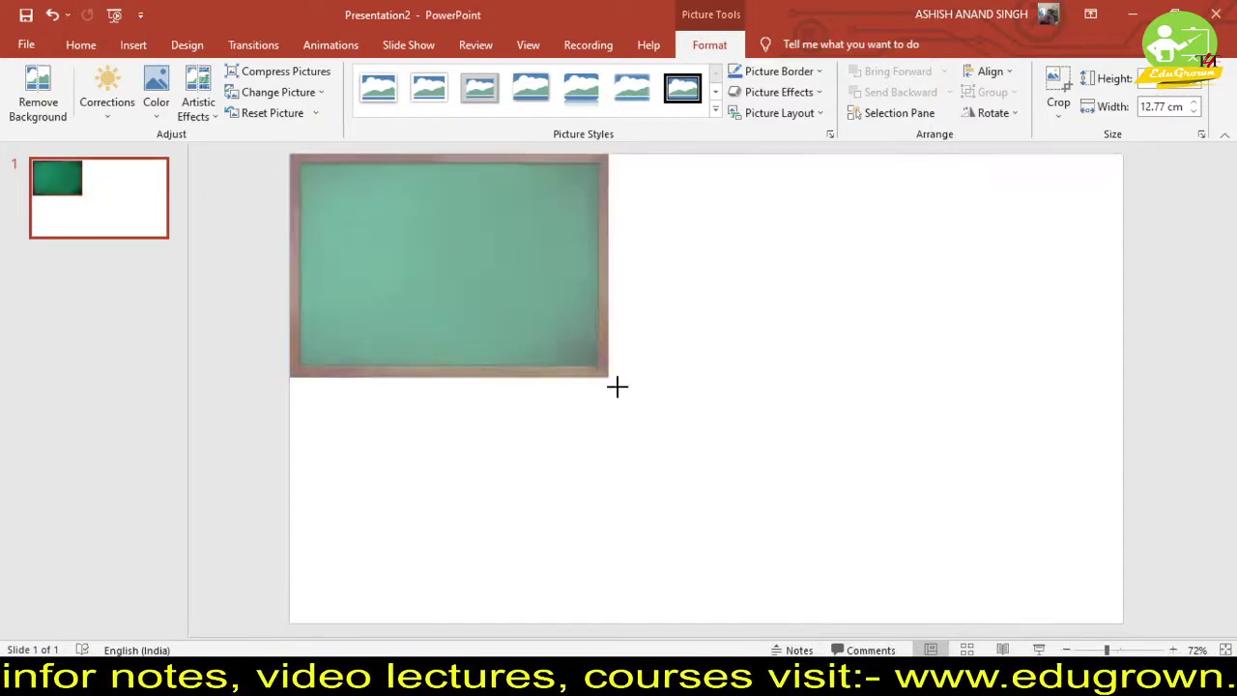
pyautogui.moveTo(617, 387)
pyautogui.mouseDown()
pyautogui.moveTo(935, 620)
pyautogui.moveTo(955, 619)
pyautogui.mouseUp()
pyautogui.moveTo(959, 389); pyautogui.dragTo(1122, 387)
pyautogui.click(1190, 365)
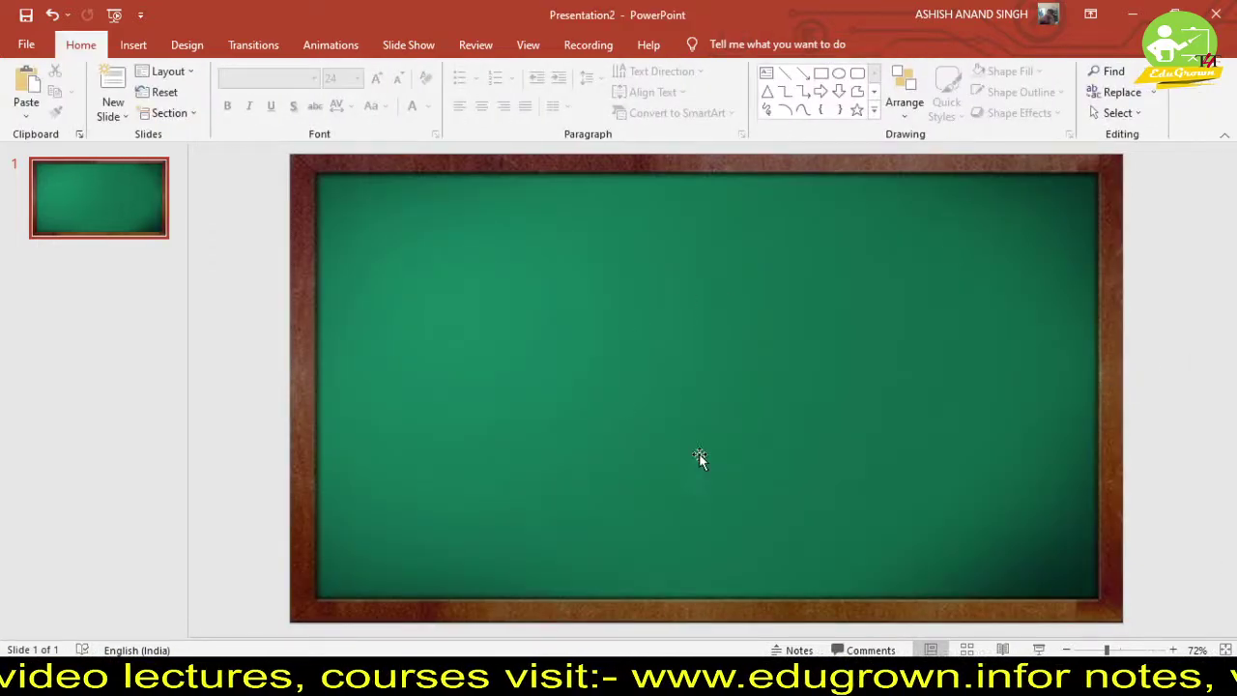
# - Start a test slide show from the first slide, then exit it
pyautogui.click(422, 50)
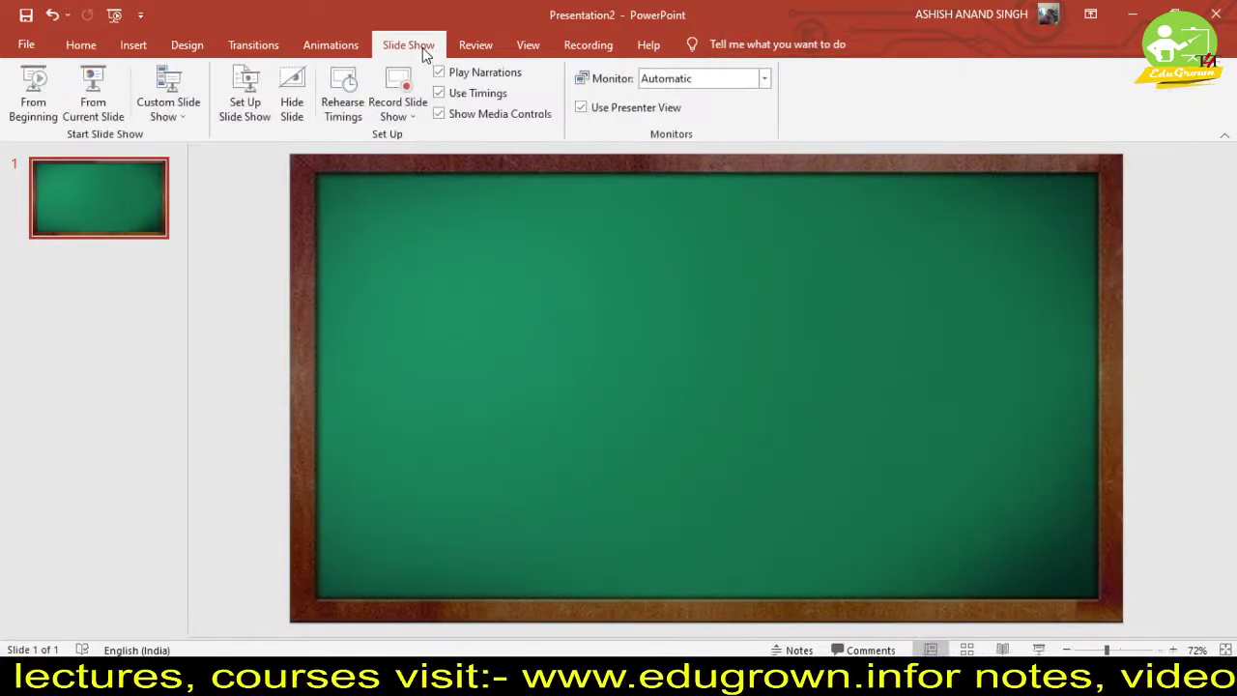
pyautogui.click(34, 93)
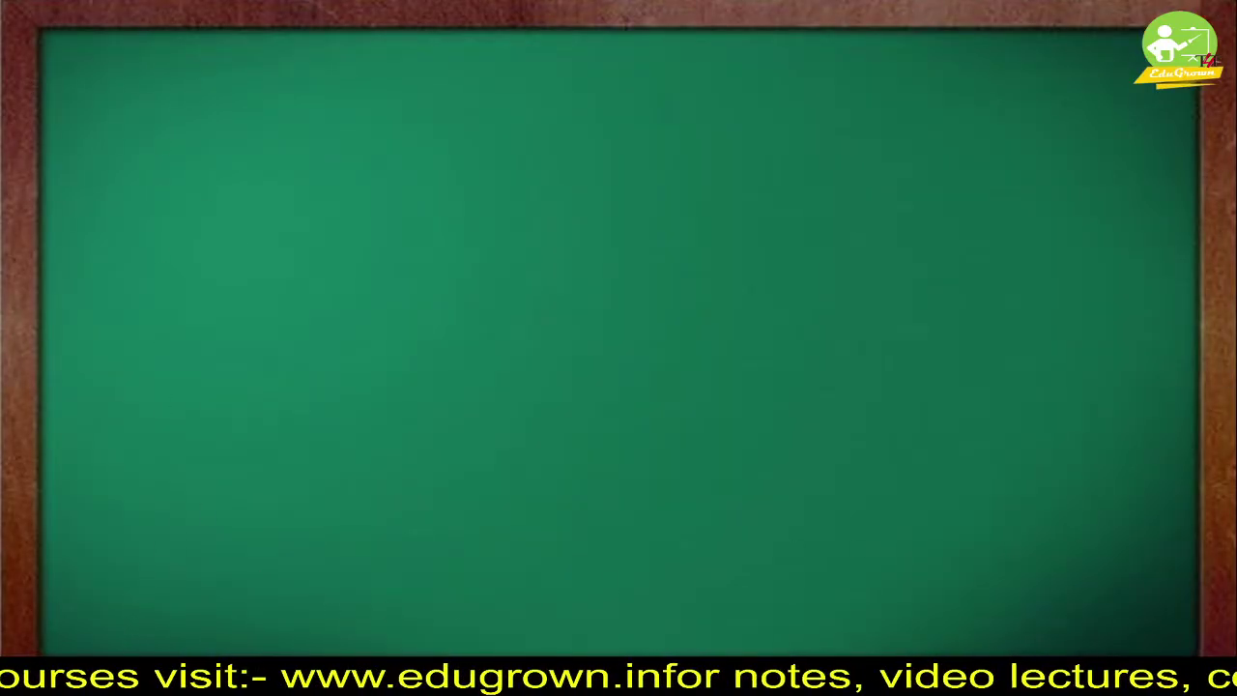
pyautogui.click(97, 672)
pyautogui.click(136, 302)
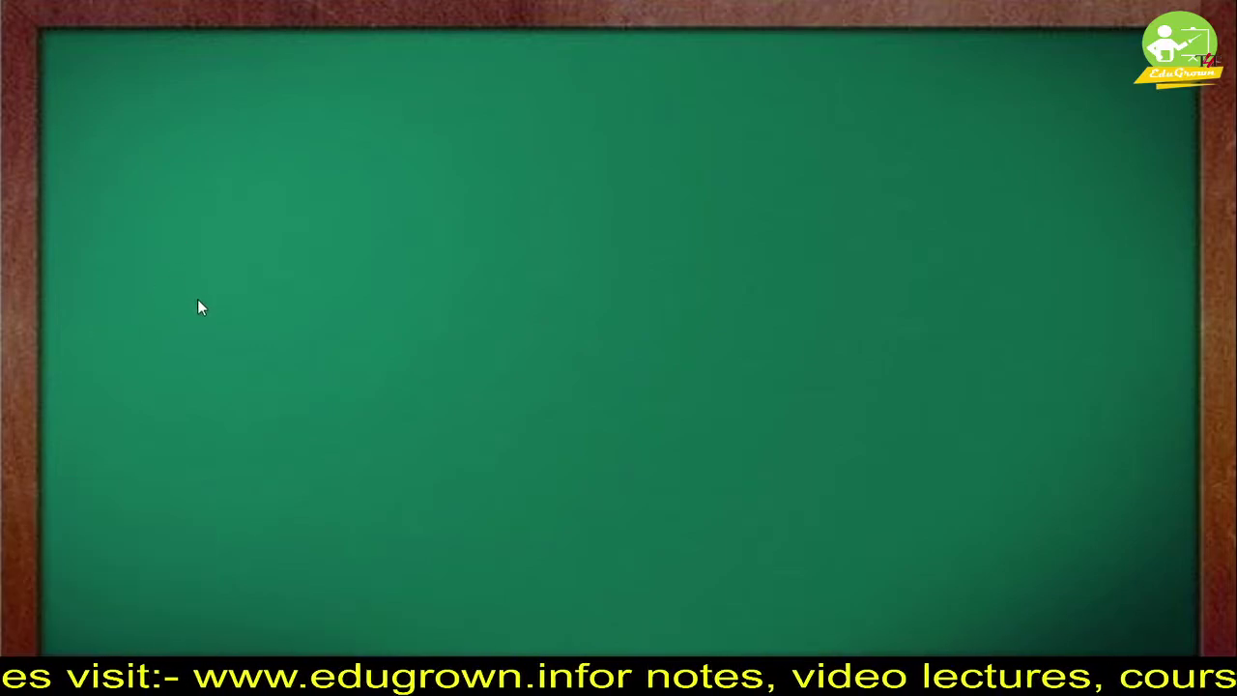
pyautogui.press('Escape')
# - Rerun the slide show and write on the board with yellow pen ink
pyautogui.click(34, 94)
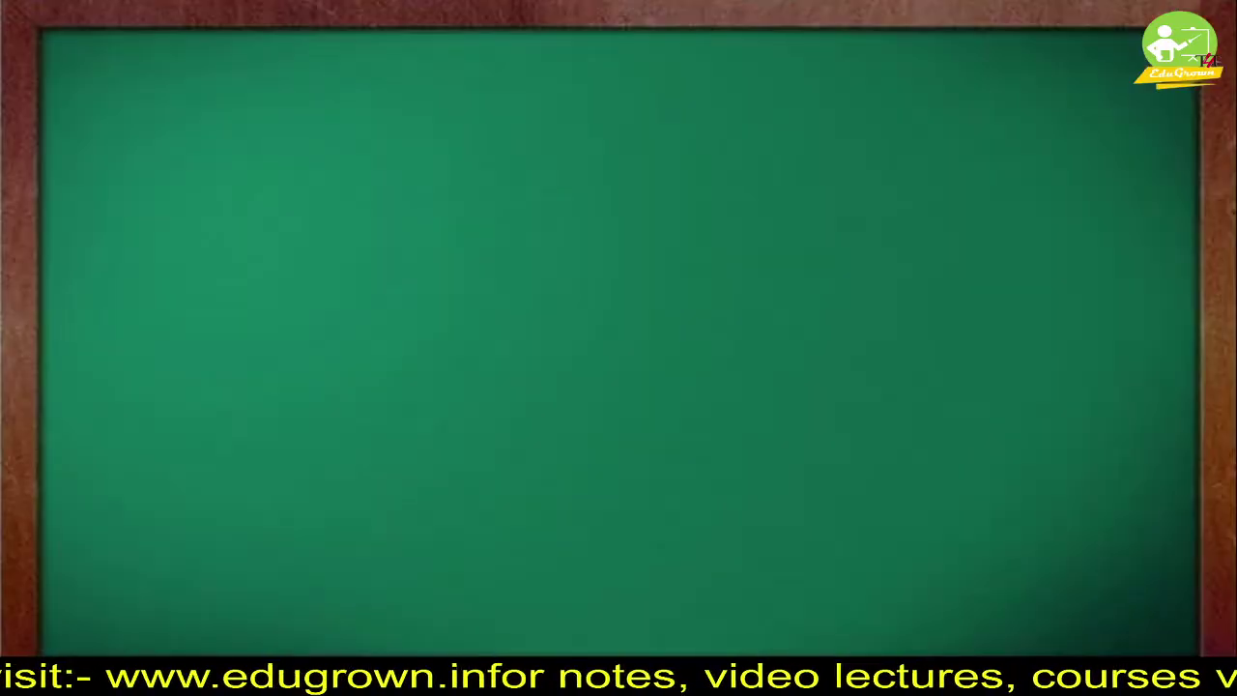
pyautogui.click(77, 672)
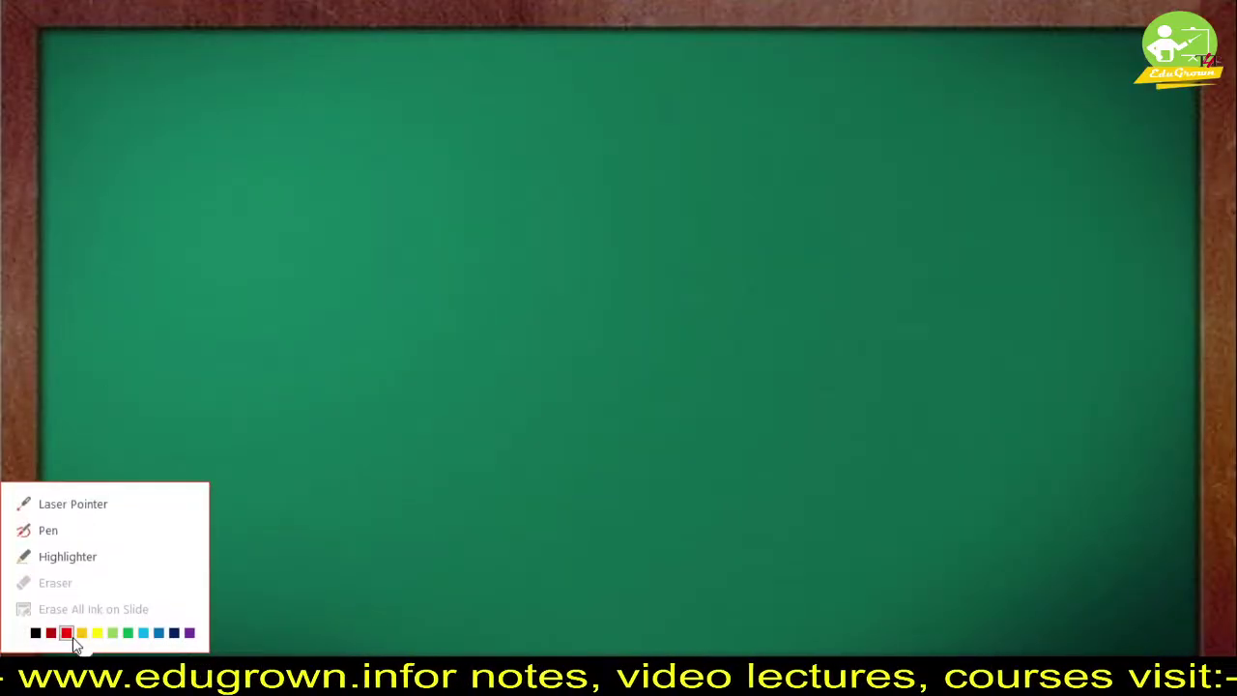
pyautogui.click(97, 633)
pyautogui.moveTo(135, 173)
pyautogui.mouseDown()
pyautogui.moveTo(248, 199)
pyautogui.moveTo(274, 160)
pyautogui.mouseUp()
pyautogui.moveTo(321, 176)
pyautogui.mouseDown()
pyautogui.moveTo(354, 262)
pyautogui.moveTo(389, 188)
pyautogui.moveTo(470, 243)
pyautogui.moveTo(599, 285)
pyautogui.moveTo(478, 339)
pyautogui.mouseUp()
pyautogui.moveTo(93, 87)
pyautogui.mouseDown()
pyautogui.moveTo(309, 254)
pyautogui.moveTo(1005, 370)
pyautogui.mouseUp()
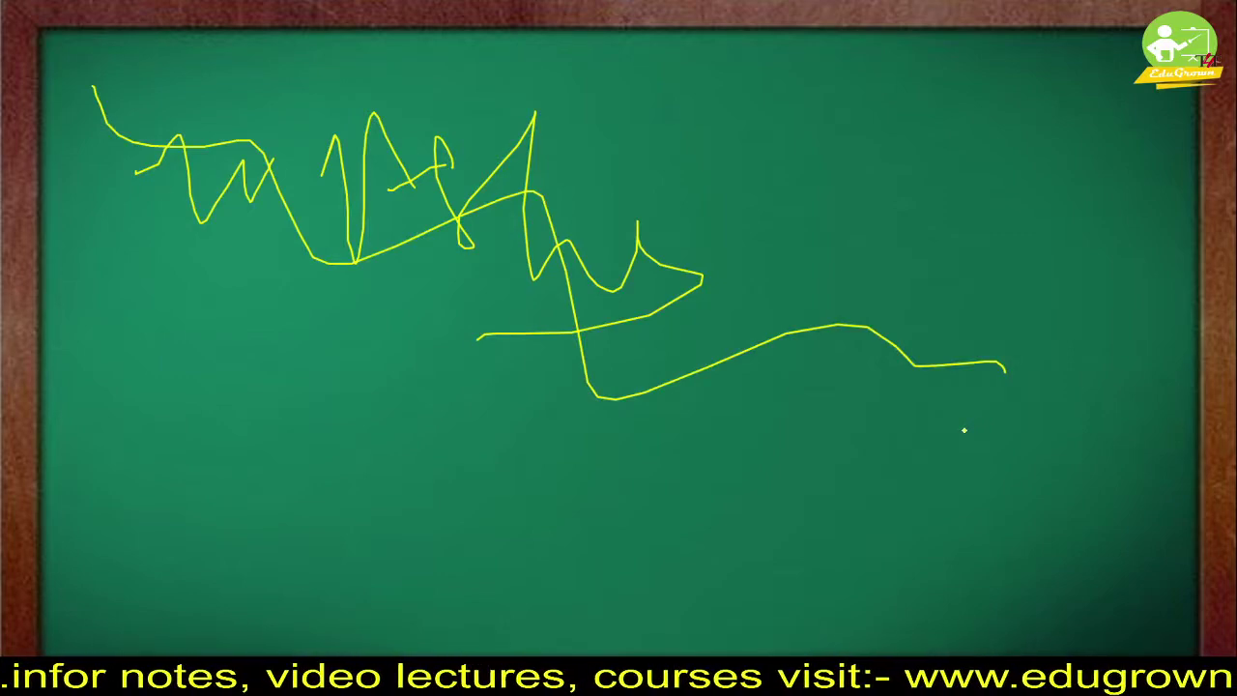
# - End the slide show, discard the ink, and select the chalkboard picture
pyautogui.press('Escape')
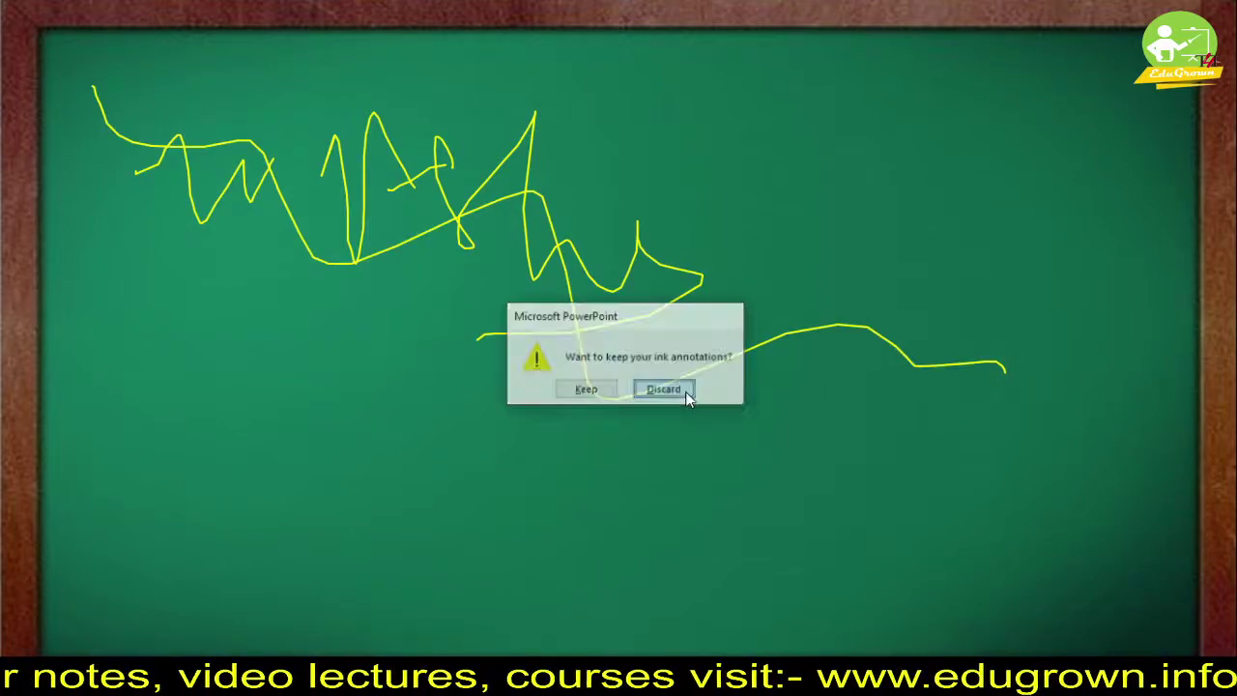
pyautogui.click(685, 391)
pyautogui.click(820, 471)
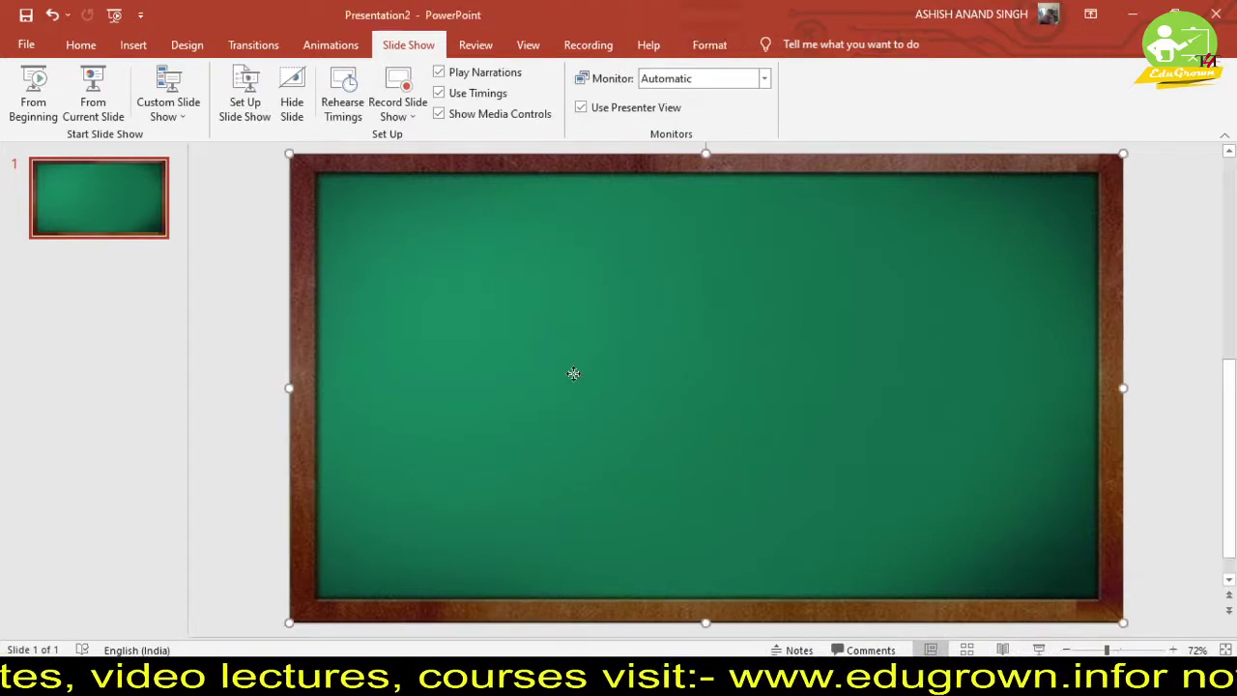
# - Add a new slide with the Blank layout
pyautogui.click(29, 49)
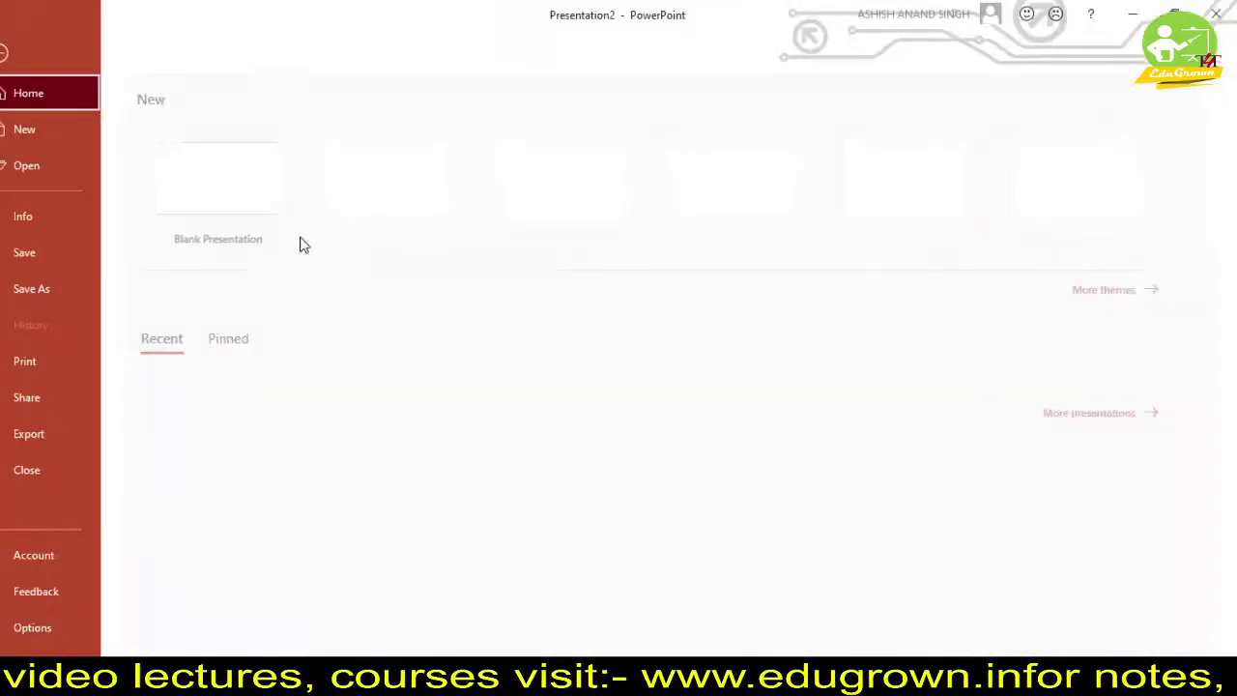
pyautogui.click(14, 53)
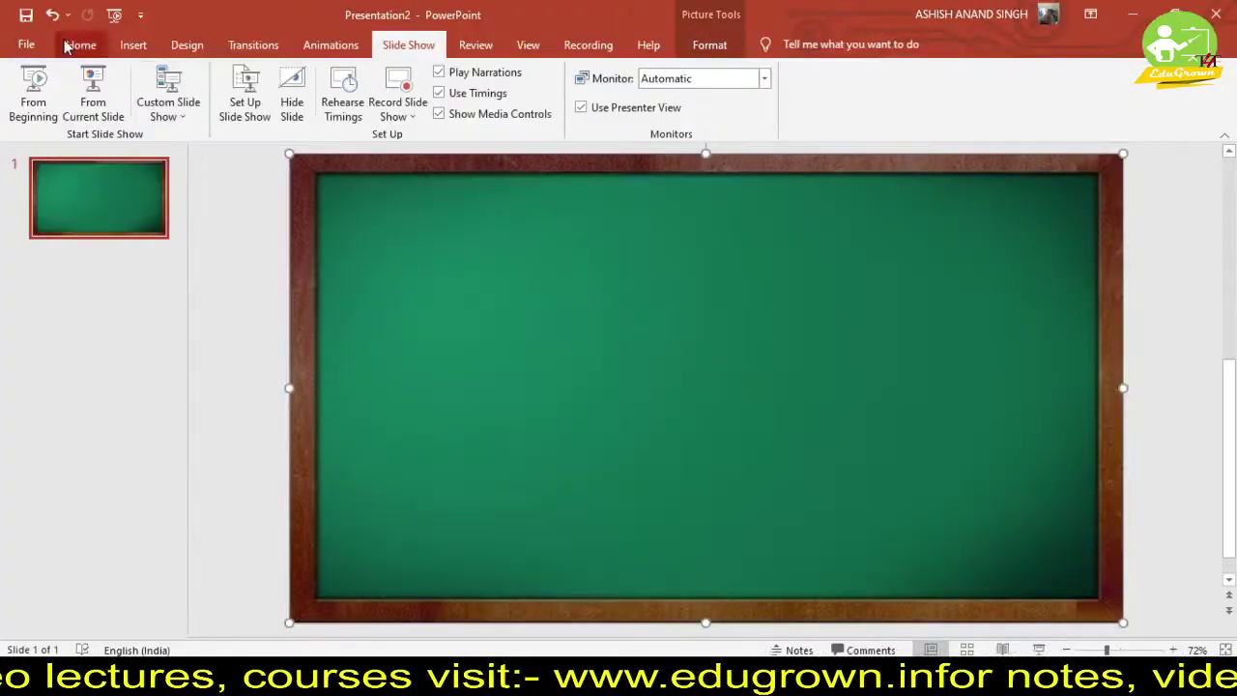
pyautogui.click(81, 45)
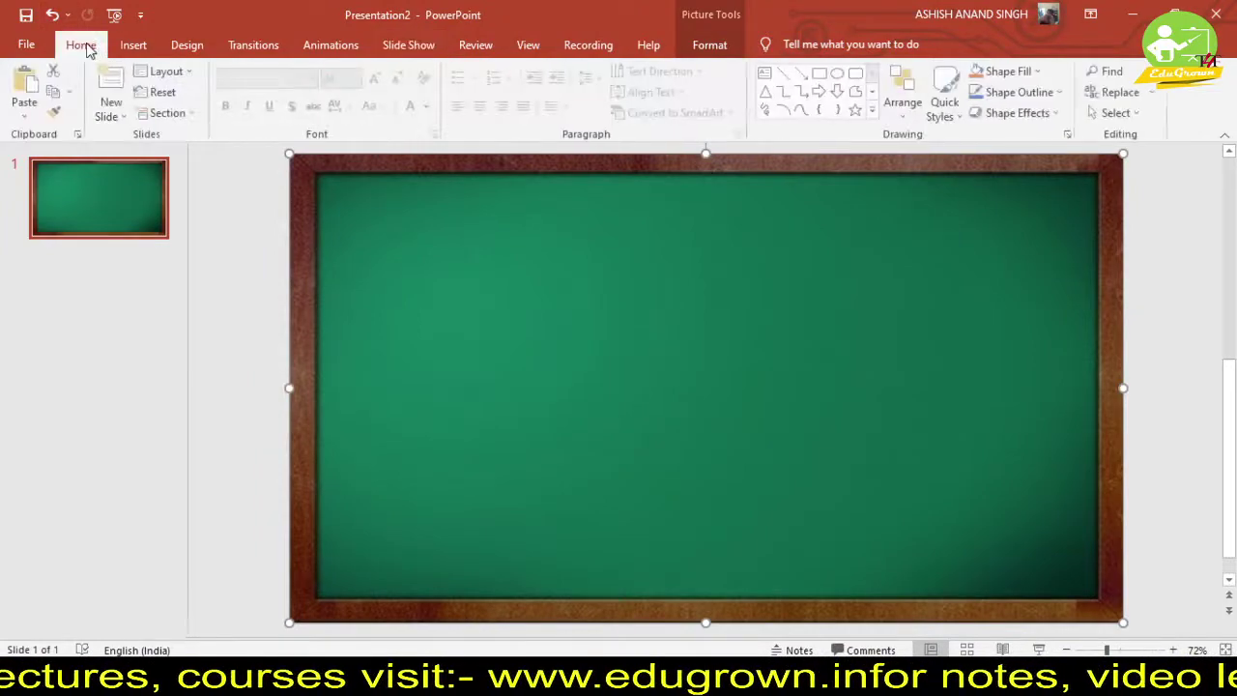
pyautogui.click(123, 117)
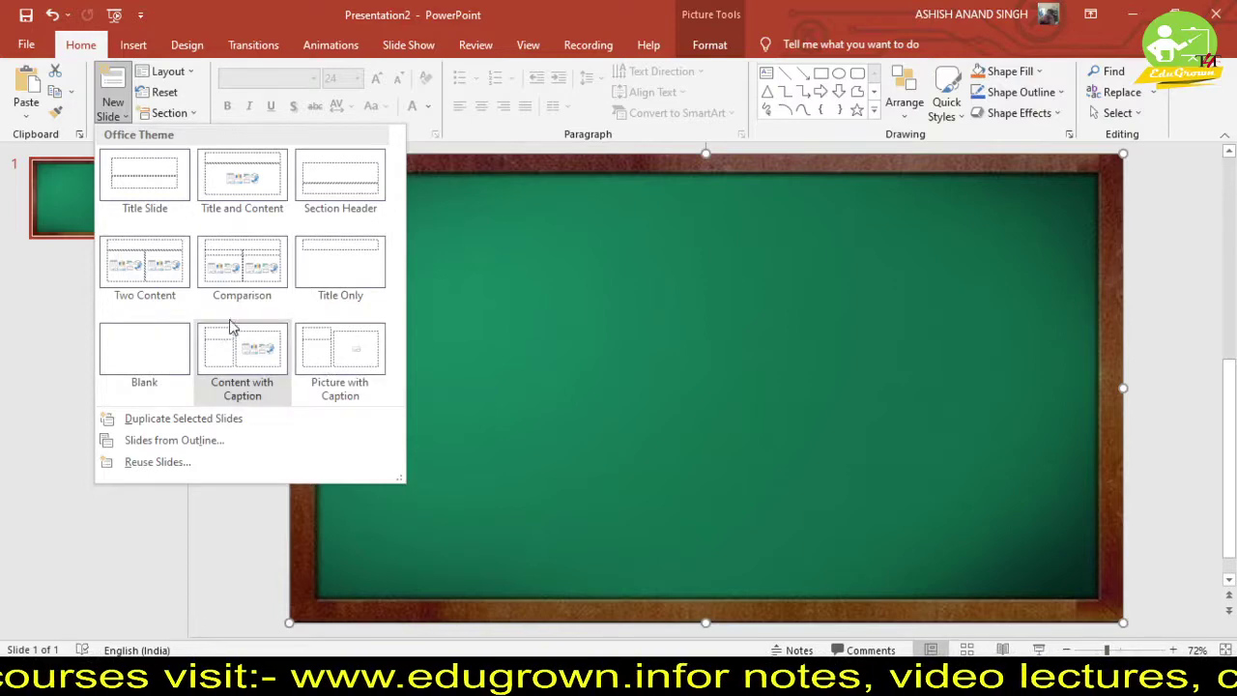
pyautogui.click(140, 351)
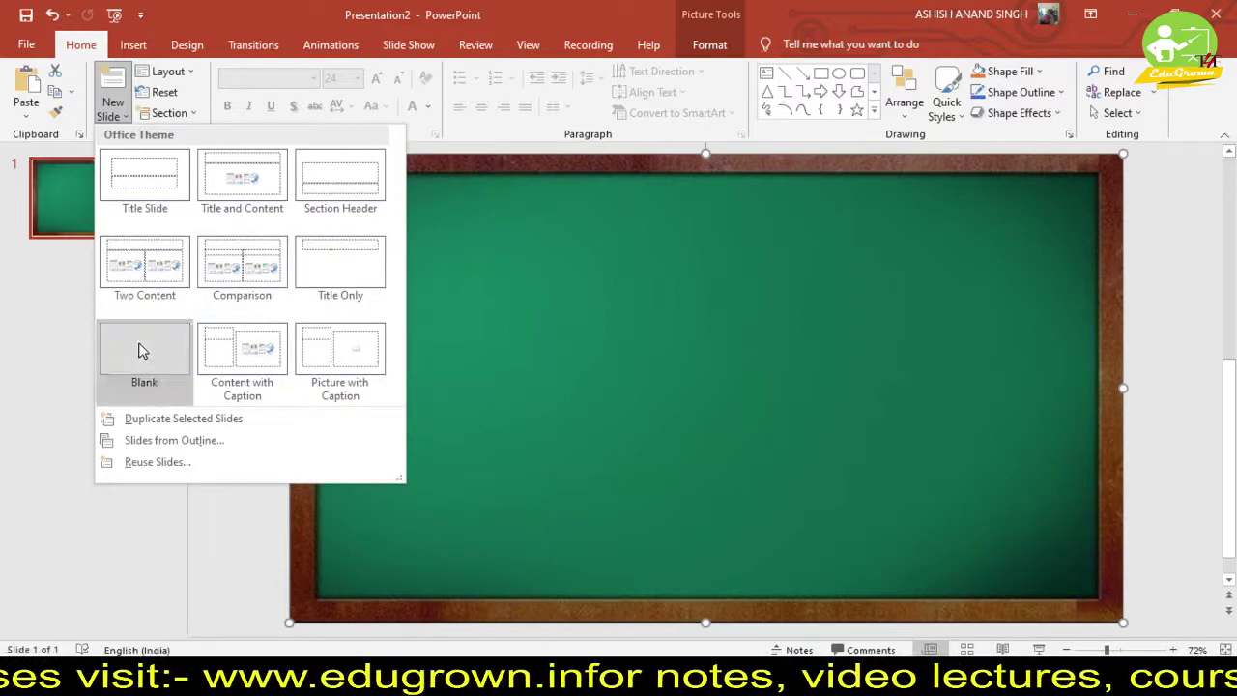
# - Compare slides 1 and 2, then delete the chalkboard picture from slide 1
pyautogui.click(102, 207)
pyautogui.click(102, 281)
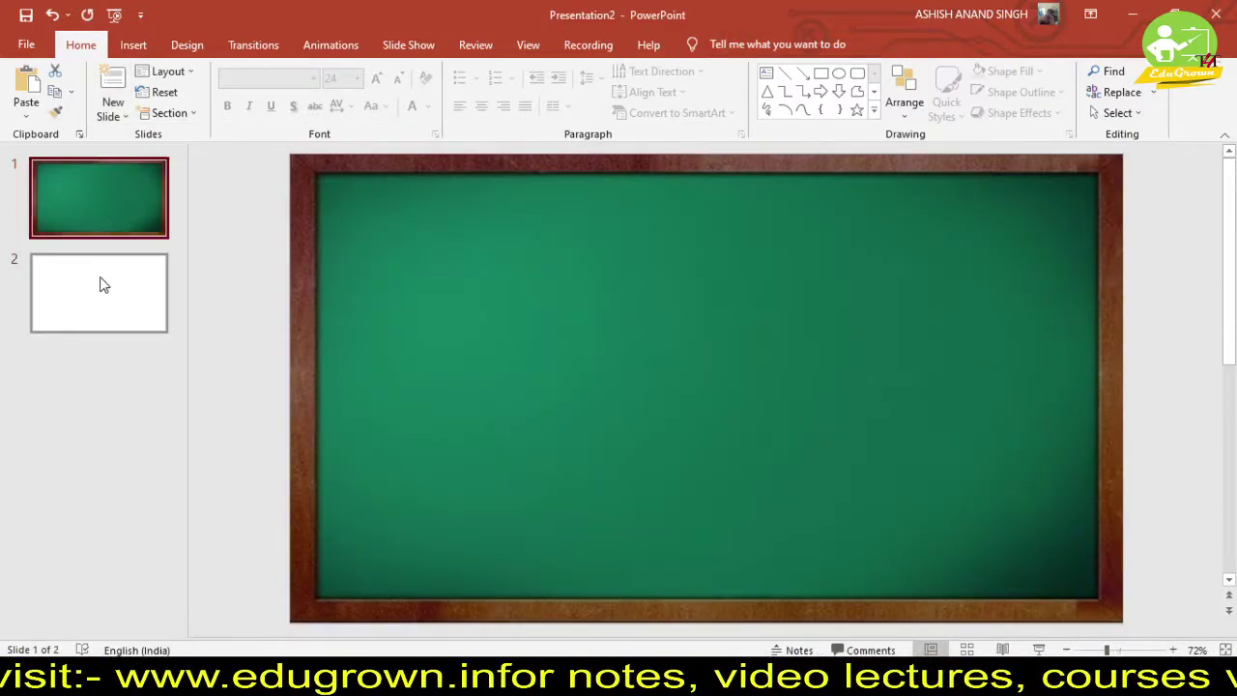
pyautogui.click(123, 200)
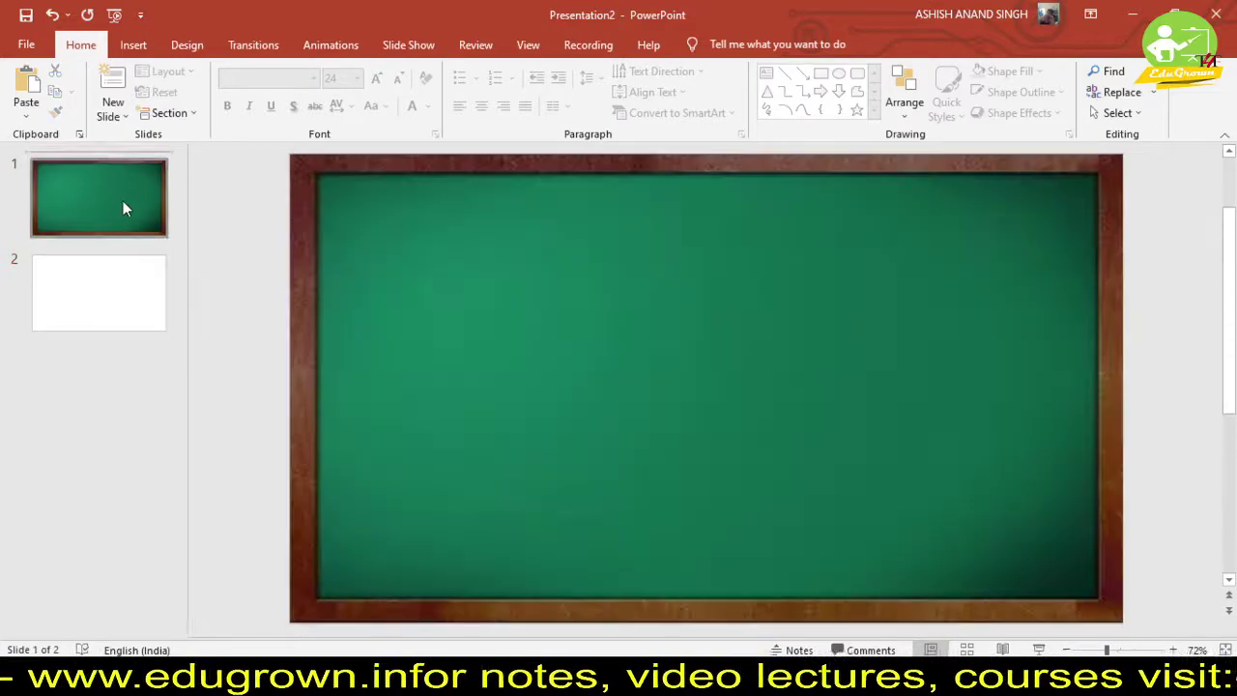
pyautogui.click(407, 294)
pyautogui.click(70, 290)
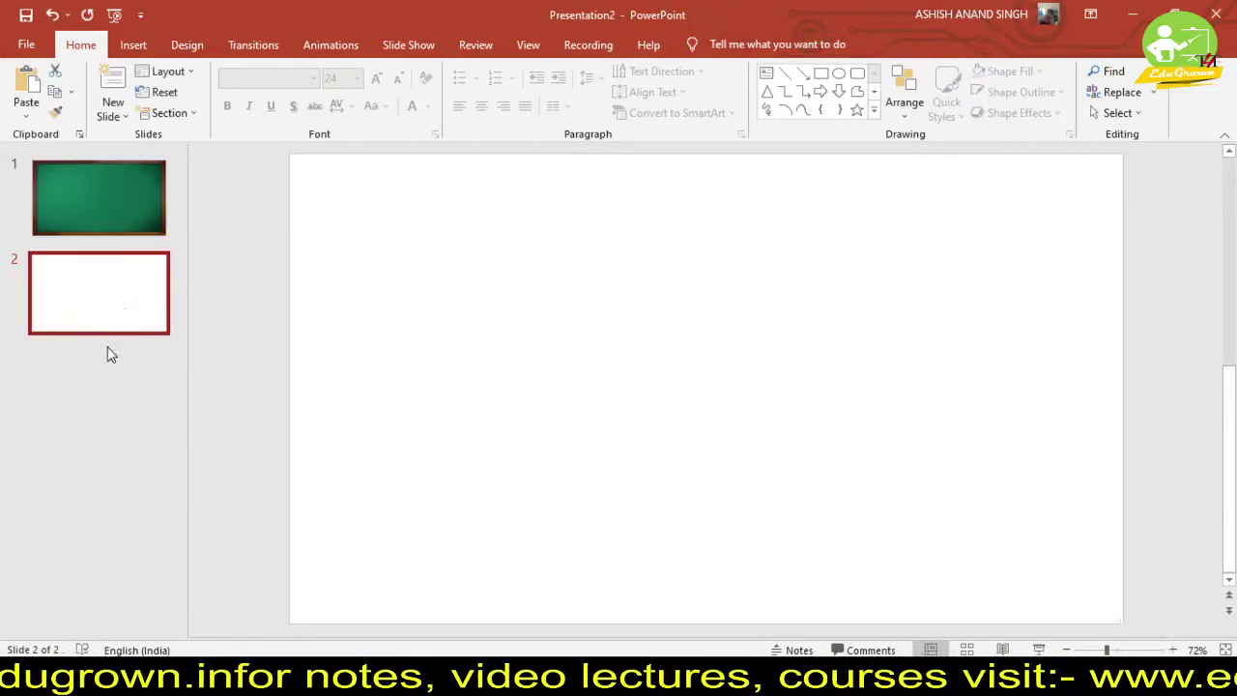
pyautogui.click(97, 200)
pyautogui.click(94, 323)
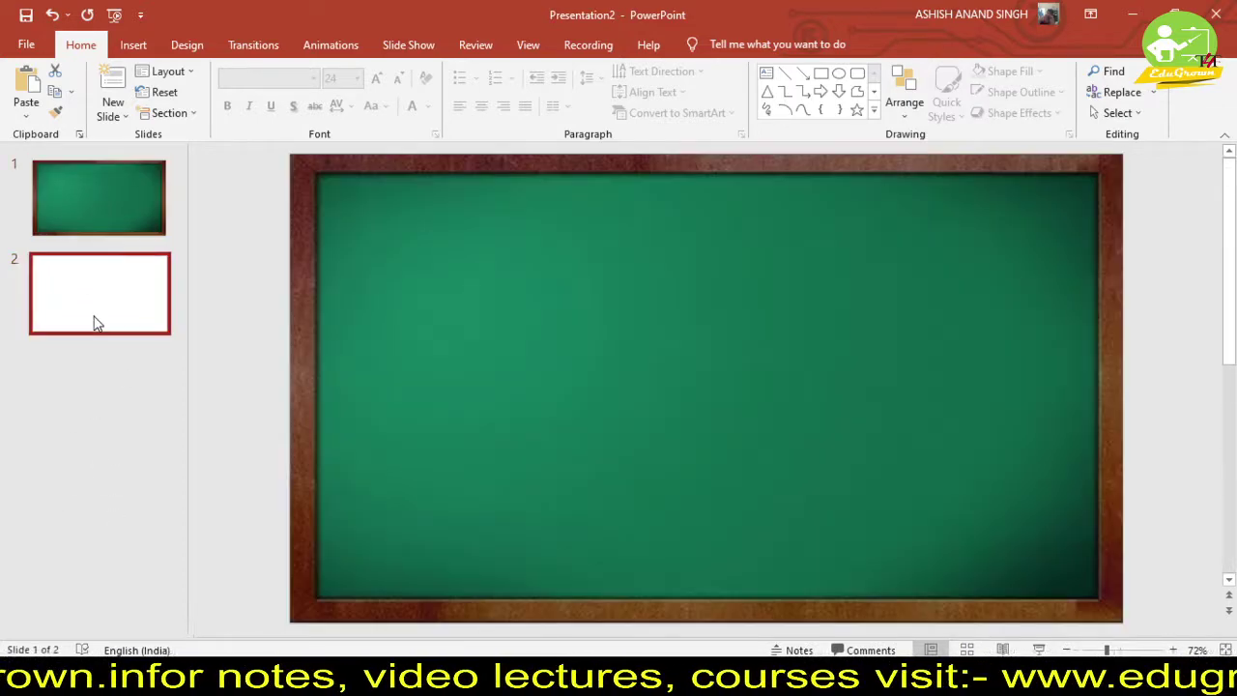
pyautogui.click(123, 213)
pyautogui.click(418, 321)
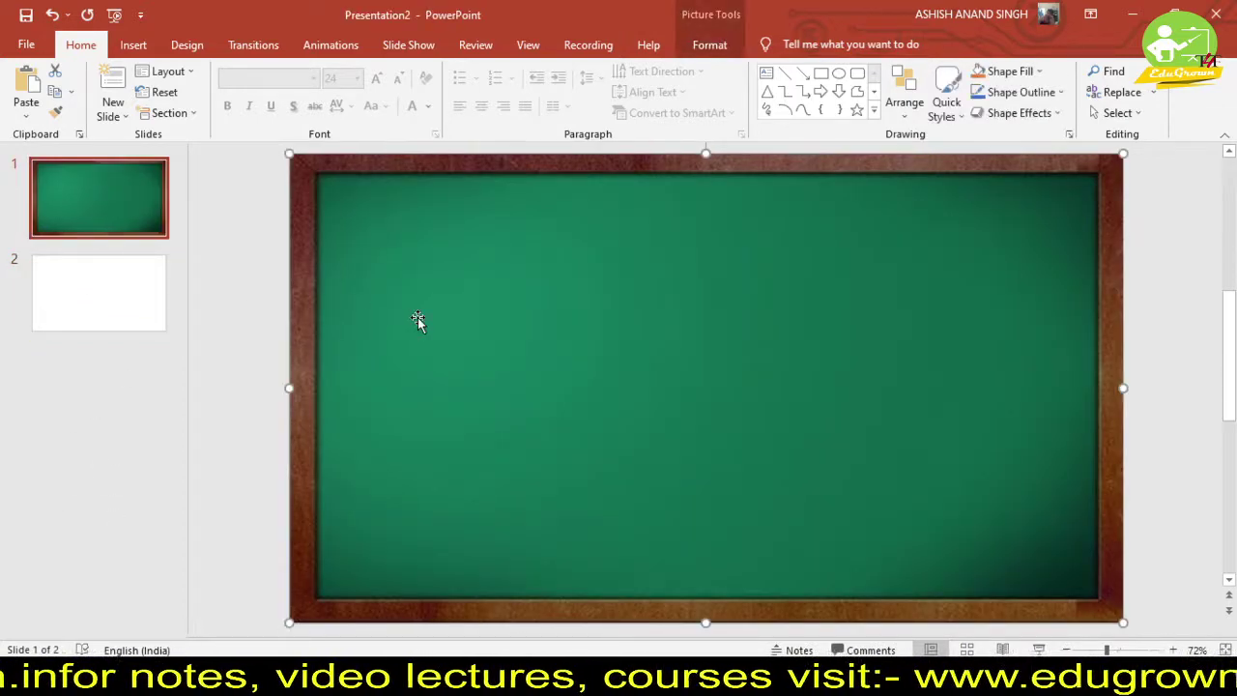
pyautogui.press('Delete')
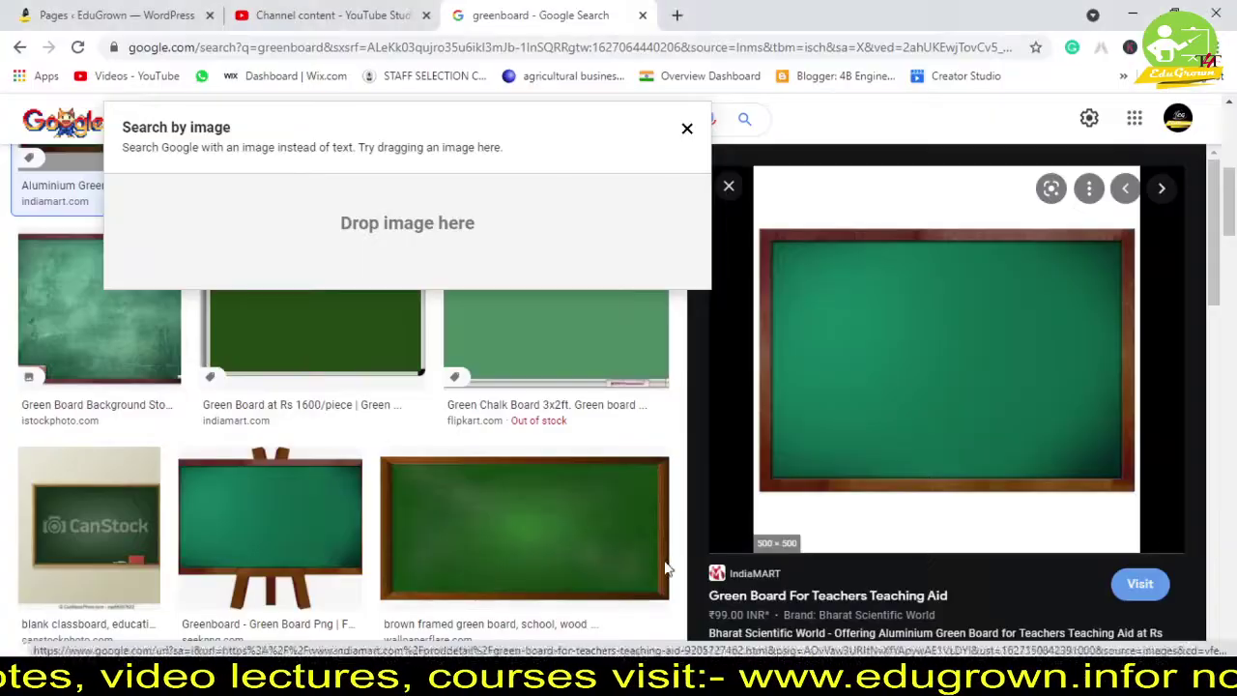
# - Close the search-by-image popup and preview the dark Adobe Stock greenboard image
pyautogui.click(692, 131)
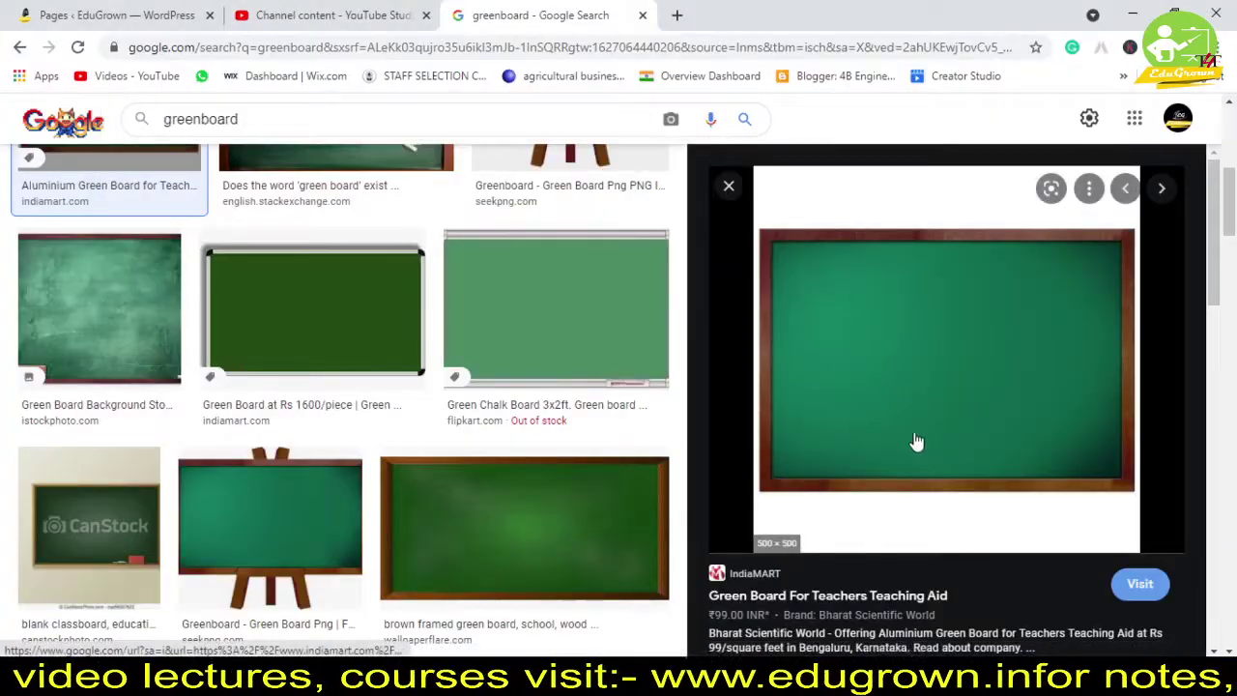
pyautogui.scroll(-1, 916, 442)
pyautogui.scroll(-1, 897, 317)
pyautogui.scroll(-3, 877, 367)
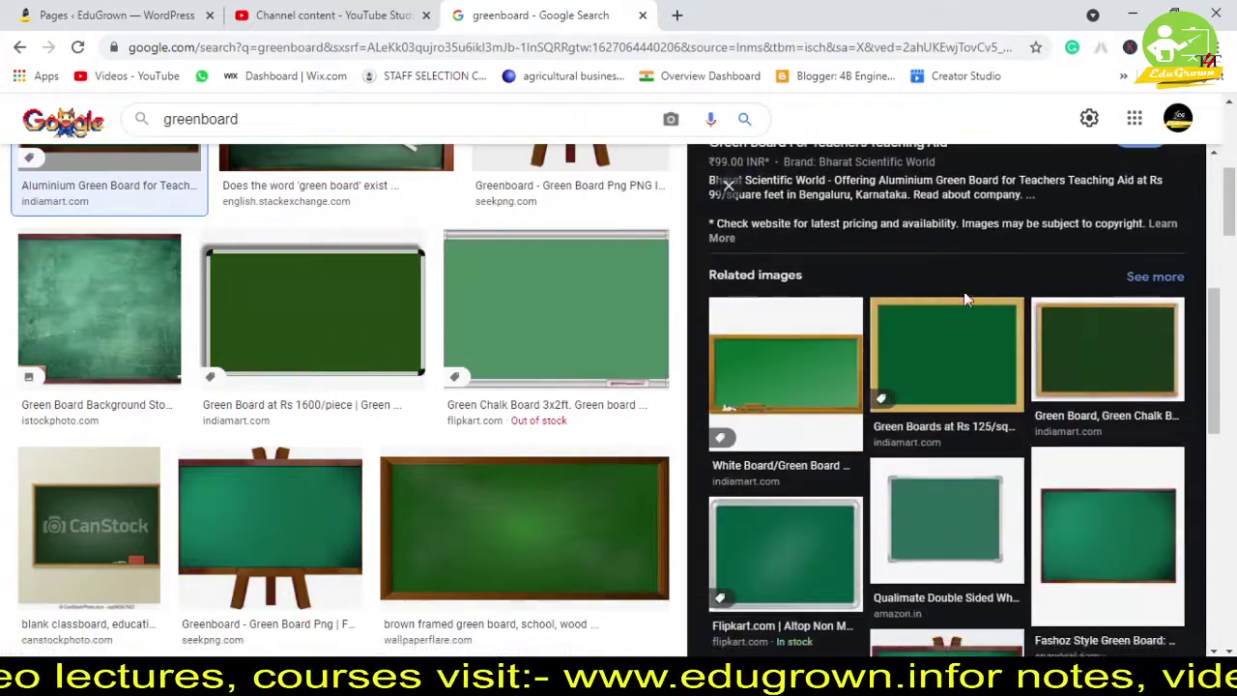
pyautogui.scroll(-1, 895, 331)
pyautogui.scroll(-3, 889, 332)
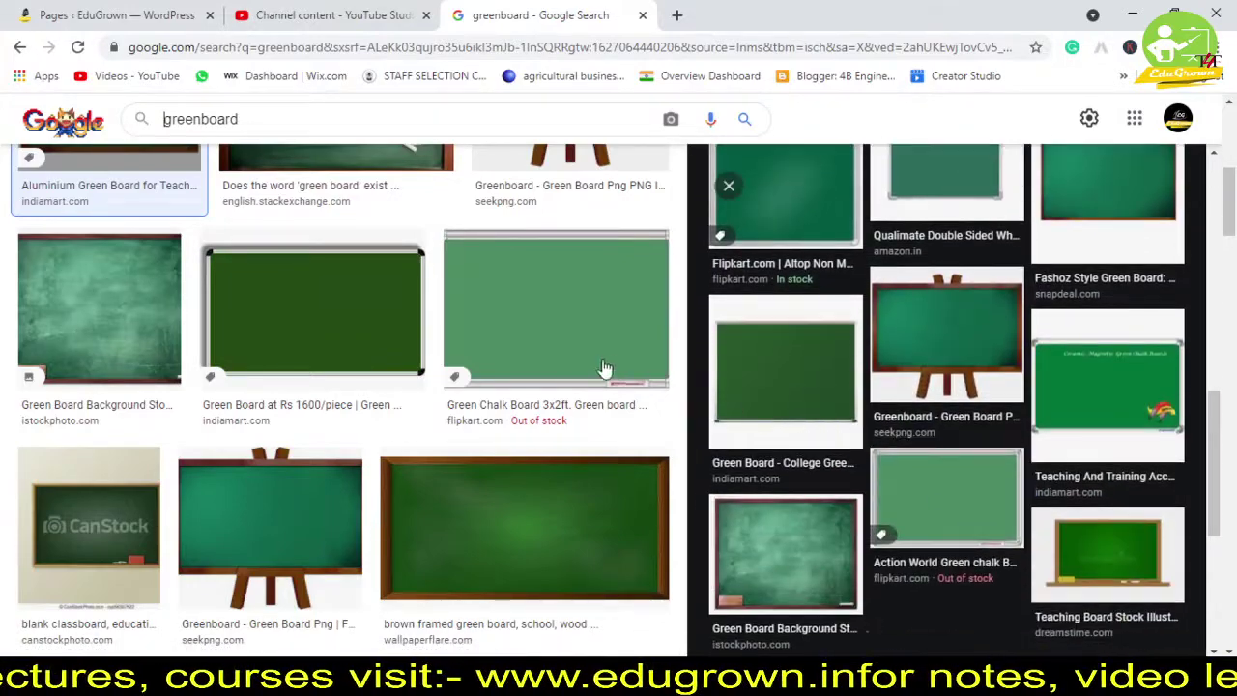
pyautogui.scroll(-3, 603, 368)
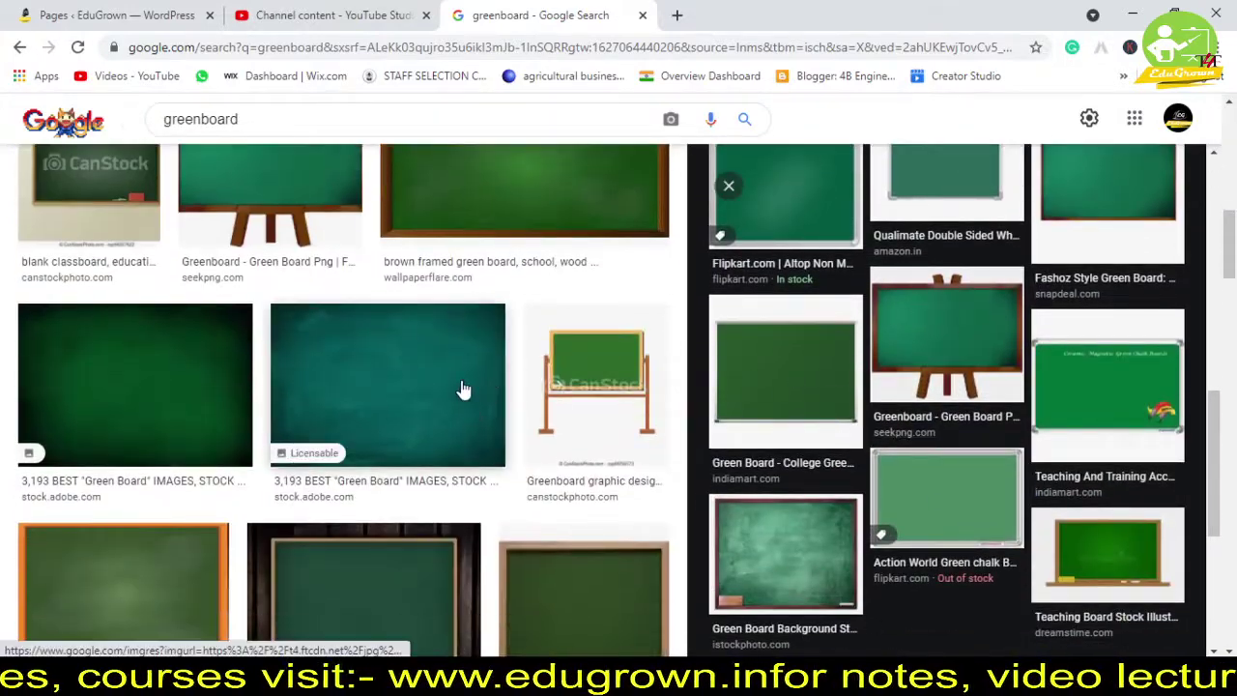
pyautogui.click(464, 389)
# - Scroll further and preview the wood-framed Green Board Background image
pyautogui.scroll(-2, 976, 367)
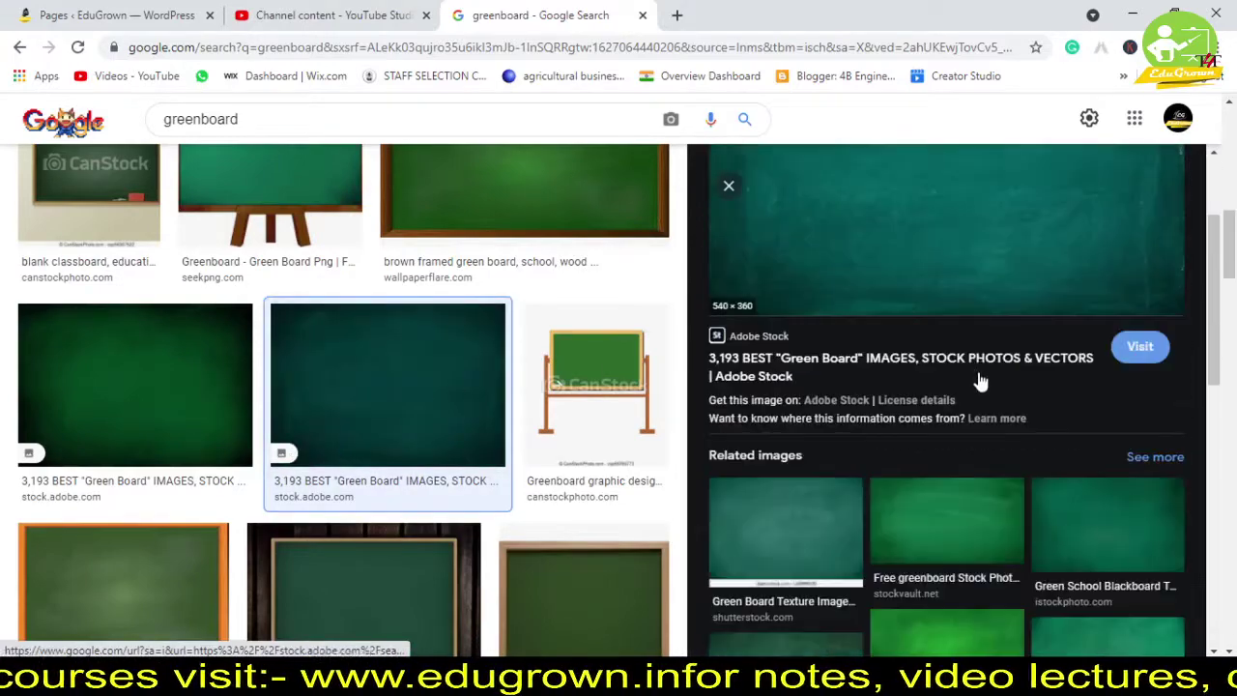
pyautogui.scroll(-1, 966, 338)
pyautogui.scroll(-4, 593, 428)
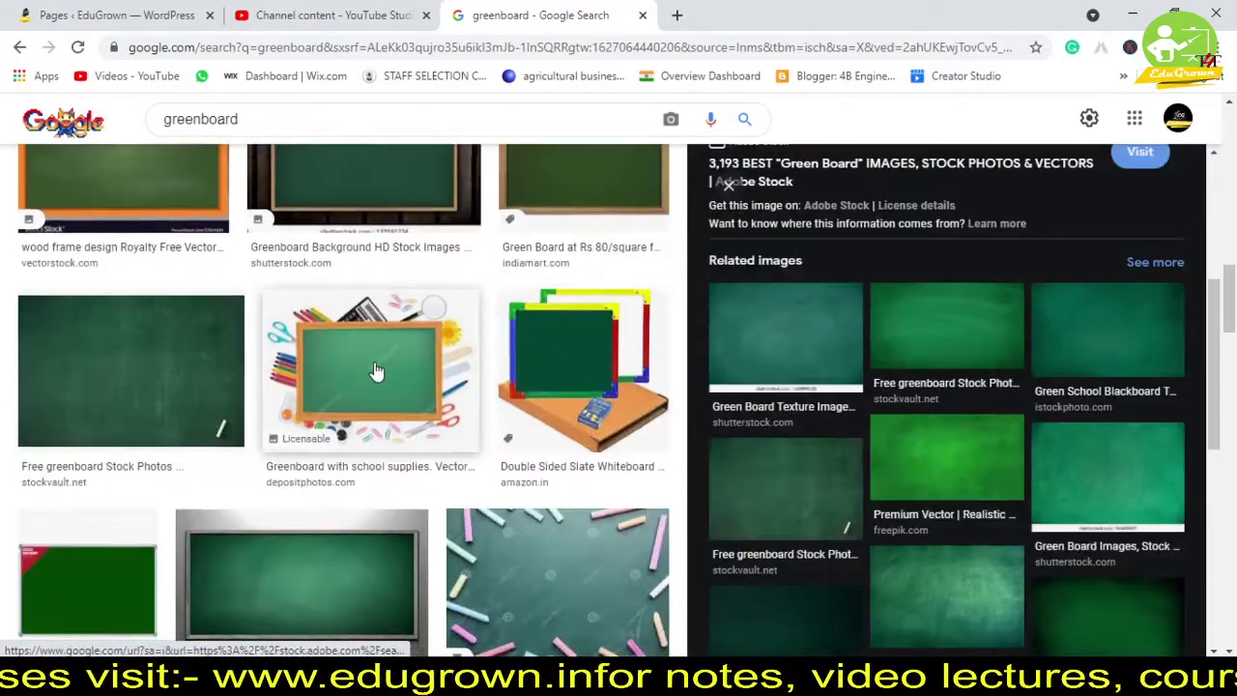
pyautogui.scroll(-2, 378, 367)
pyautogui.scroll(-5, 353, 394)
pyautogui.scroll(-1, 442, 414)
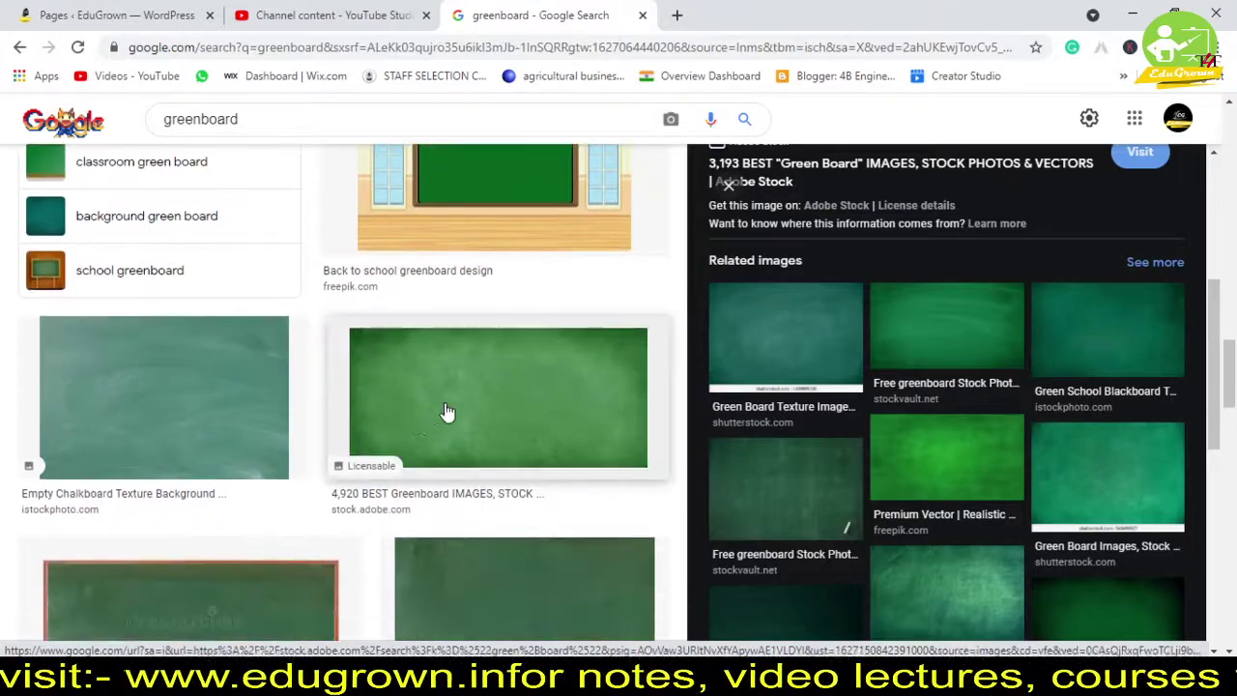
pyautogui.scroll(-3, 866, 415)
pyautogui.scroll(-2, 875, 425)
pyautogui.scroll(-3, 495, 437)
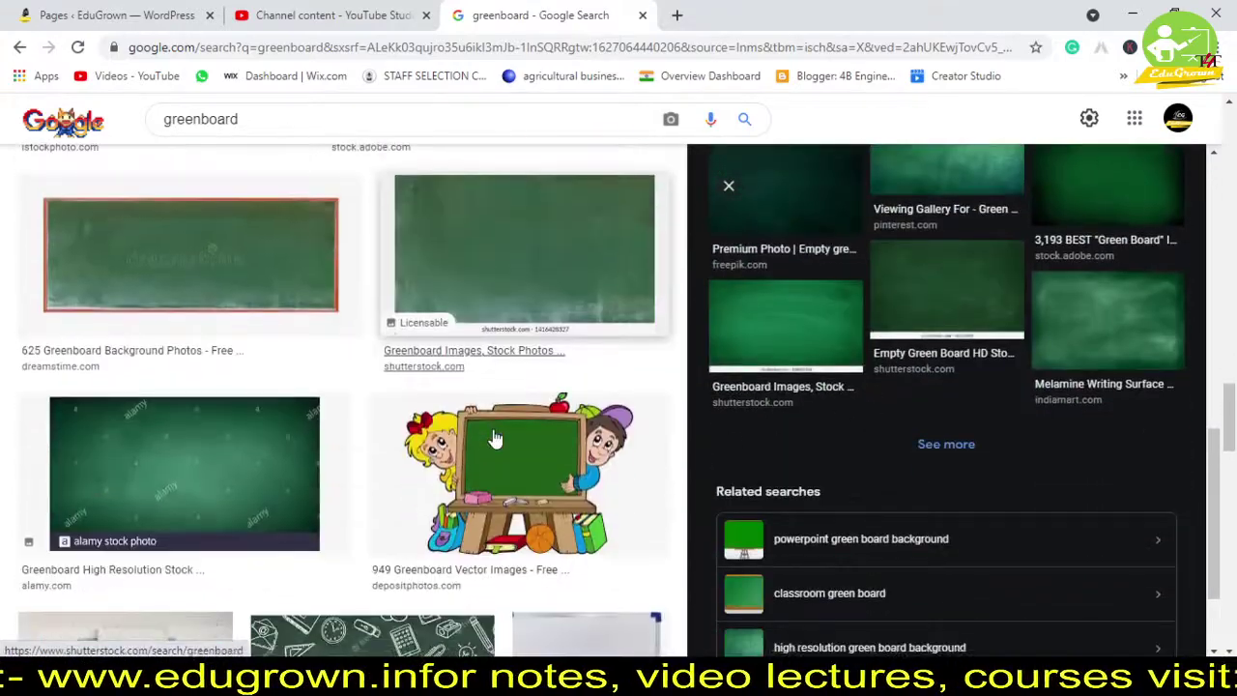
pyautogui.scroll(-3, 370, 290)
pyautogui.scroll(-3, 387, 309)
pyautogui.scroll(-5, 387, 309)
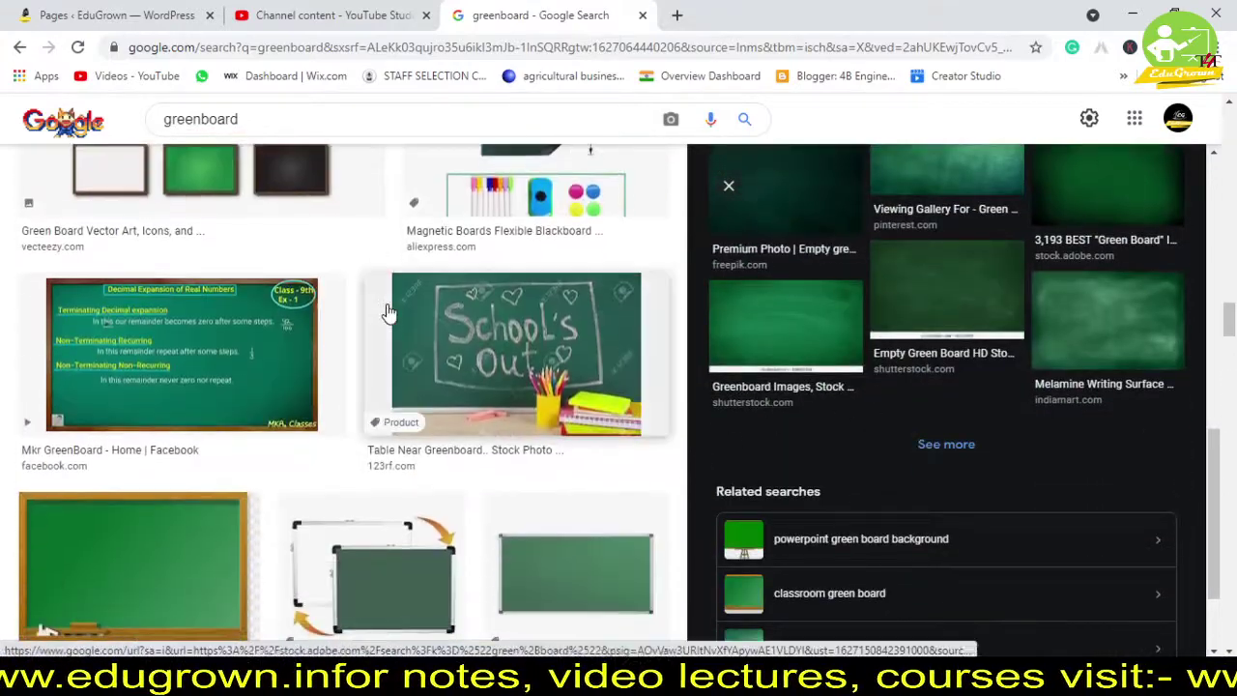
pyautogui.scroll(-2, 290, 368)
pyautogui.scroll(-1, 174, 332)
pyautogui.click(177, 332)
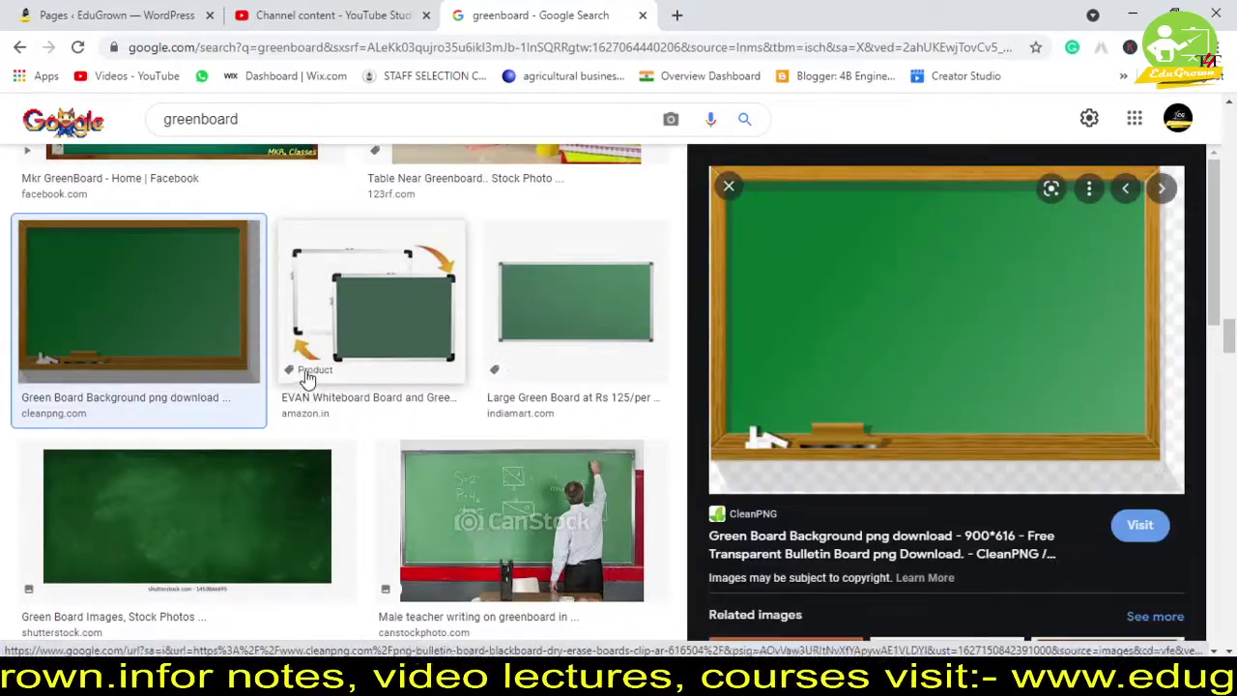
pyautogui.scroll(1, 387, 386)
pyautogui.scroll(2, 444, 389)
pyautogui.scroll(-3, 599, 458)
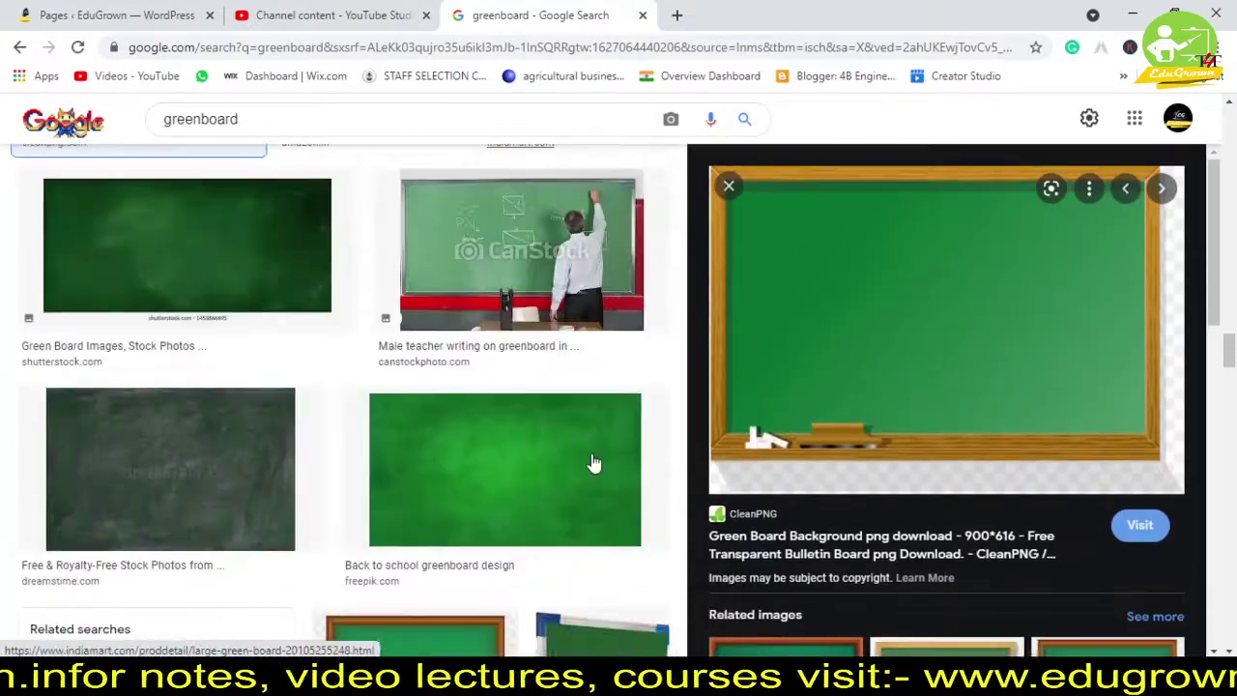
pyautogui.scroll(-3, 973, 401)
pyautogui.click(799, 345)
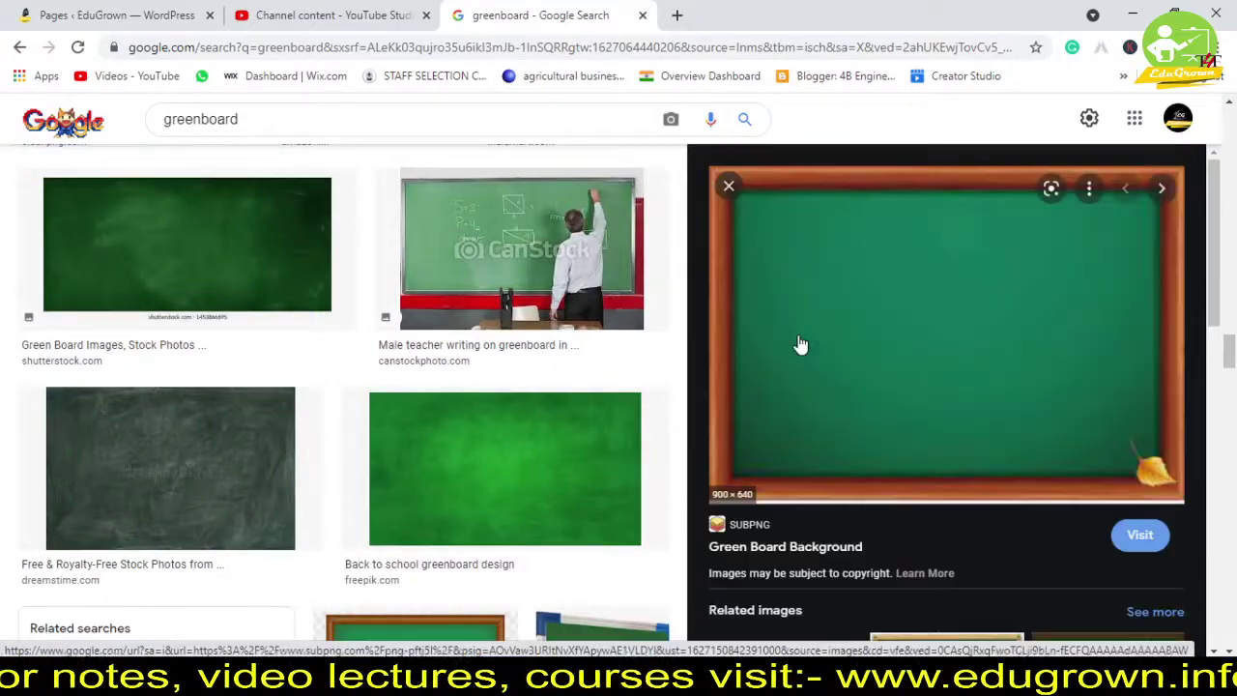
# - Save the Green Board Background image to the Desktop as a JPEG and return to PowerPoint
pyautogui.rightClick(937, 314)
pyautogui.click(1010, 519)
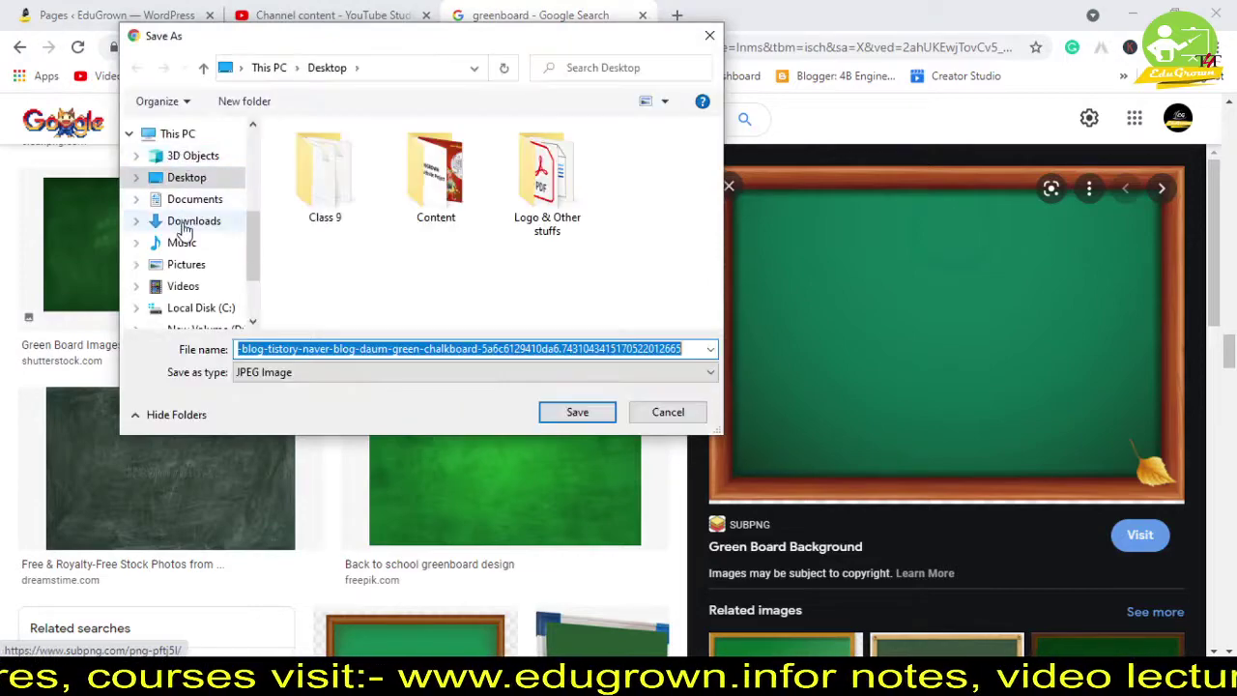
pyautogui.click(189, 182)
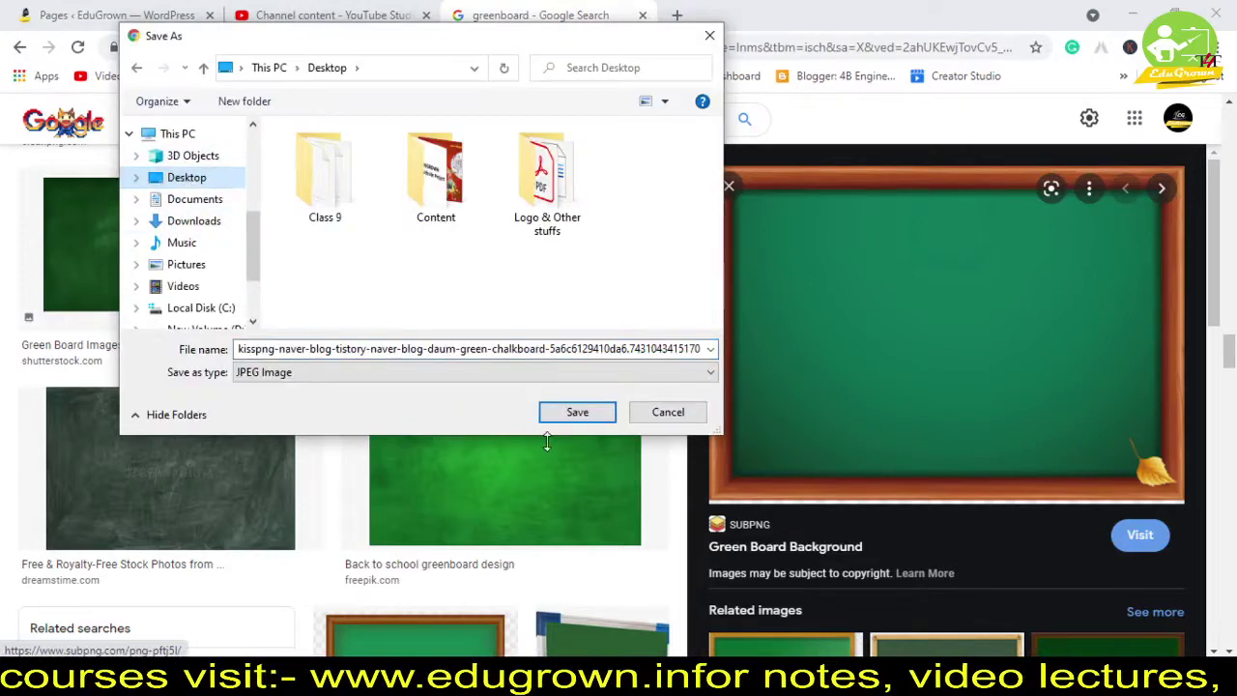
pyautogui.click(578, 412)
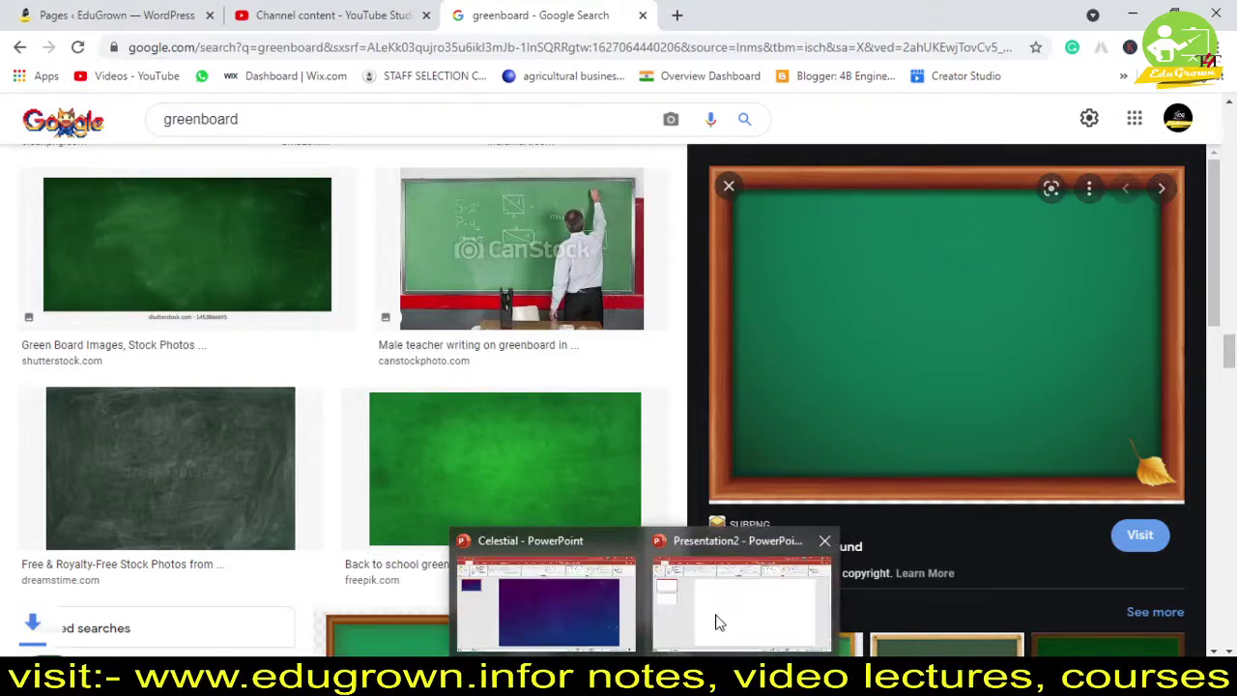
pyautogui.click(654, 586)
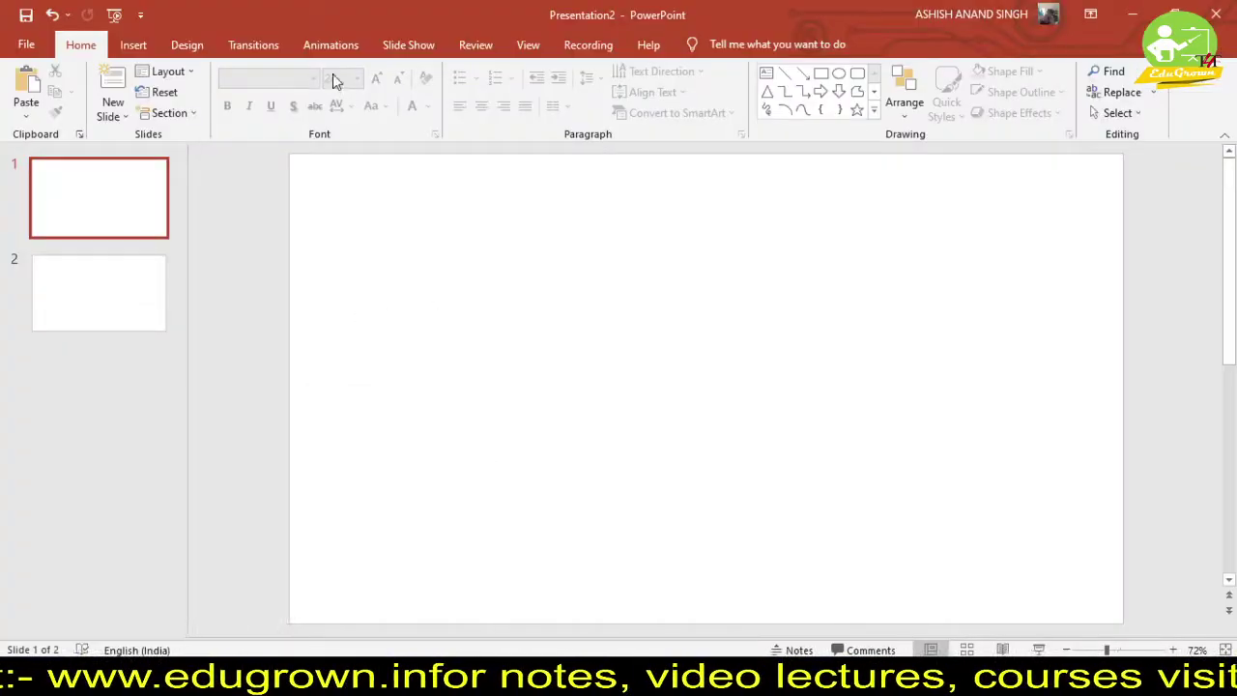
# - In Design > Format Background, set slide 1 to Picture or texture fill and choose Insert
pyautogui.click(190, 48)
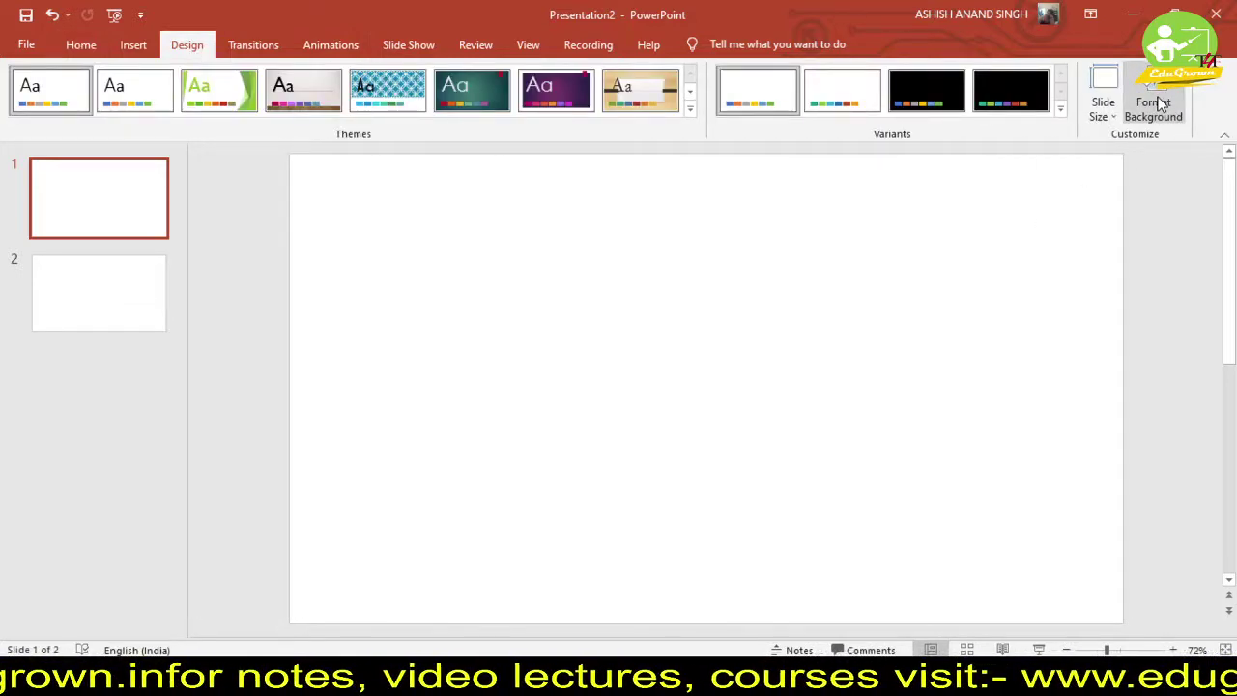
pyautogui.click(1159, 104)
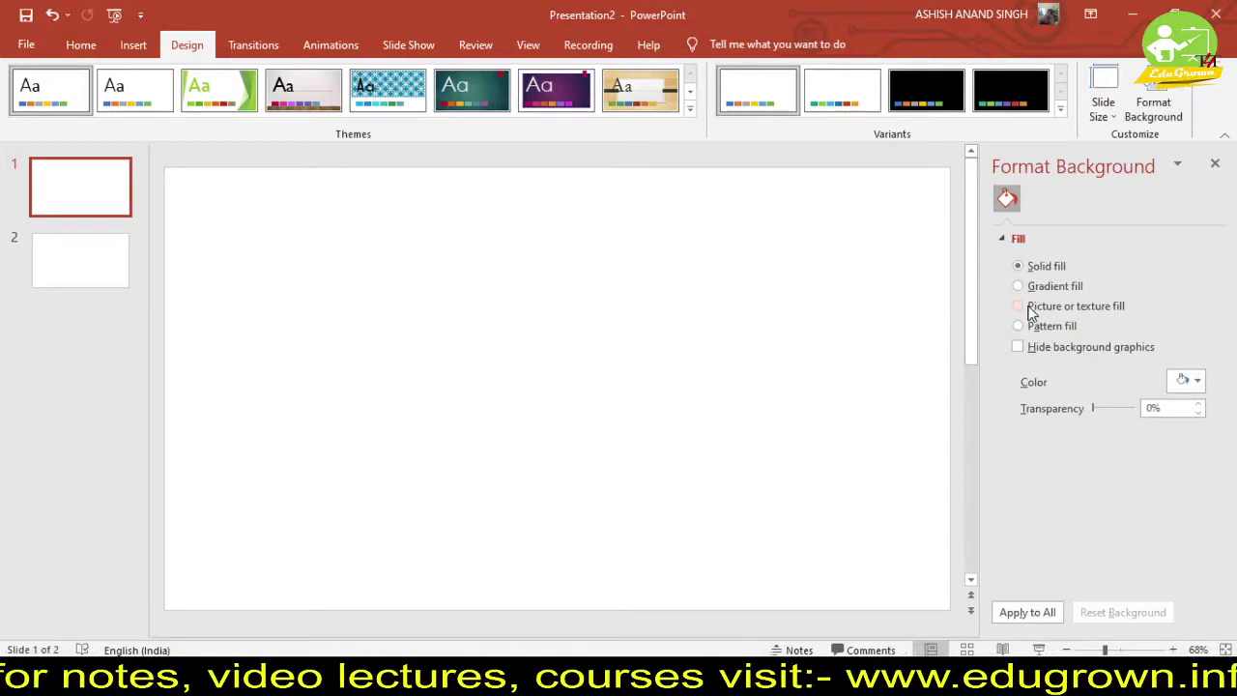
pyautogui.click(1022, 307)
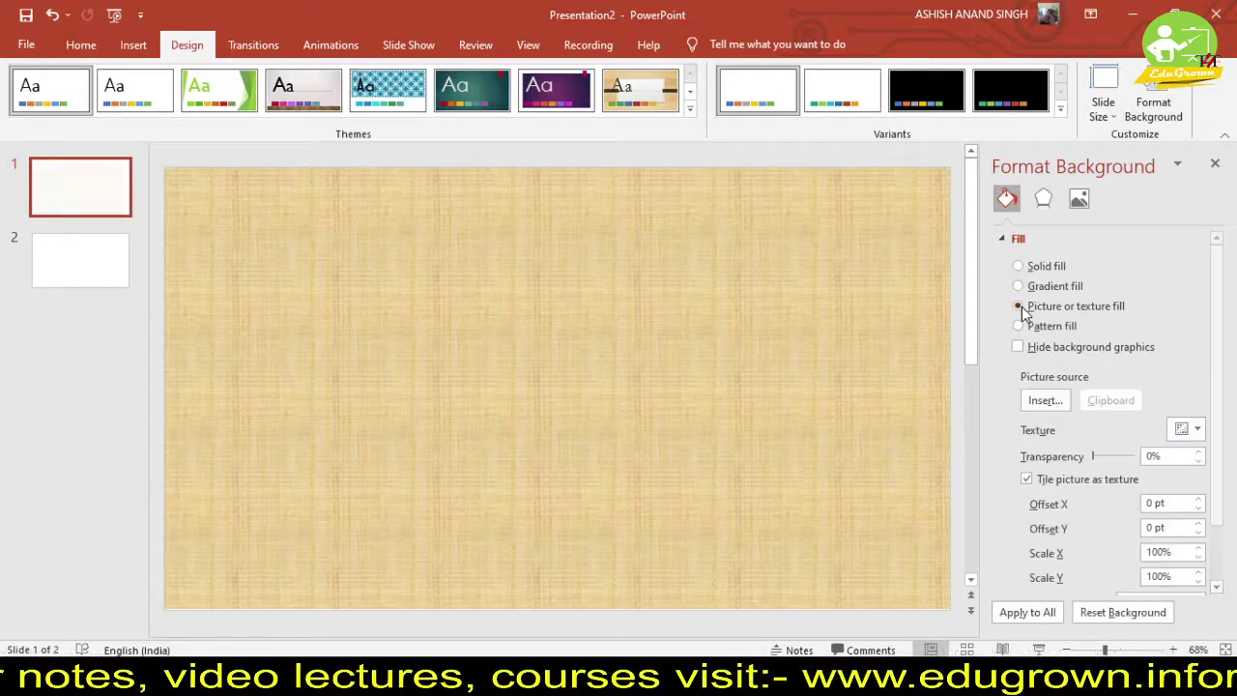
pyautogui.click(1048, 402)
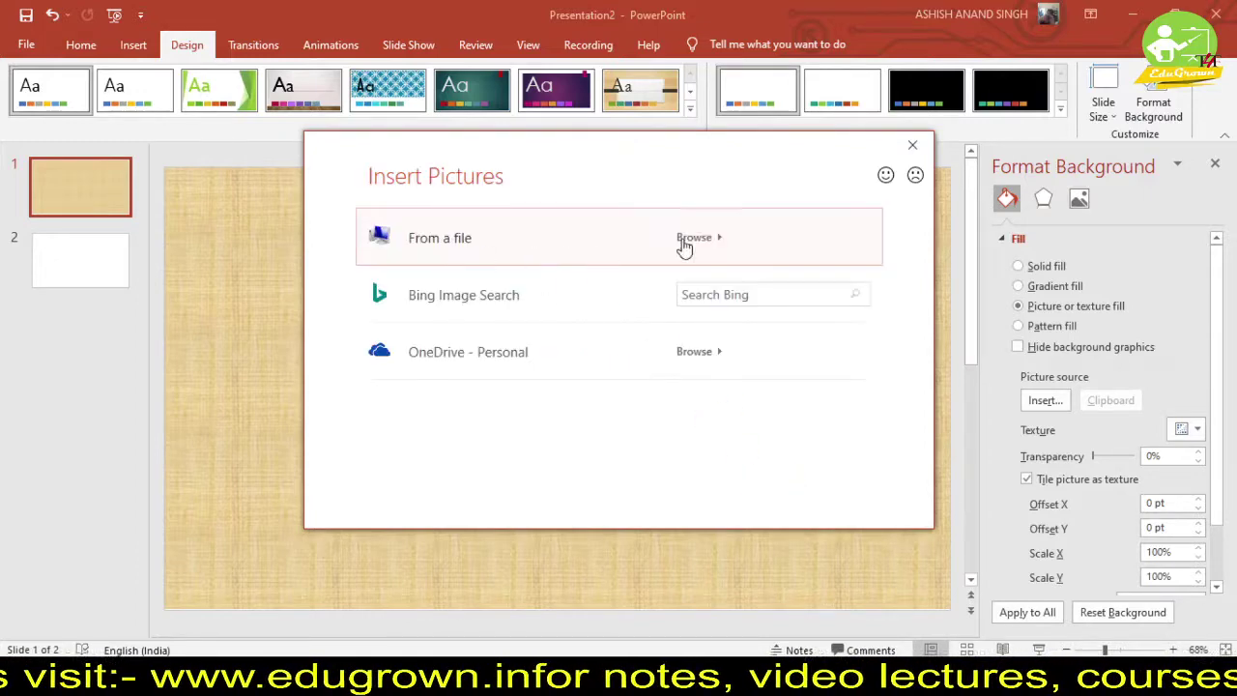
# - Insert the Desktop chalkboard image from a file as slide 1's background
pyautogui.click(691, 248)
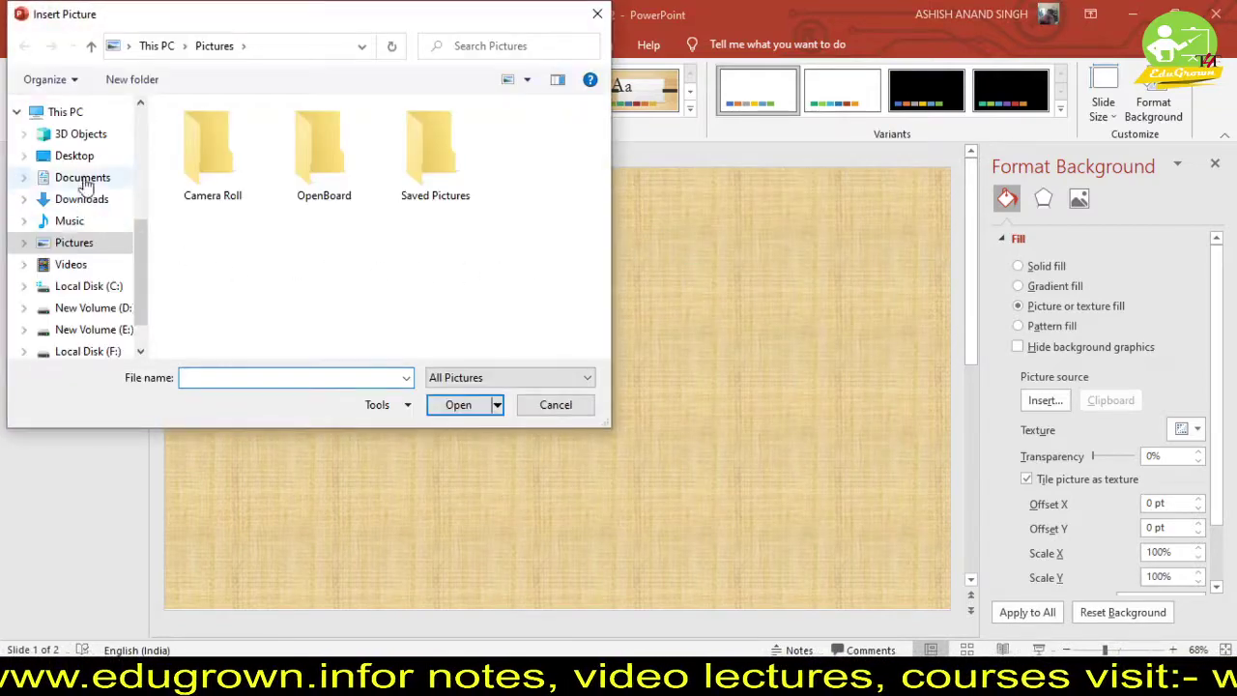
pyautogui.click(76, 156)
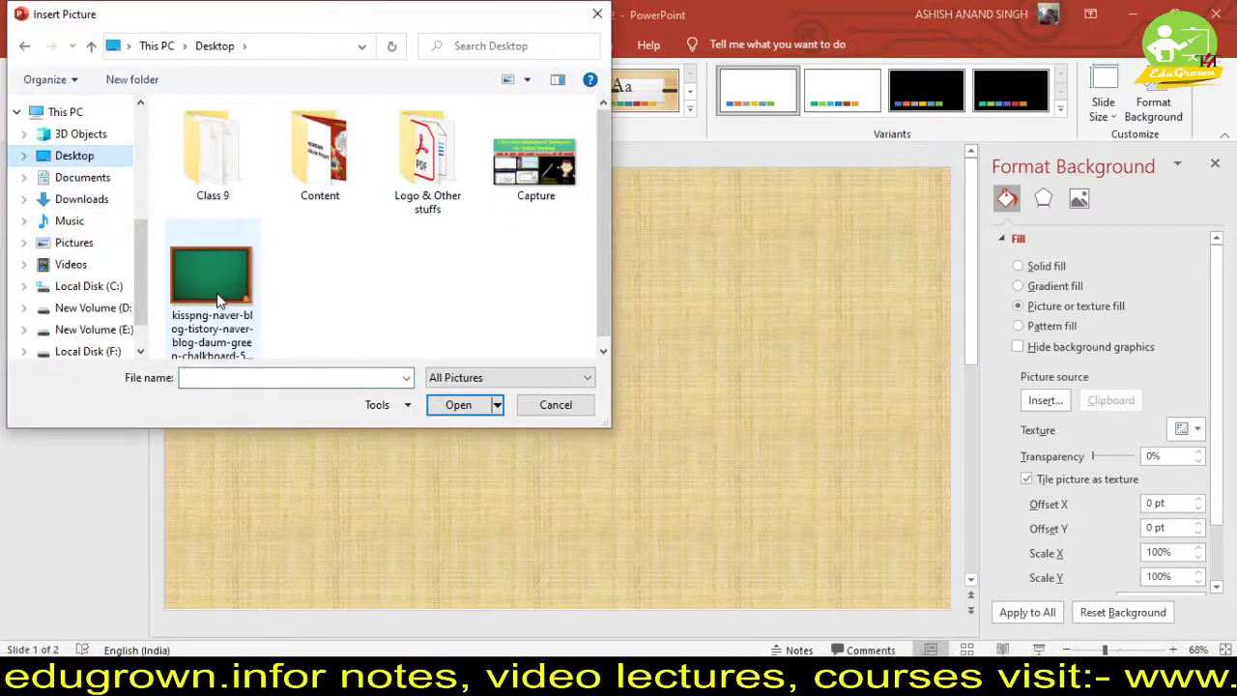
pyautogui.click(219, 302)
pyautogui.click(439, 406)
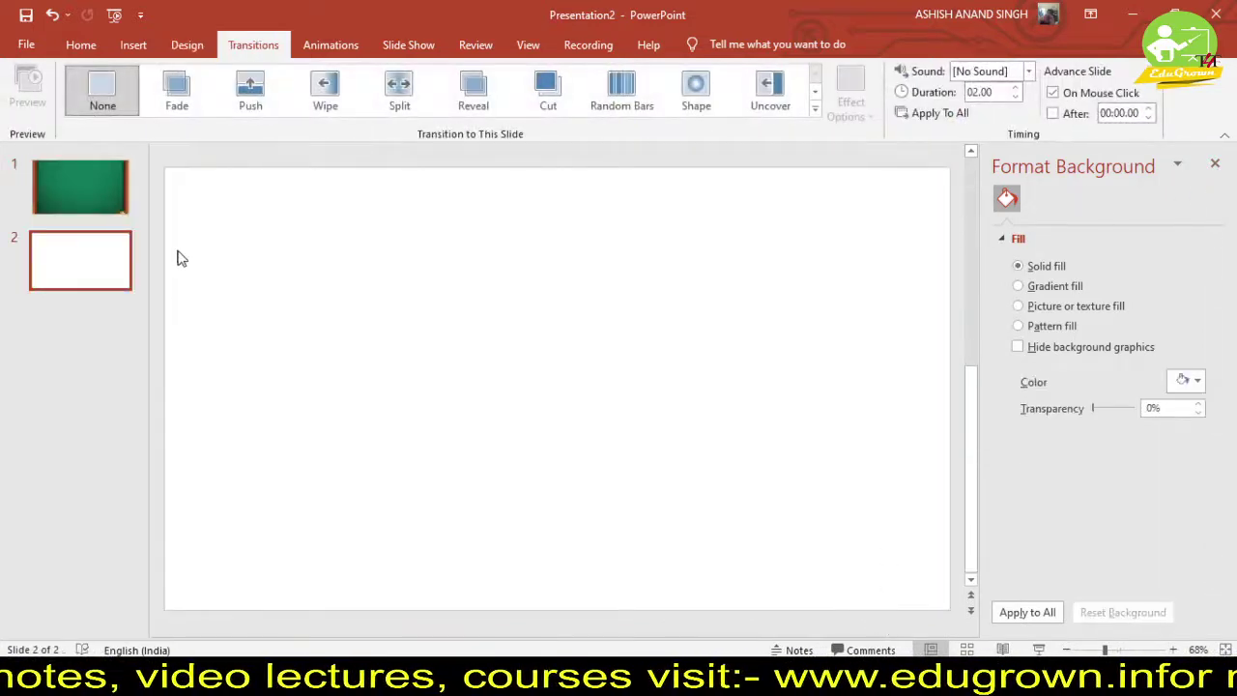
pyautogui.press('Up')
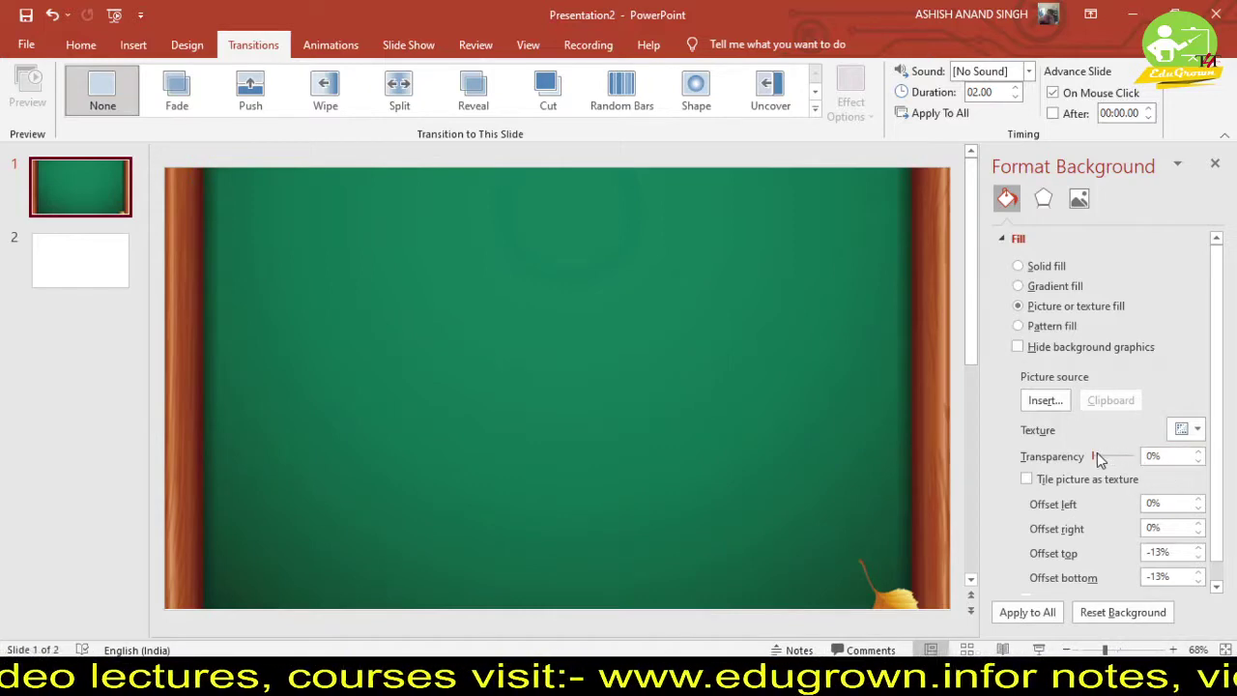
# - Keep transparency at 0% and set the background's left offset to -2%
pyautogui.moveTo(1095, 454); pyautogui.dragTo(1076, 464)
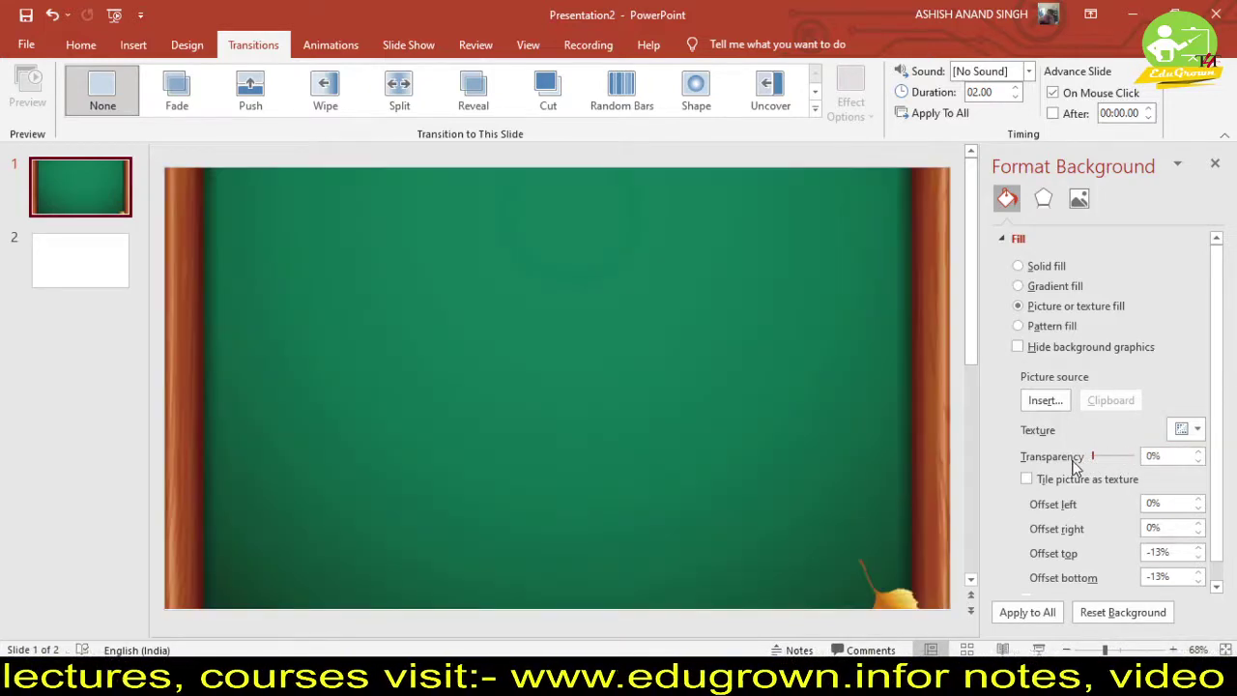
pyautogui.click(1198, 430)
pyautogui.click(1099, 442)
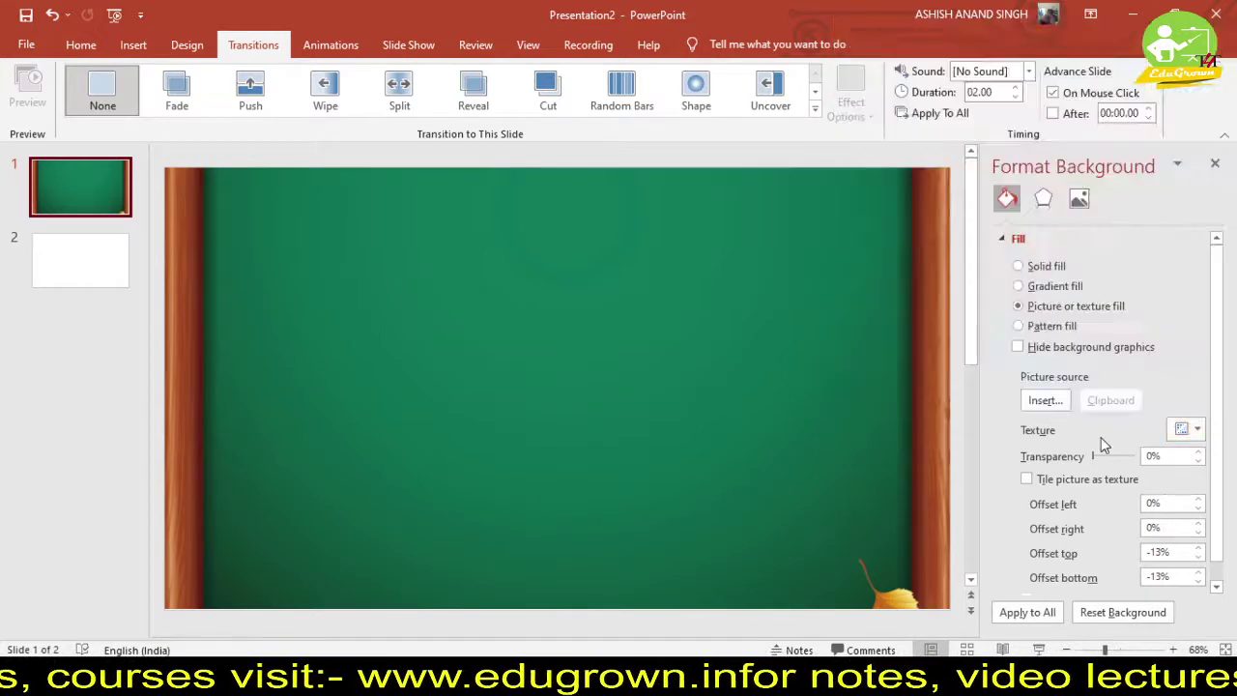
pyautogui.scroll(-1, 1217, 509)
pyautogui.click(1202, 479)
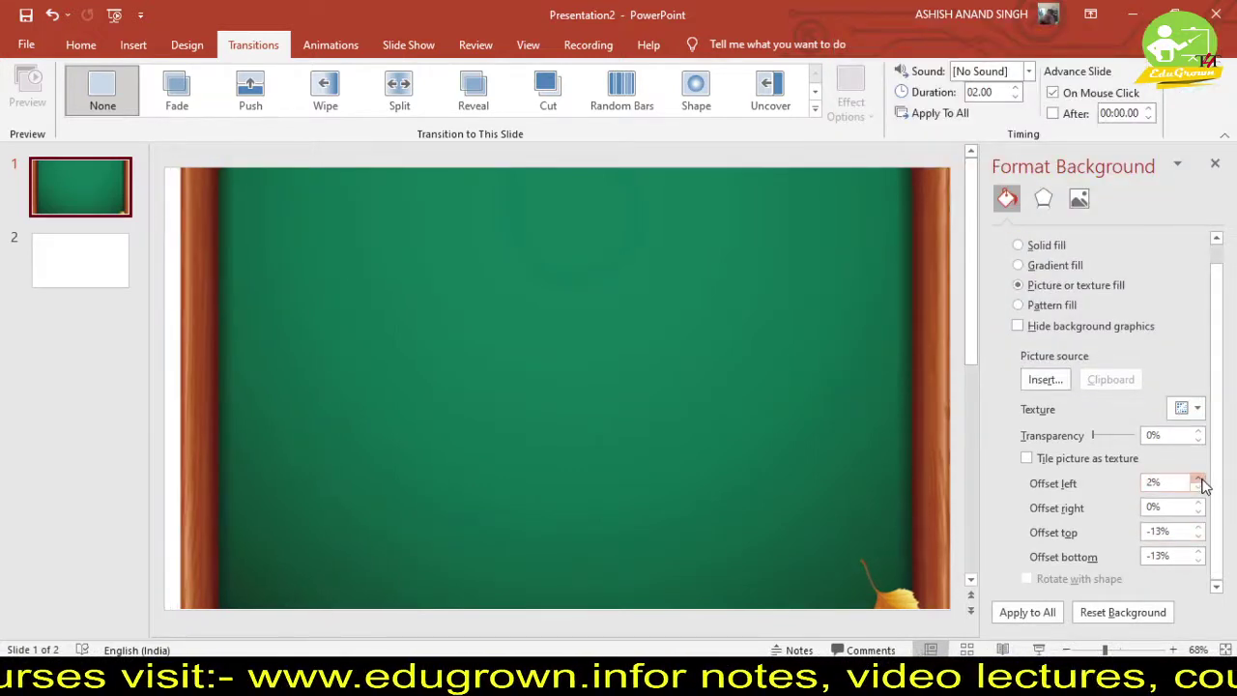
pyautogui.click(1202, 478)
pyautogui.click(1202, 487)
pyautogui.click(1202, 486)
pyautogui.click(1203, 486)
pyautogui.click(1203, 488)
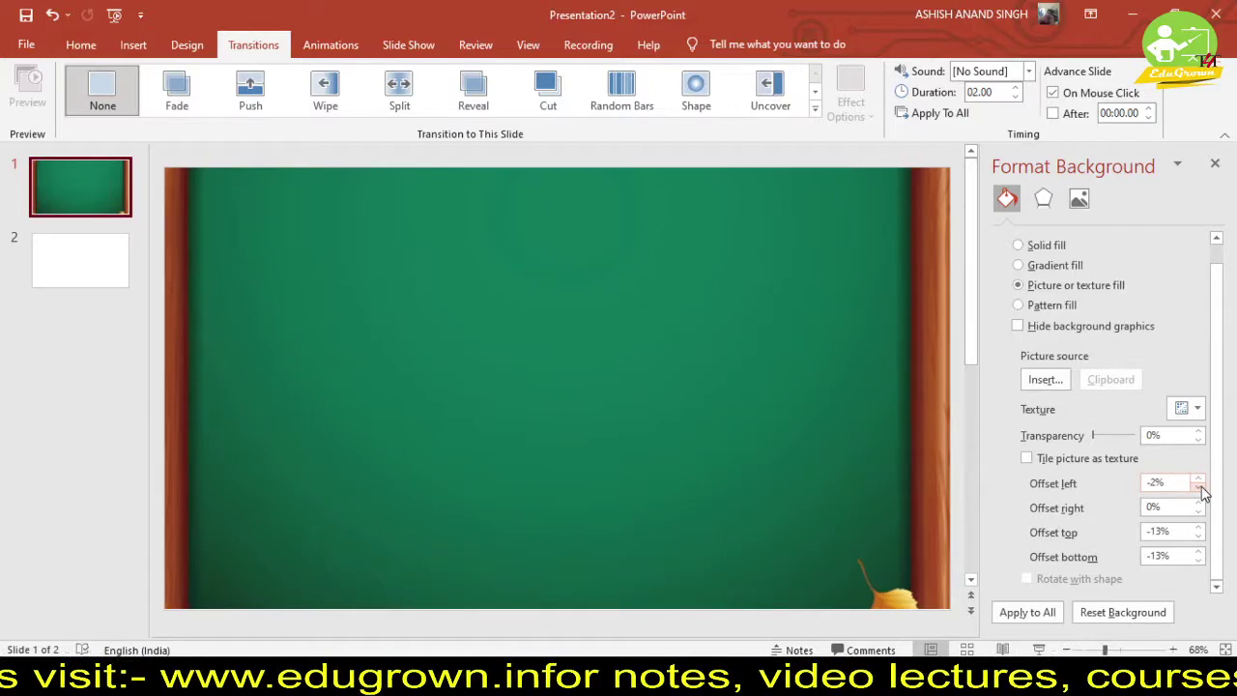
# - Set the background's top and bottom offsets to -4% to reveal the frame
pyautogui.click(1202, 538)
pyautogui.click(1203, 537)
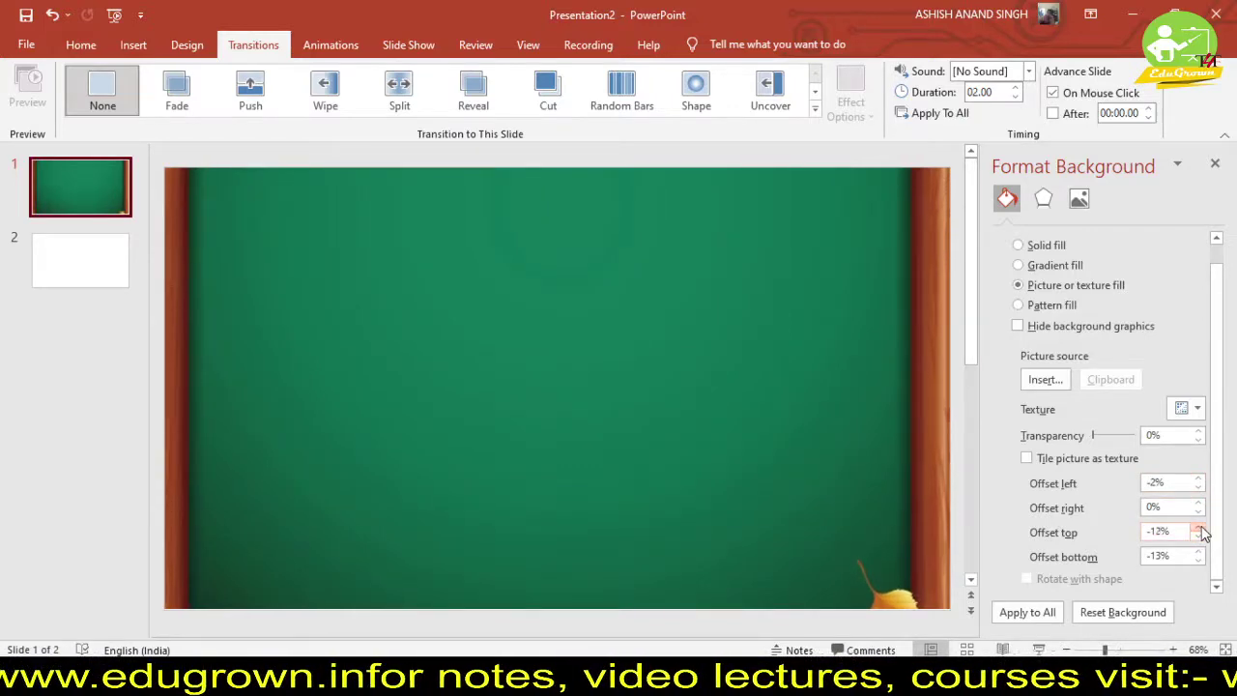
pyautogui.click(1199, 529)
pyautogui.click(1199, 529)
pyautogui.click(1199, 528)
pyautogui.click(1200, 529)
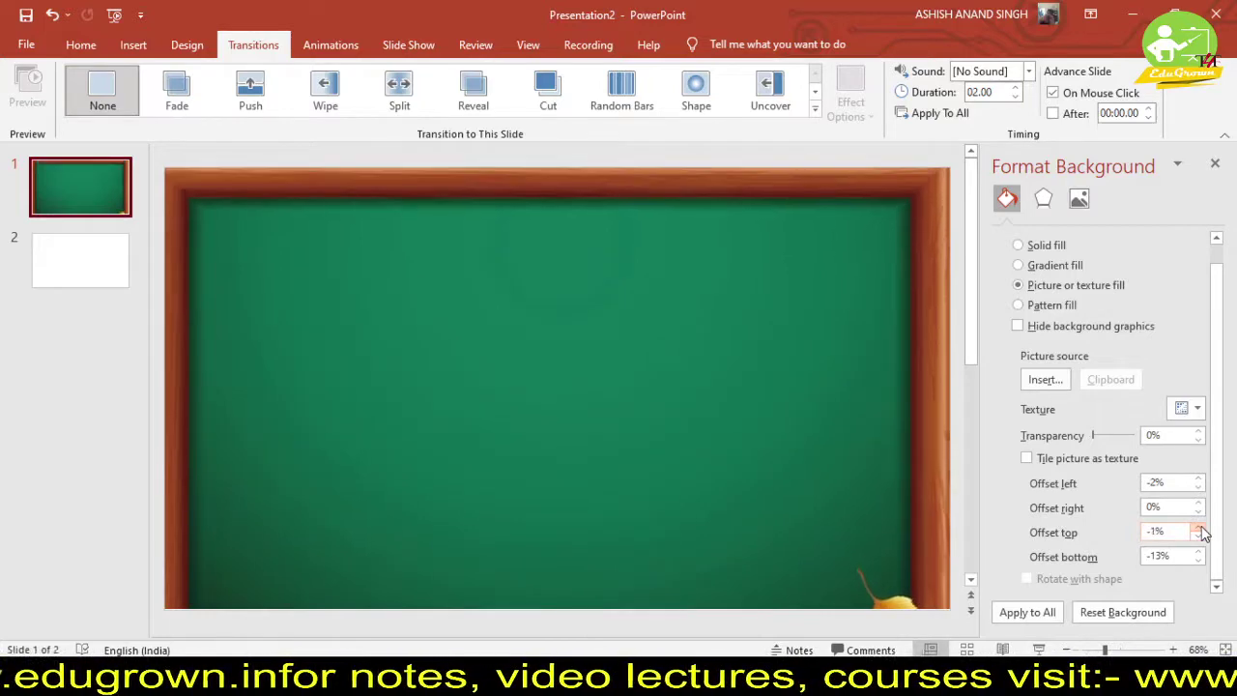
pyautogui.click(1199, 529)
pyautogui.click(1199, 529)
pyautogui.click(1200, 537)
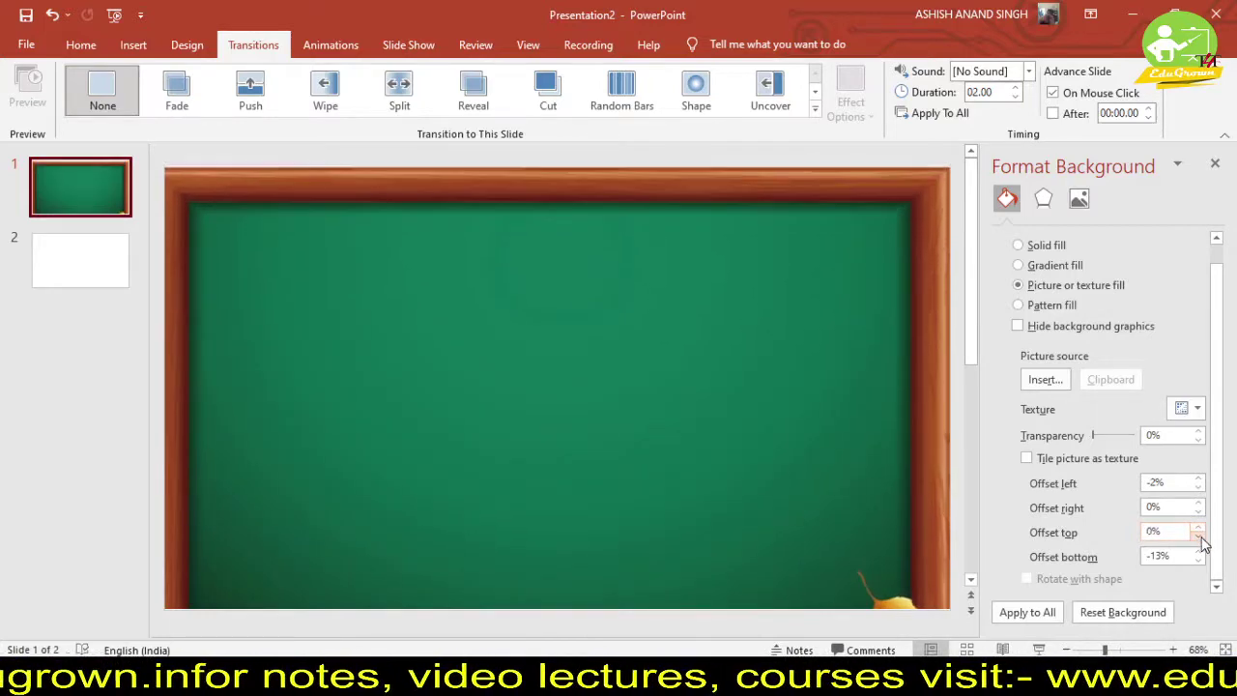
pyautogui.click(1199, 537)
pyautogui.click(1199, 537)
pyautogui.click(1198, 537)
pyautogui.click(1199, 537)
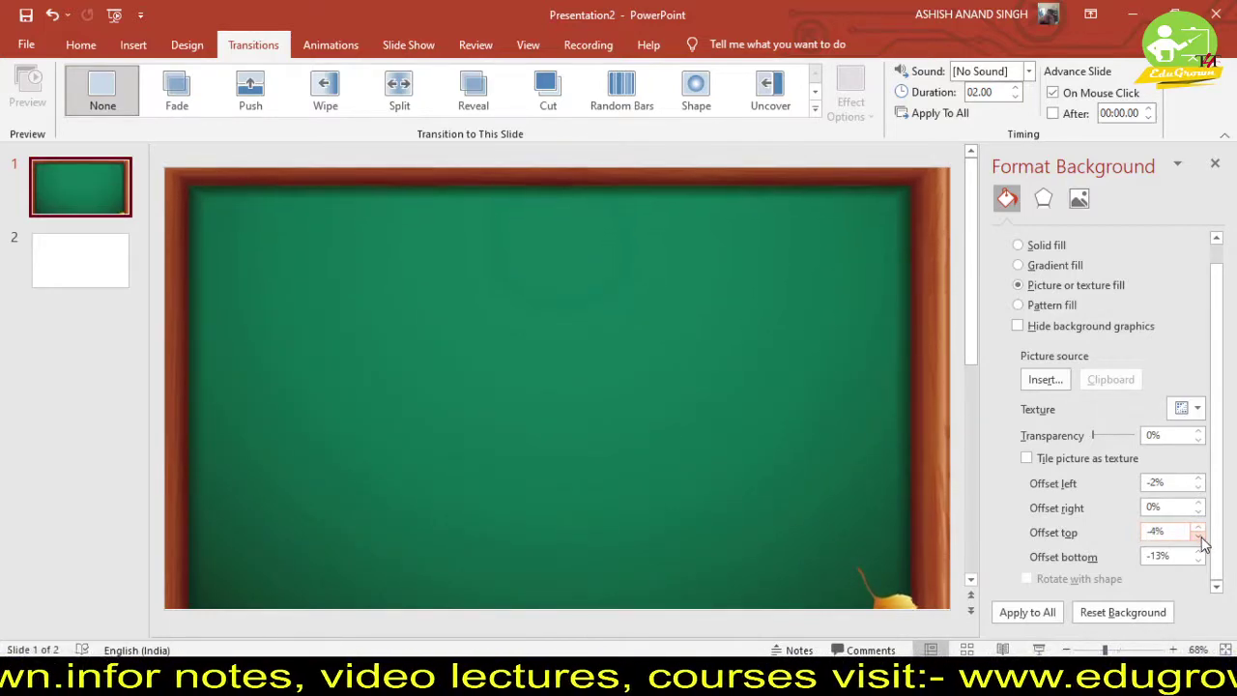
pyautogui.click(1199, 552)
pyautogui.click(1198, 553)
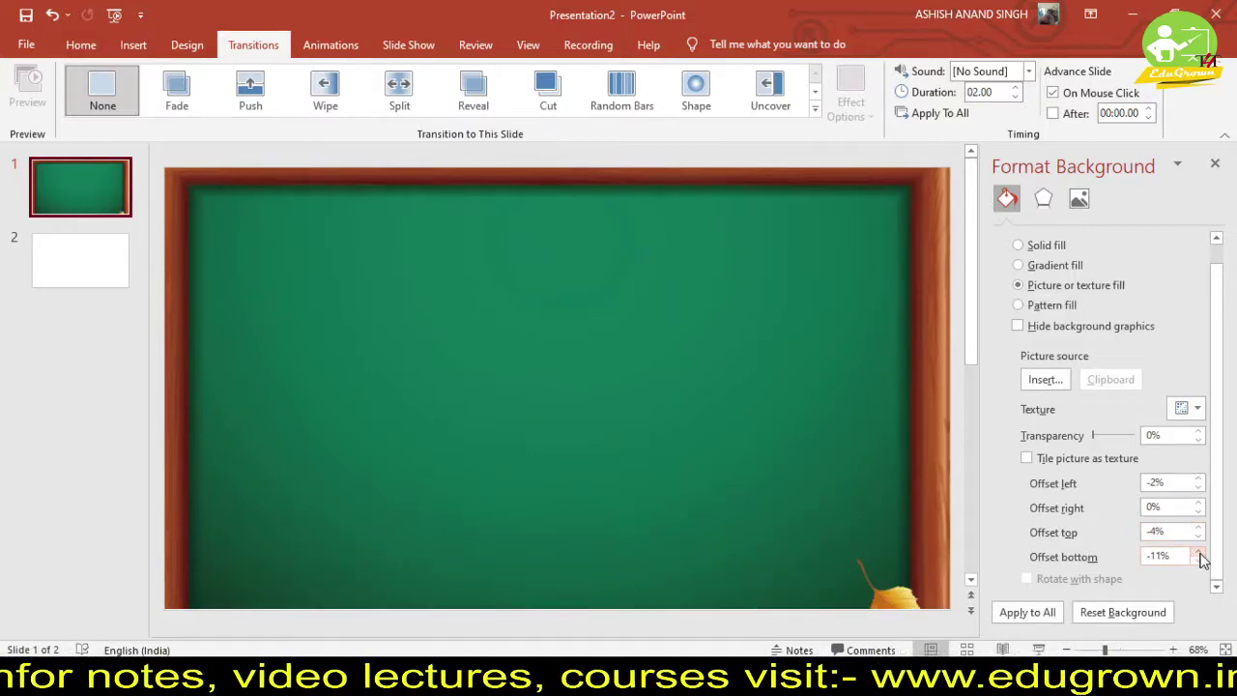
pyautogui.click(1198, 553)
pyautogui.click(1199, 553)
pyautogui.click(1198, 553)
pyautogui.click(1199, 553)
pyautogui.click(1199, 553)
pyautogui.click(1199, 553)
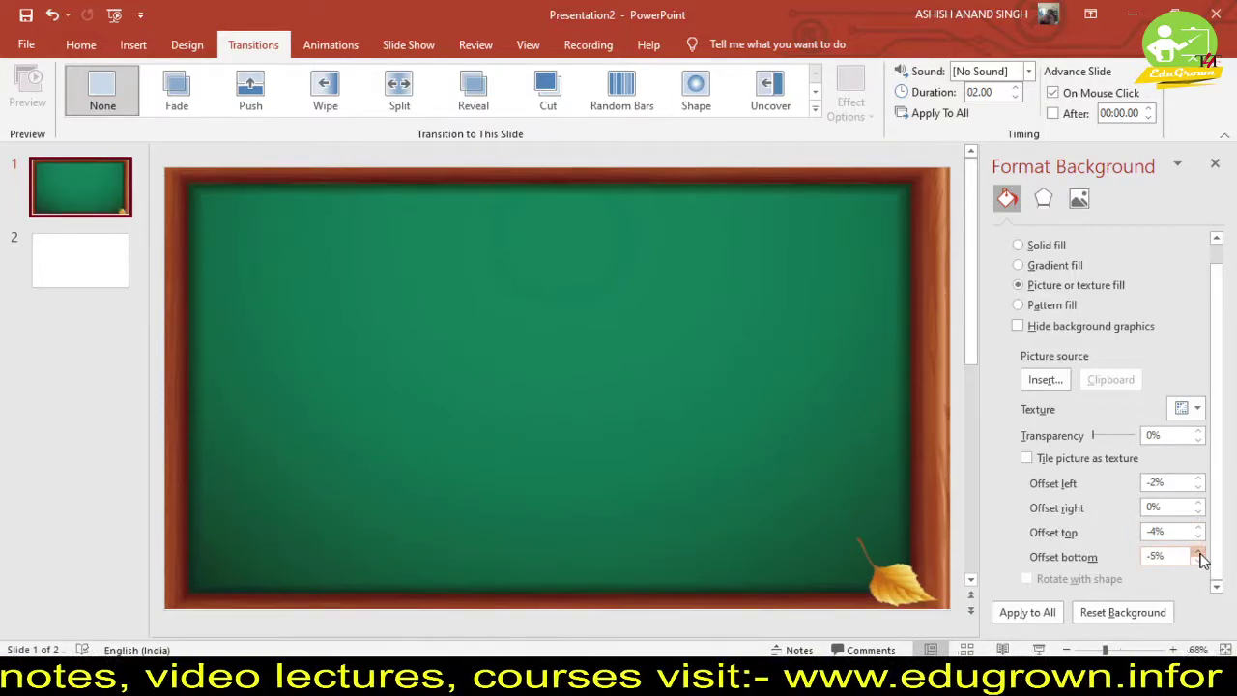
pyautogui.click(1198, 553)
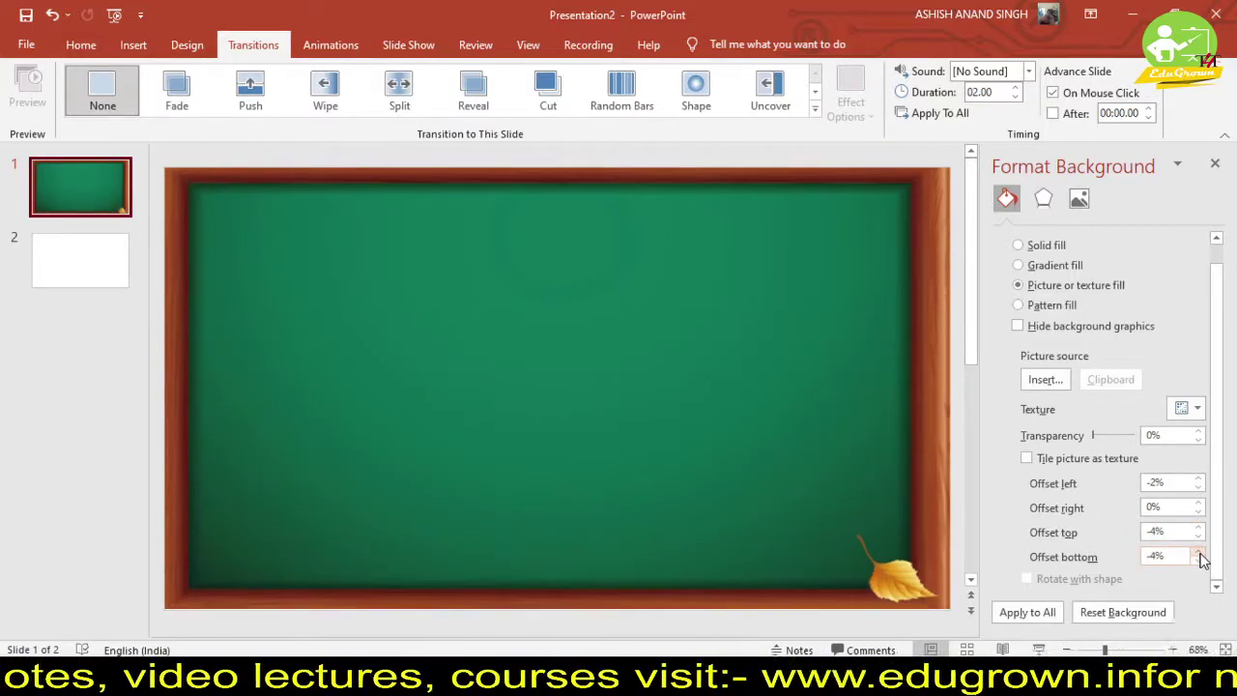
# - Set the right offset to -3% and apply the background to all slides
pyautogui.click(1199, 503)
pyautogui.click(1198, 512)
pyautogui.click(1198, 515)
pyautogui.click(1199, 515)
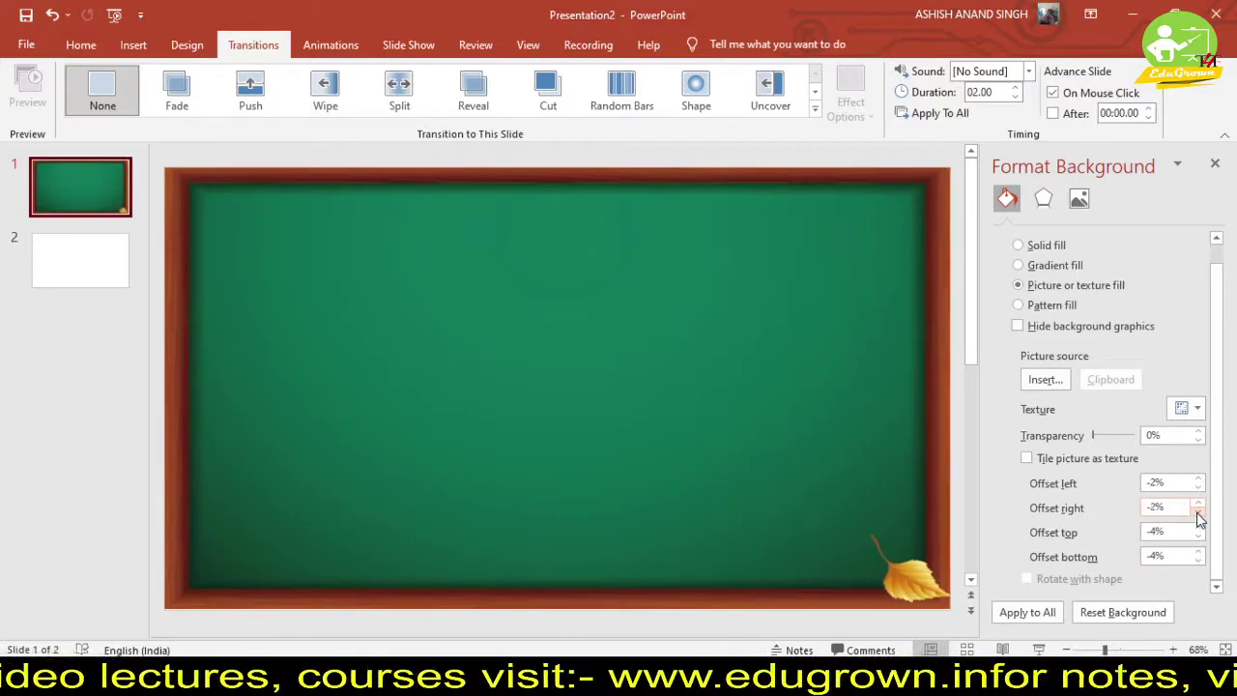
pyautogui.click(1198, 515)
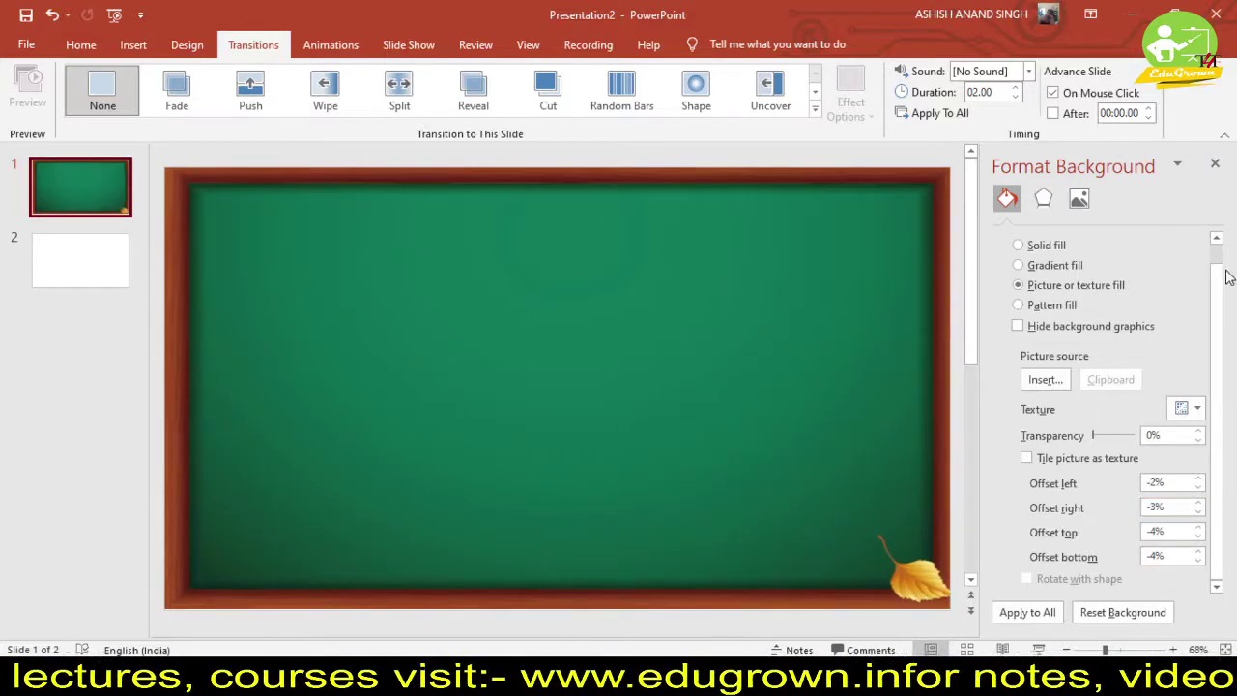
pyautogui.click(1030, 617)
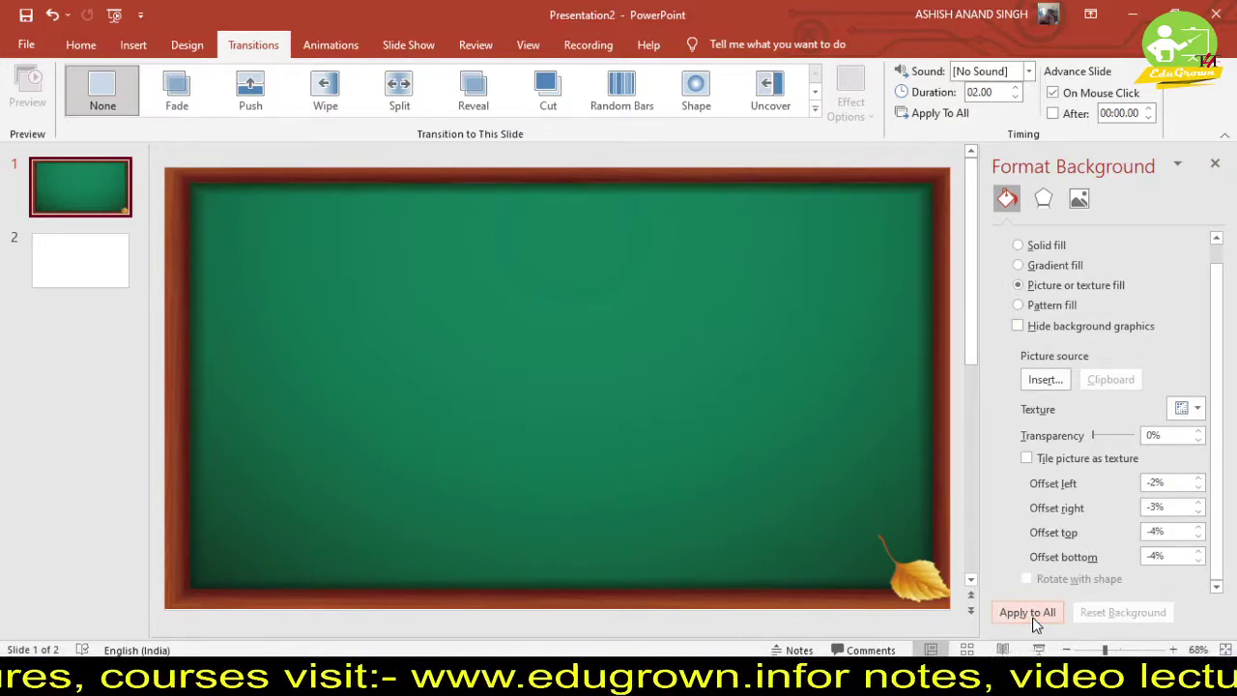
pyautogui.click(1215, 165)
# - Add a new slide 3 after slide 2, inheriting the chalkboard background
pyautogui.click(120, 285)
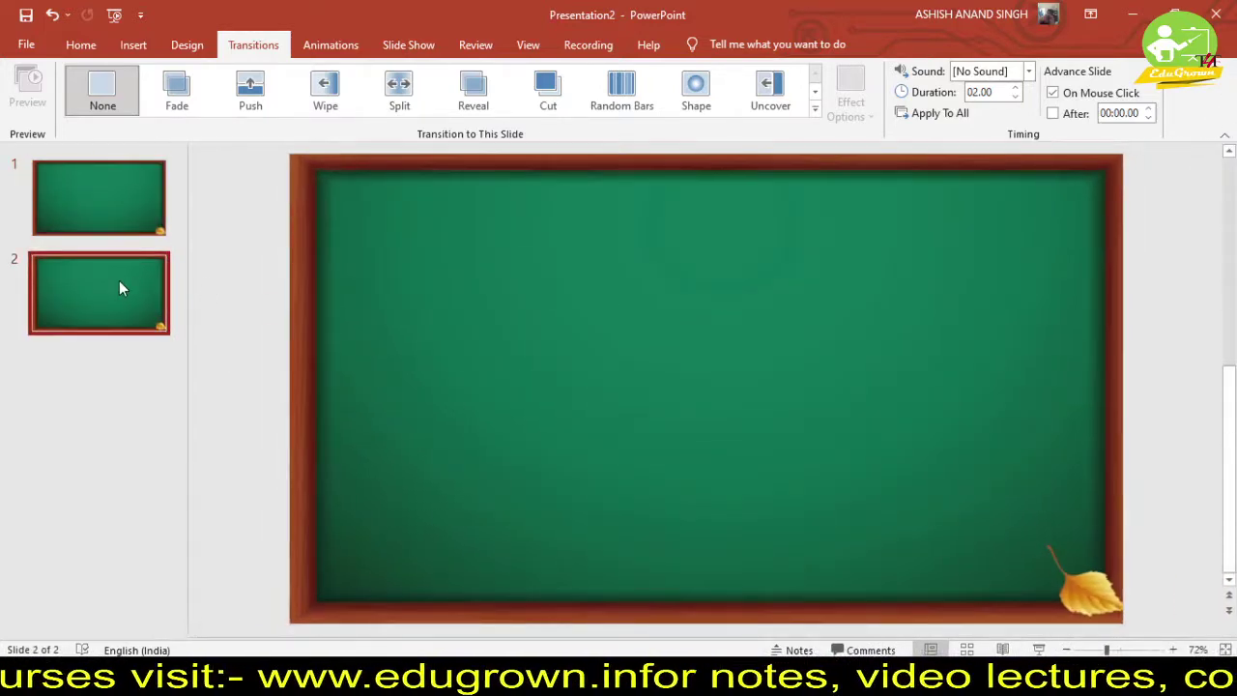
pyautogui.click(75, 190)
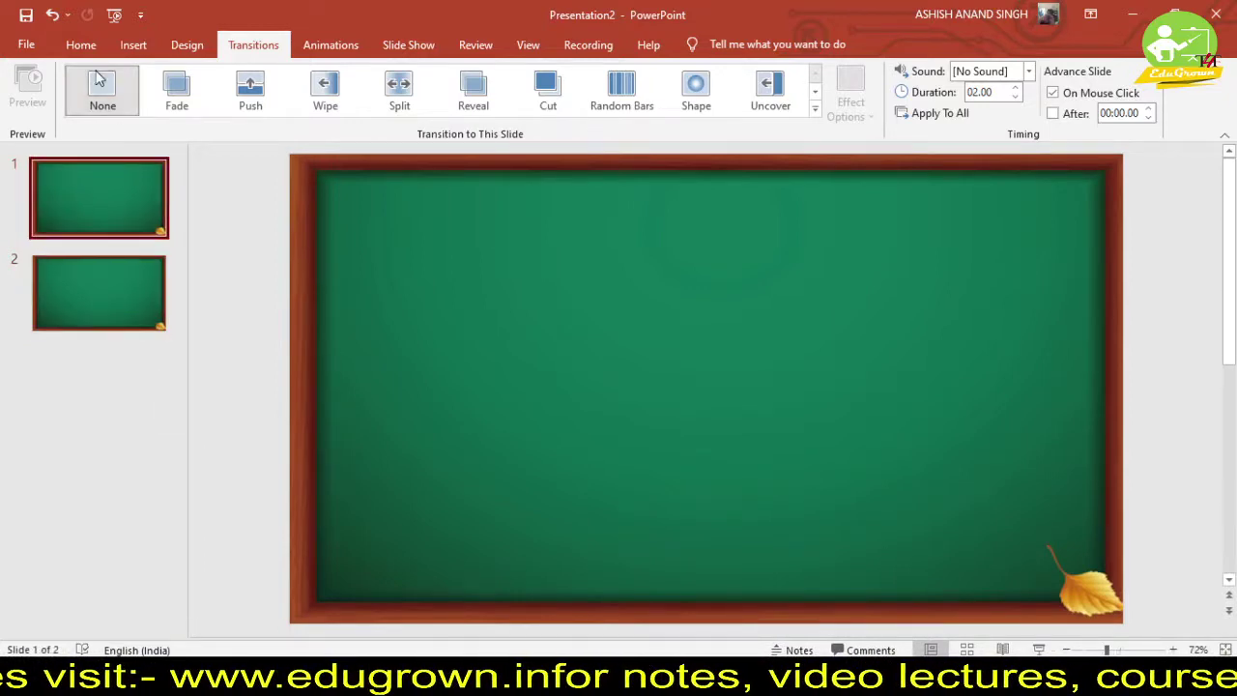
pyautogui.click(82, 44)
pyautogui.click(106, 303)
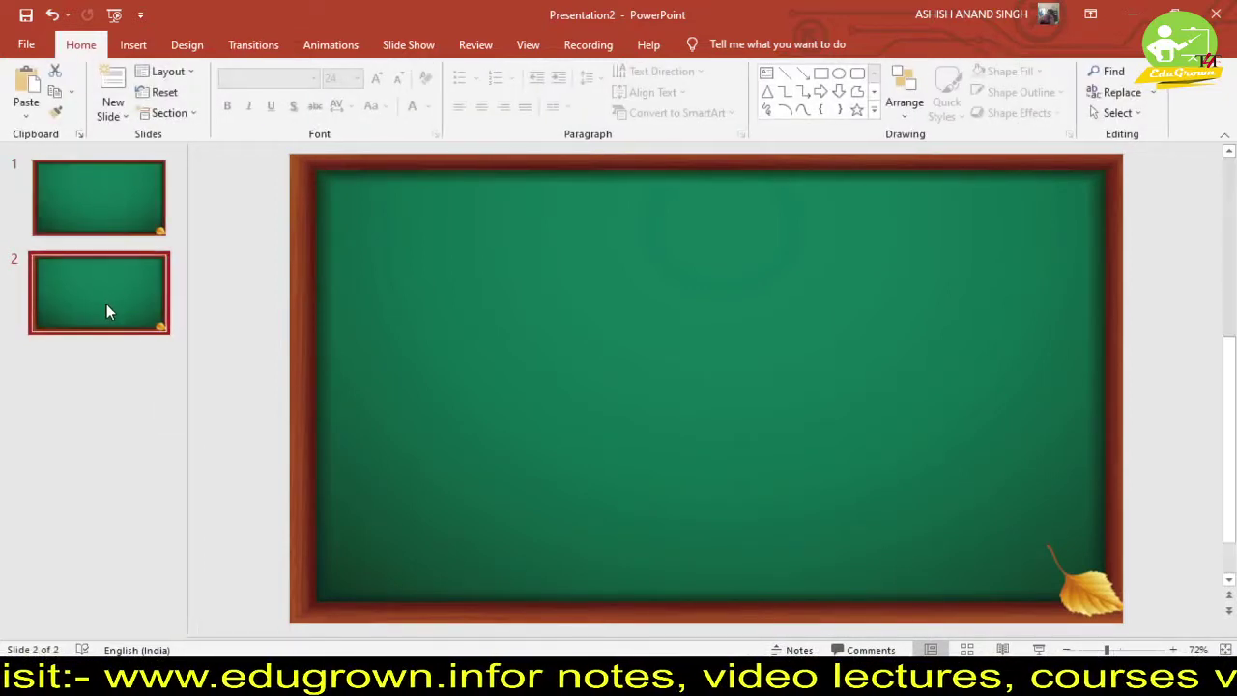
pyautogui.click(112, 116)
pyautogui.click(143, 343)
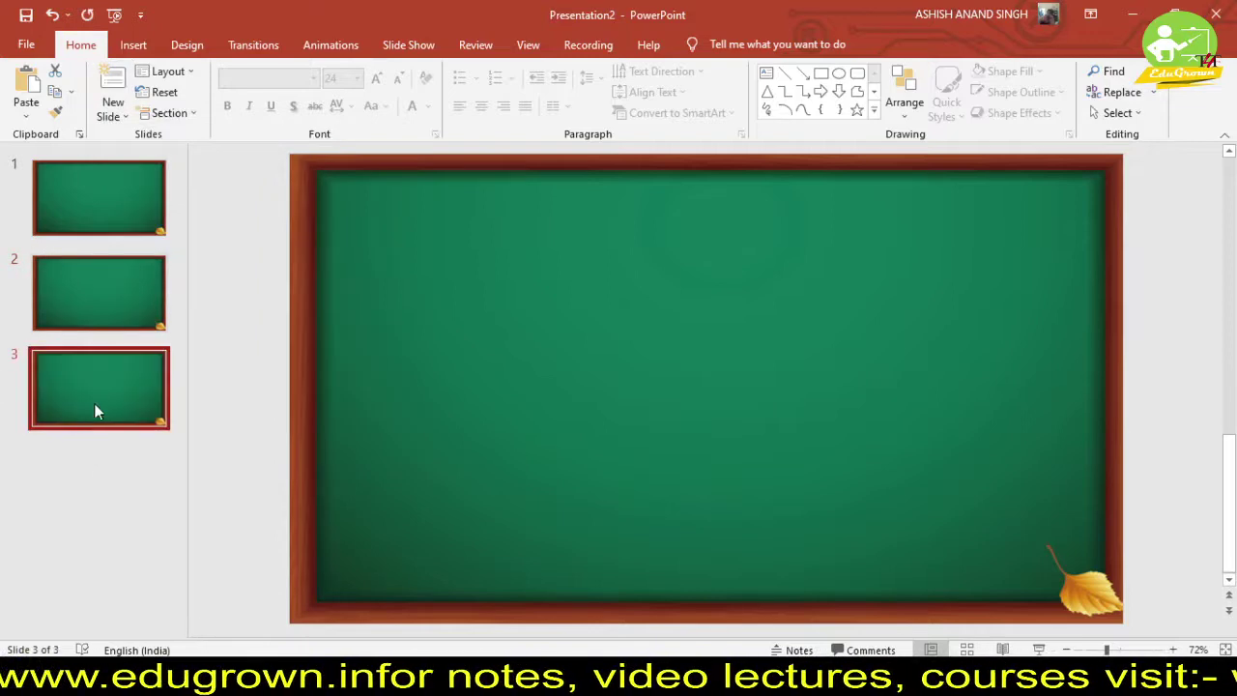
pyautogui.click(112, 280)
pyautogui.scroll(1, 126, 282)
pyautogui.click(135, 286)
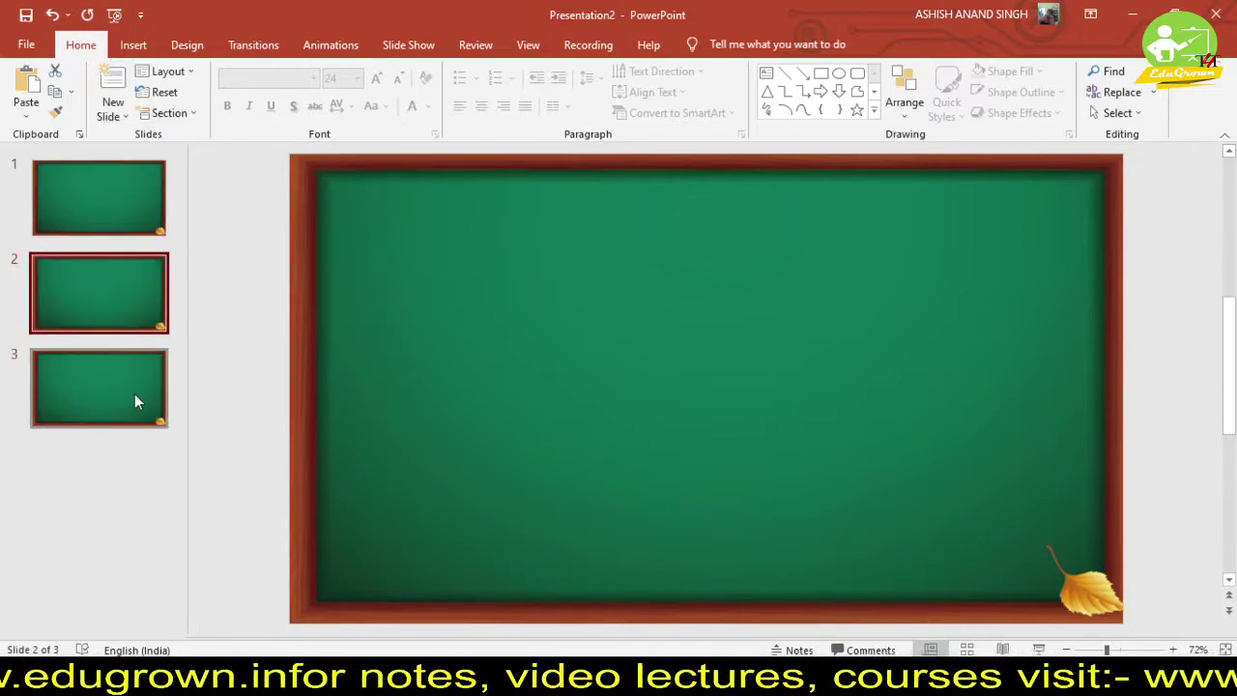
pyautogui.click(134, 222)
pyautogui.scroll(-1, 518, 308)
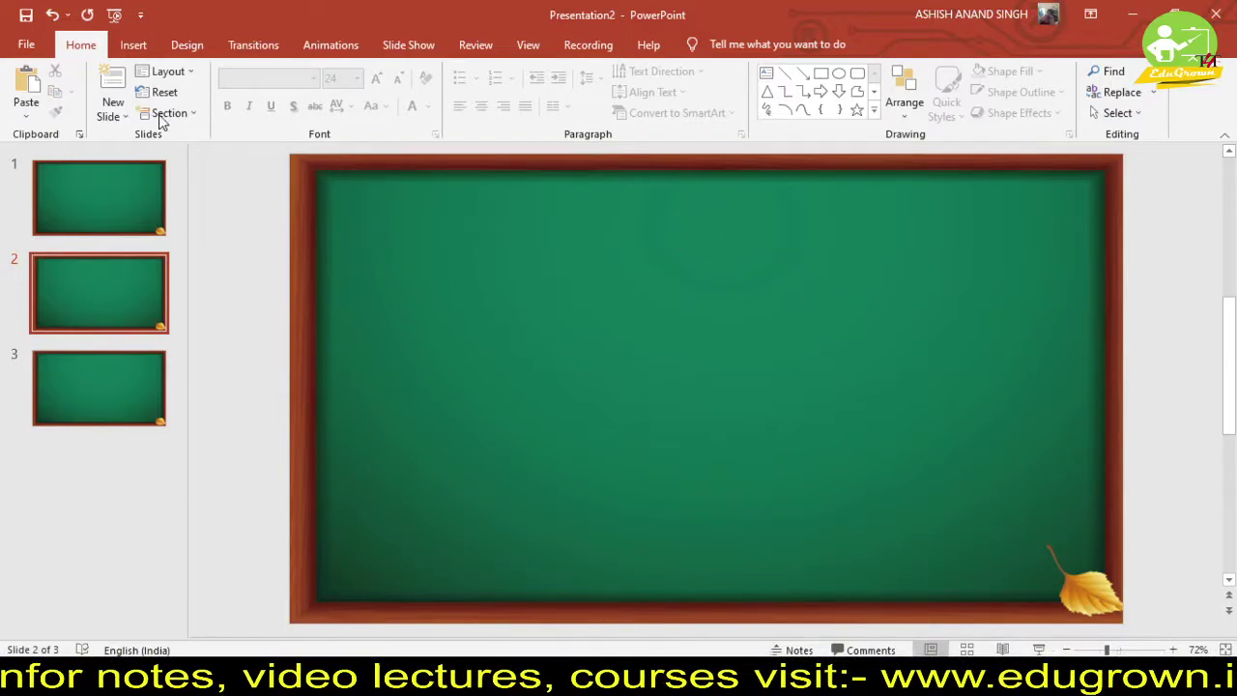
# - Insert a text box on slide 2 and type 'Chapter-2'
pyautogui.click(133, 45)
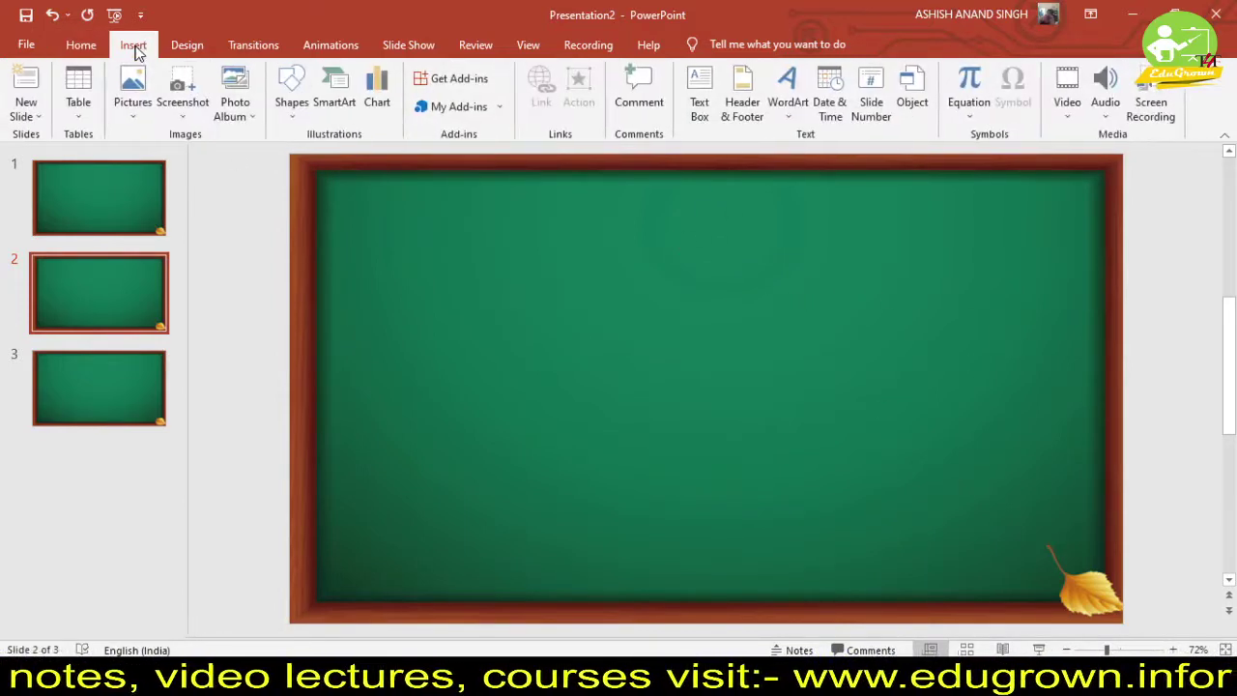
pyautogui.click(293, 106)
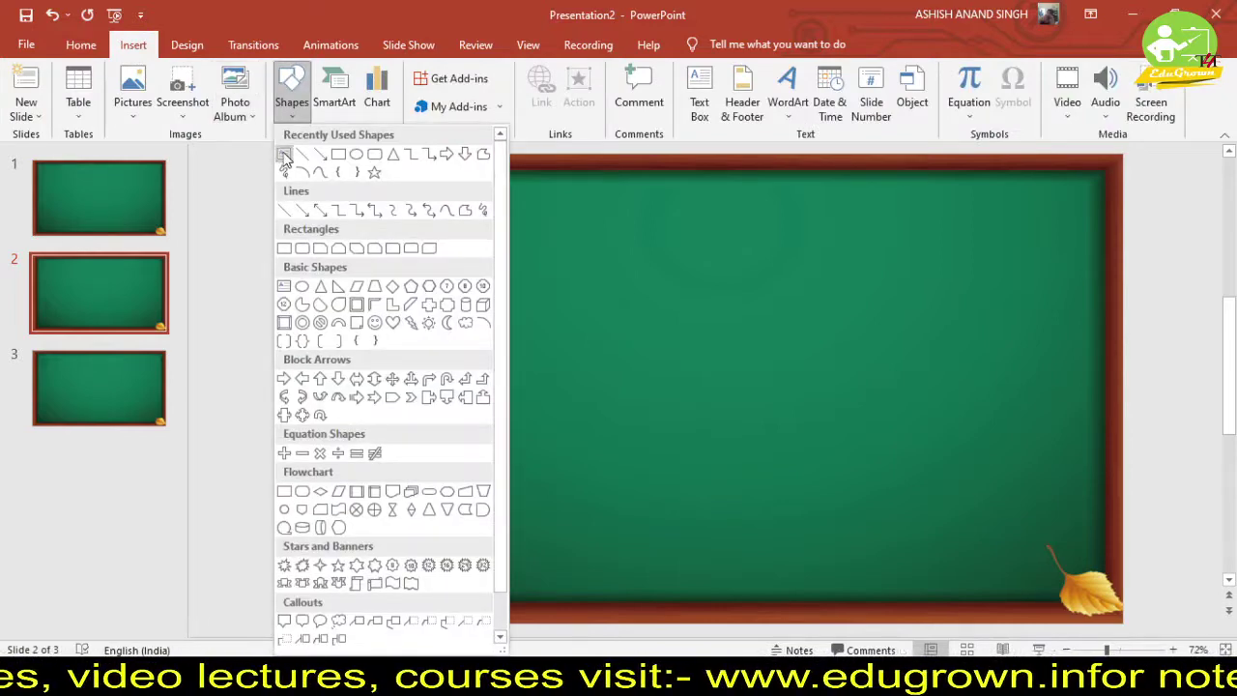
pyautogui.click(285, 156)
pyautogui.click(576, 210)
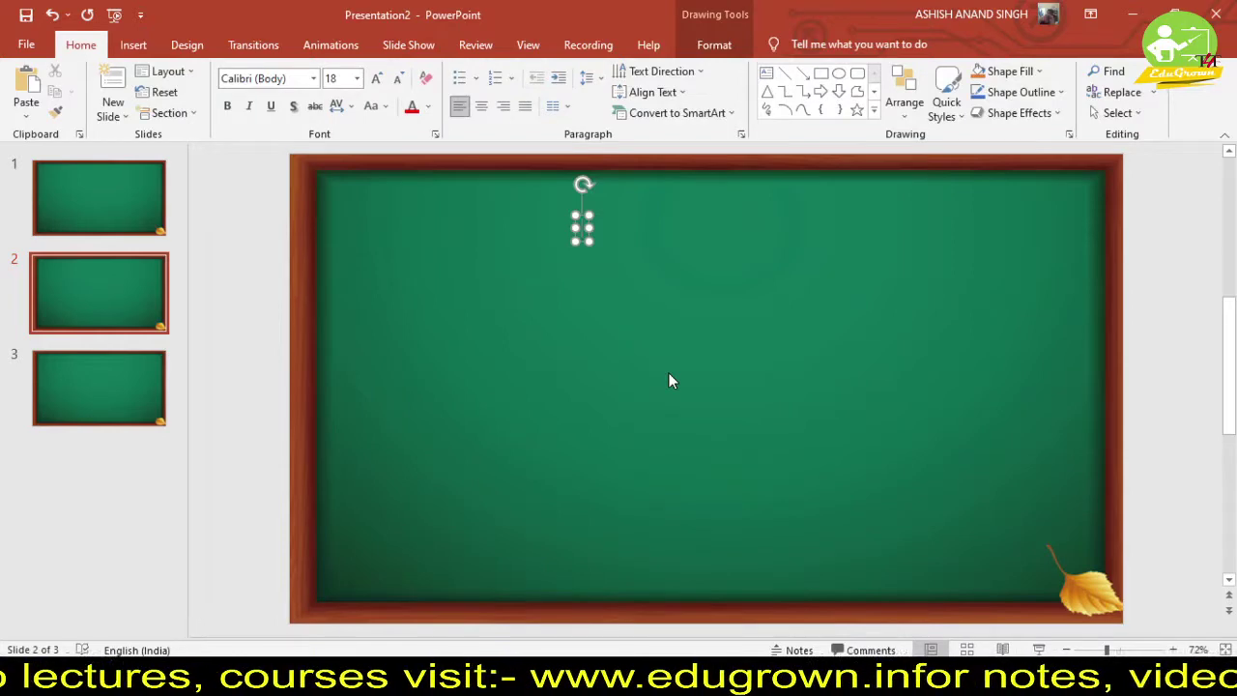
pyautogui.write('cha')
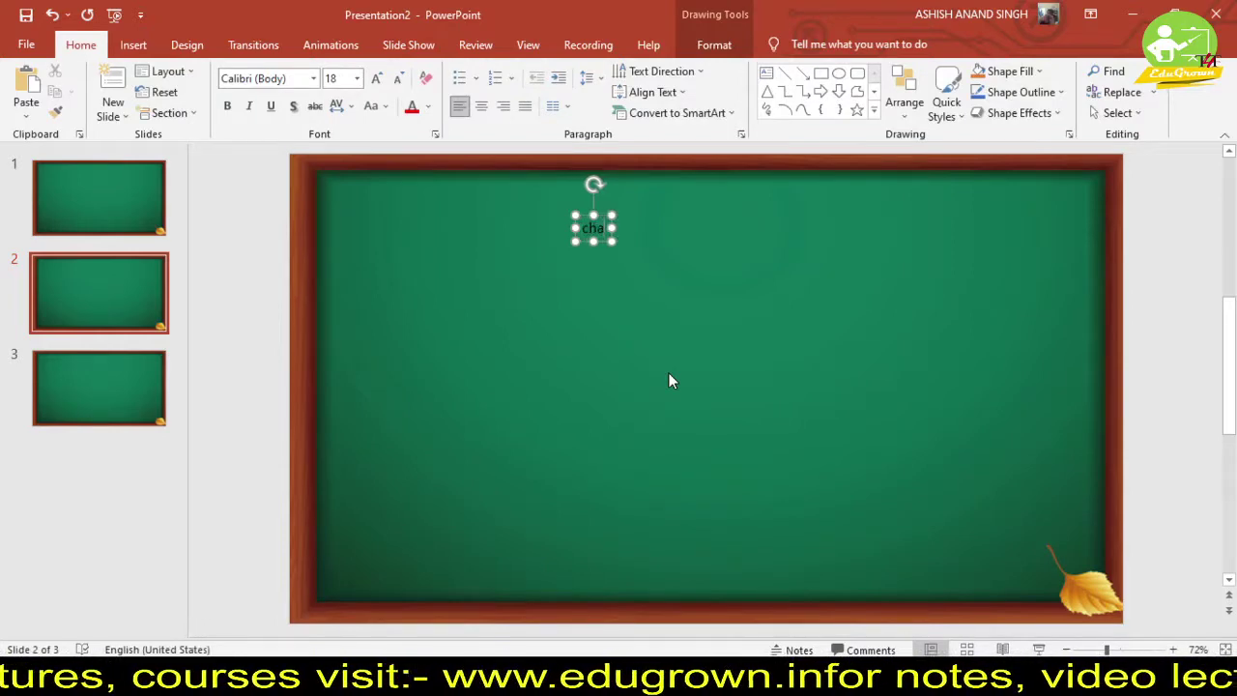
pyautogui.write('pter-1')
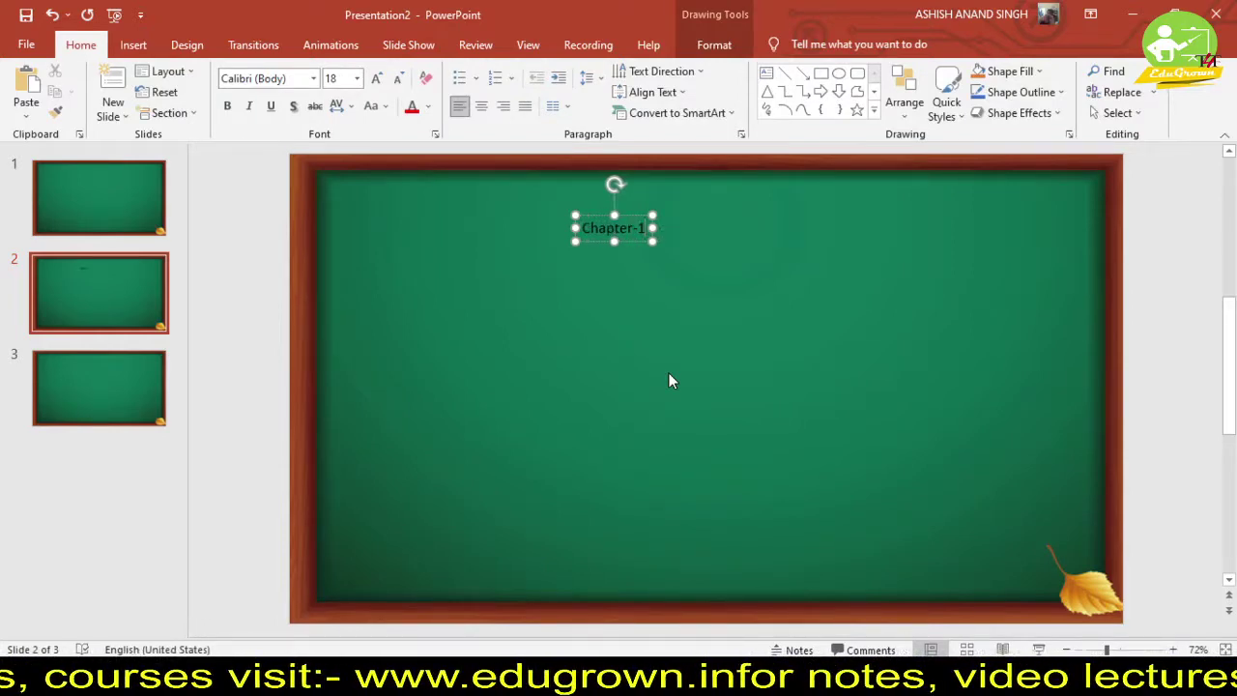
pyautogui.press('BackSpace')
pyautogui.write('2')
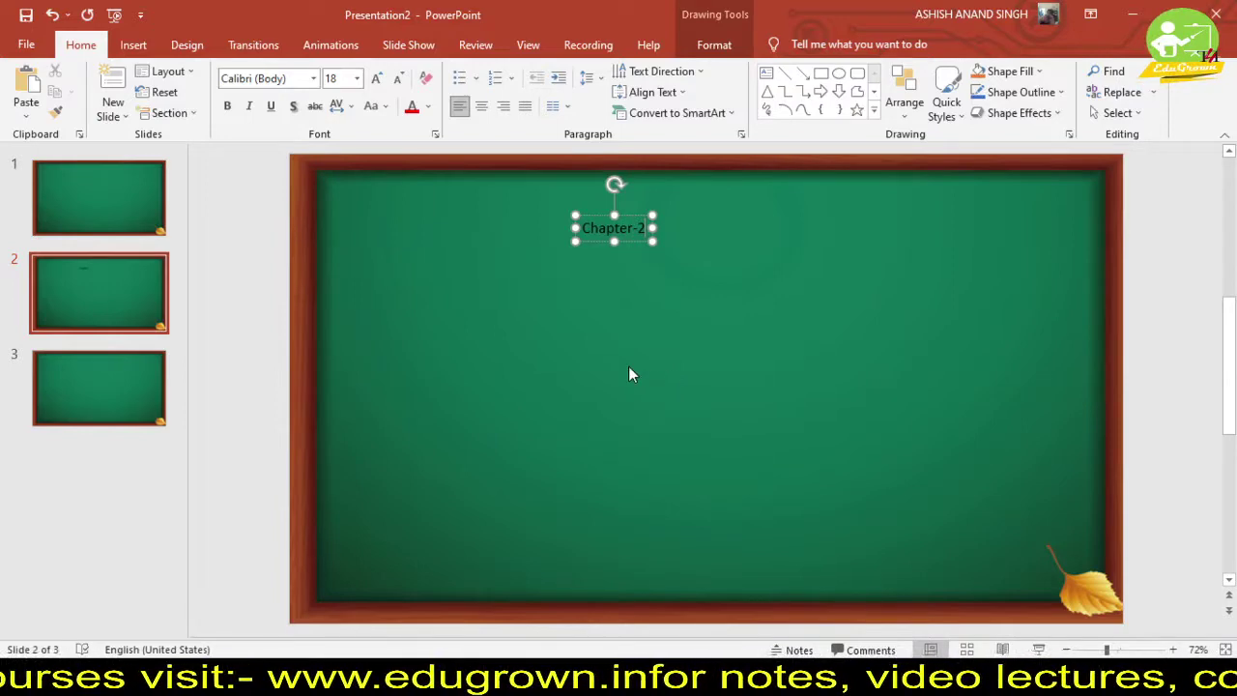
# - Make the Chapter-2 text 54 pt, white and bold
pyautogui.hotkey('ctrl', 'a')
pyautogui.click(377, 81)
pyautogui.click(377, 81)
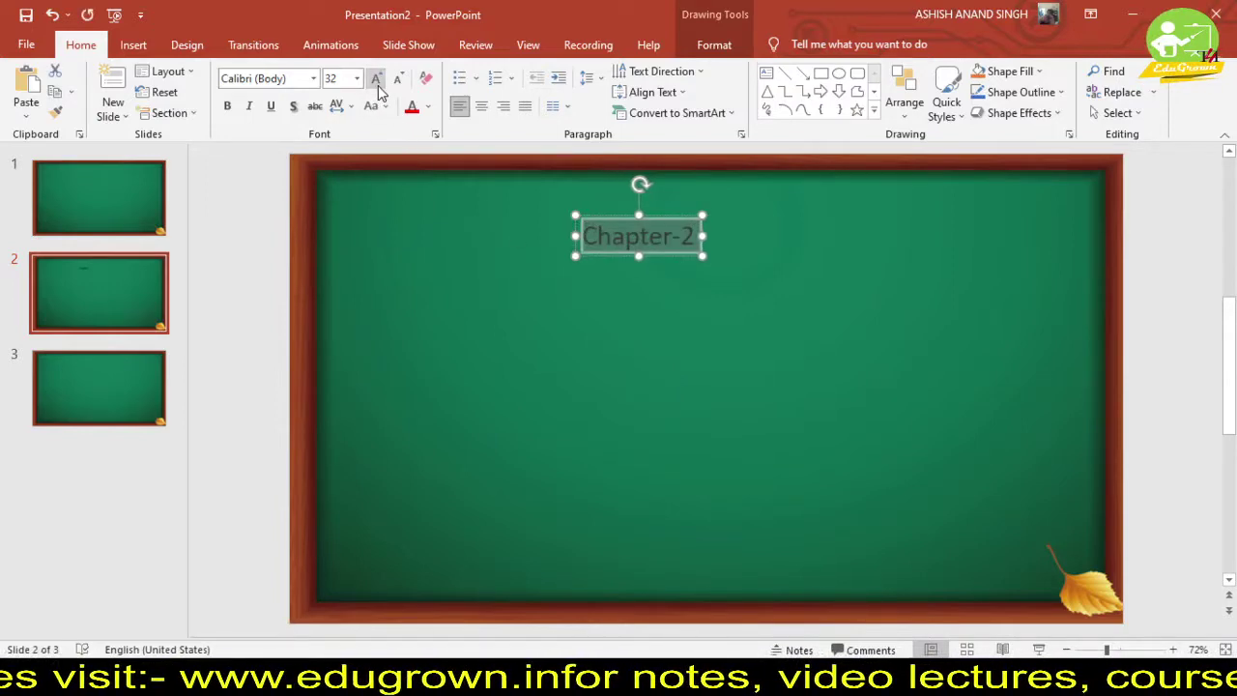
pyautogui.click(377, 82)
pyautogui.click(377, 81)
pyautogui.click(428, 106)
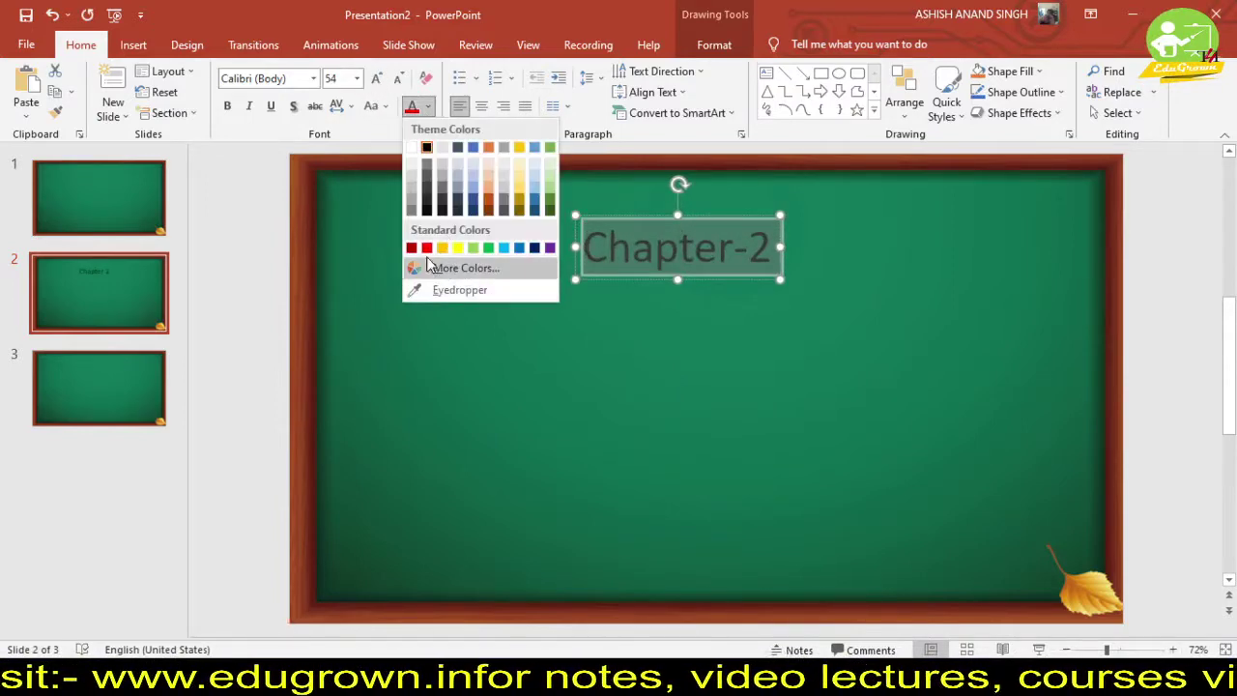
pyautogui.click(411, 148)
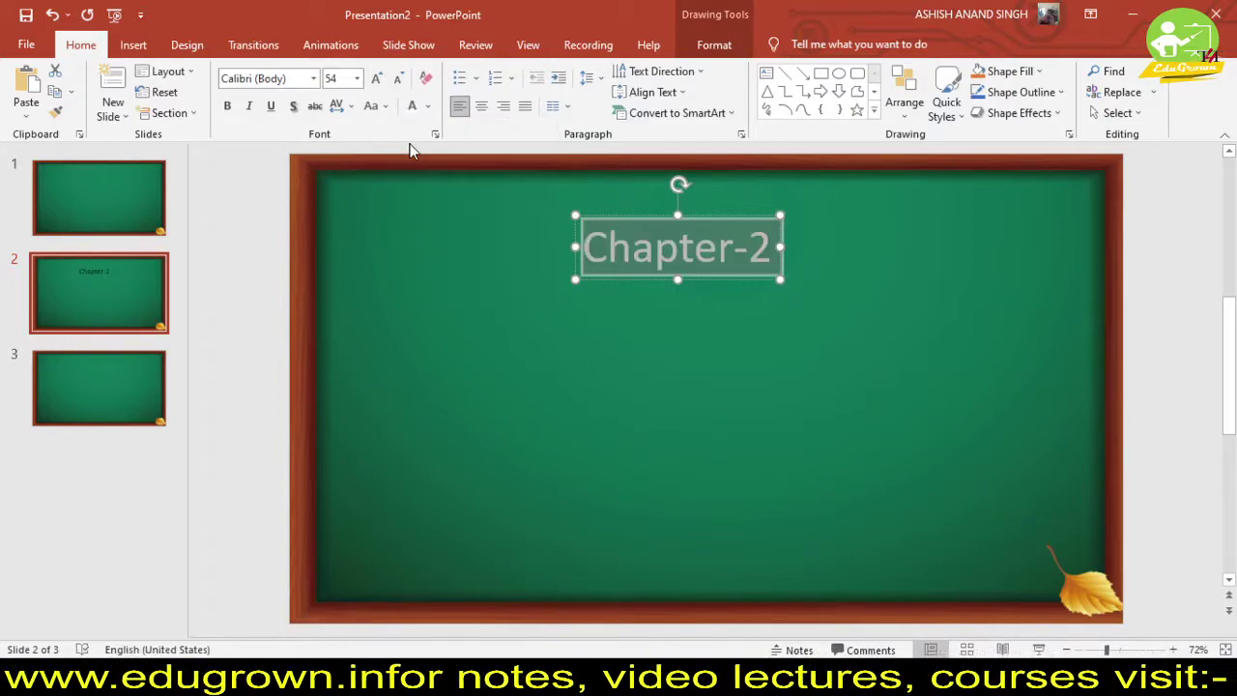
pyautogui.click(229, 108)
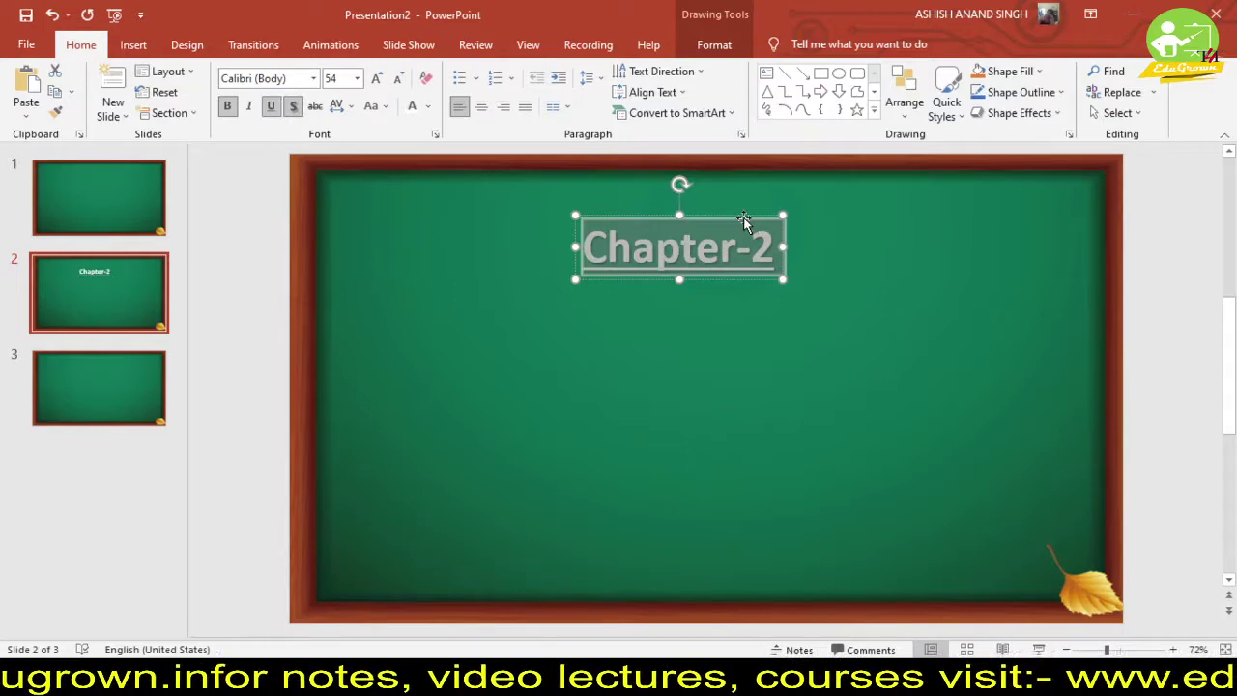
# - Move the title to the top centre and set its font to Century
pyautogui.moveTo(749, 219); pyautogui.dragTo(776, 181)
pyautogui.hotkey('ctrl', 'a')
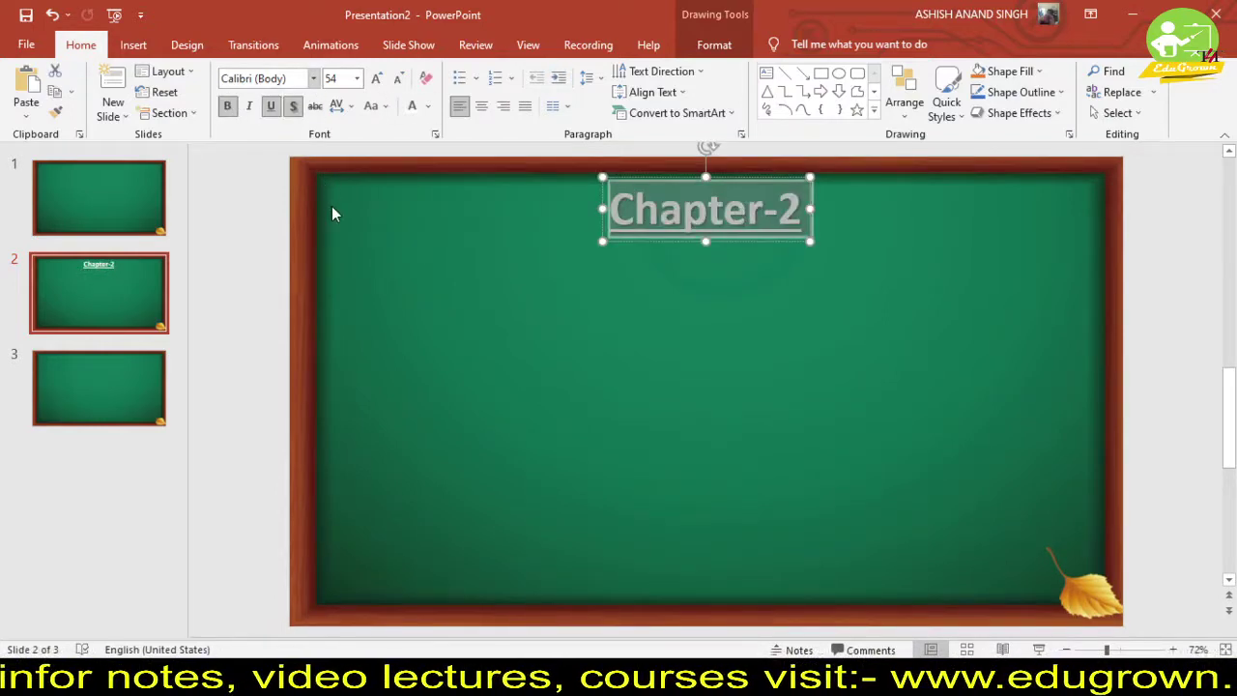
pyautogui.click(313, 78)
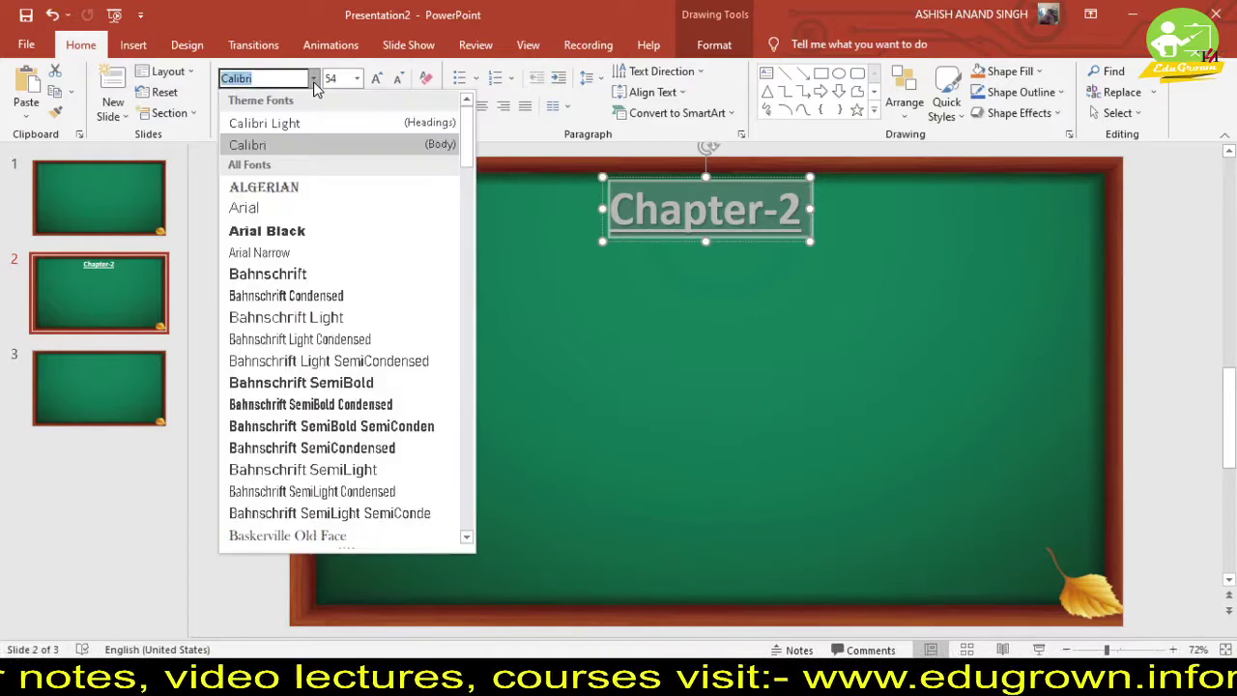
pyautogui.scroll(-4, 323, 415)
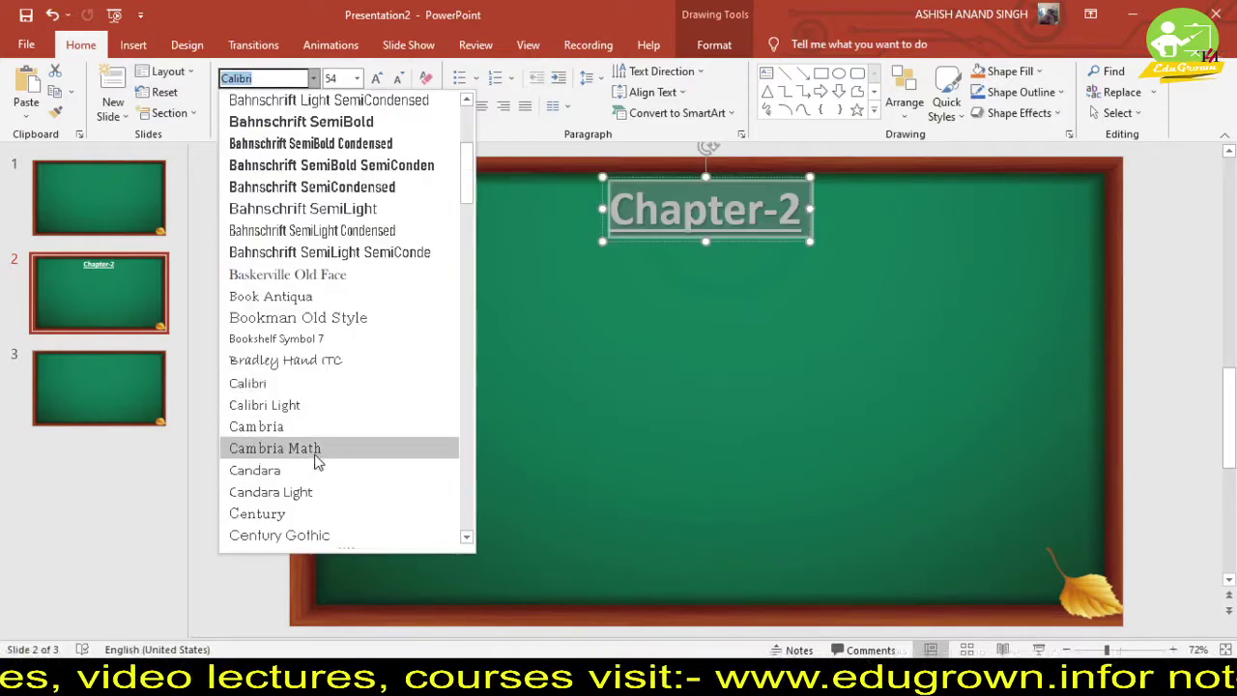
pyautogui.click(299, 511)
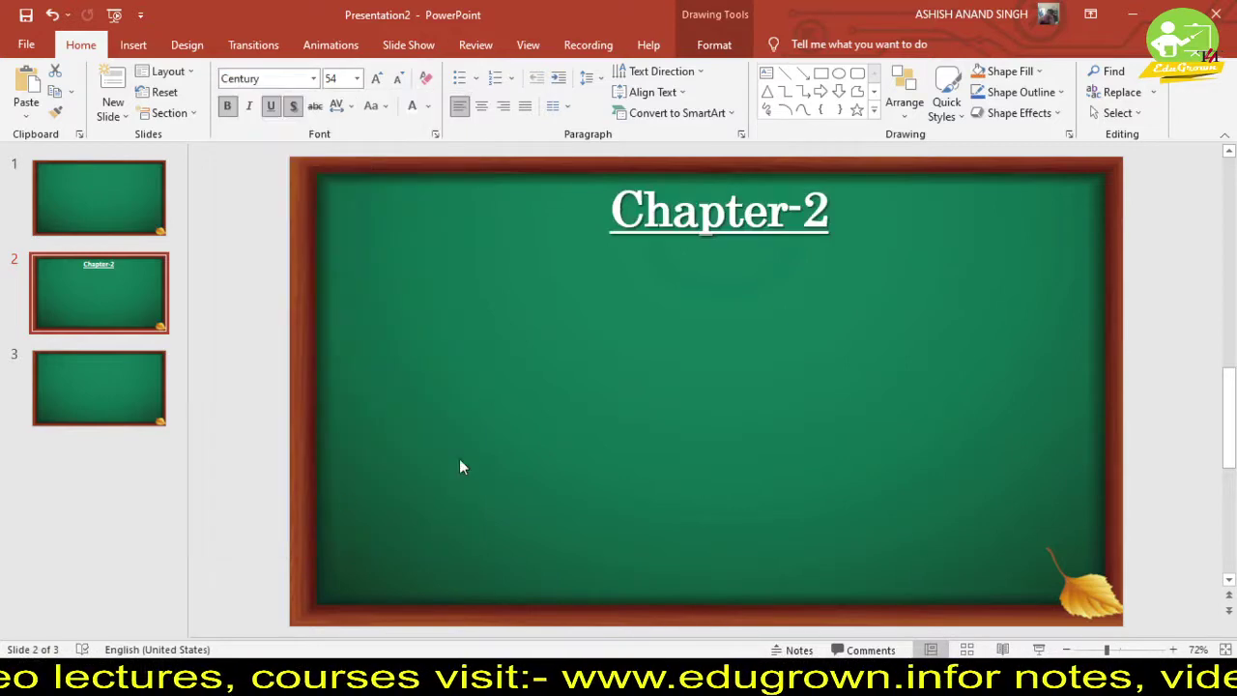
pyautogui.click(696, 411)
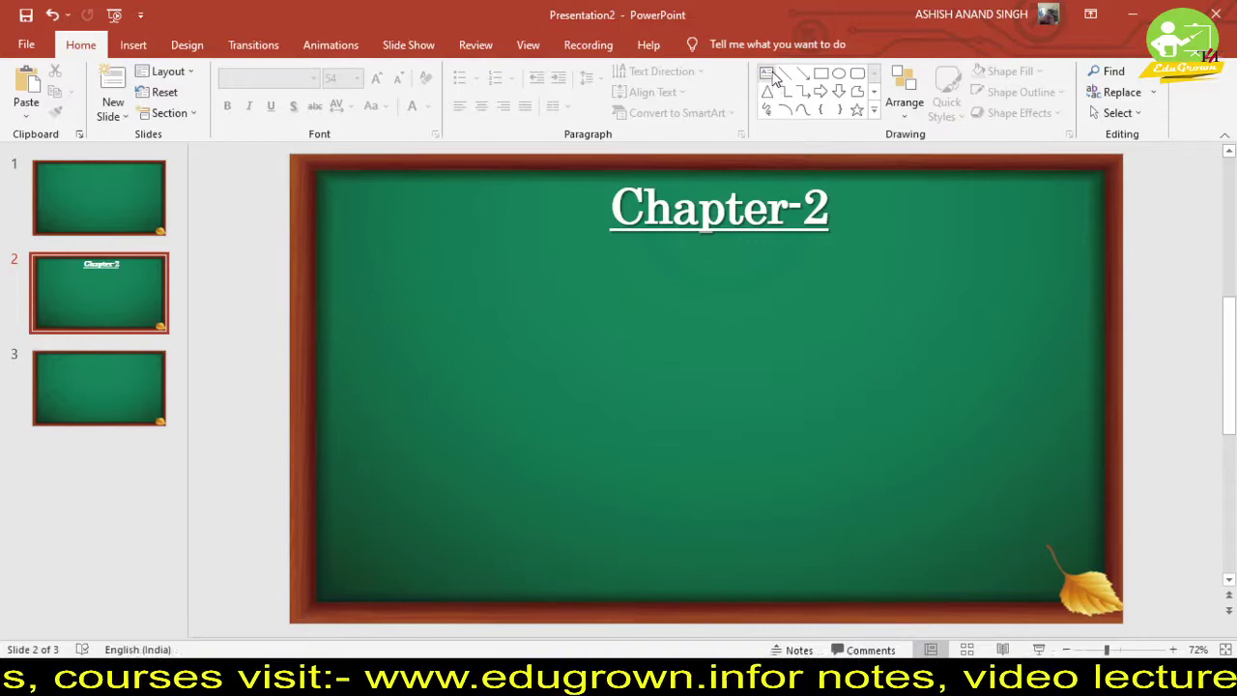
# - Add a text box with the subtitle 'Chemical reaction & equations' enlarged to 36 pt
pyautogui.click(544, 324)
pyautogui.write('ch')
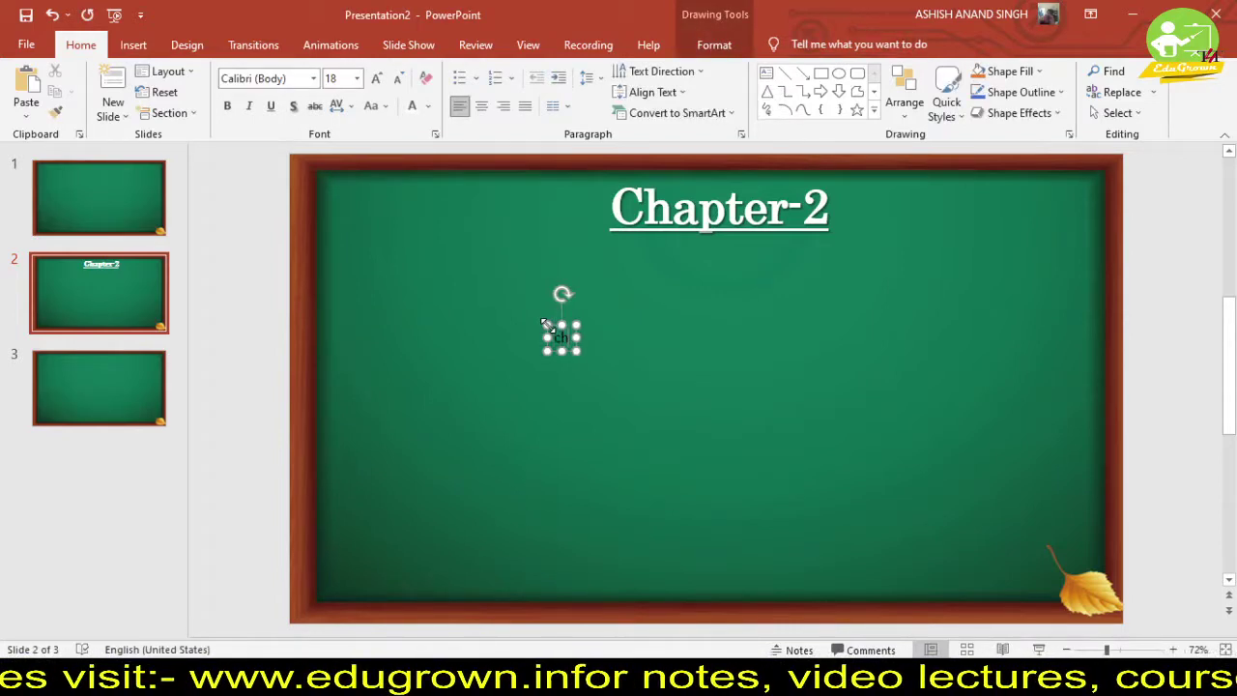
pyautogui.write('emi')
pyautogui.write('l reactio')
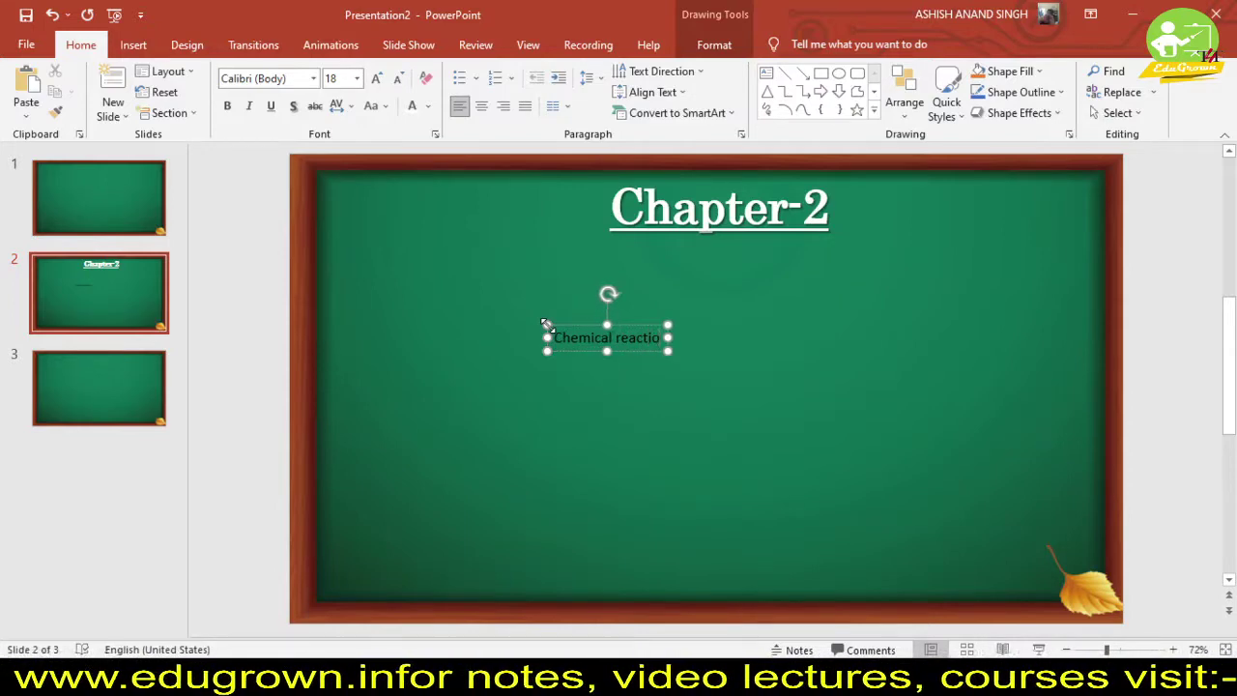
pyautogui.write('n & equ')
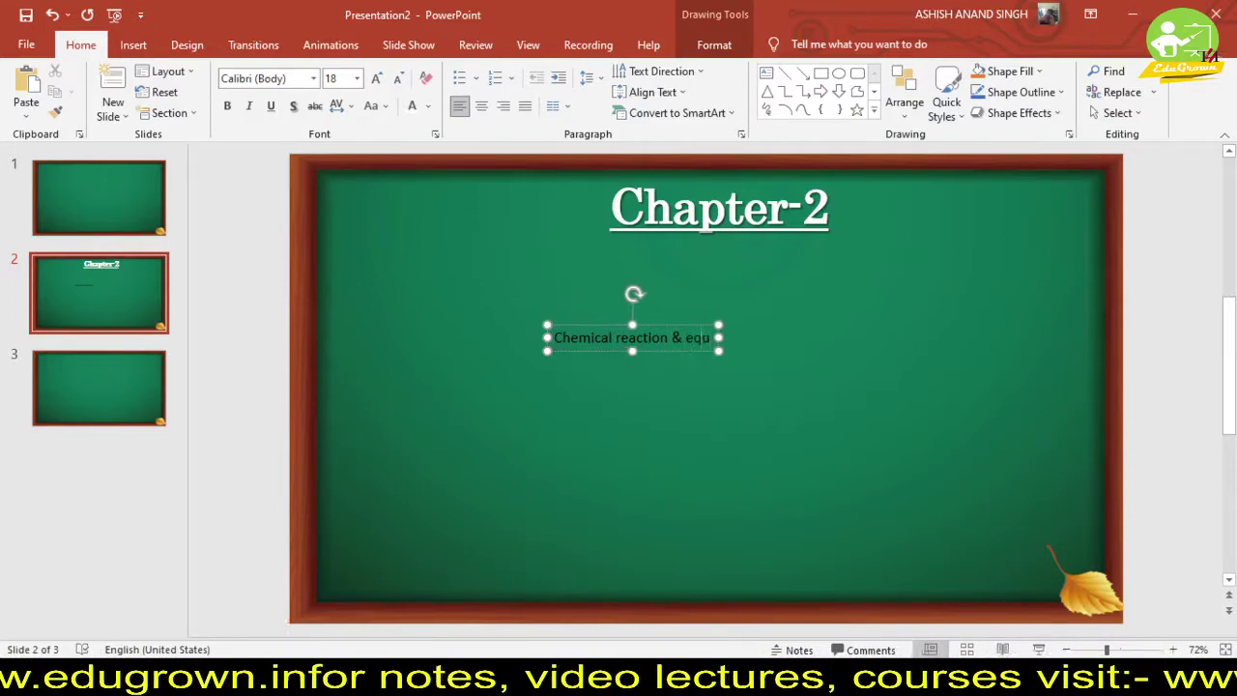
pyautogui.write('ations')
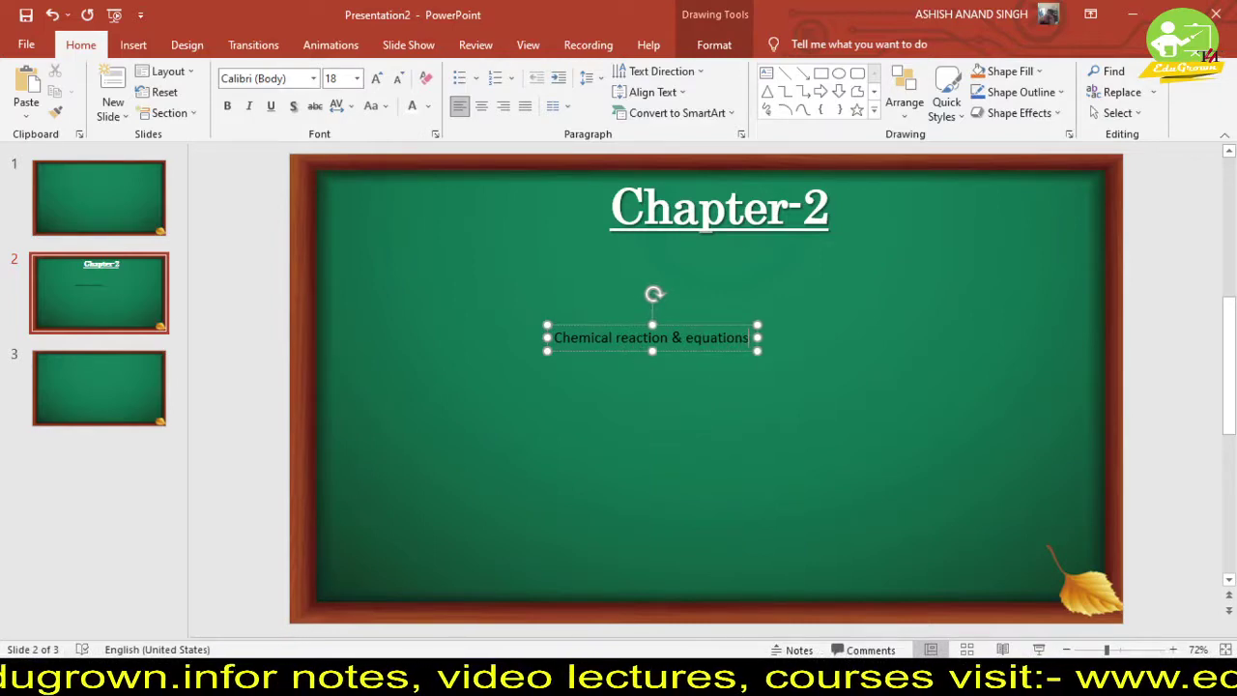
pyautogui.hotkey('ctrl', 'a')
pyautogui.click(376, 78)
pyautogui.click(376, 78)
pyautogui.click(376, 79)
pyautogui.click(376, 79)
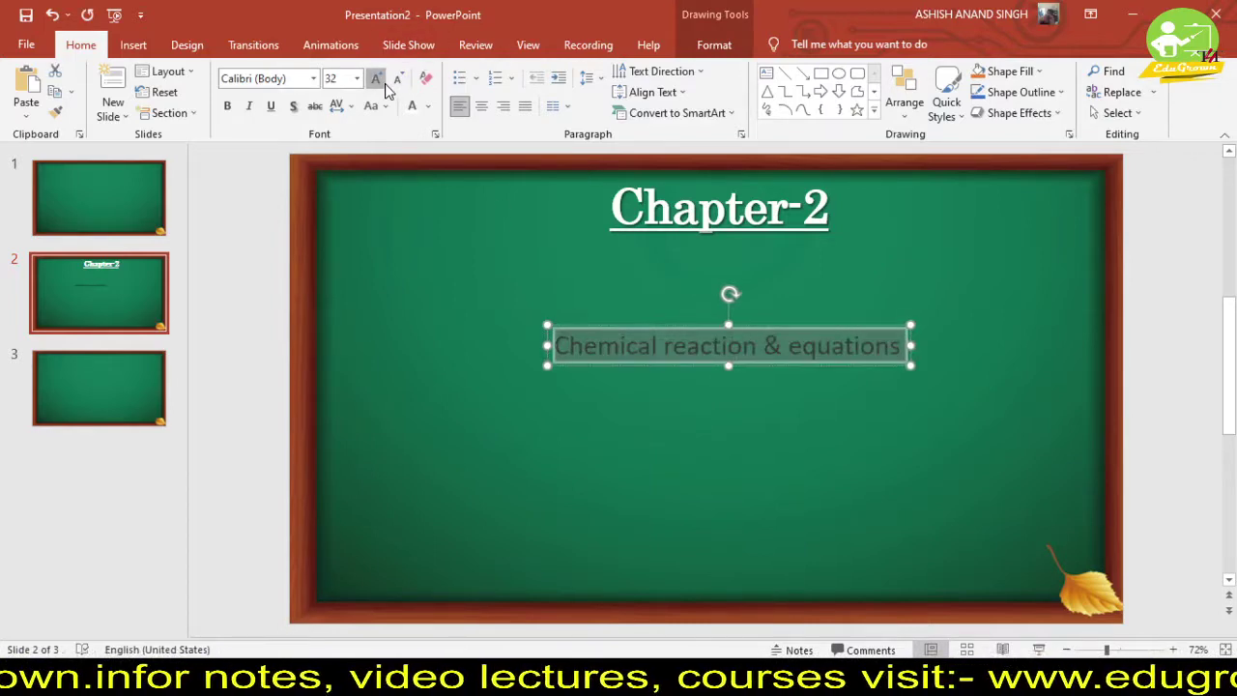
pyautogui.click(376, 78)
# - Move the subtitle under the Chapter-2 title and make it yellow, bold and shadowed
pyautogui.click(872, 338)
pyautogui.moveTo(849, 346); pyautogui.dragTo(834, 259)
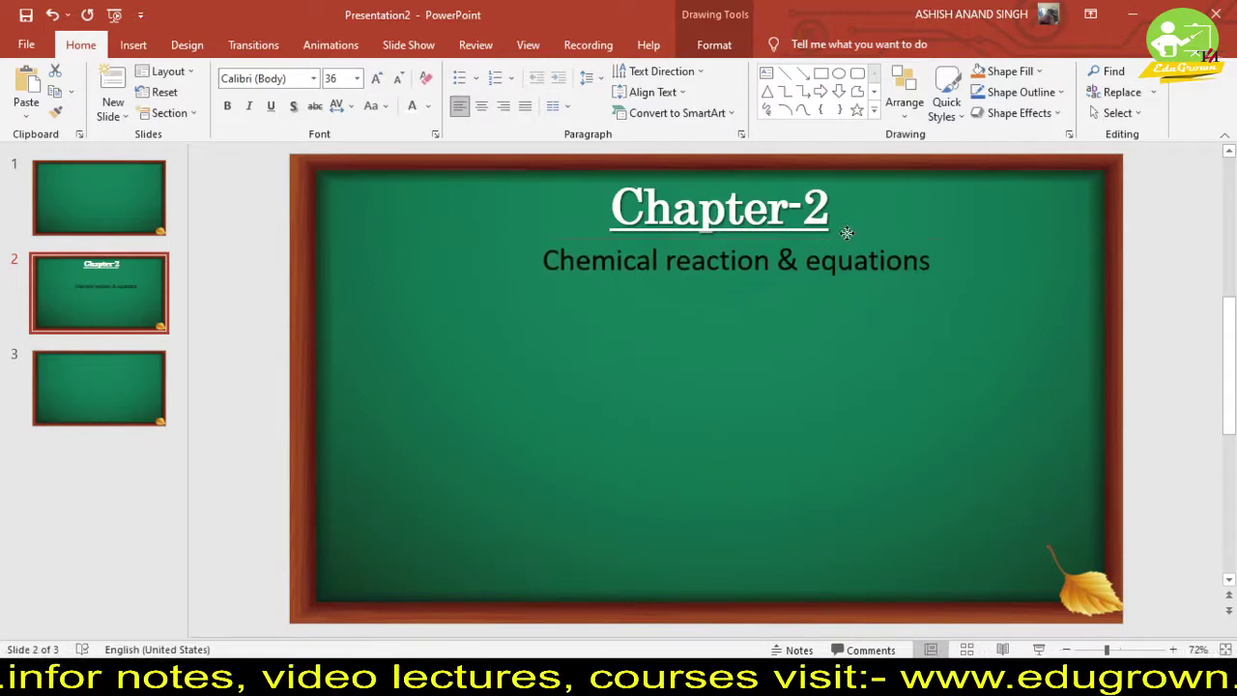
pyautogui.hotkey('ctrl', 'a')
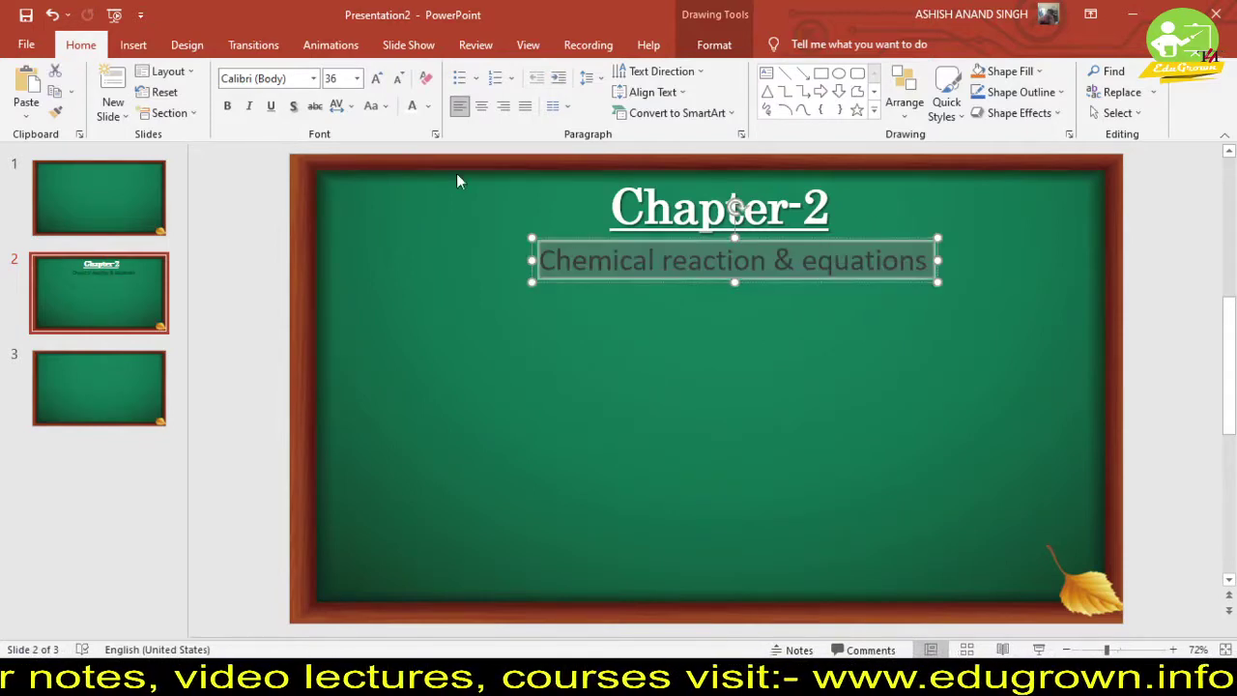
pyautogui.click(428, 105)
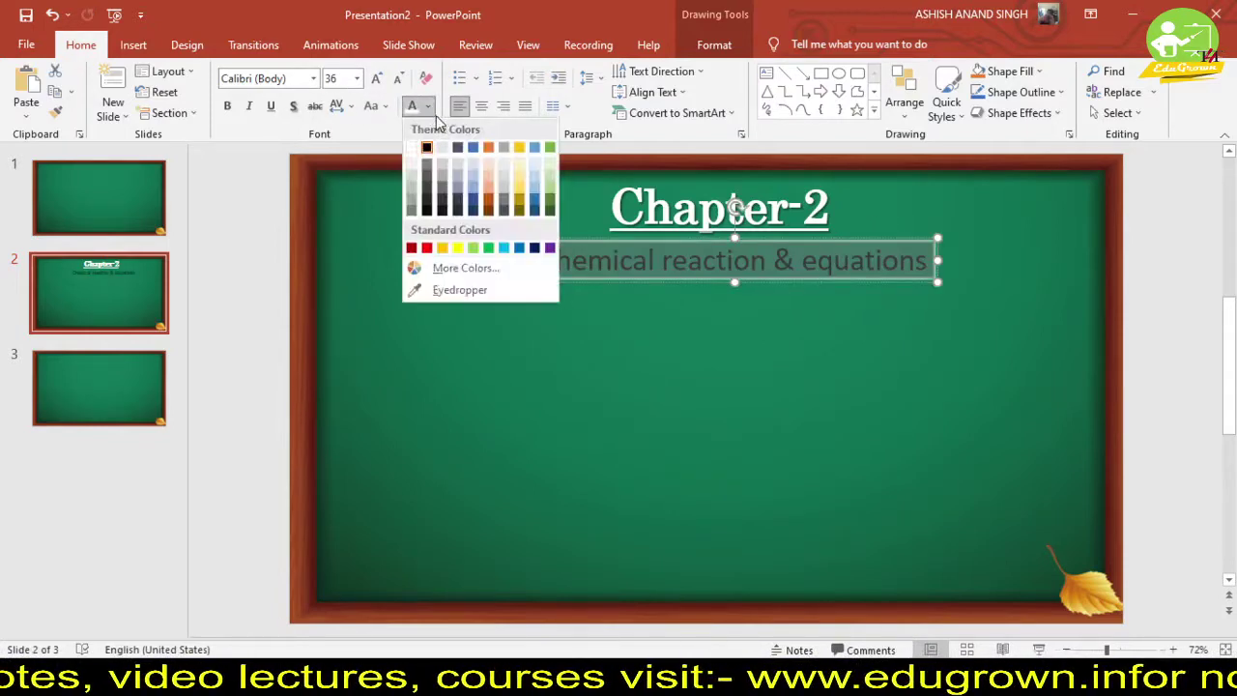
pyautogui.click(461, 246)
pyautogui.click(227, 105)
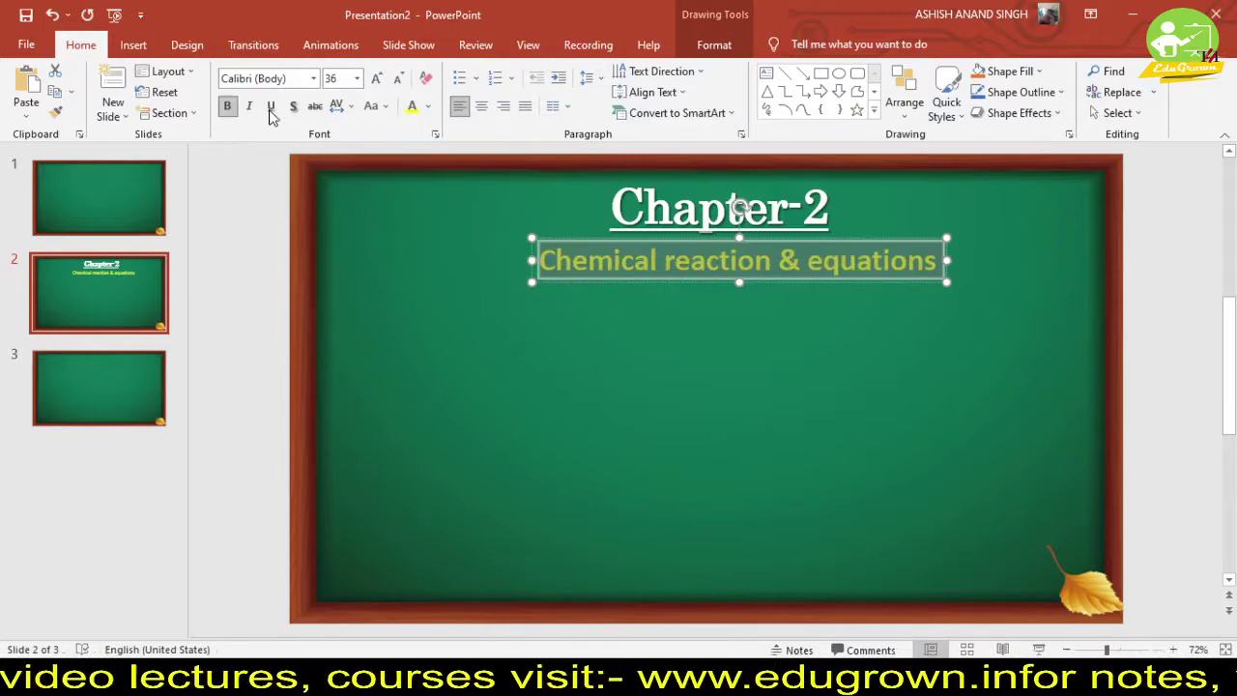
pyautogui.click(297, 113)
pyautogui.click(754, 359)
pyautogui.click(773, 284)
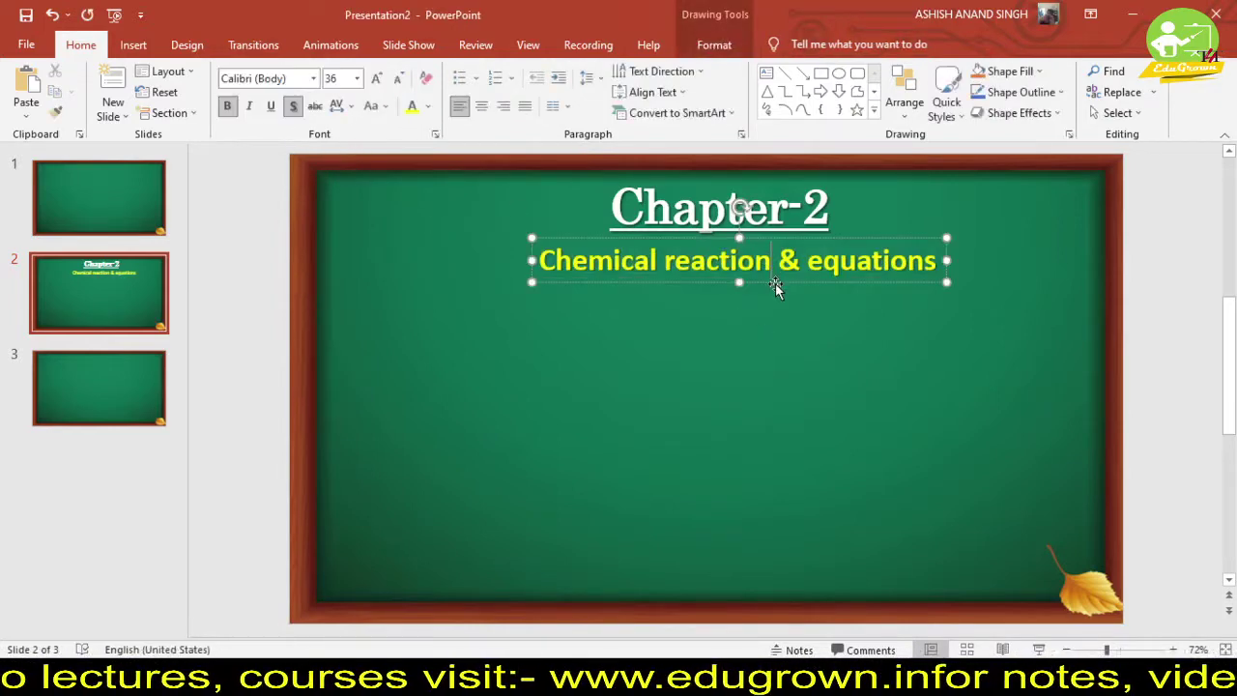
pyautogui.click(691, 404)
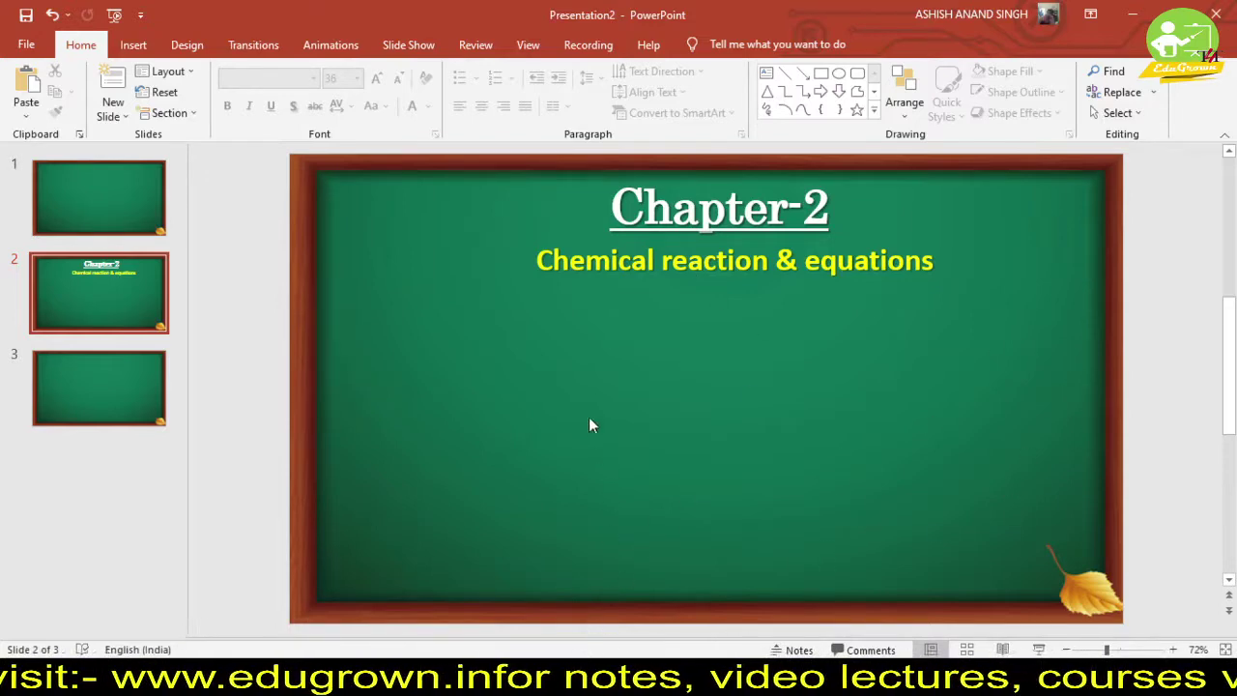
# - Copy the subtitle text and switch to the browser
pyautogui.click(589, 257)
pyautogui.hotkey('ctrl', 'a')
pyautogui.hotkey('ctrl', 'c')
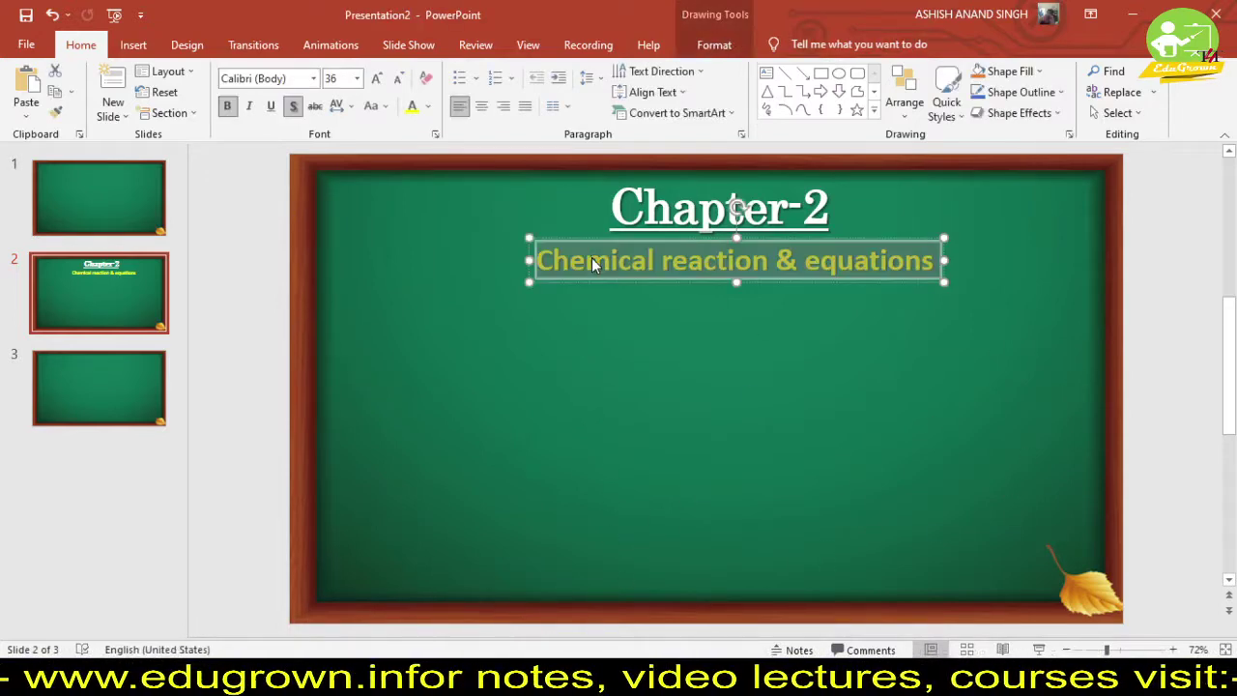
pyautogui.hotkey('alt', 'Tab')
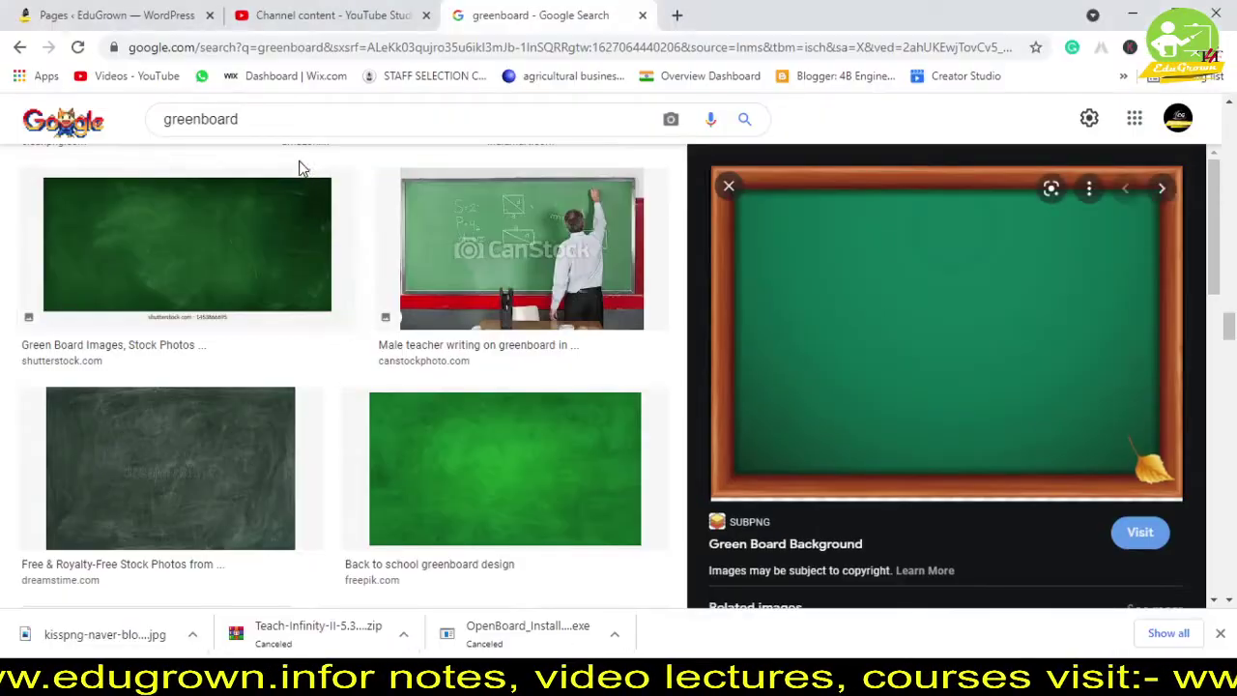
# - Search Google Images for 'Chemical reaction & equations' using the copied subtitle
pyautogui.moveTo(271, 121); pyautogui.dragTo(143, 118)
pyautogui.hotkey('ctrl', 'v')
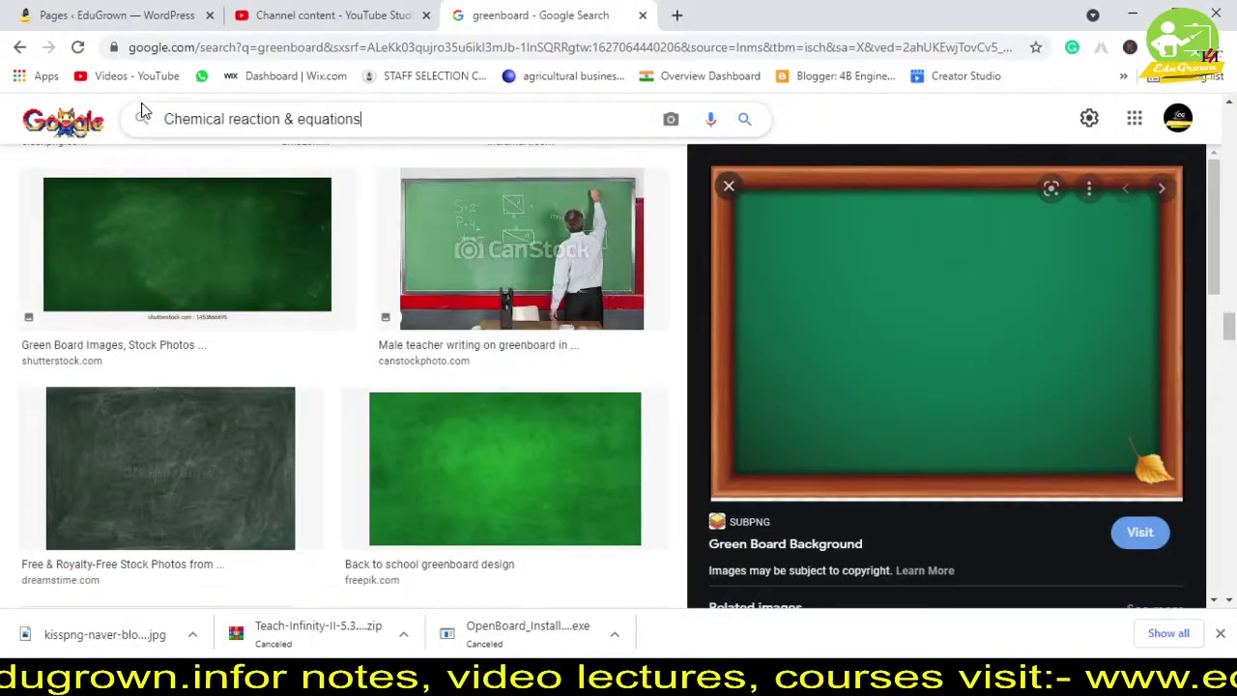
pyautogui.press('Return')
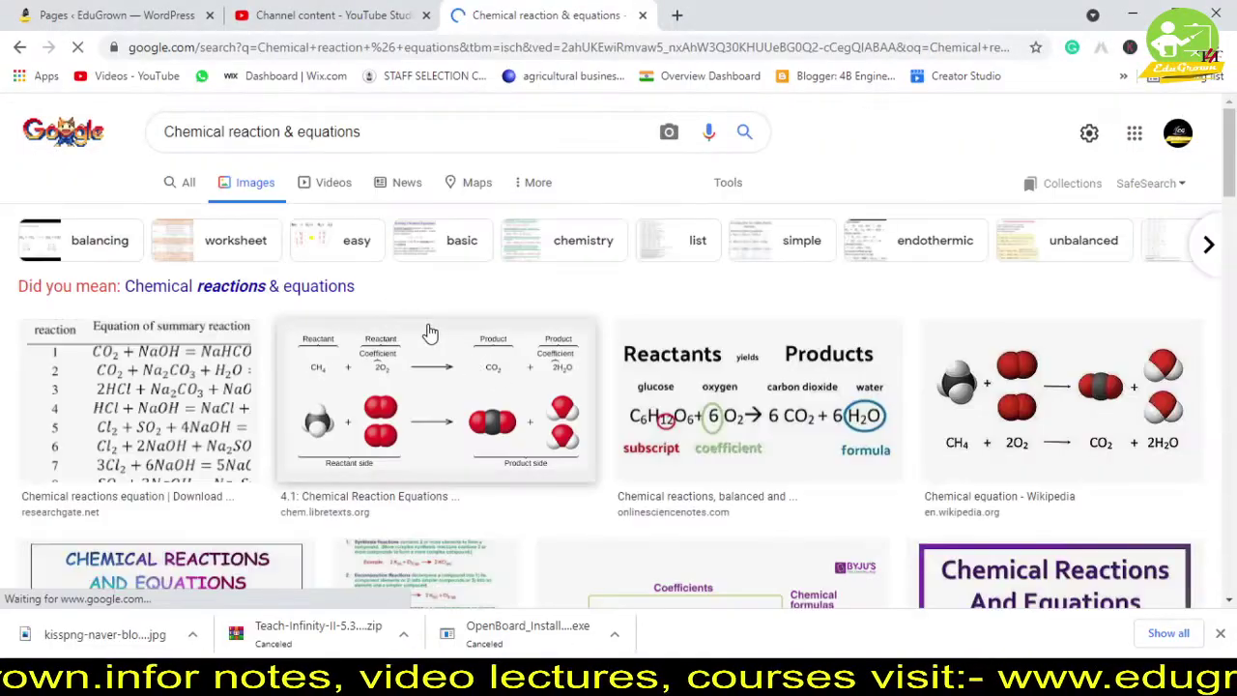
# - Pick the CH4 + 2O2 reaction diagram and drag it onto slide 2
pyautogui.scroll(-1, 426, 331)
pyautogui.click(418, 331)
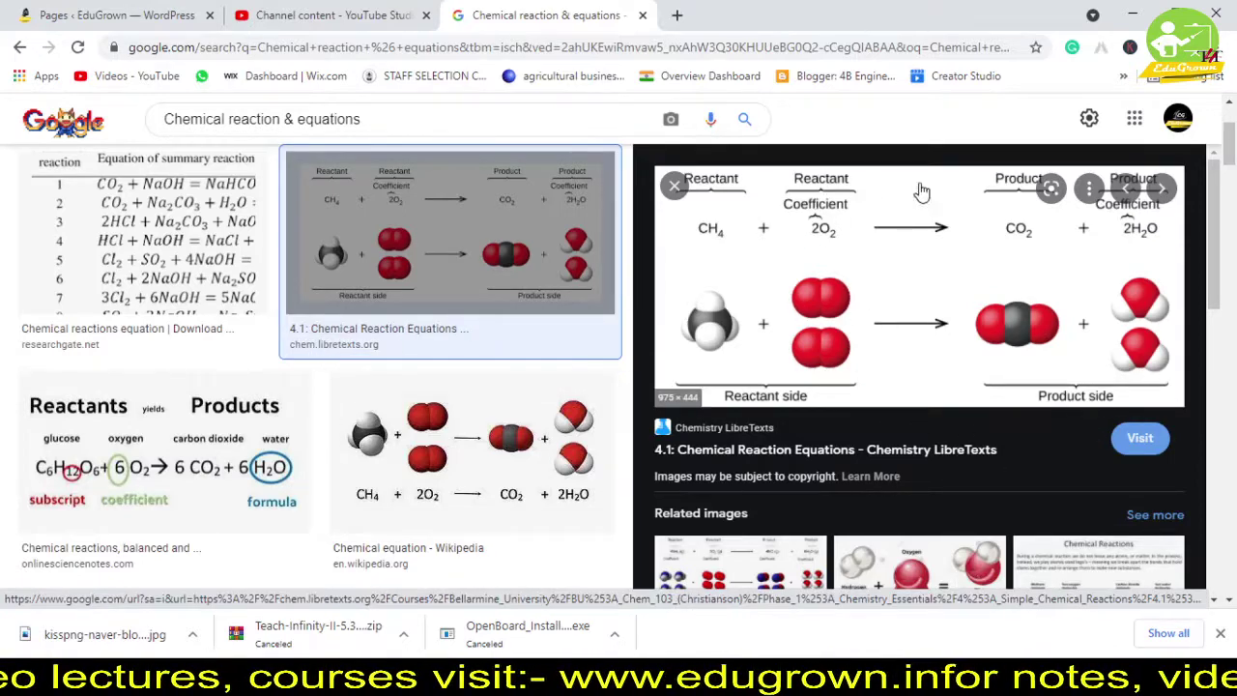
pyautogui.scroll(-2, 914, 454)
pyautogui.click(920, 438)
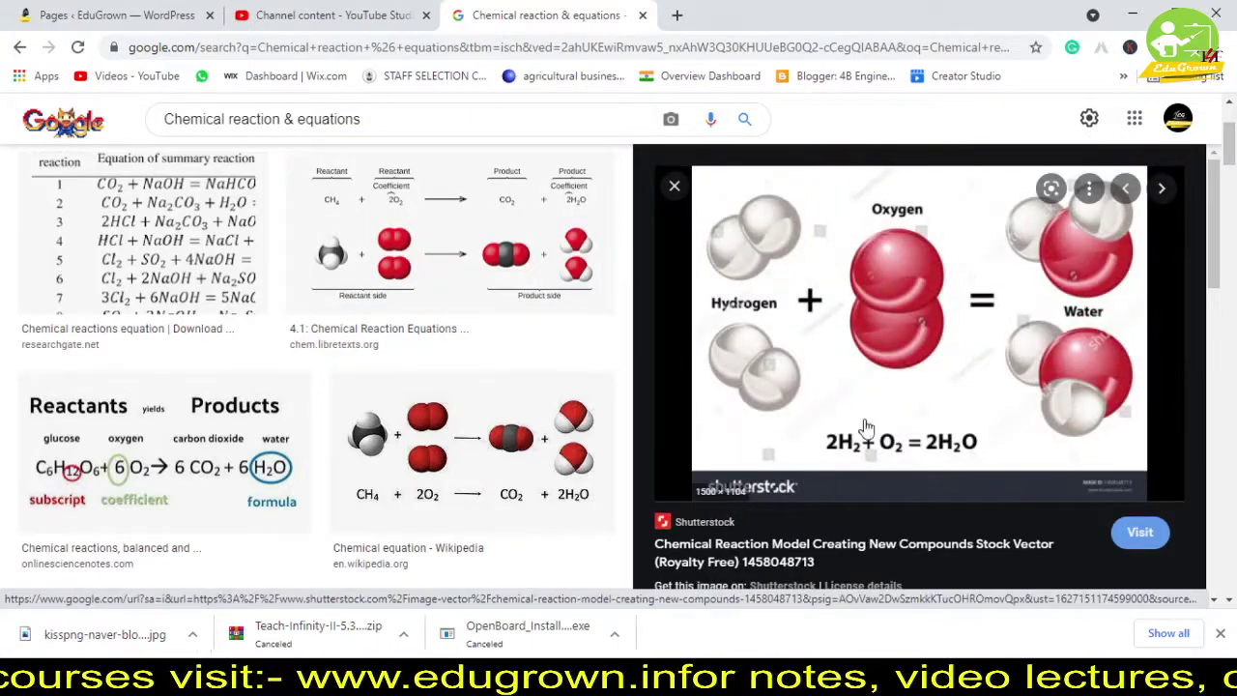
pyautogui.scroll(-3, 927, 405)
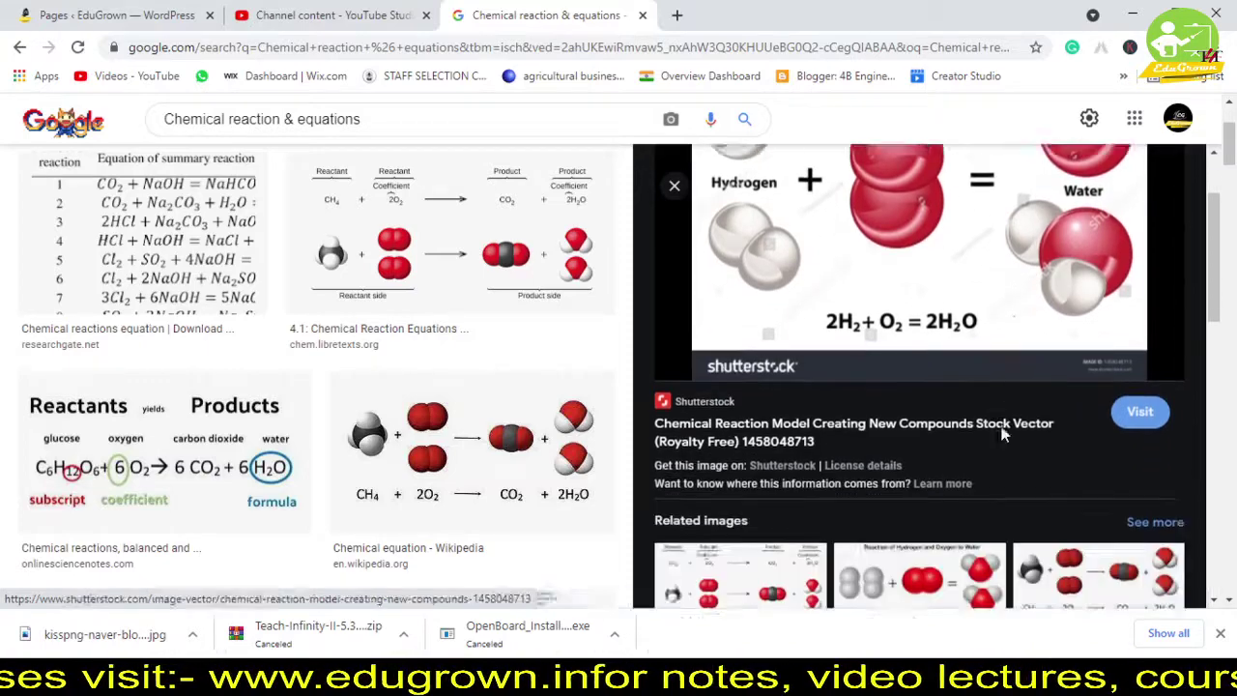
pyautogui.click(785, 456)
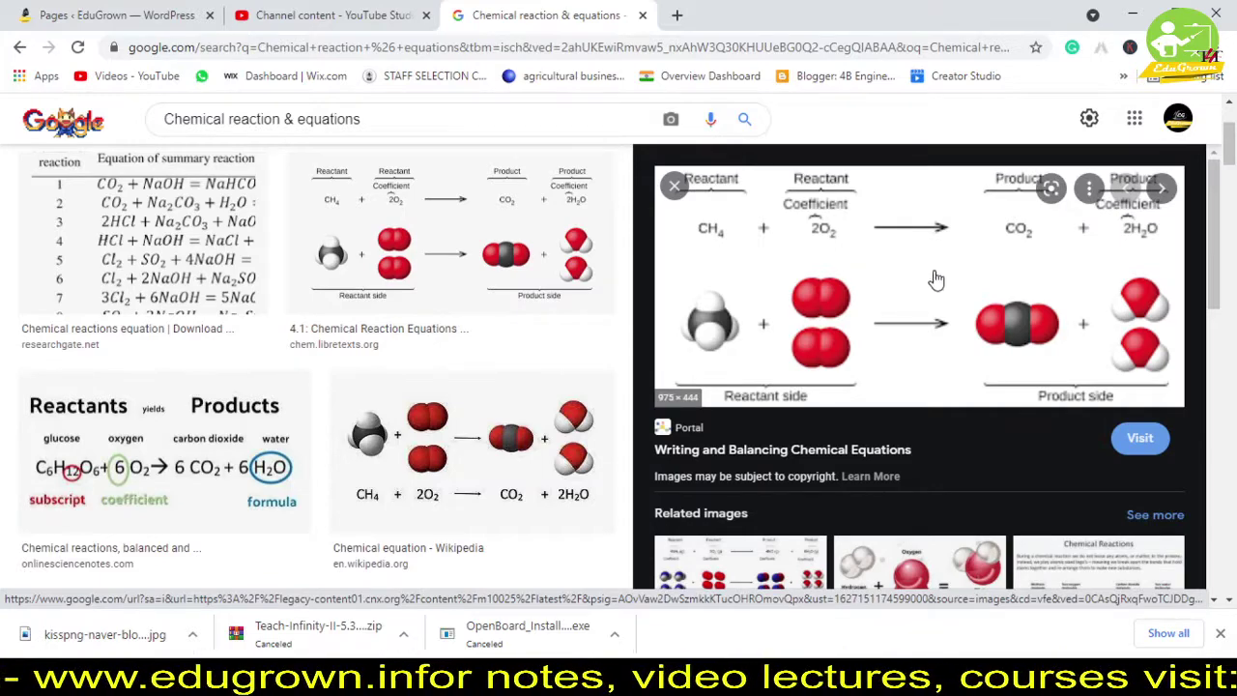
pyautogui.moveTo(934, 279); pyautogui.dragTo(628, 638)
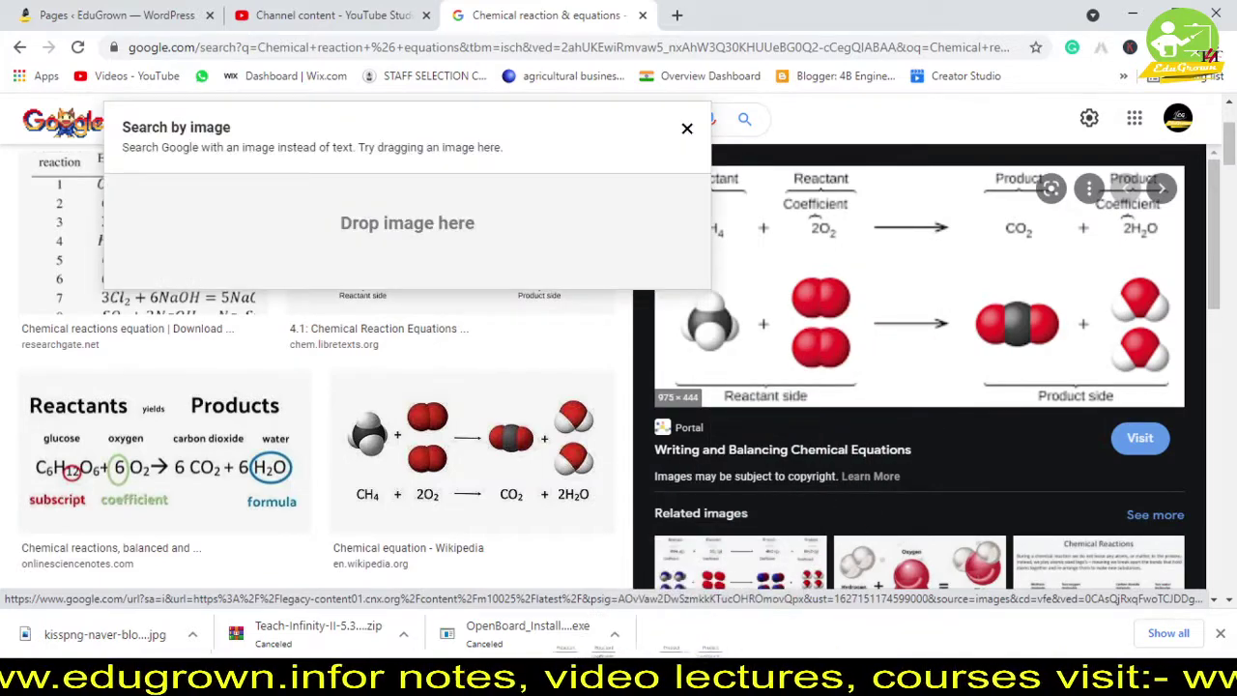
pyautogui.moveTo(628, 638)
pyautogui.mouseDown()
pyautogui.moveTo(740, 589)
pyautogui.moveTo(870, 493)
pyautogui.mouseUp()
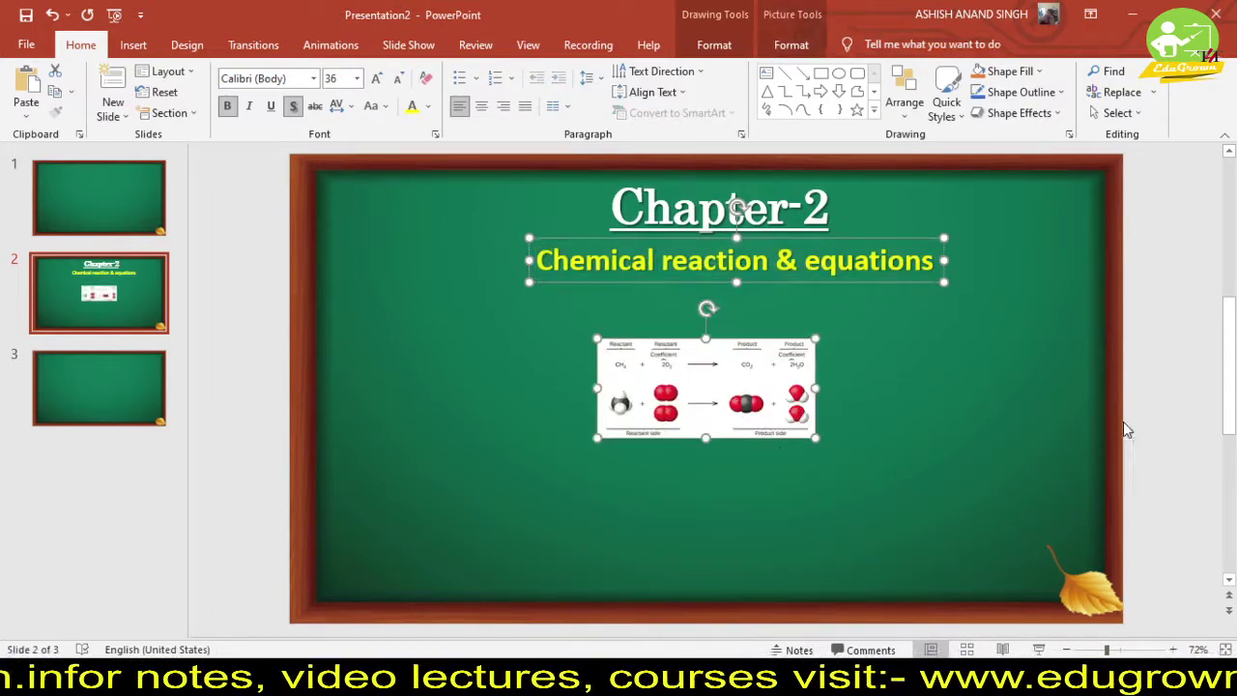
# - Apply a rounded white-framed picture style to the reaction diagram
pyautogui.click(950, 430)
pyautogui.click(705, 391)
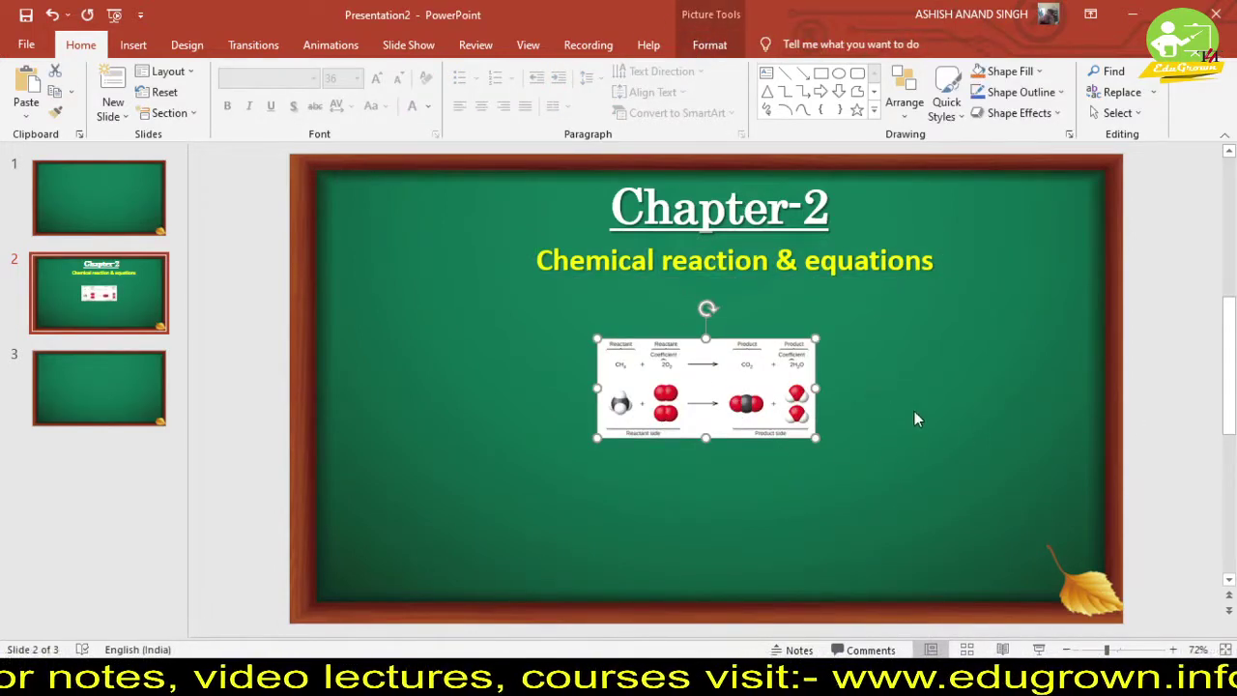
pyautogui.click(711, 46)
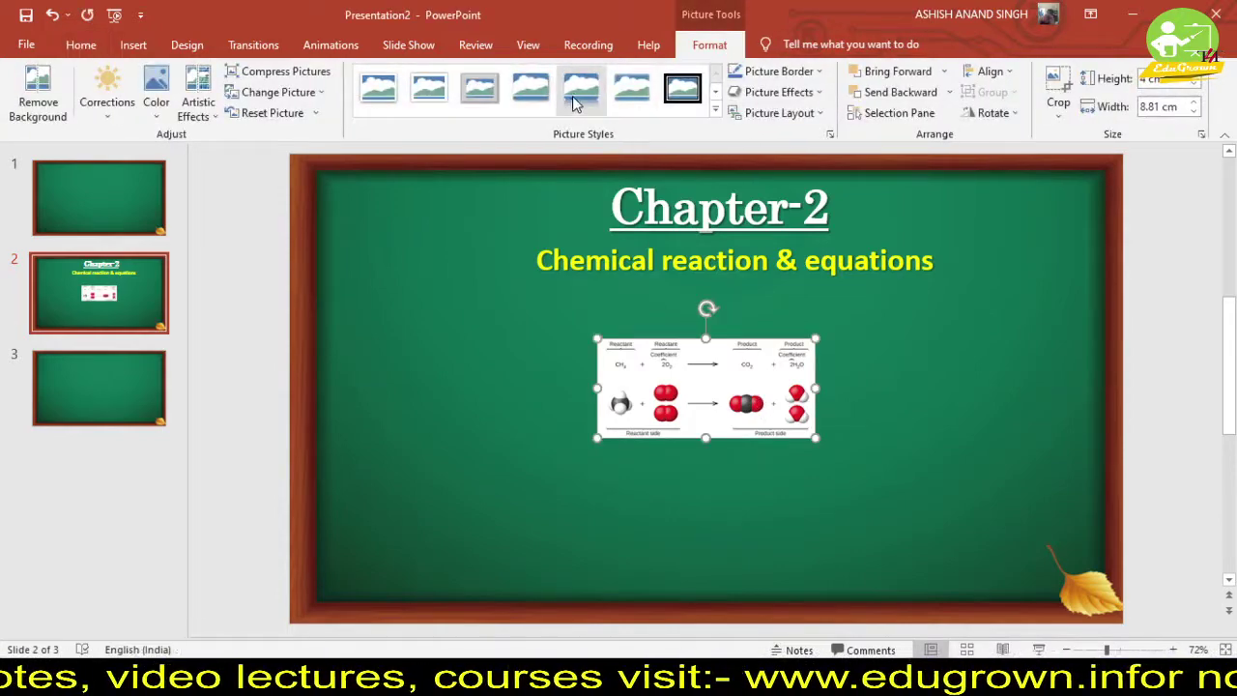
pyautogui.click(574, 102)
pyautogui.moveTo(705, 438); pyautogui.dragTo(706, 483)
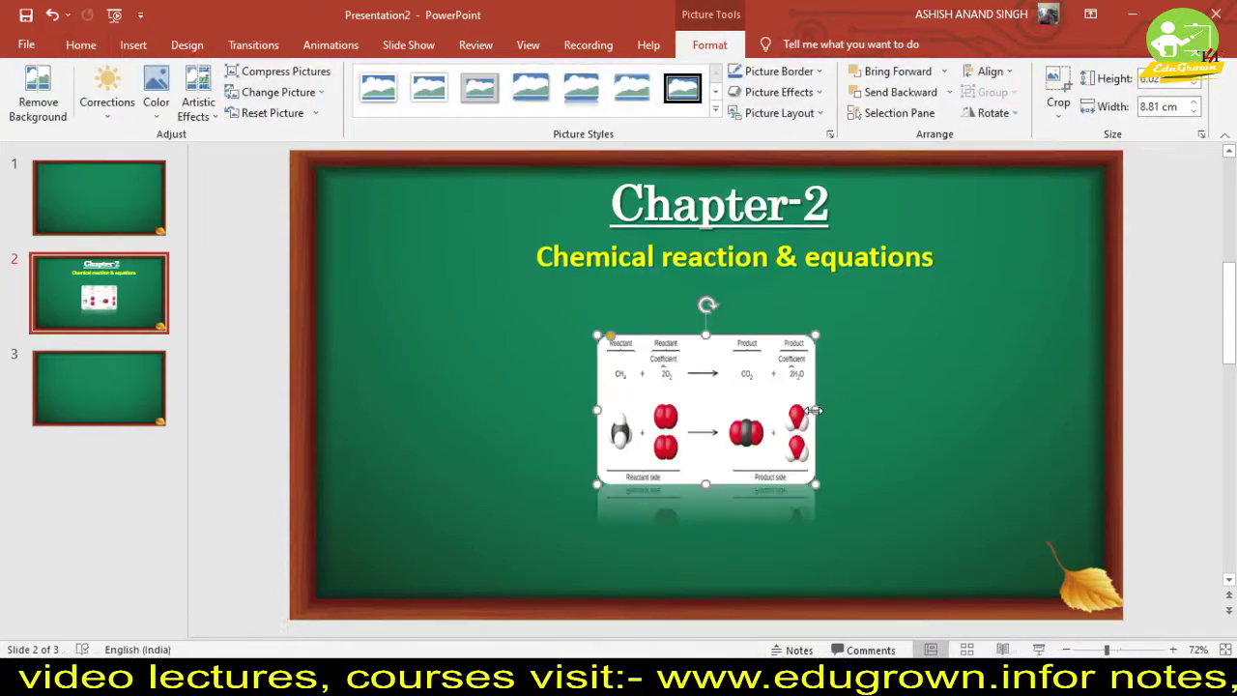
pyautogui.moveTo(817, 409); pyautogui.dragTo(919, 410)
pyautogui.click(715, 109)
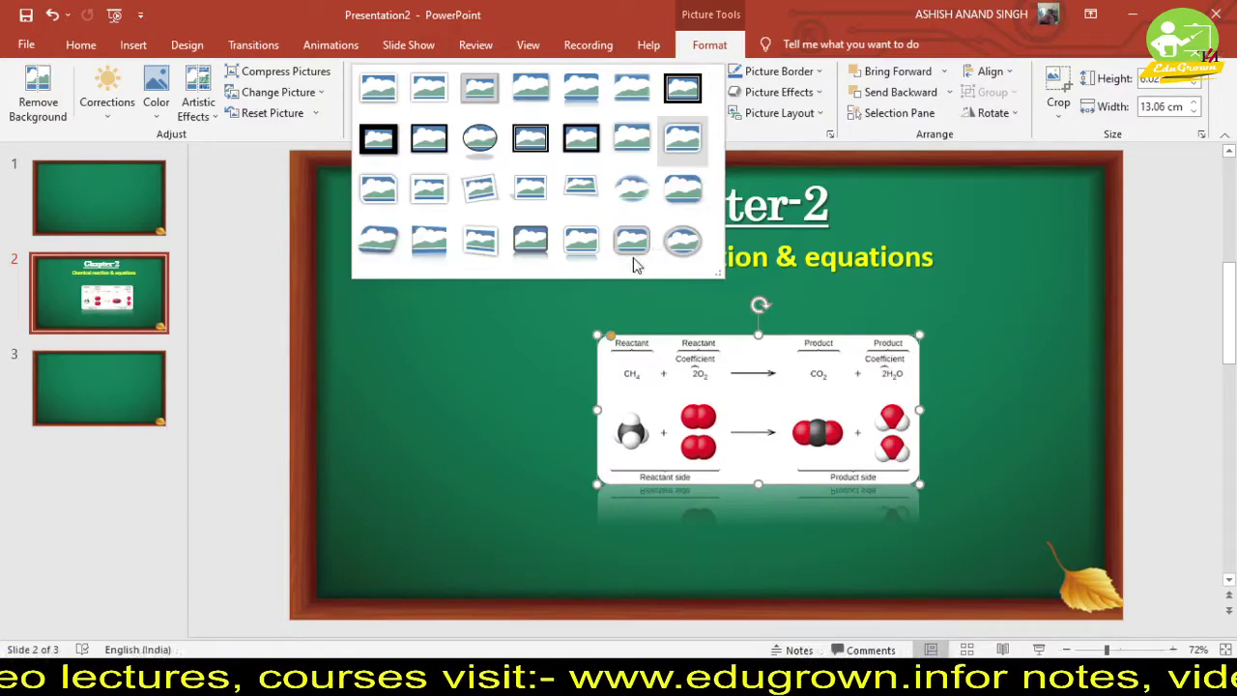
pyautogui.click(683, 193)
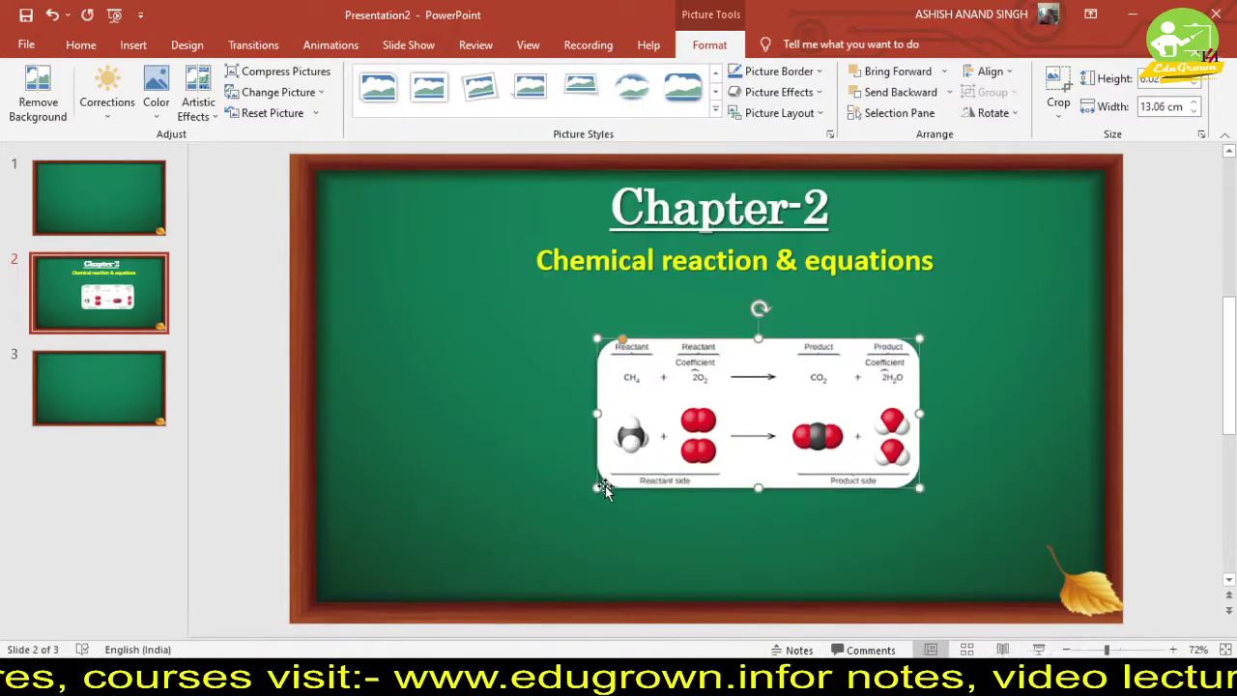
# - Shrink the diagram to about 11 cm wide and move it to the bottom-right corner
pyautogui.moveTo(625, 470)
pyautogui.mouseDown()
pyautogui.moveTo(668, 470)
pyautogui.moveTo(942, 550)
pyautogui.moveTo(926, 528)
pyautogui.mouseUp()
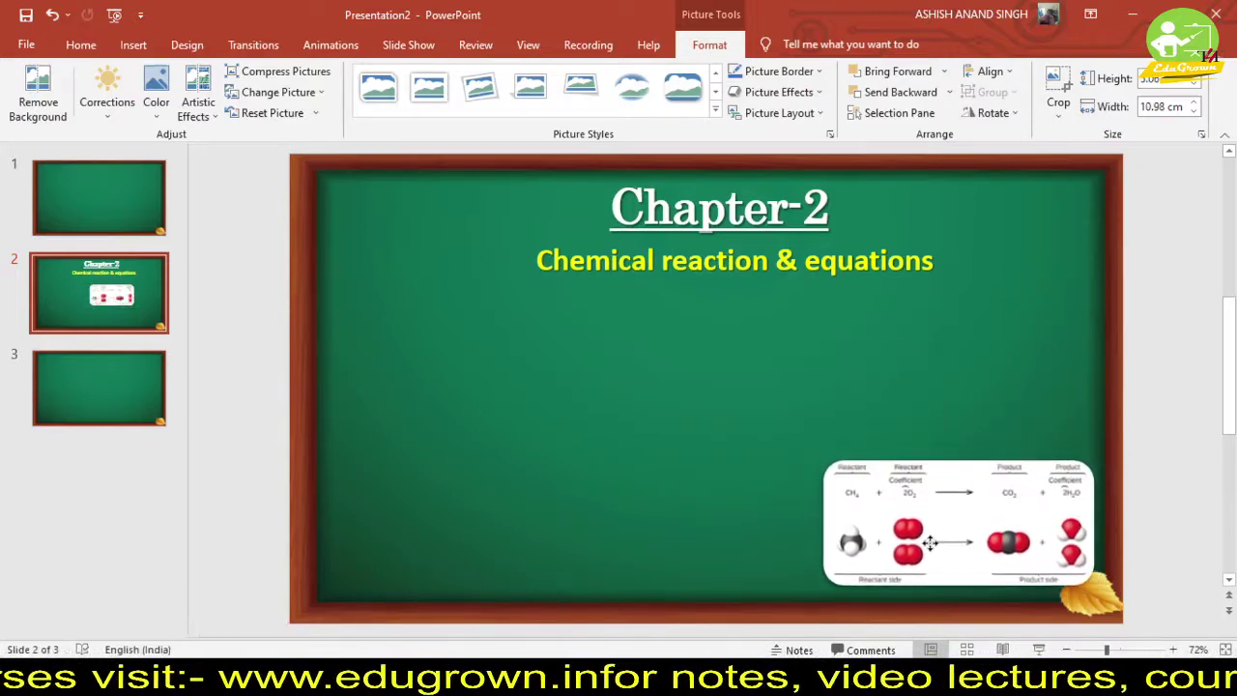
pyautogui.moveTo(926, 523); pyautogui.dragTo(931, 544)
pyautogui.click(476, 389)
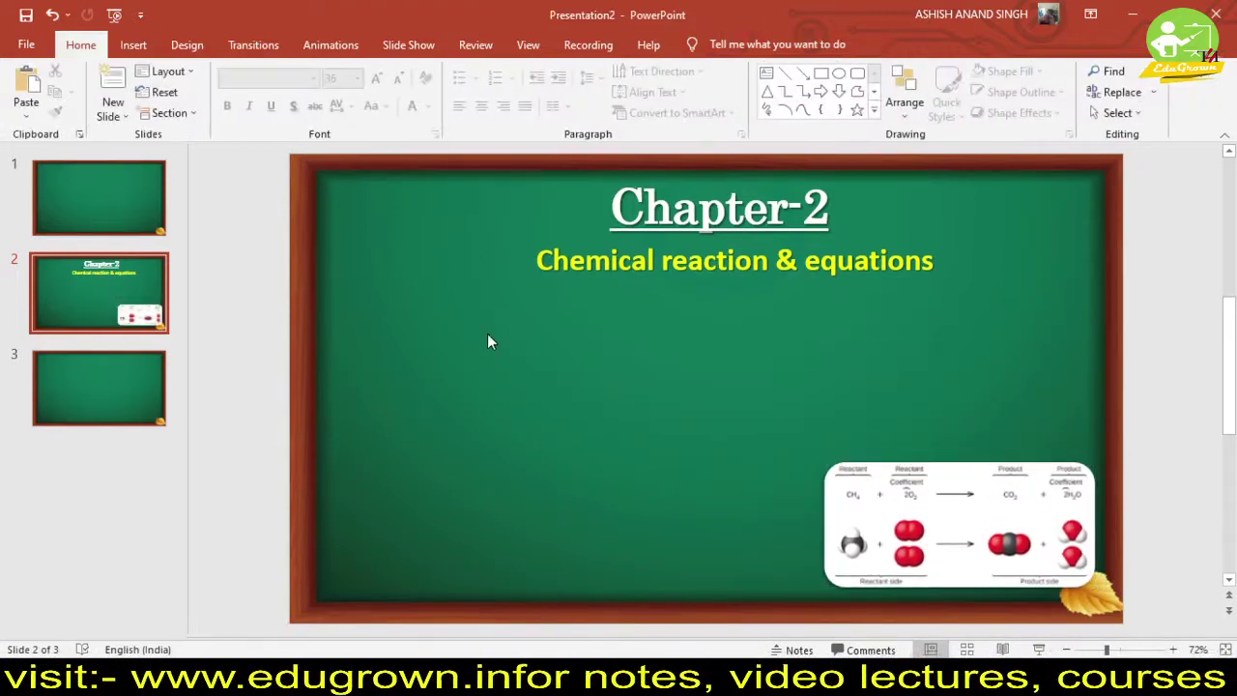
# - Add a text box on the slide's left and type the heading 'Introduction'
pyautogui.click(766, 73)
pyautogui.click(383, 356)
pyautogui.write('fgbfgbfg')
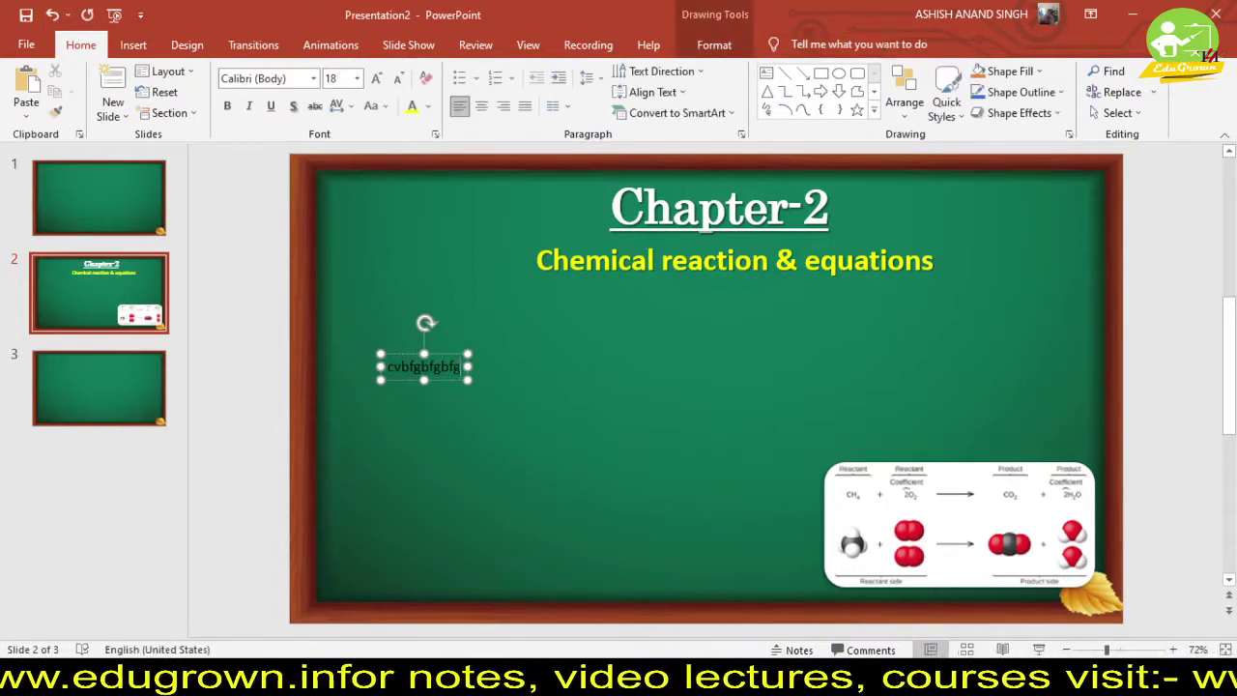
pyautogui.write('bfgbf')
pyautogui.press('BackSpace')
pyautogui.press('BackSpace')
pyautogui.press('BackSpace')
pyautogui.press('BackSpace')
pyautogui.press('BackSpace')
pyautogui.press('BackSpace')
pyautogui.press('BackSpace')
pyautogui.press('BackSpace')
pyautogui.press('BackSpace')
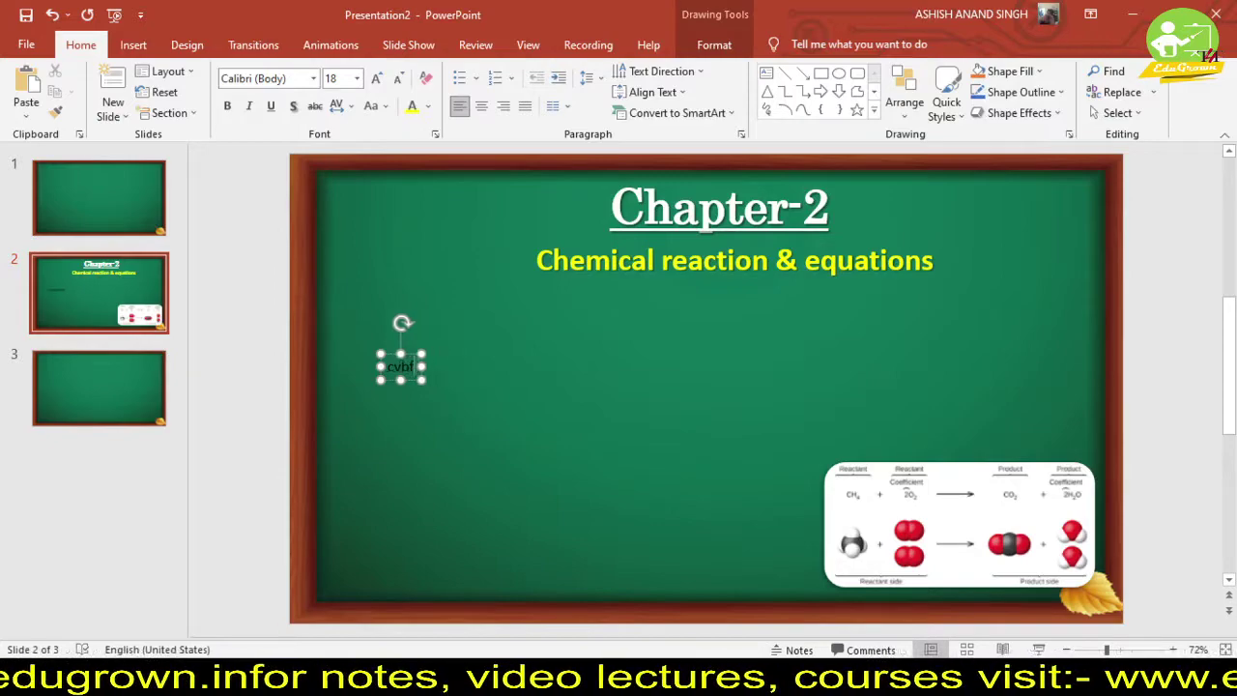
pyautogui.press('BackSpace')
pyautogui.press('BackSpace')
pyautogui.press('BackSpace')
pyautogui.press('BackSpace')
pyautogui.press('BackSpace')
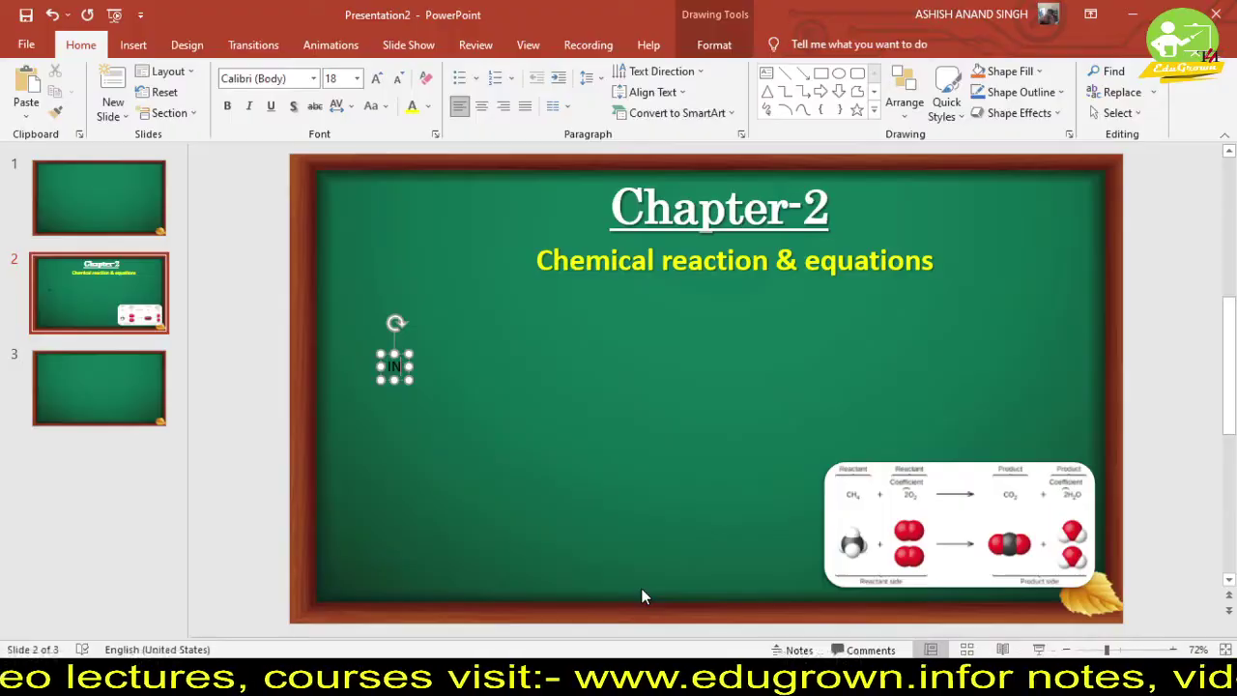
pyautogui.write('Int')
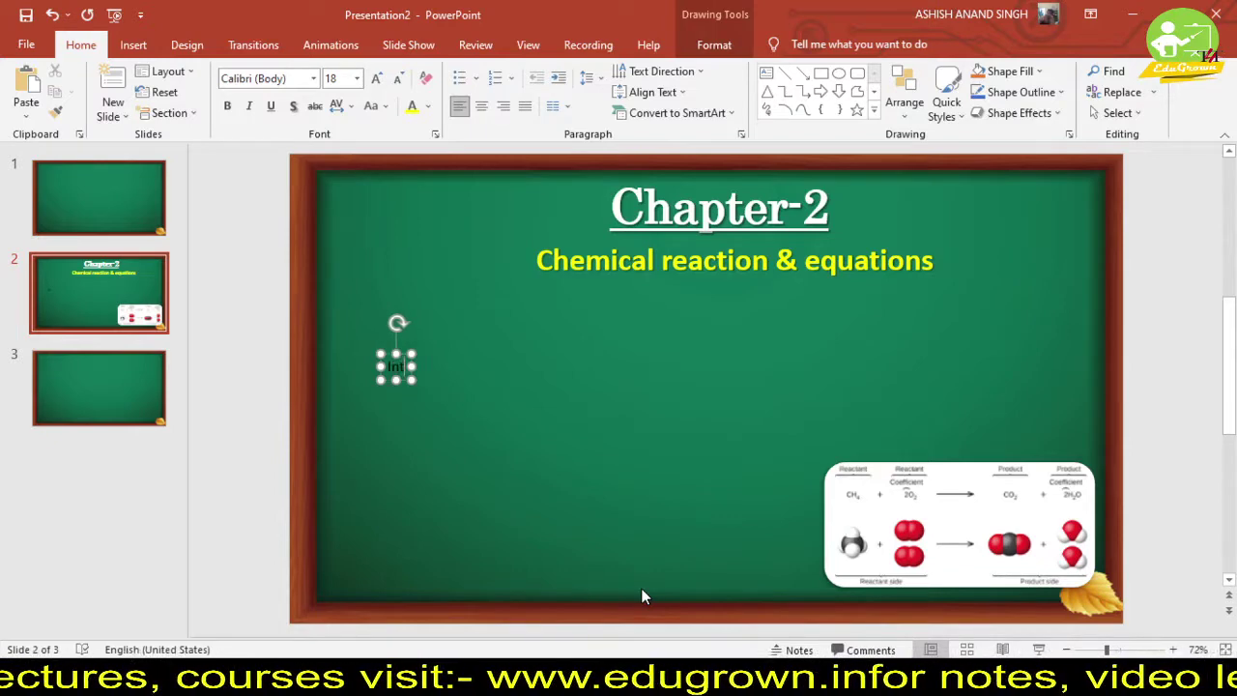
pyautogui.write('oduction')
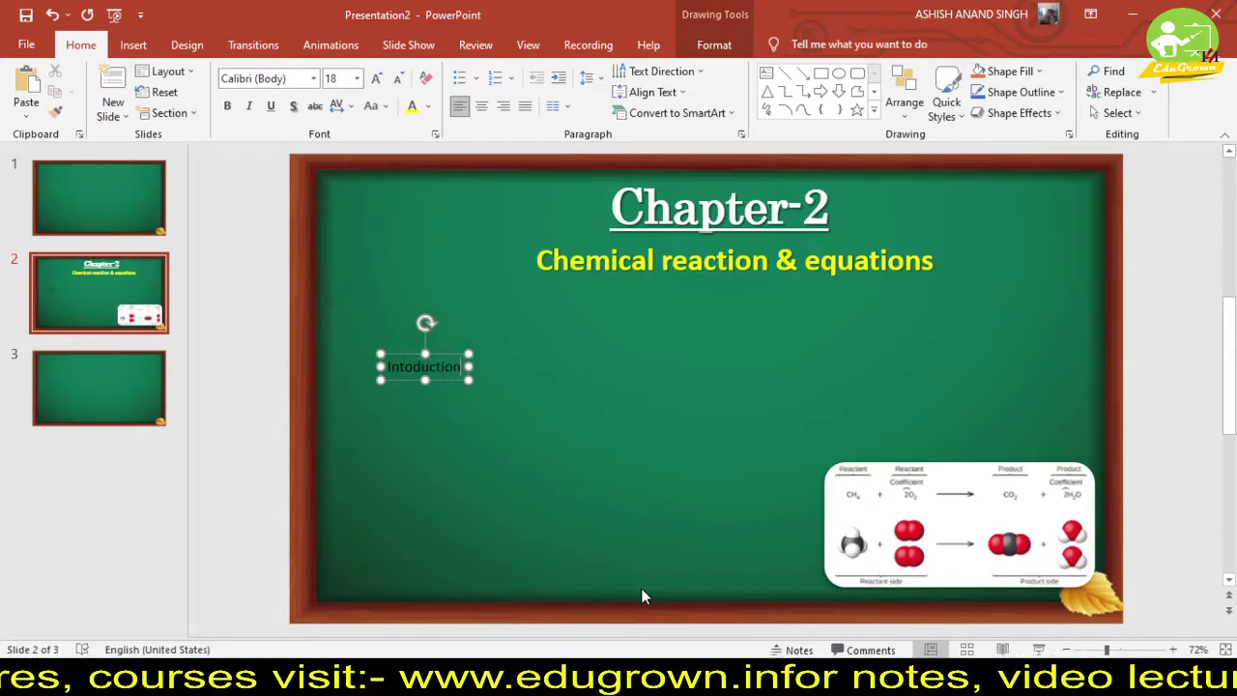
# - Make the heading bold and larger, and correct its spelling to 'Introduction'
pyautogui.hotkey('ctrl', 'a')
pyautogui.click(227, 106)
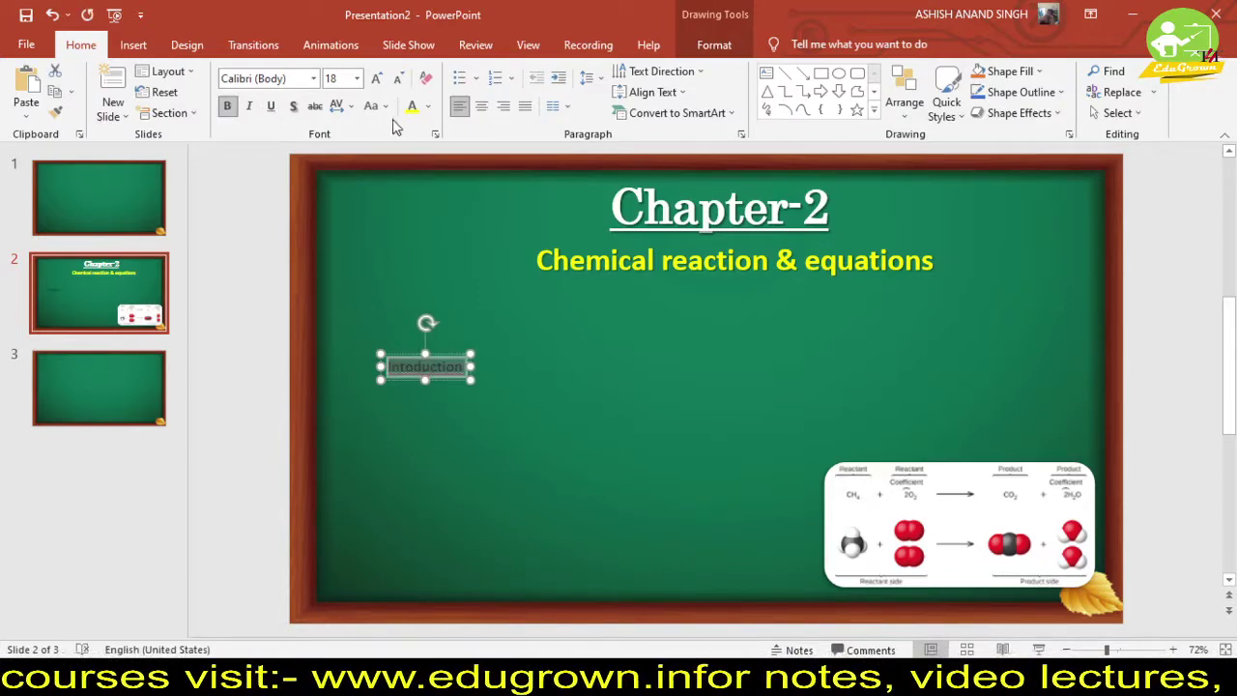
pyautogui.click(411, 106)
pyautogui.click(377, 78)
pyautogui.click(377, 78)
pyautogui.click(377, 78)
pyautogui.click(377, 78)
pyautogui.click(377, 78)
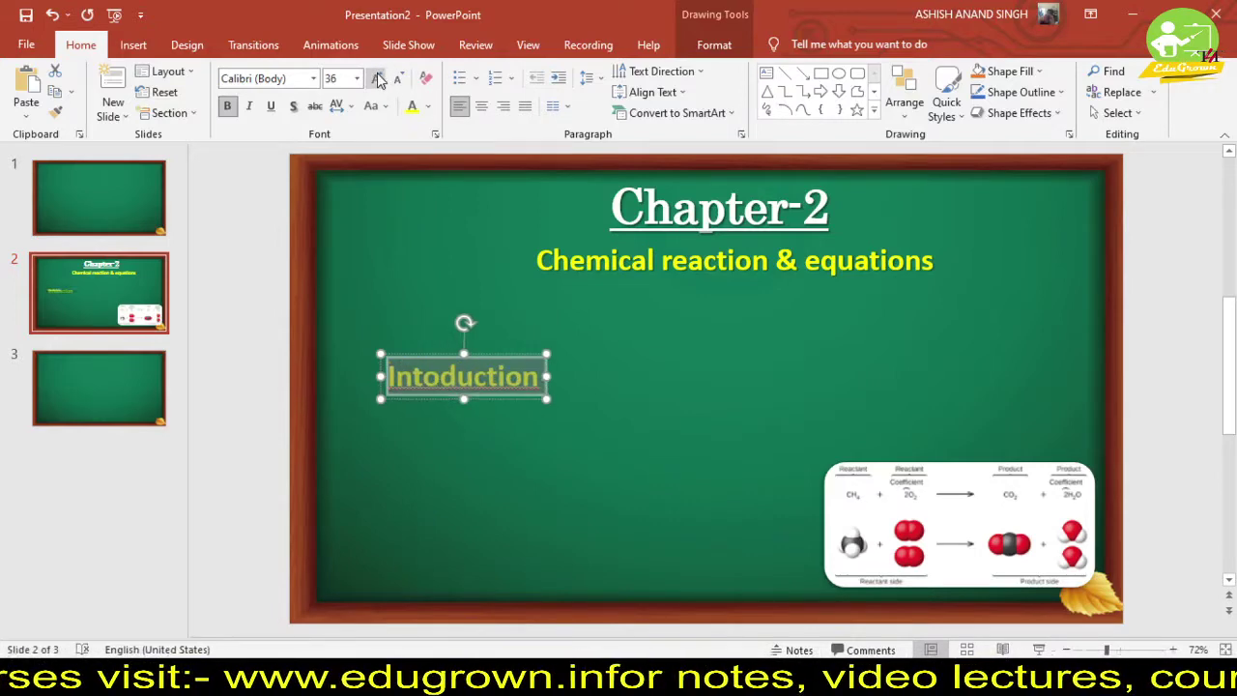
pyautogui.click(472, 383)
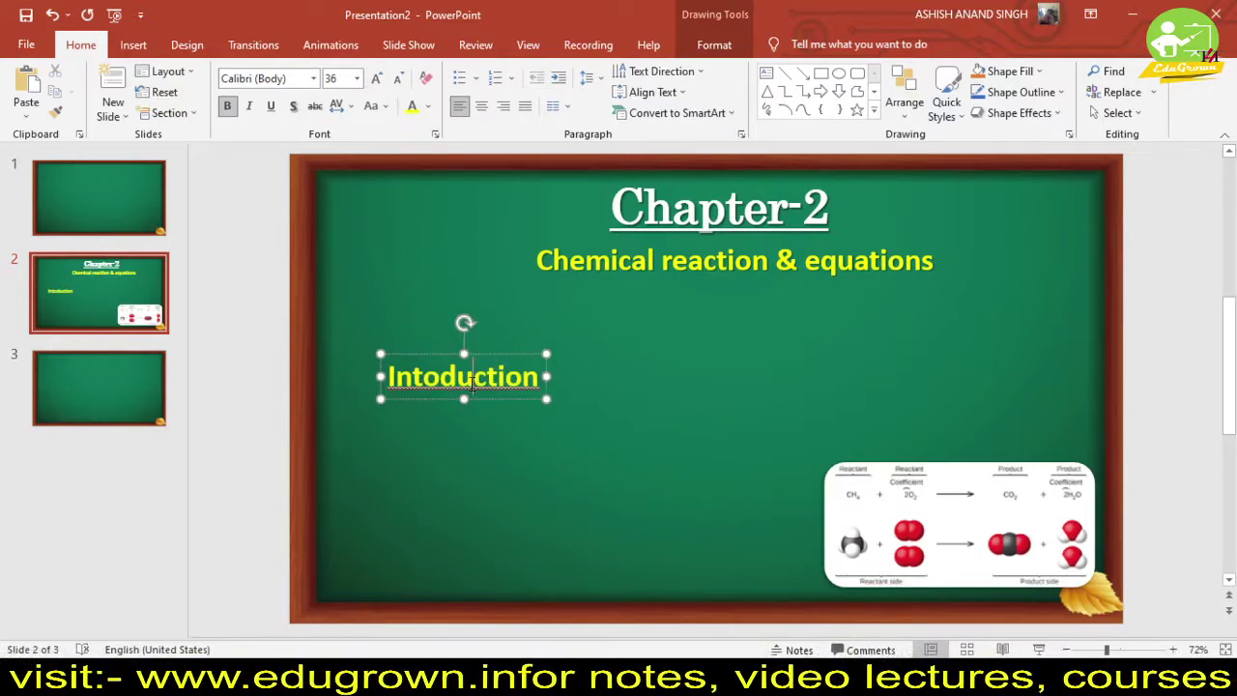
pyautogui.rightClick(472, 385)
pyautogui.click(492, 397)
# - Move the heading under the subtitle and make it 24 pt, shadowed, underlined and red
pyautogui.moveTo(492, 396); pyautogui.dragTo(439, 340)
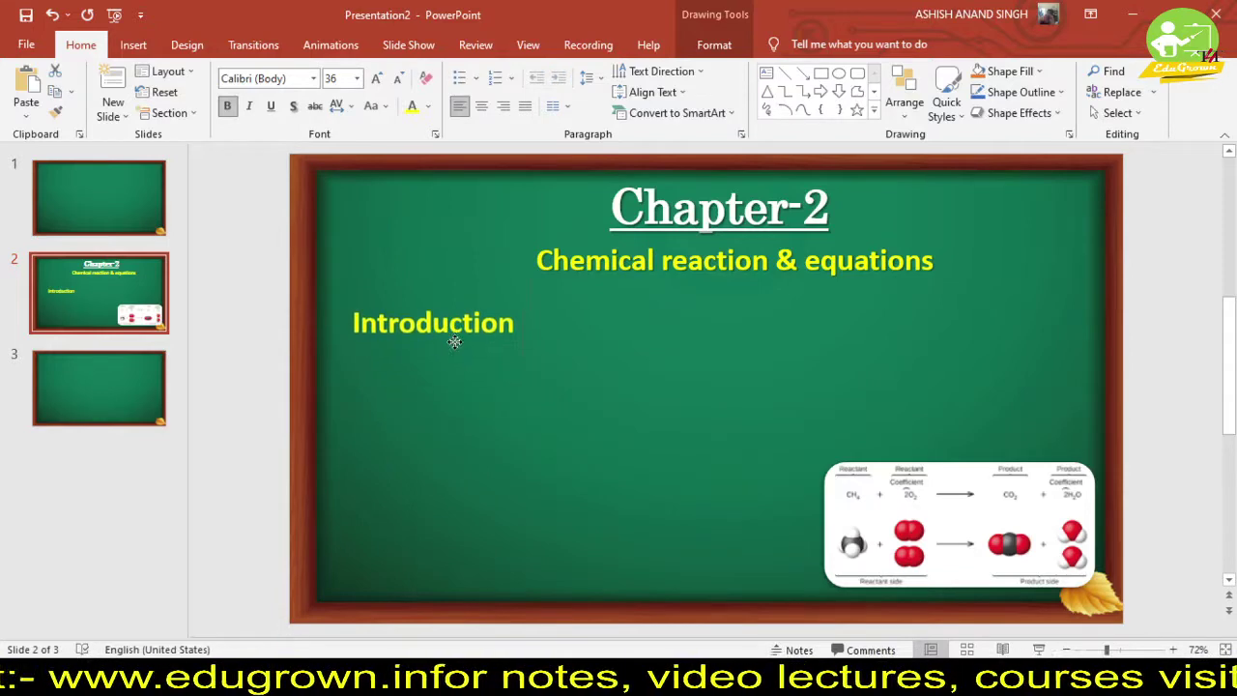
pyautogui.doubleClick(445, 324)
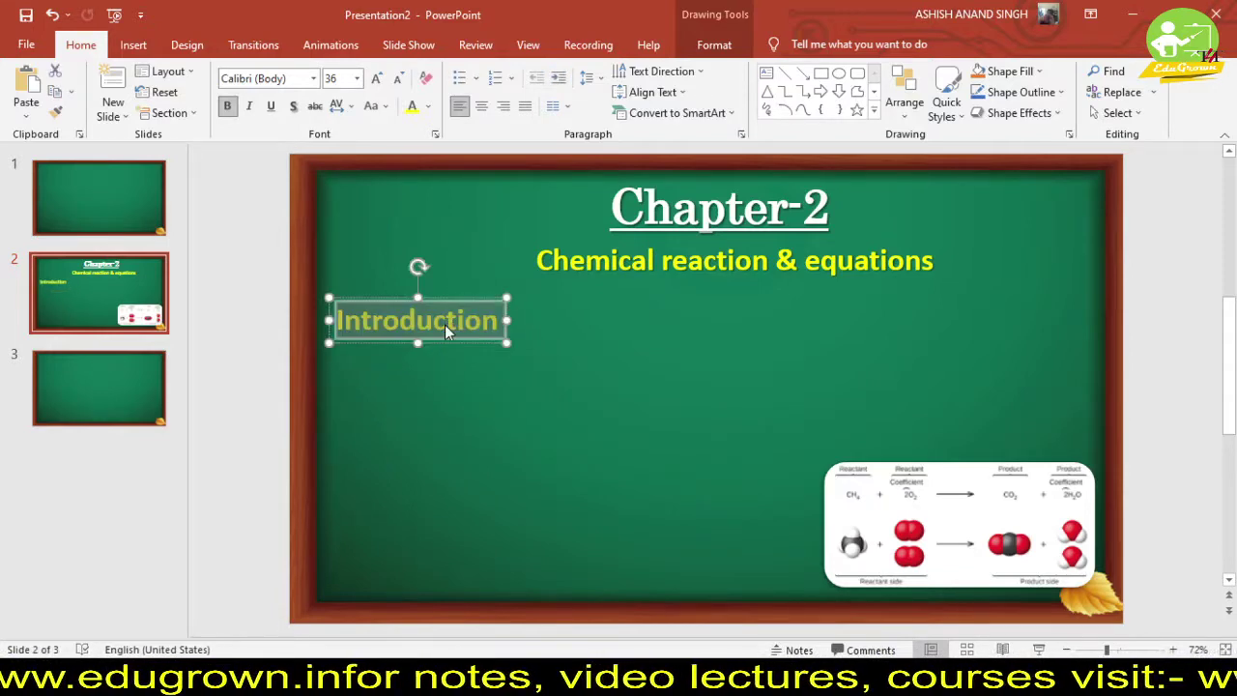
pyautogui.click(397, 79)
pyautogui.click(397, 79)
pyautogui.click(398, 78)
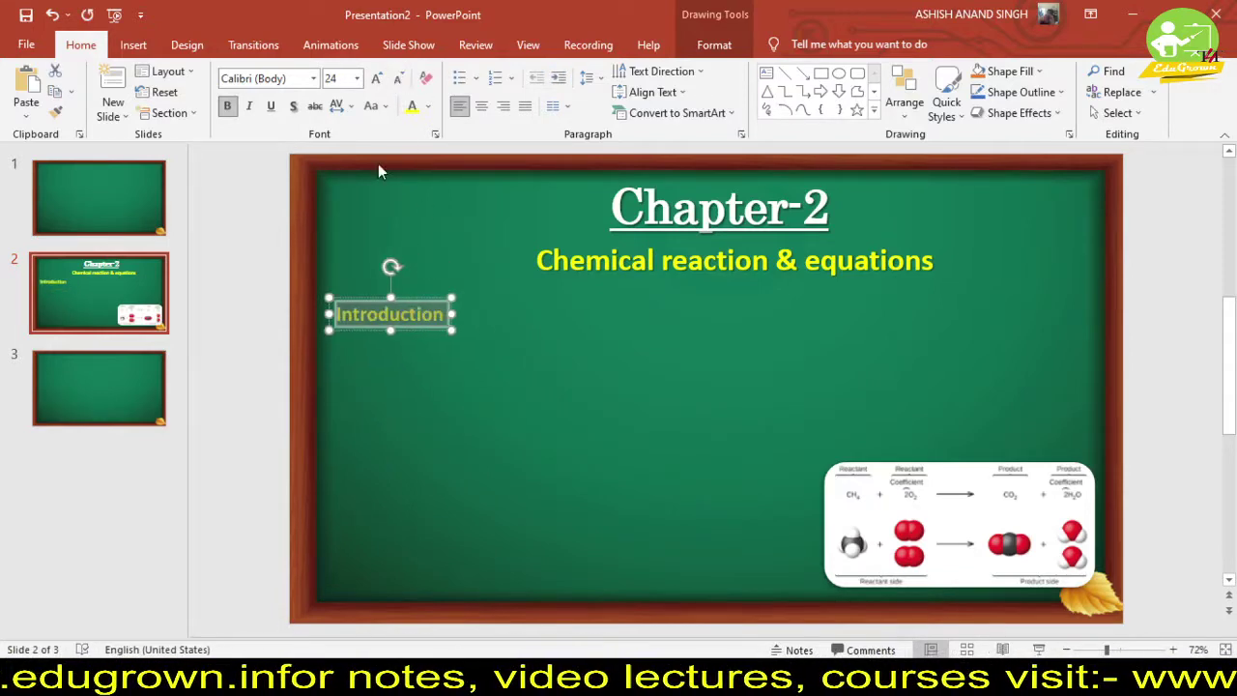
pyautogui.click(293, 105)
pyautogui.click(271, 105)
pyautogui.click(428, 106)
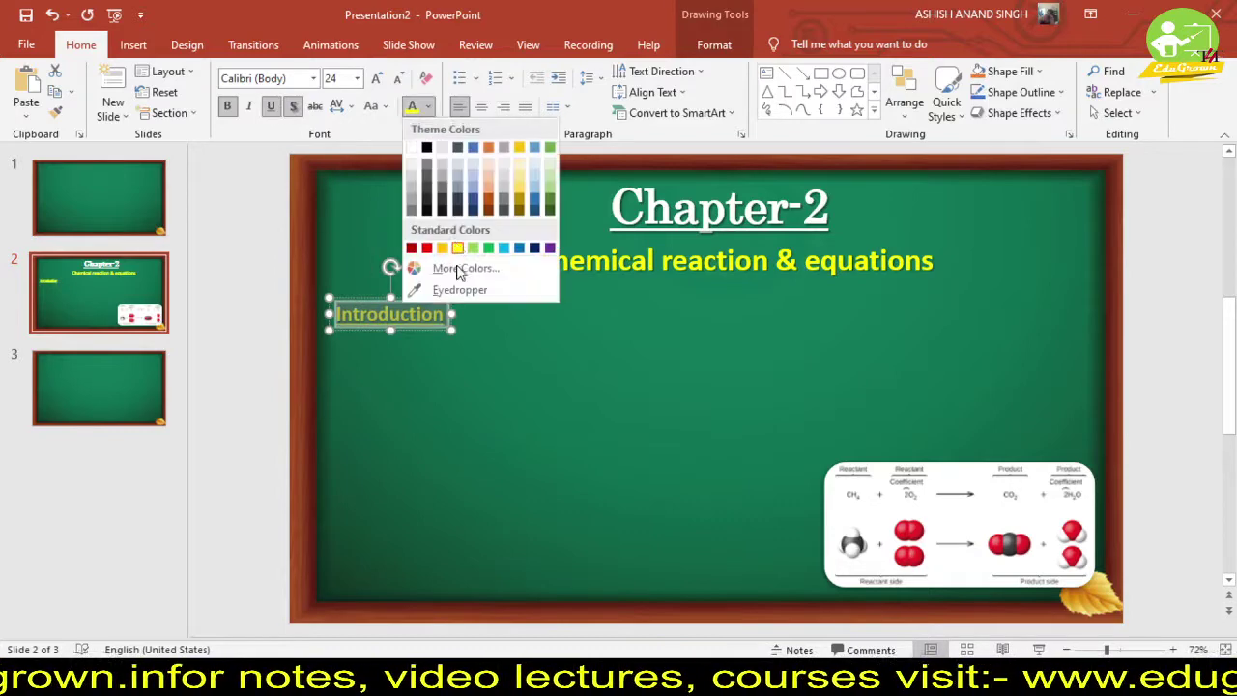
pyautogui.click(425, 244)
pyautogui.click(528, 413)
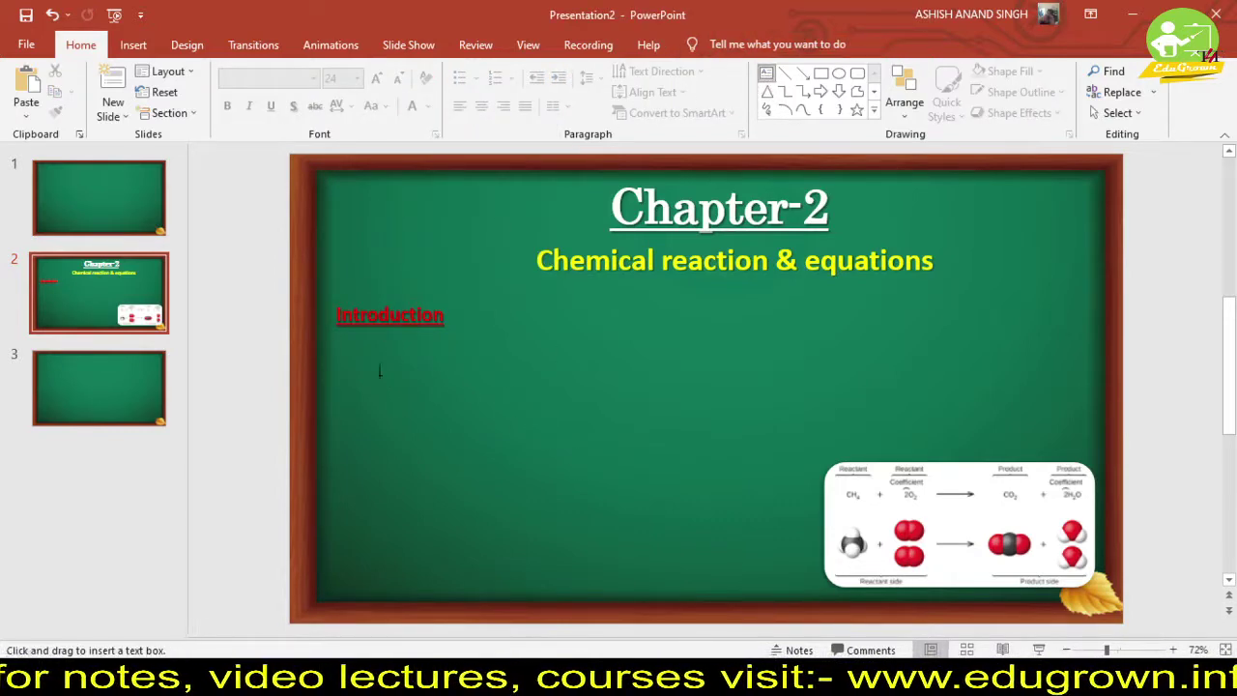
# - Add a text box below Introduction holding five lines of filler text
pyautogui.click(344, 349)
pyautogui.write('cbdbdfhfghgnfghn')
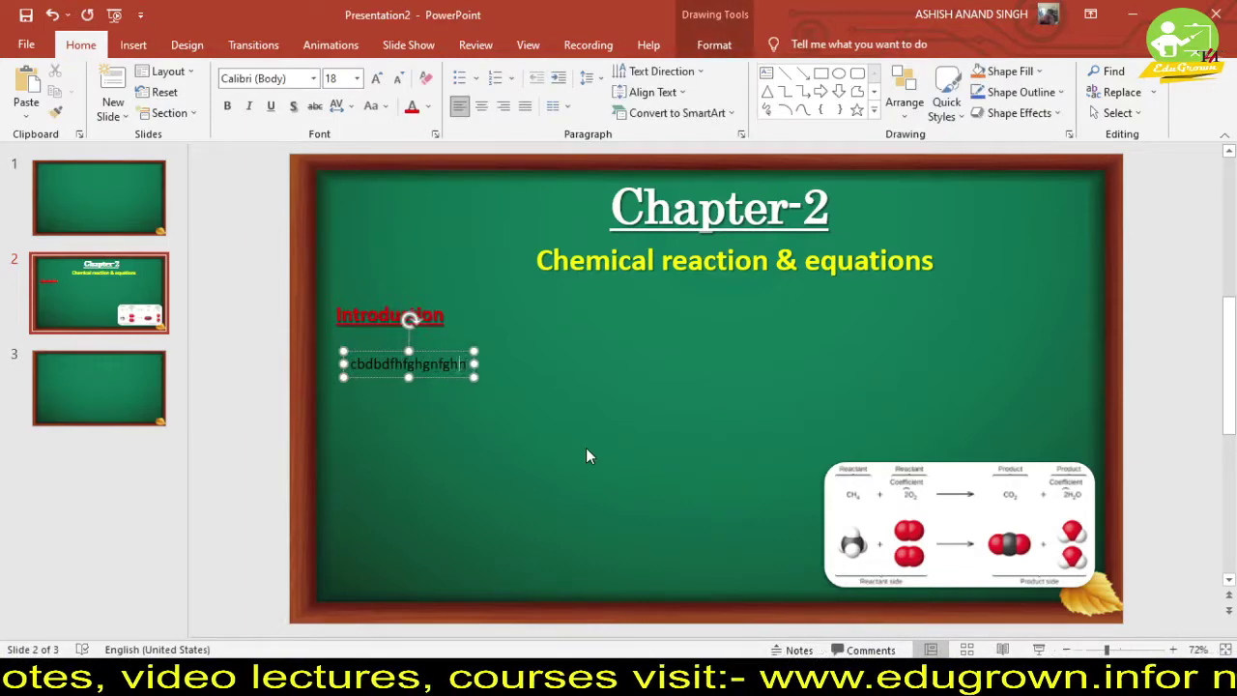
pyautogui.write('ghjghjfghjfgnghnmghnmghmghmghmhjmhjmhj')
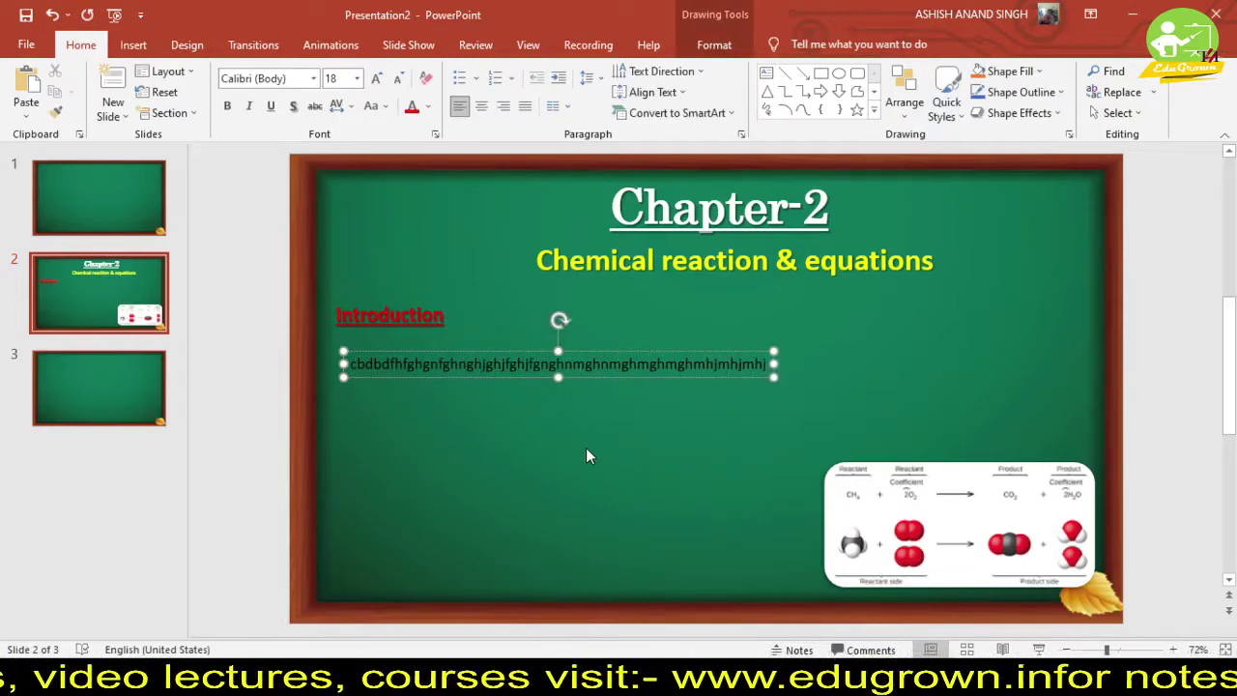
pyautogui.click(594, 425)
pyautogui.click(618, 366)
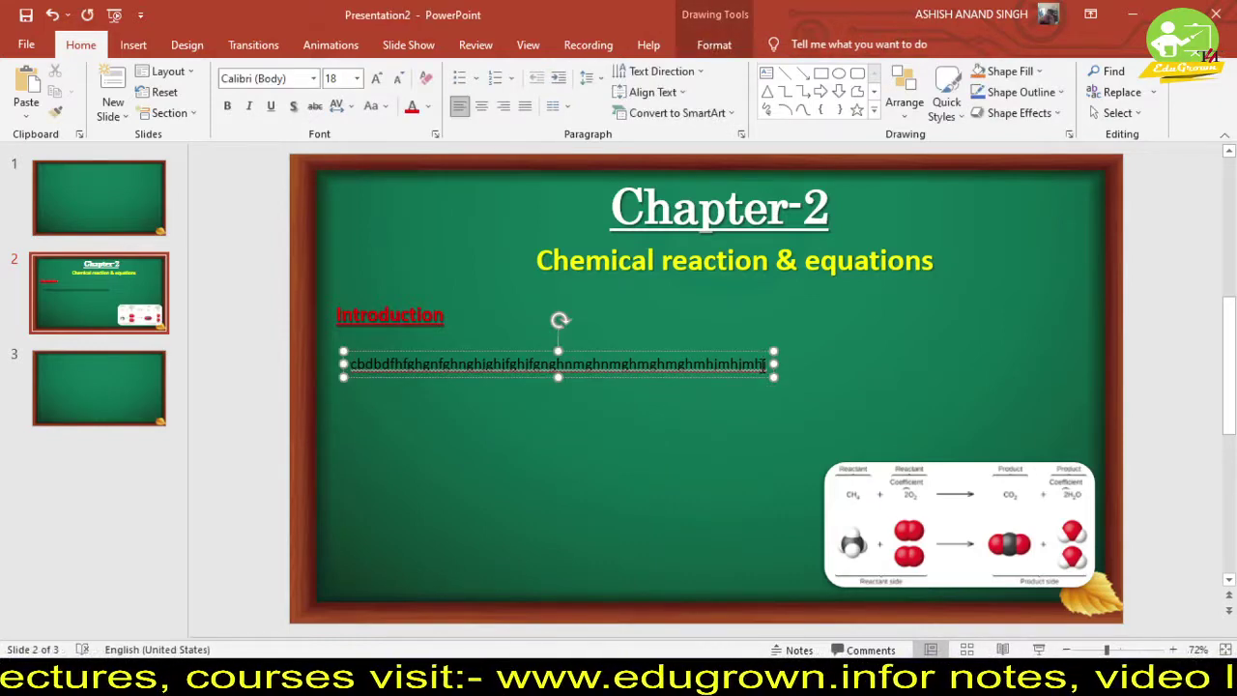
pyautogui.press('Return')
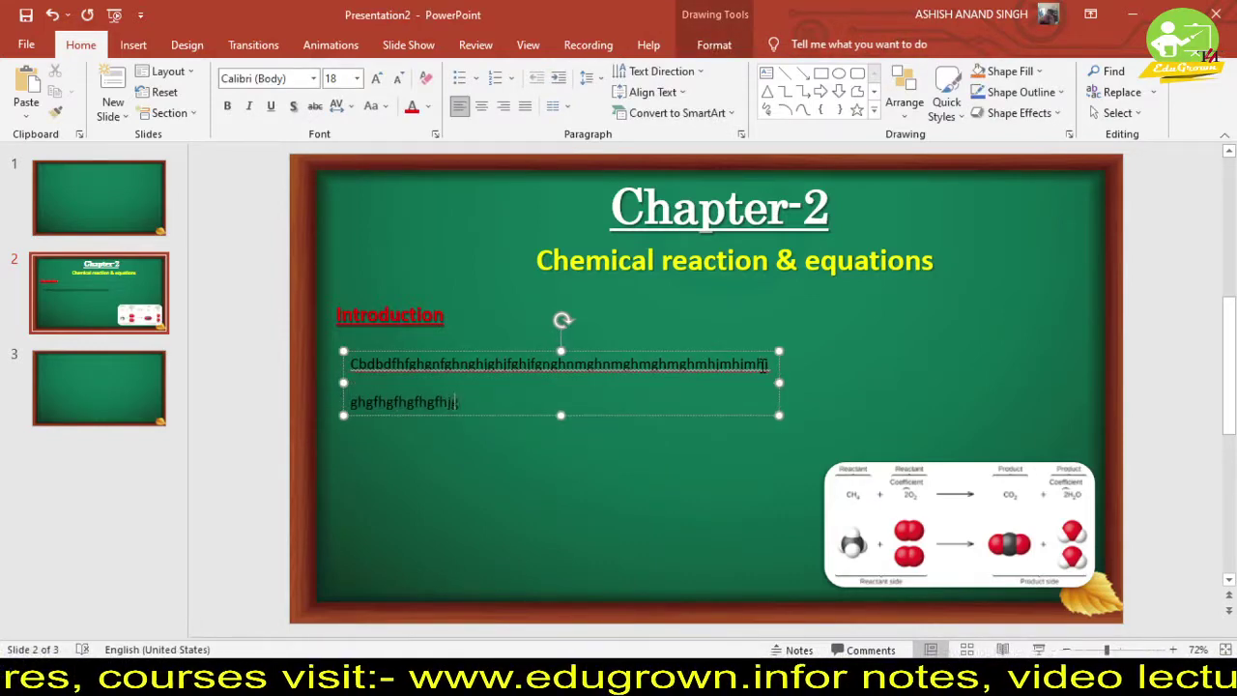
pyautogui.press('Return')
pyautogui.write('ghjgfhgh')
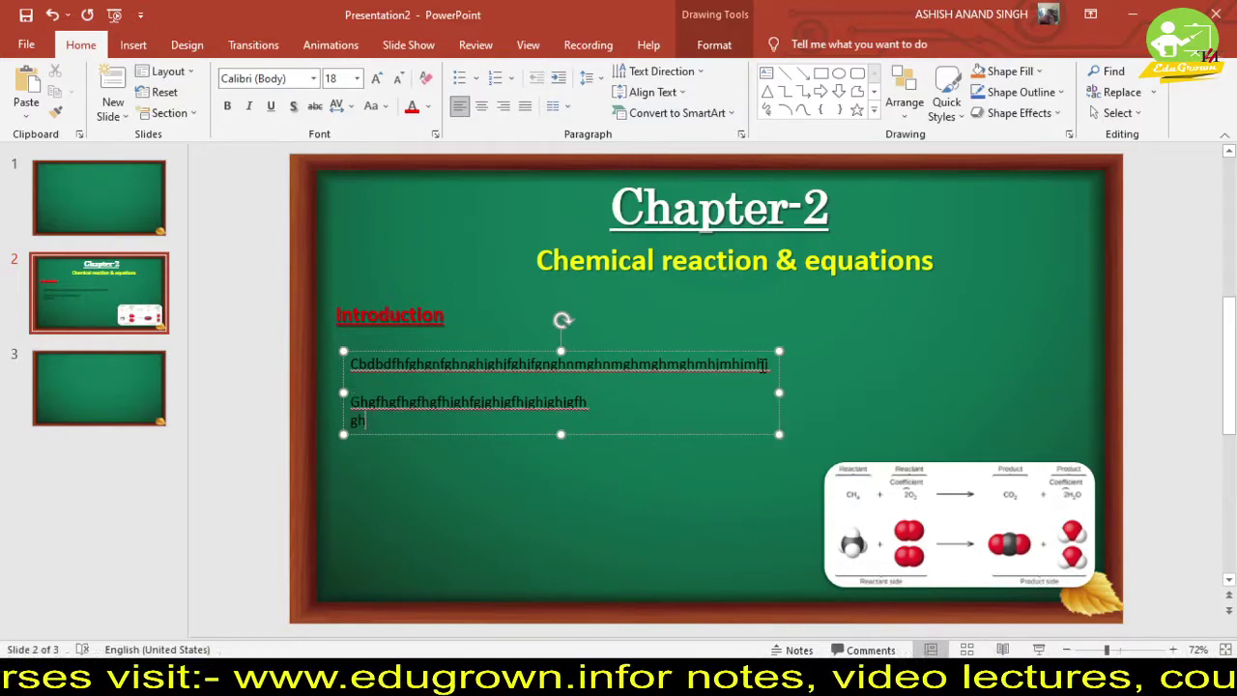
pyautogui.press('Return')
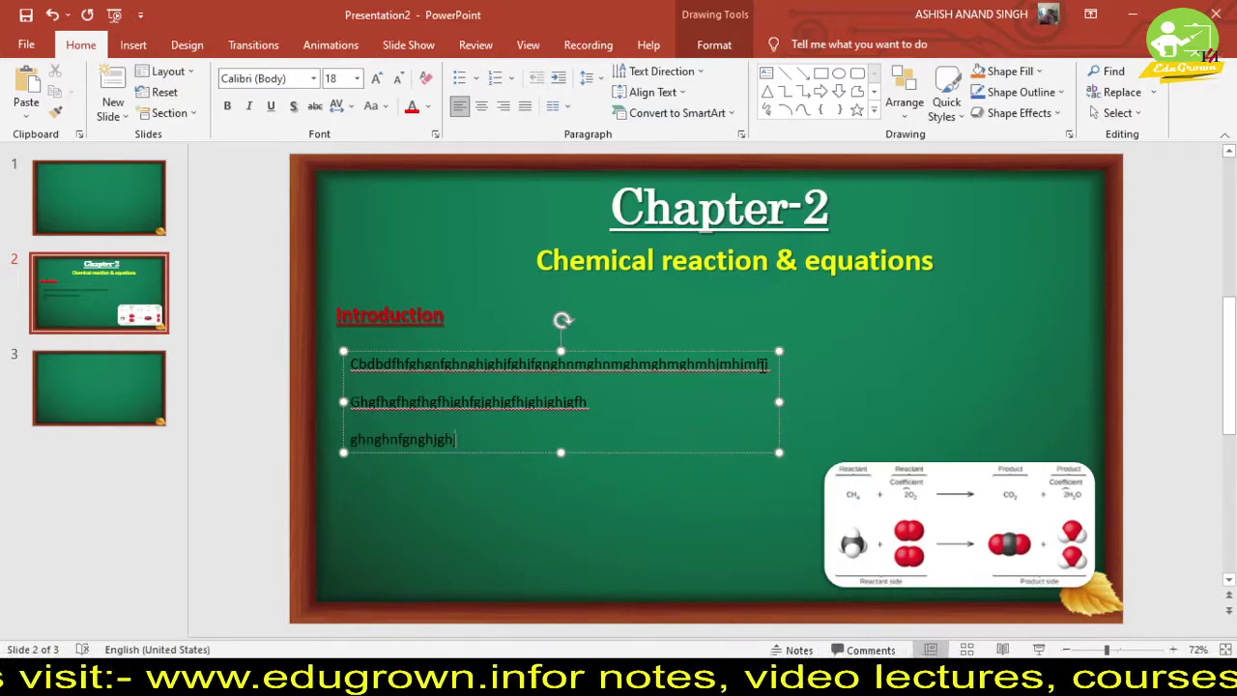
pyautogui.write('jghj')
pyautogui.press('Return')
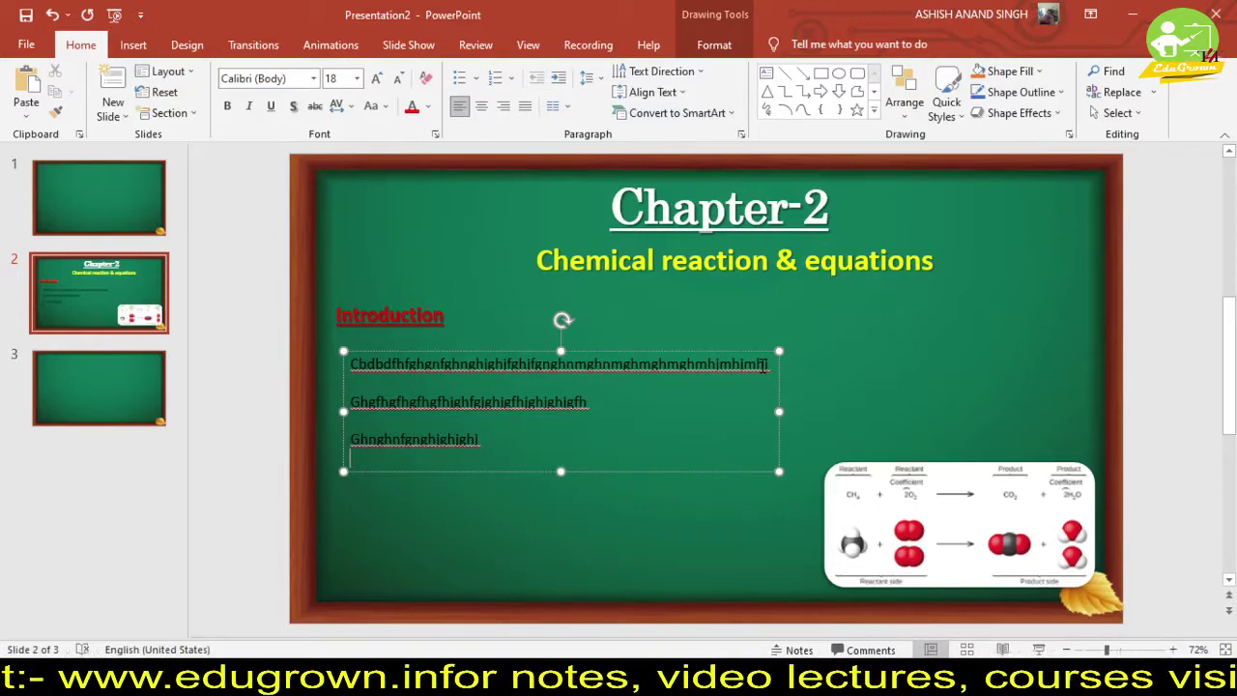
pyautogui.press('Return')
pyautogui.write('jhg')
pyautogui.press('Return')
pyautogui.write('ghjgfhjghjghjghjghj')
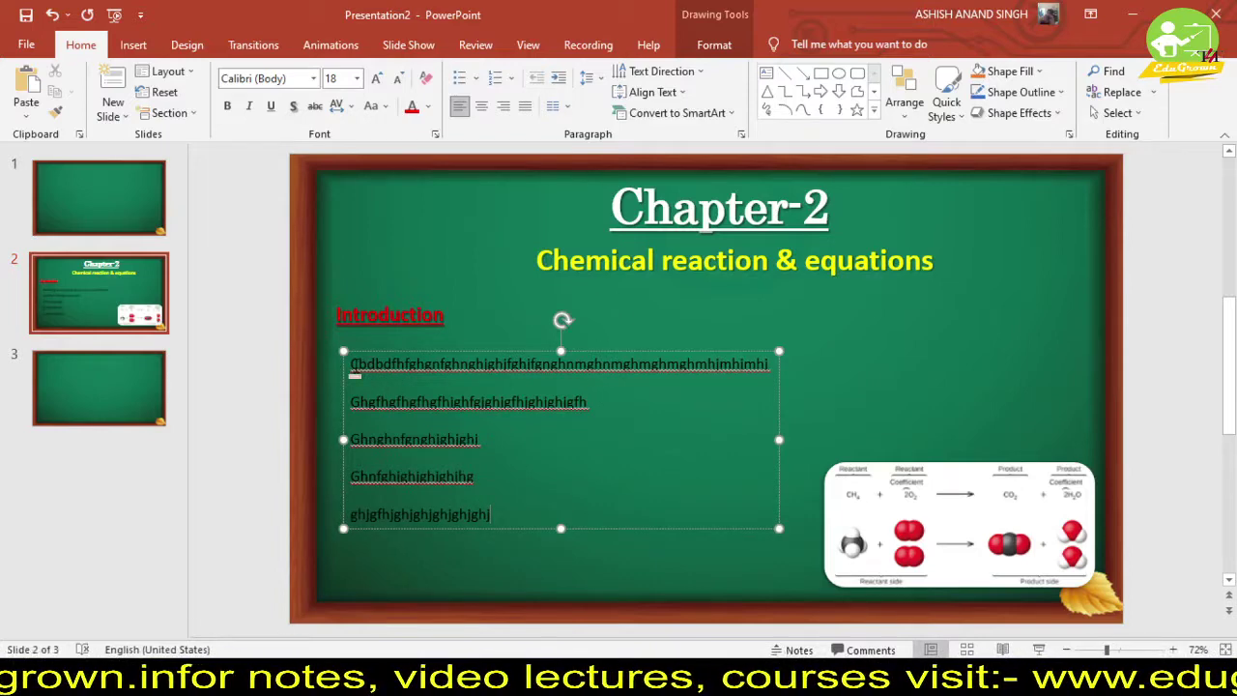
# - Give the five lines square bullets, white font colour and size 24
pyautogui.moveTo(353, 367); pyautogui.dragTo(505, 519)
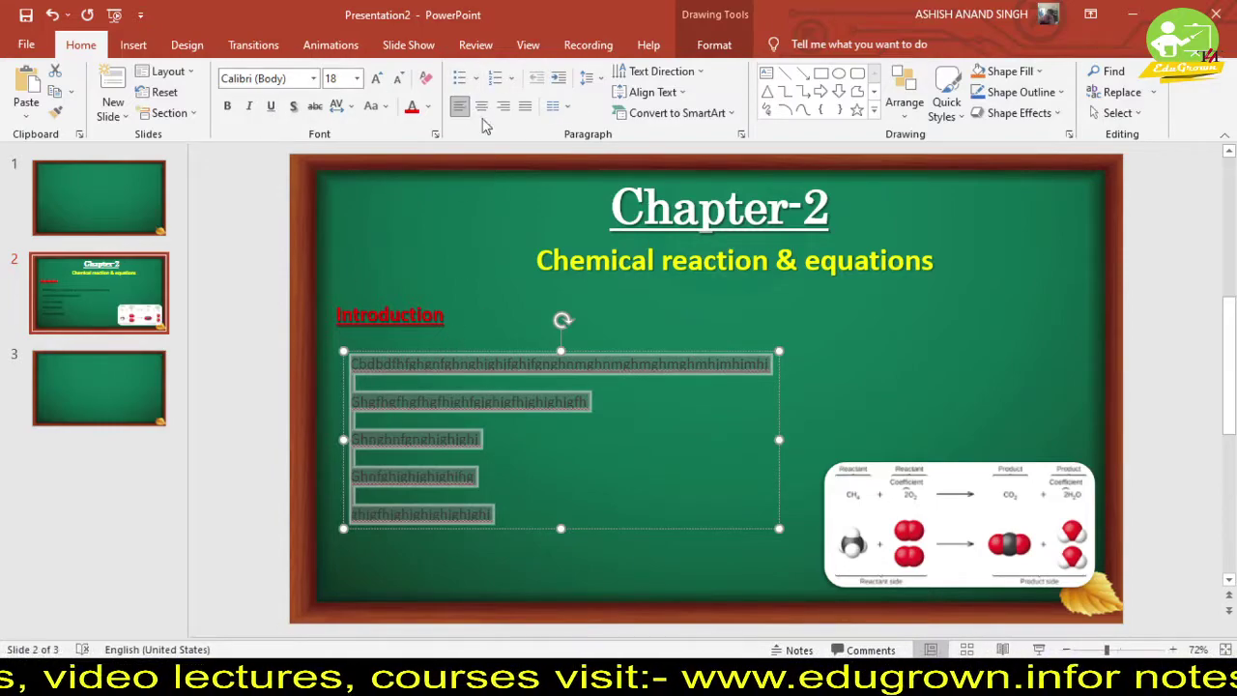
pyautogui.click(476, 81)
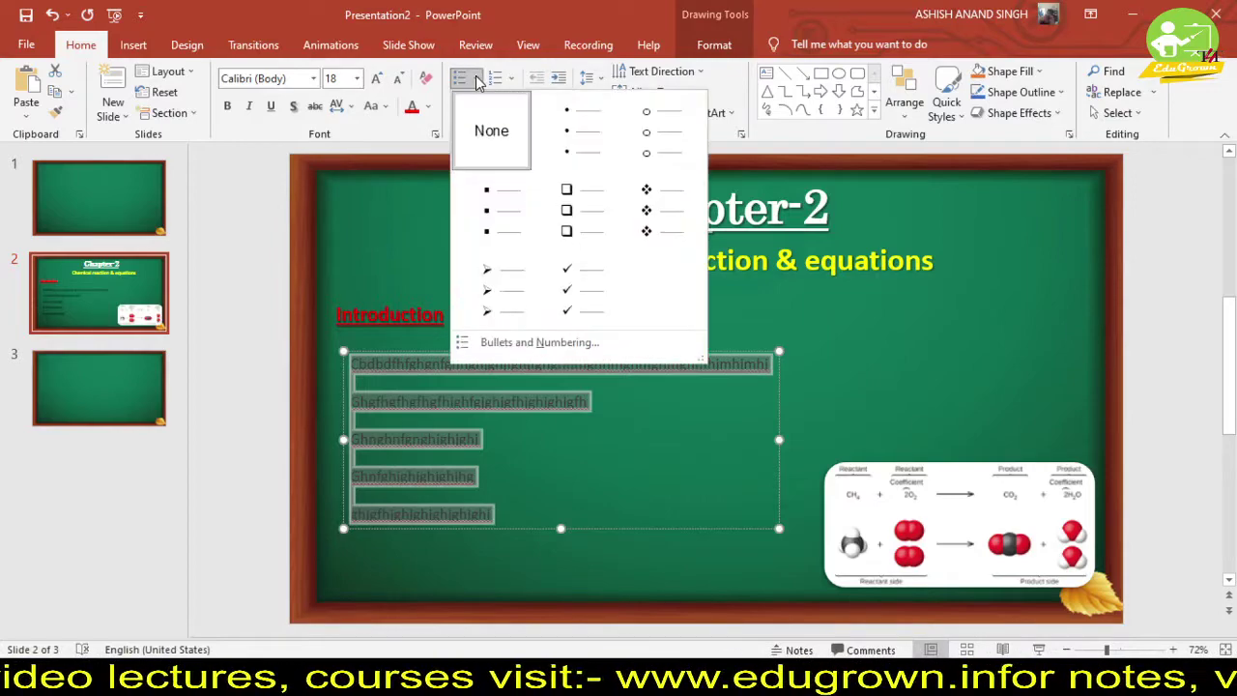
pyautogui.click(489, 214)
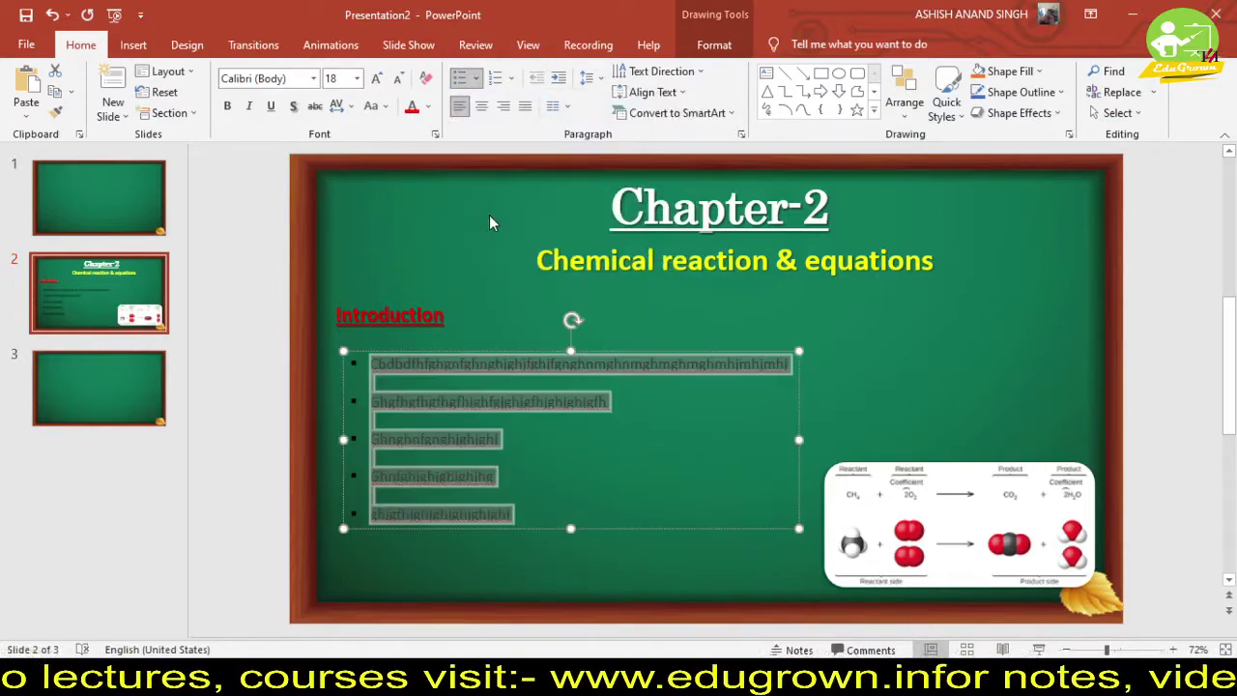
pyautogui.click(427, 106)
pyautogui.click(413, 149)
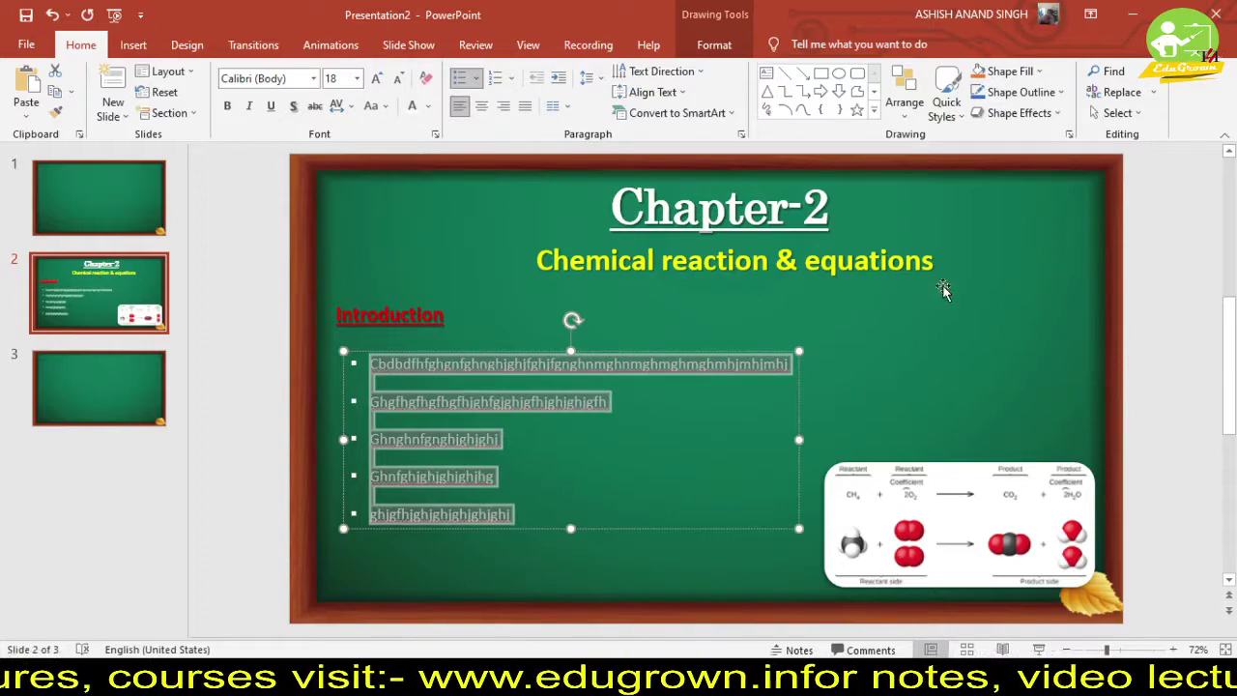
pyautogui.click(378, 79)
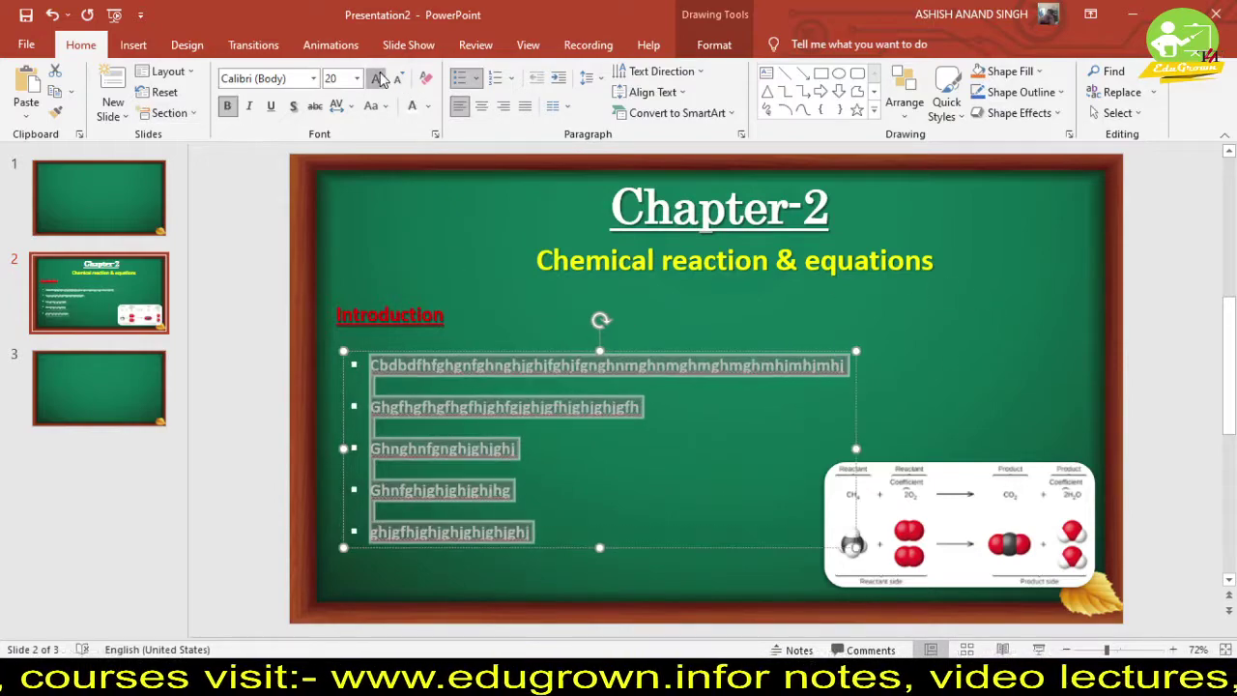
pyautogui.click(378, 79)
pyautogui.click(1155, 290)
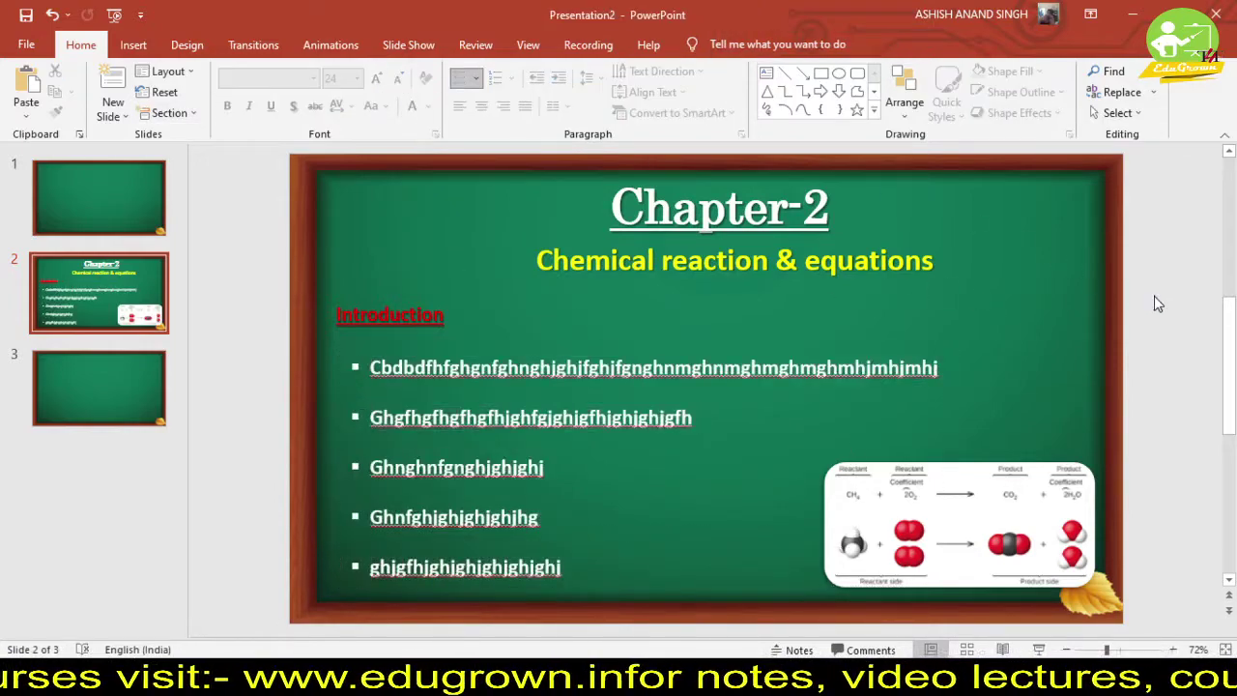
pyautogui.click(394, 48)
pyautogui.click(481, 415)
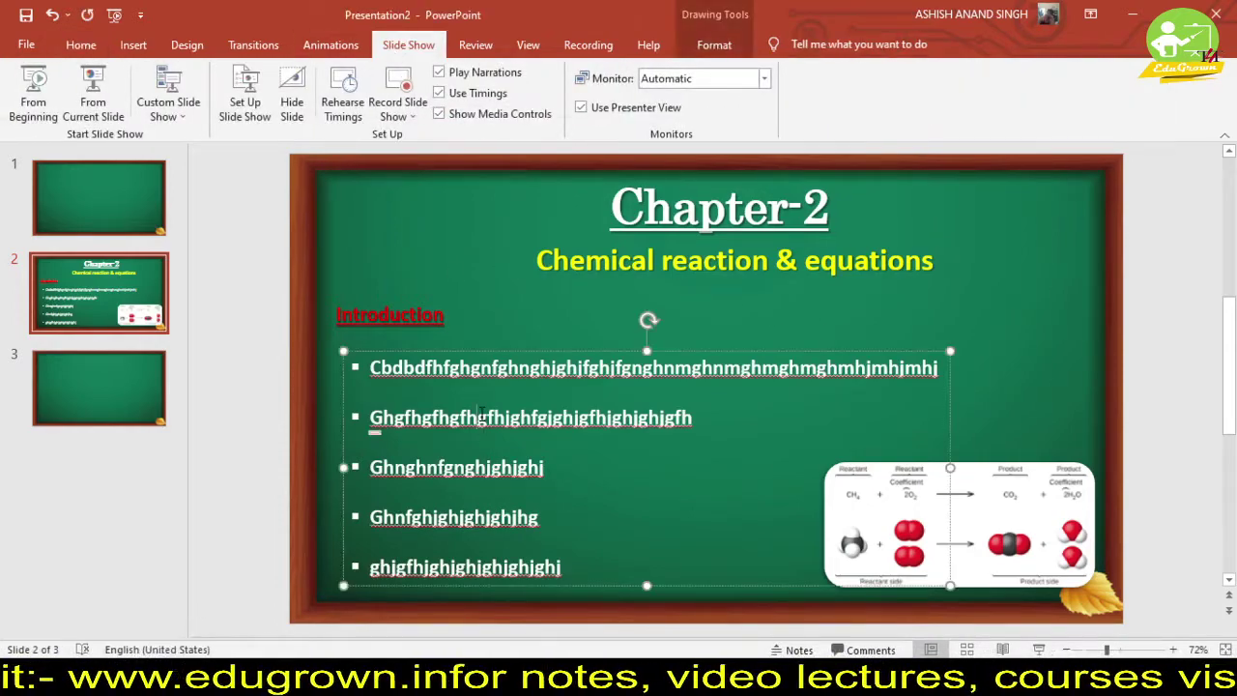
pyautogui.click(1129, 367)
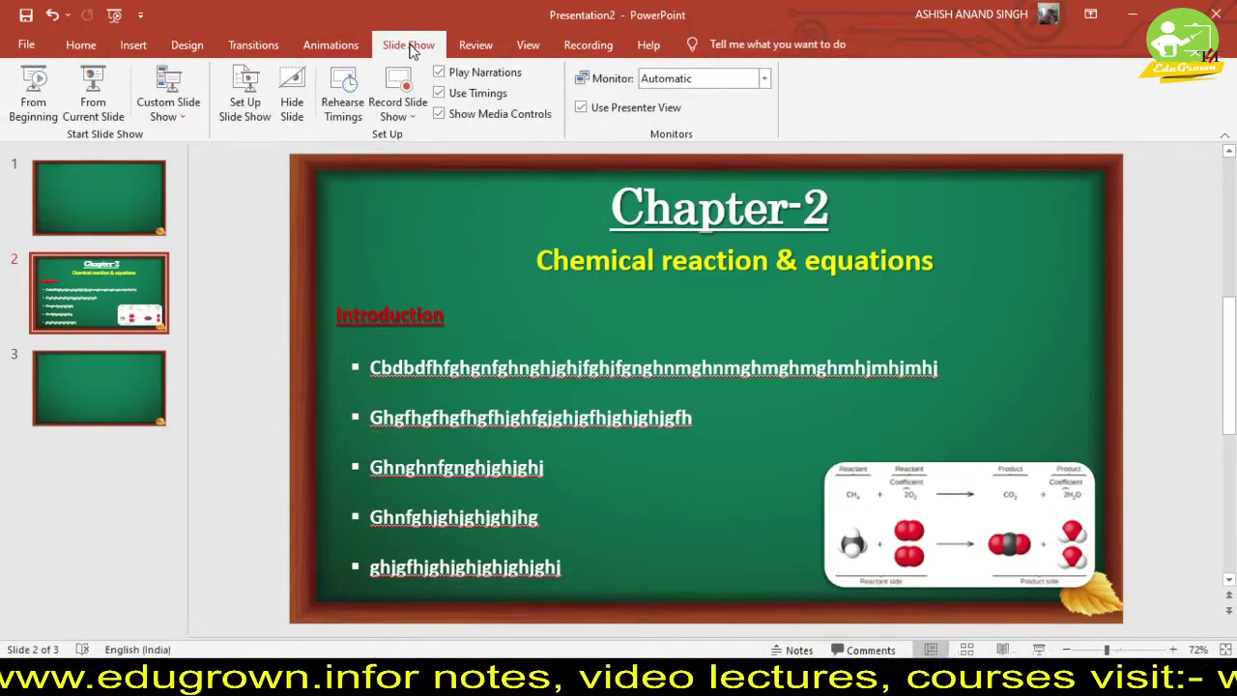
pyautogui.click(10, 102)
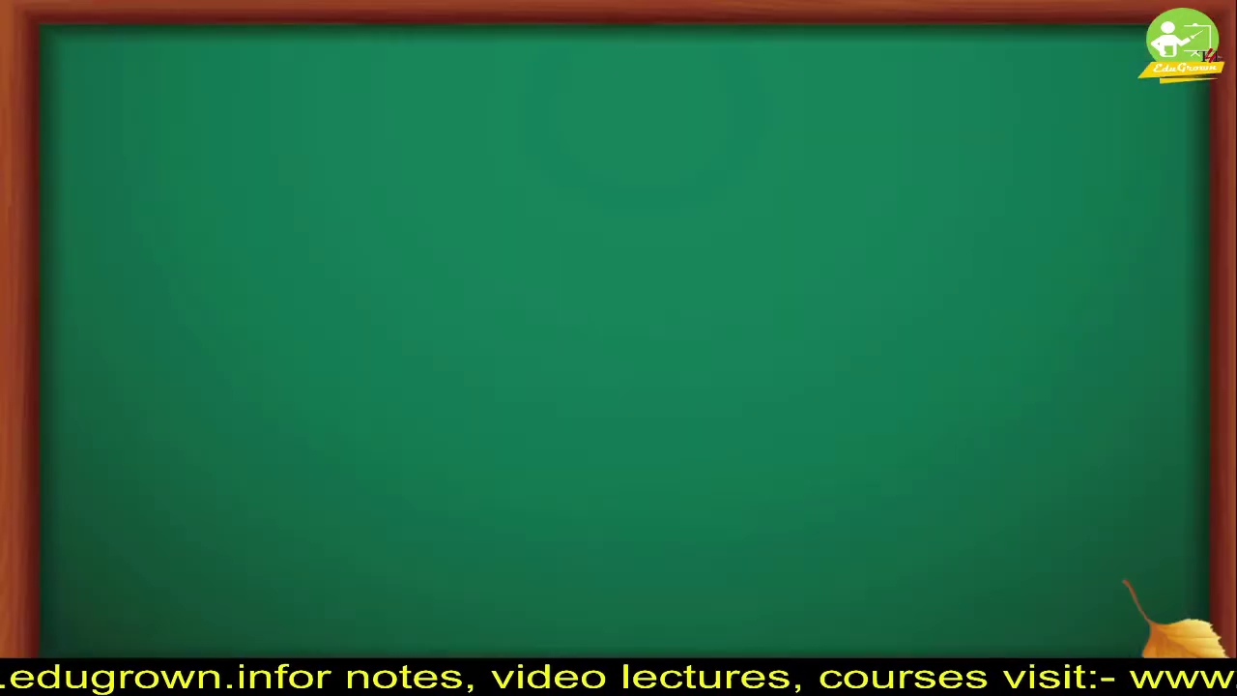
pyautogui.click(303, 320)
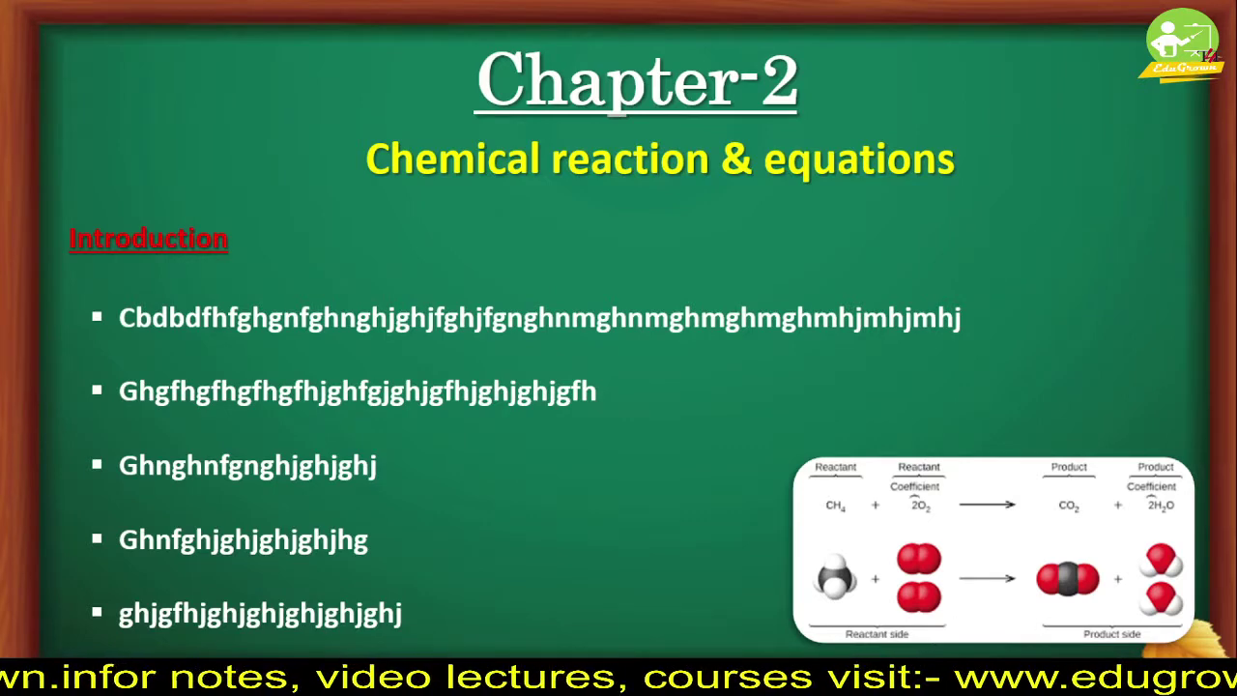
pyautogui.click(82, 672)
pyautogui.click(82, 632)
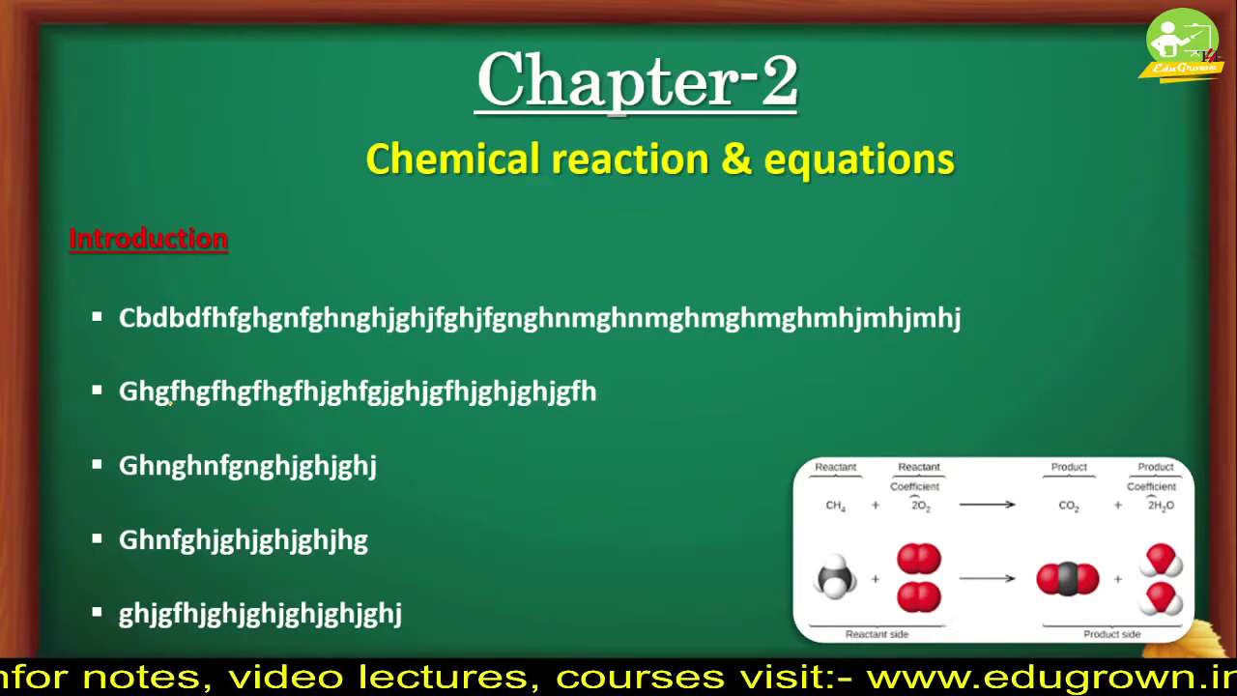
pyautogui.moveTo(280, 447)
pyautogui.mouseDown()
pyautogui.moveTo(479, 394)
pyautogui.moveTo(815, 253)
pyautogui.mouseUp()
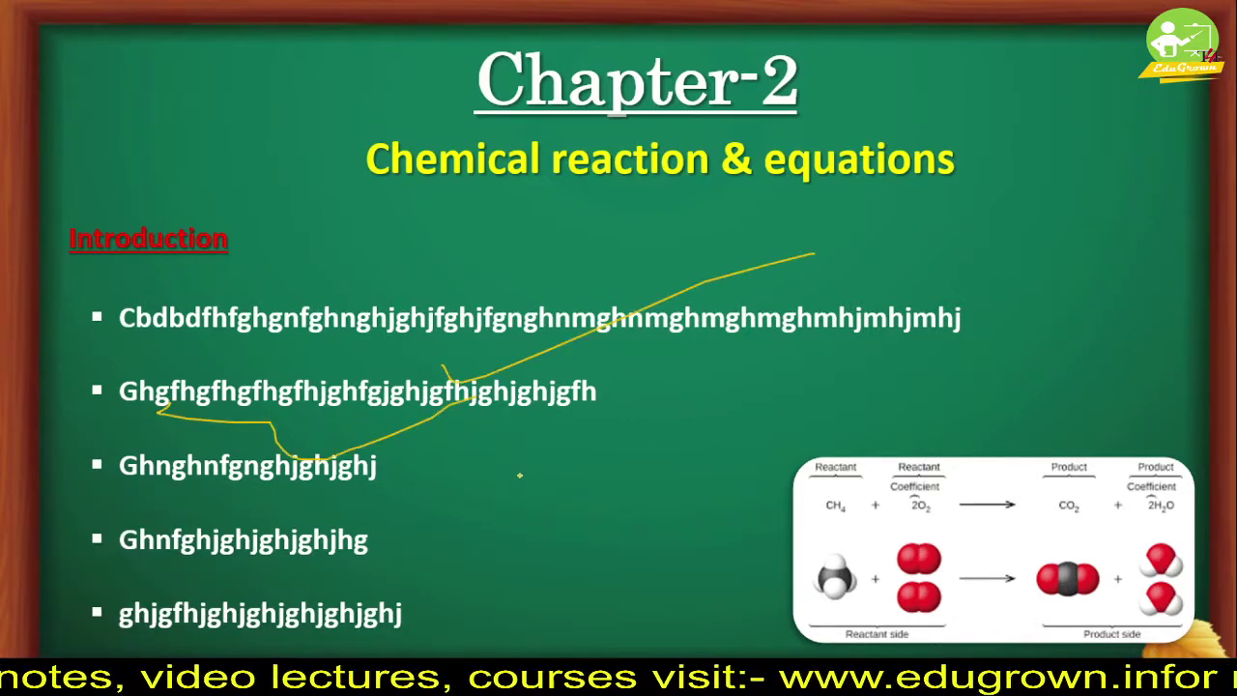
pyautogui.moveTo(520, 474); pyautogui.dragTo(843, 340)
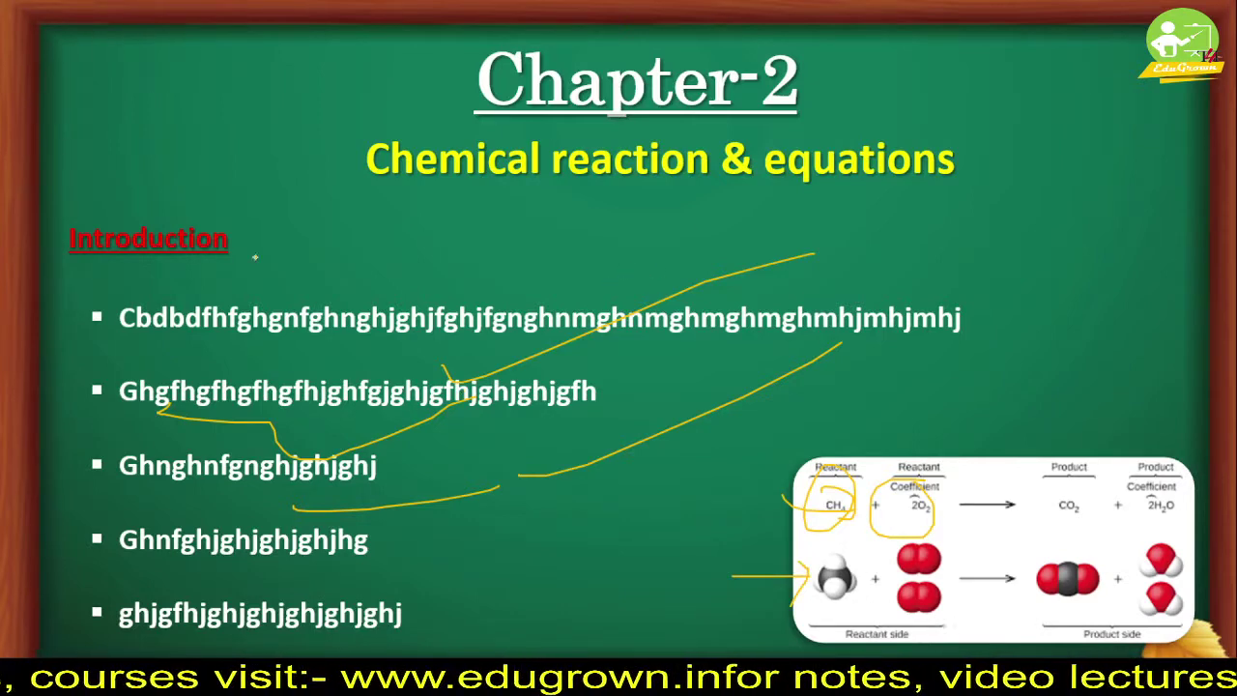
pyautogui.press('Escape')
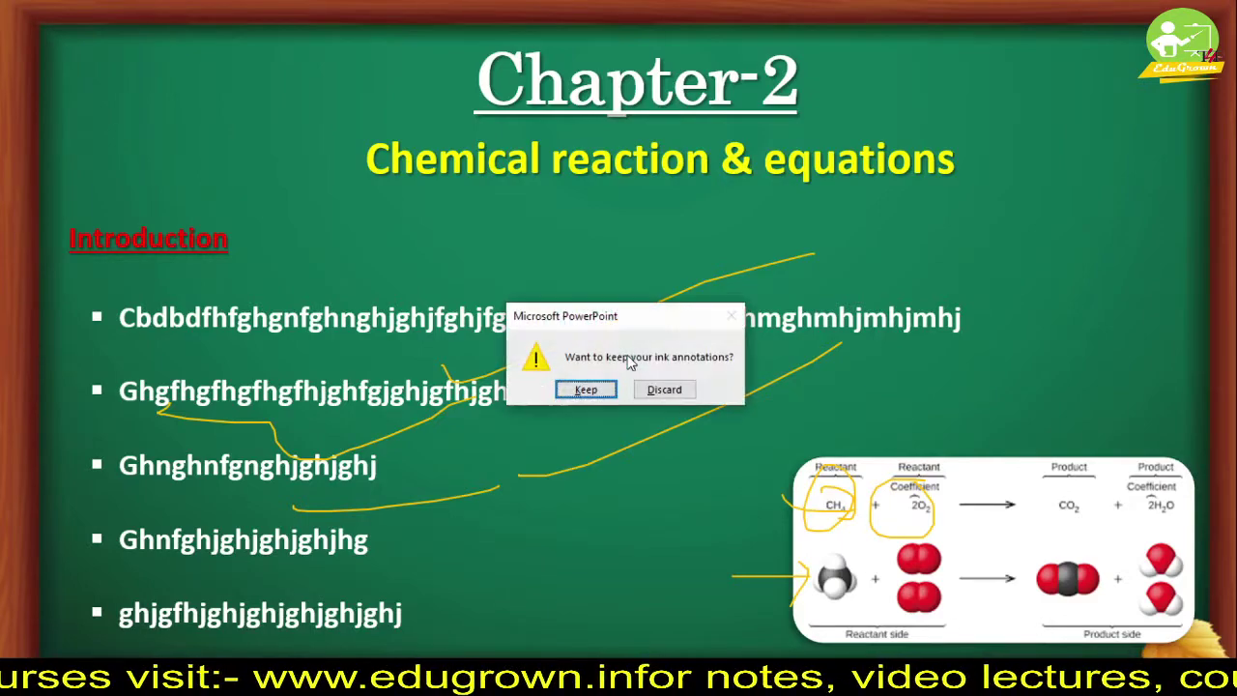
pyautogui.click(686, 393)
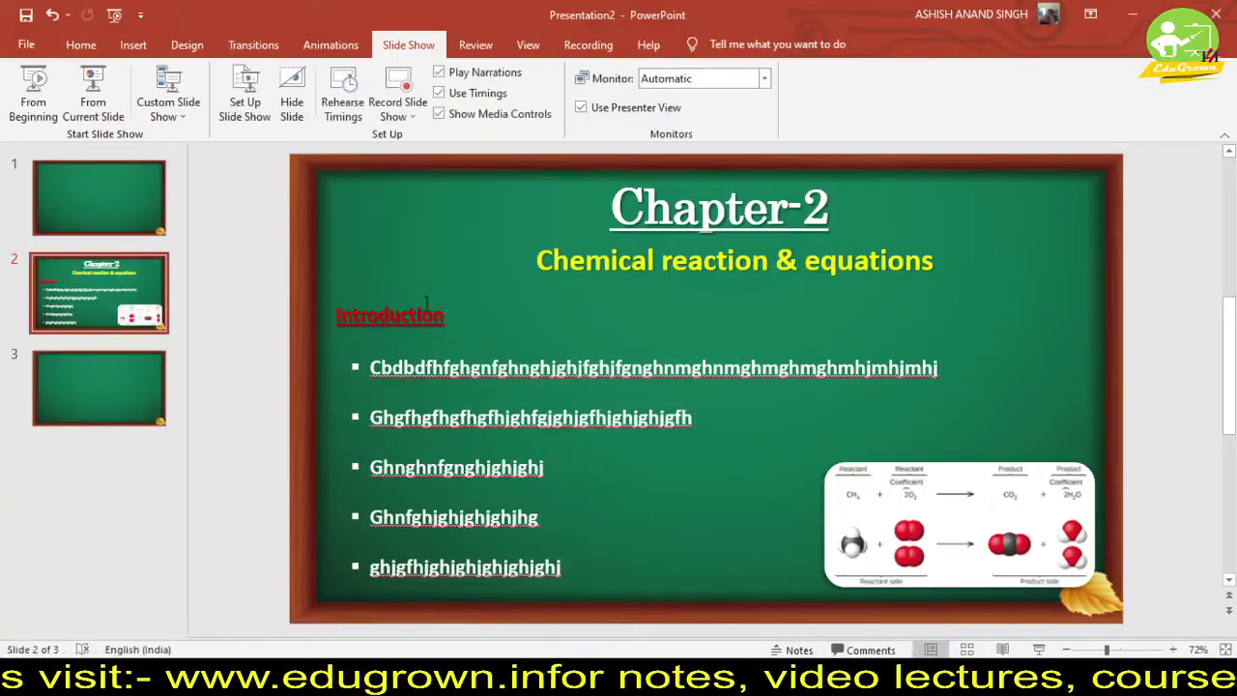
# - Give the Chapter-2 title a Float In entrance animation
pyautogui.click(717, 215)
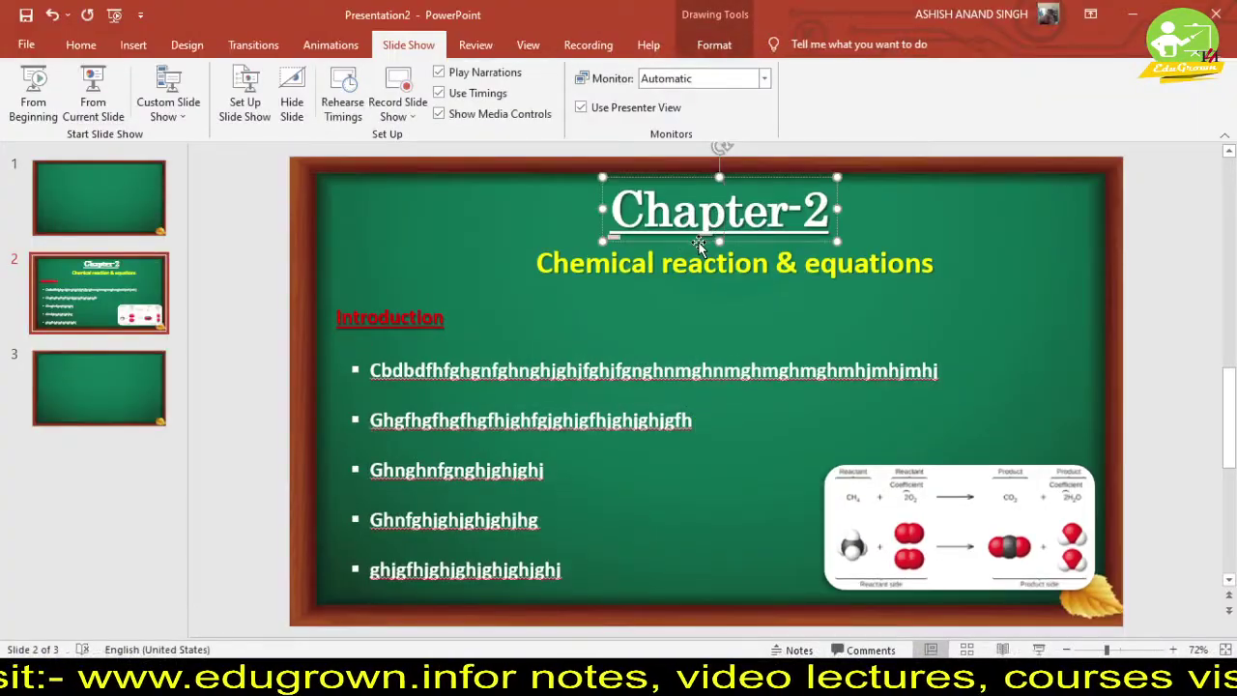
pyautogui.click(339, 44)
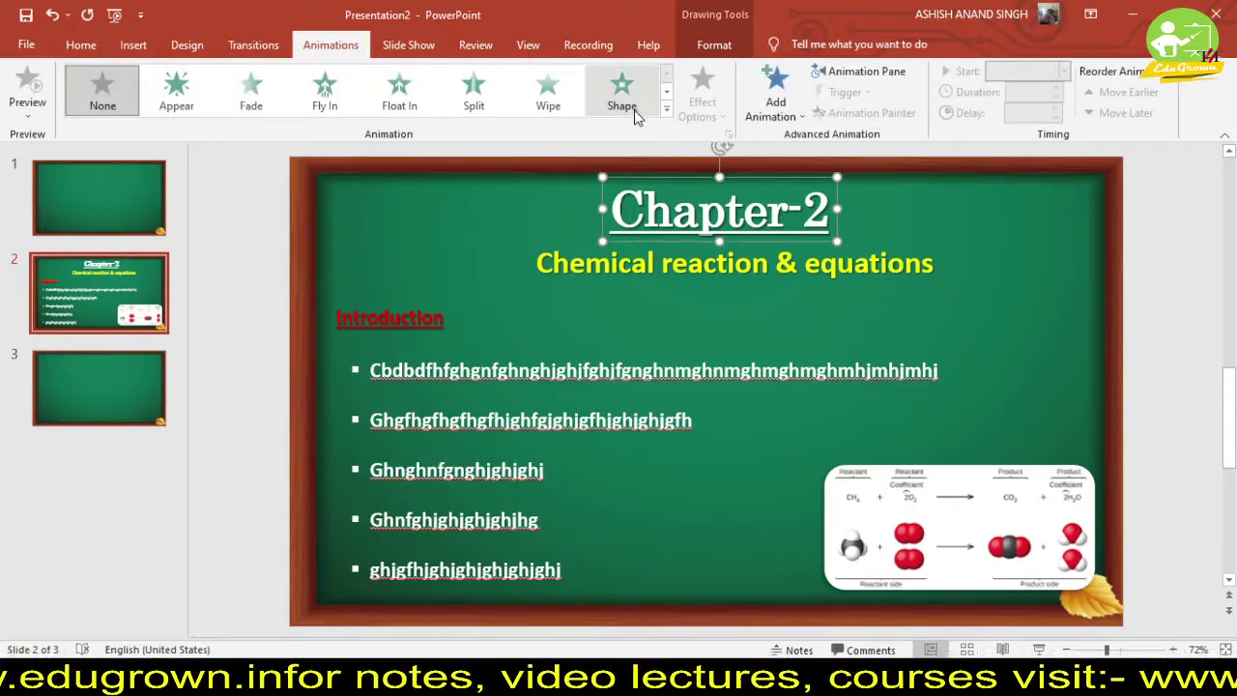
pyautogui.click(666, 109)
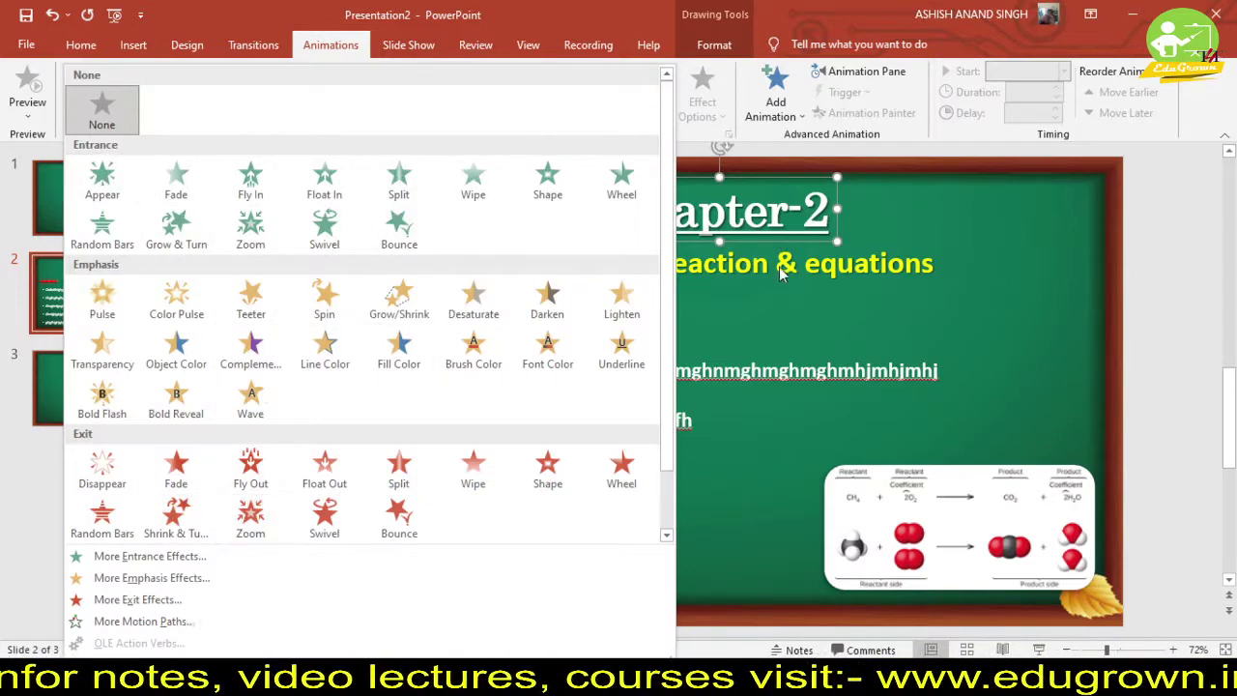
pyautogui.click(317, 182)
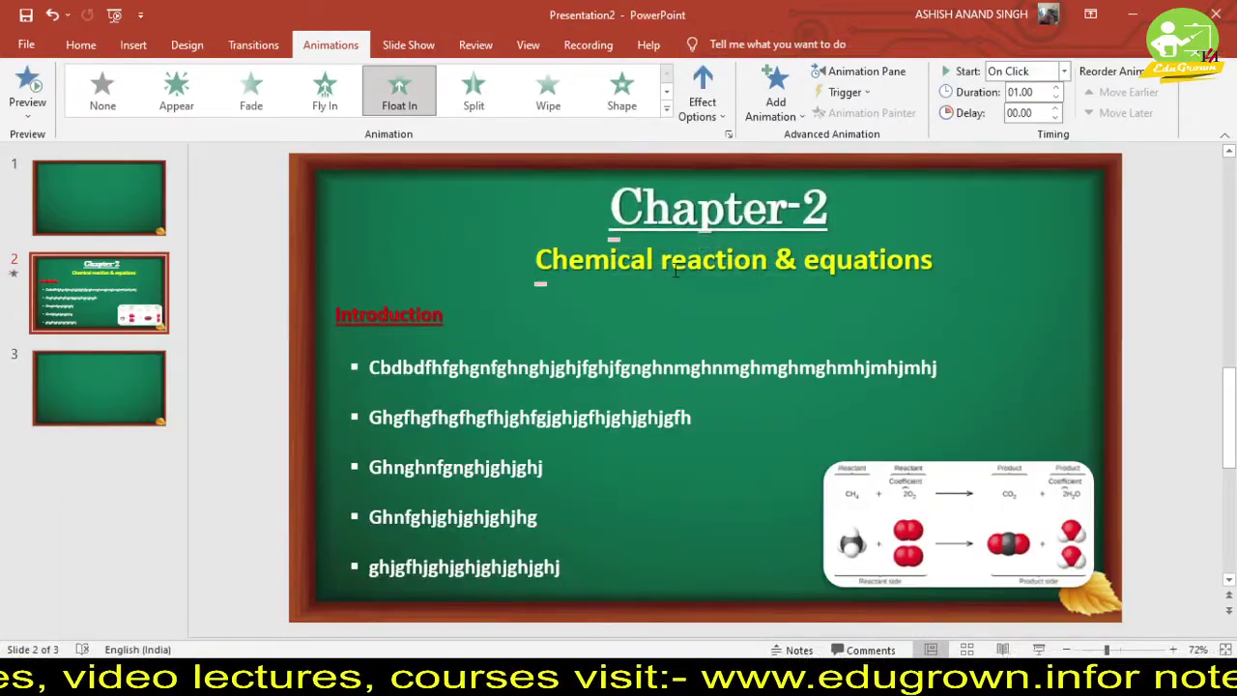
# - Apply Wipe to the 'Chemical reaction & equations' subtitle and the Introduction heading
pyautogui.click(678, 284)
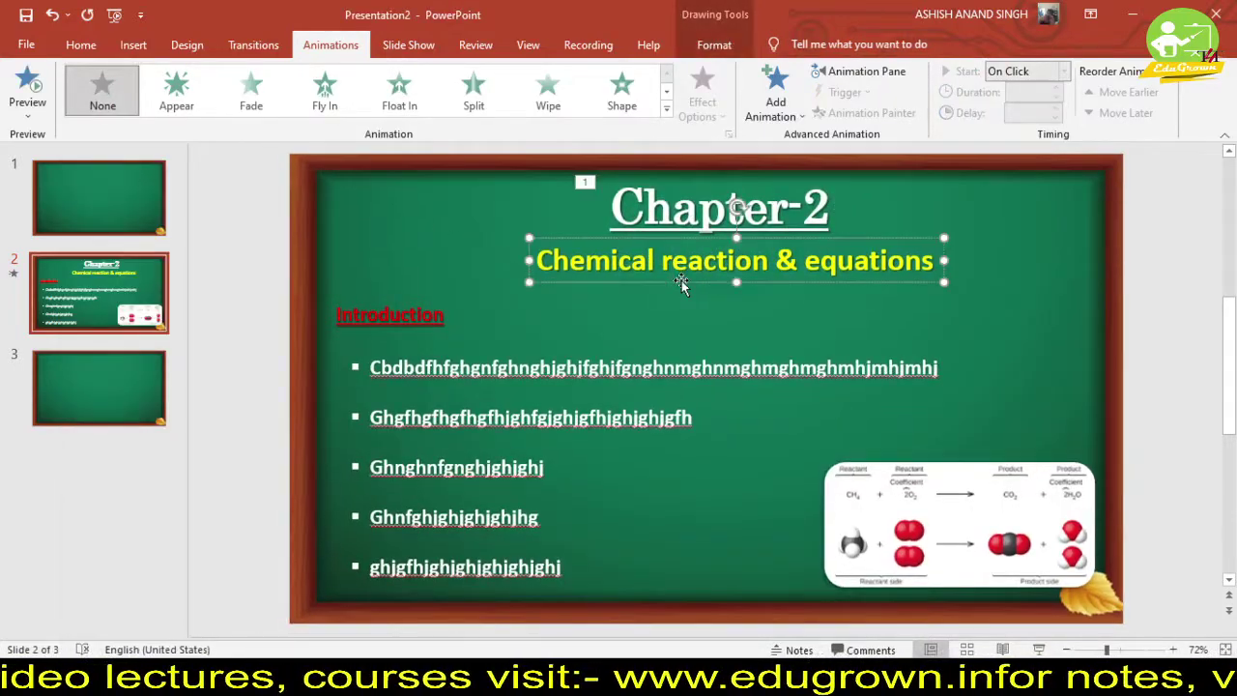
pyautogui.click(530, 103)
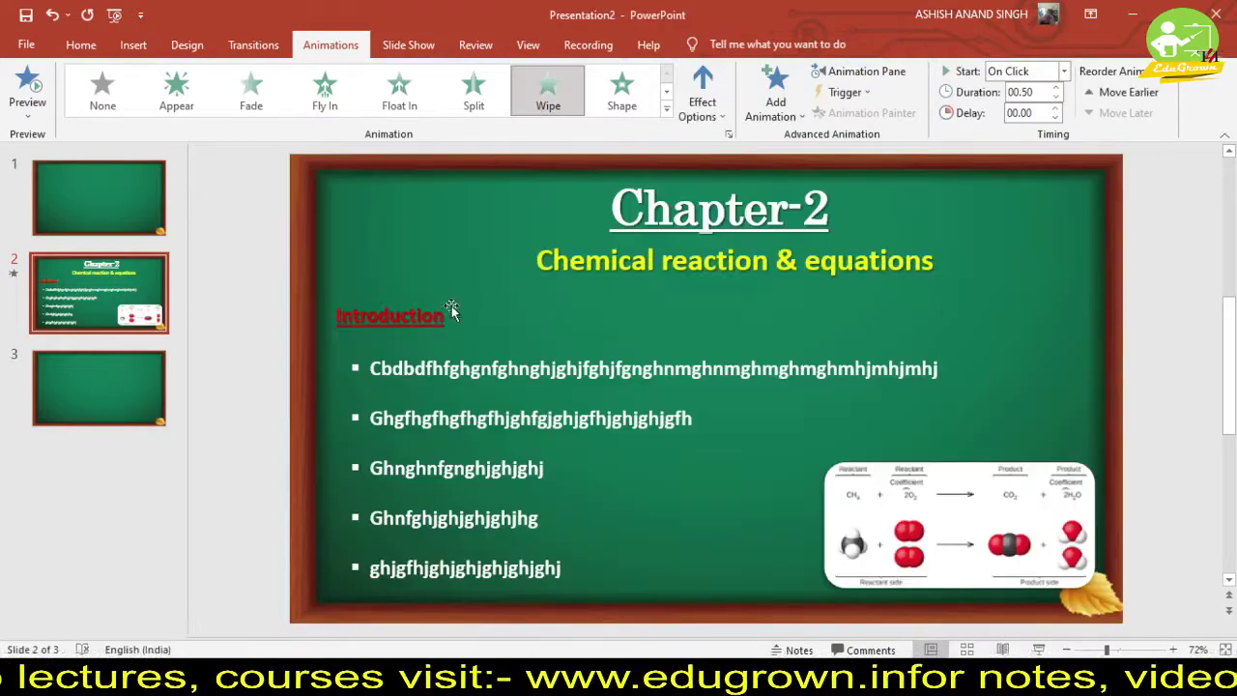
pyautogui.click(440, 301)
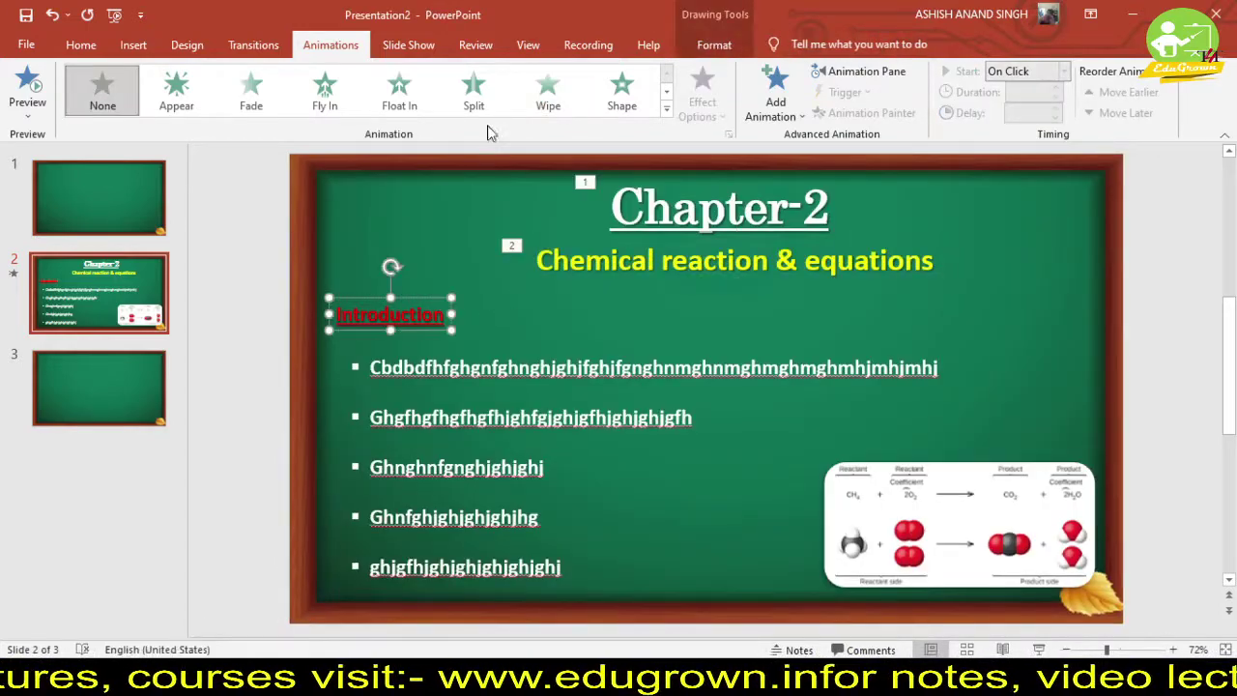
pyautogui.click(547, 104)
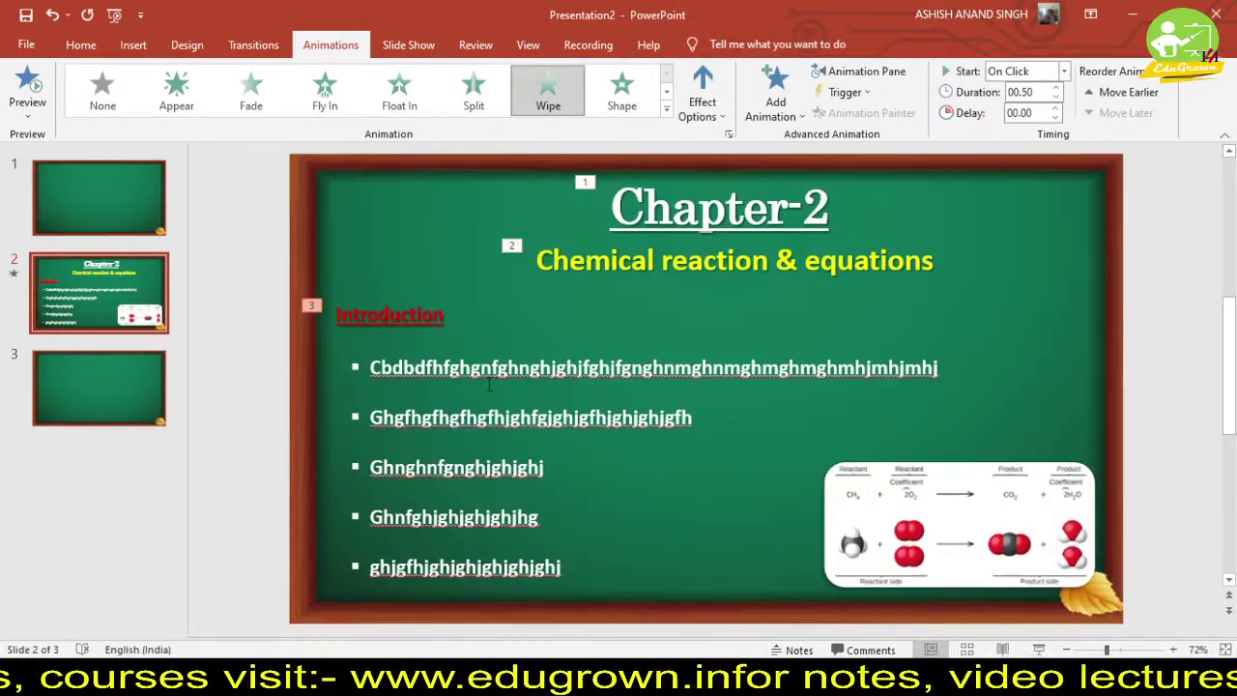
# - Make the bullet text box float in and the second bullet line fly in
pyautogui.click(425, 359)
pyautogui.moveTo(370, 368); pyautogui.dragTo(935, 368)
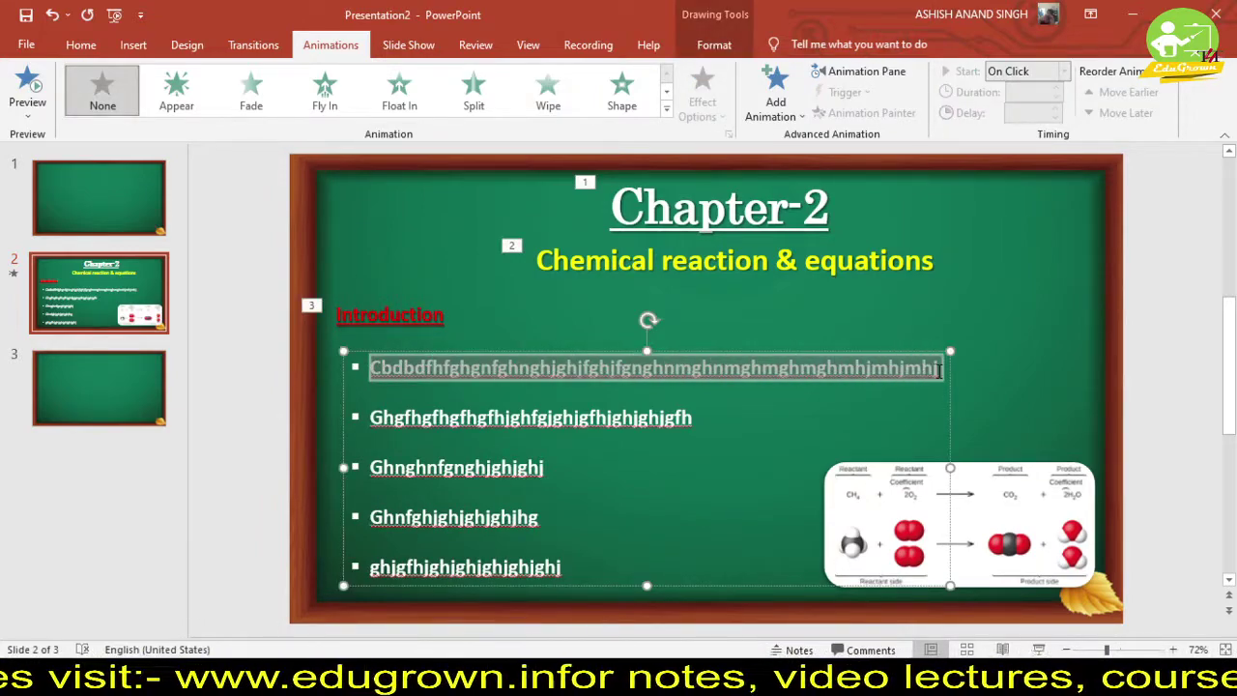
pyautogui.click(399, 89)
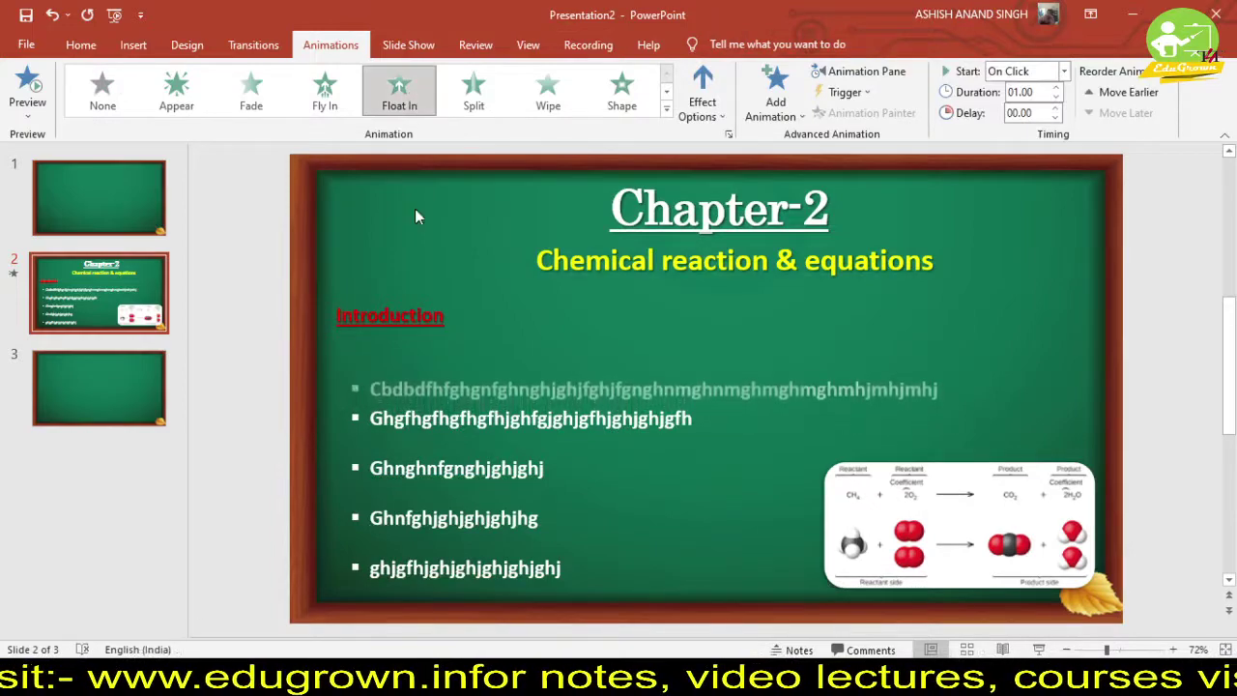
pyautogui.click(380, 417)
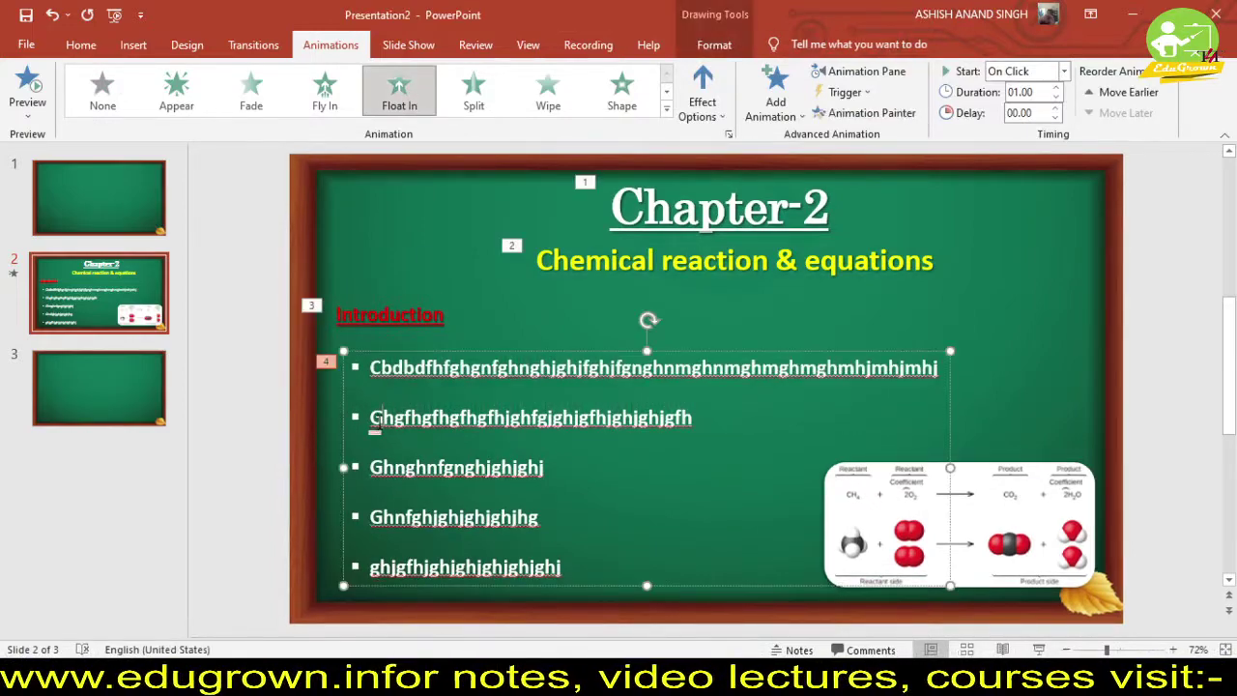
pyautogui.moveTo(370, 417); pyautogui.dragTo(692, 416)
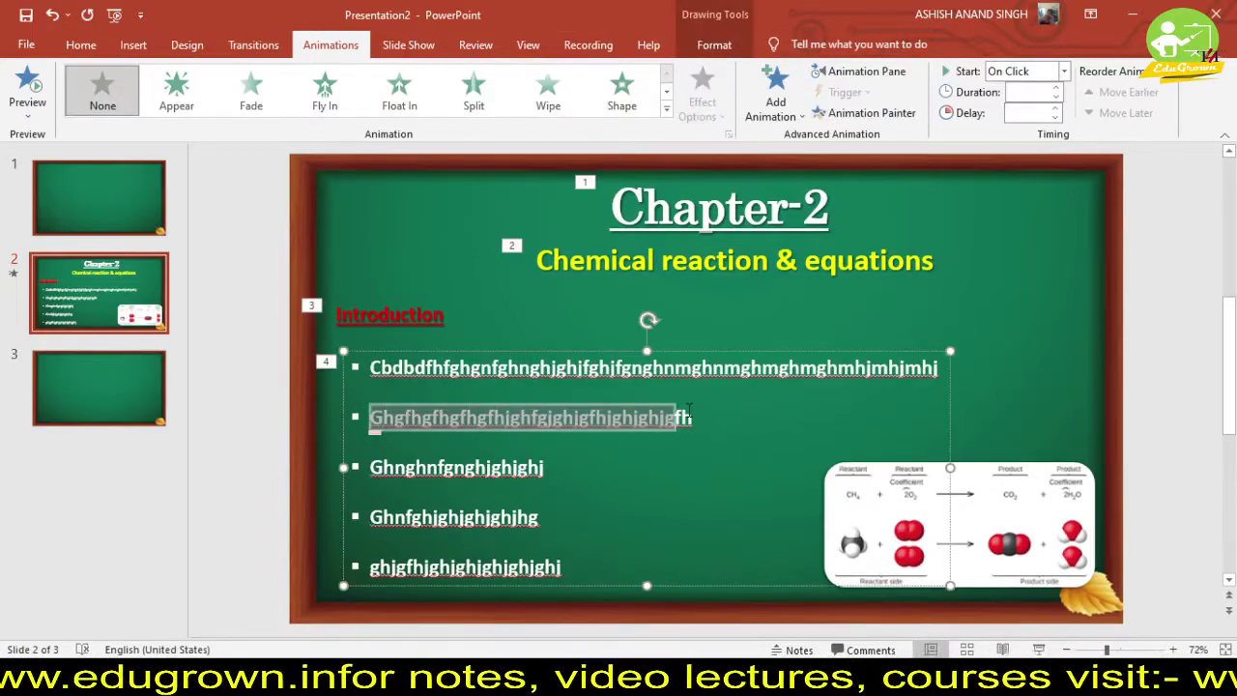
pyautogui.click(326, 89)
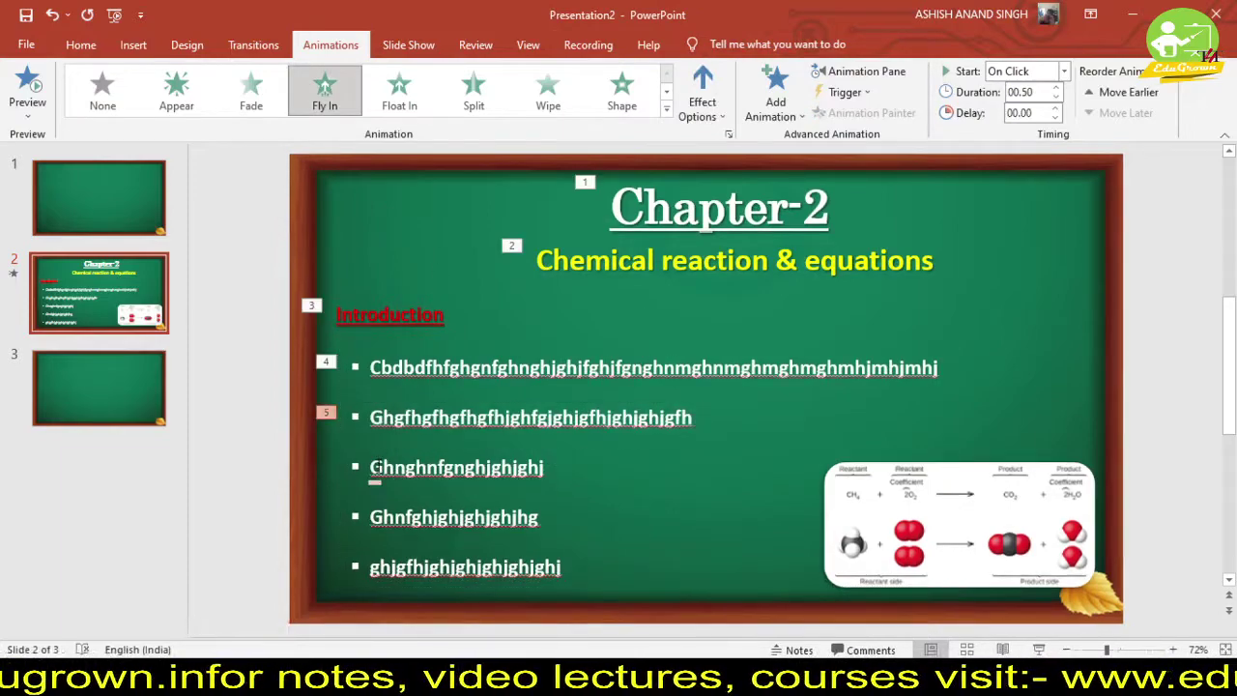
# - Make the third, fourth and fifth bullet lines each fly in separately
pyautogui.moveTo(370, 468); pyautogui.dragTo(551, 466)
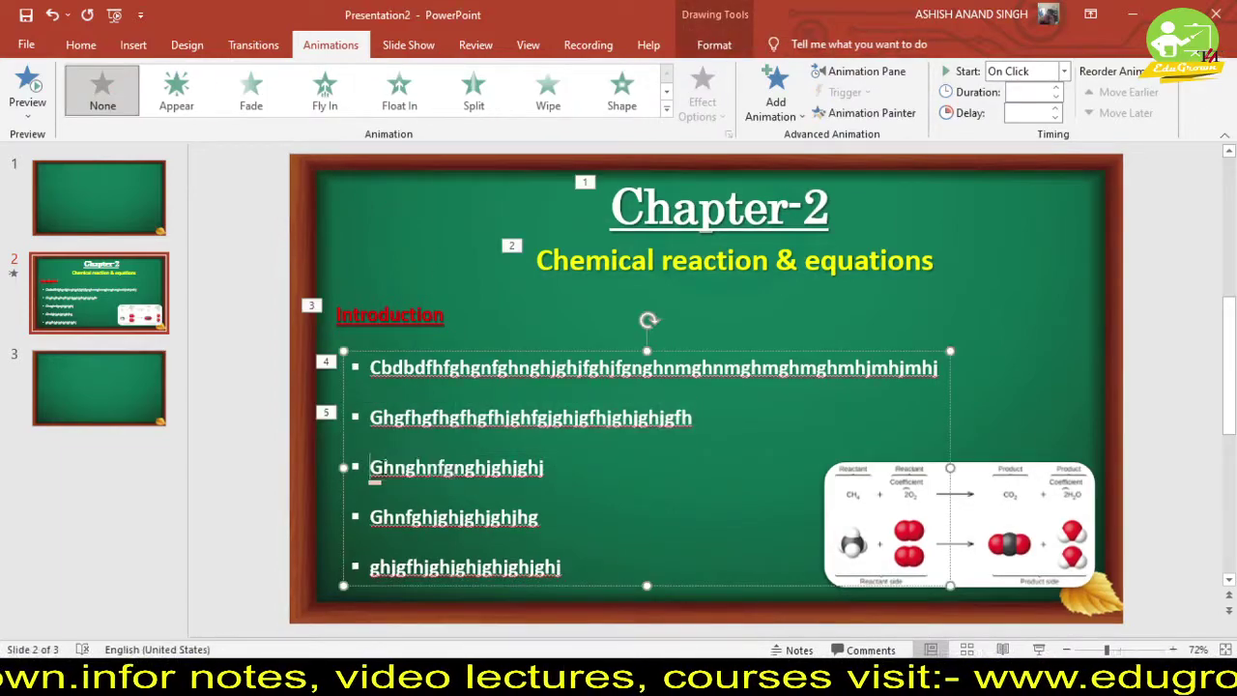
pyautogui.click(324, 87)
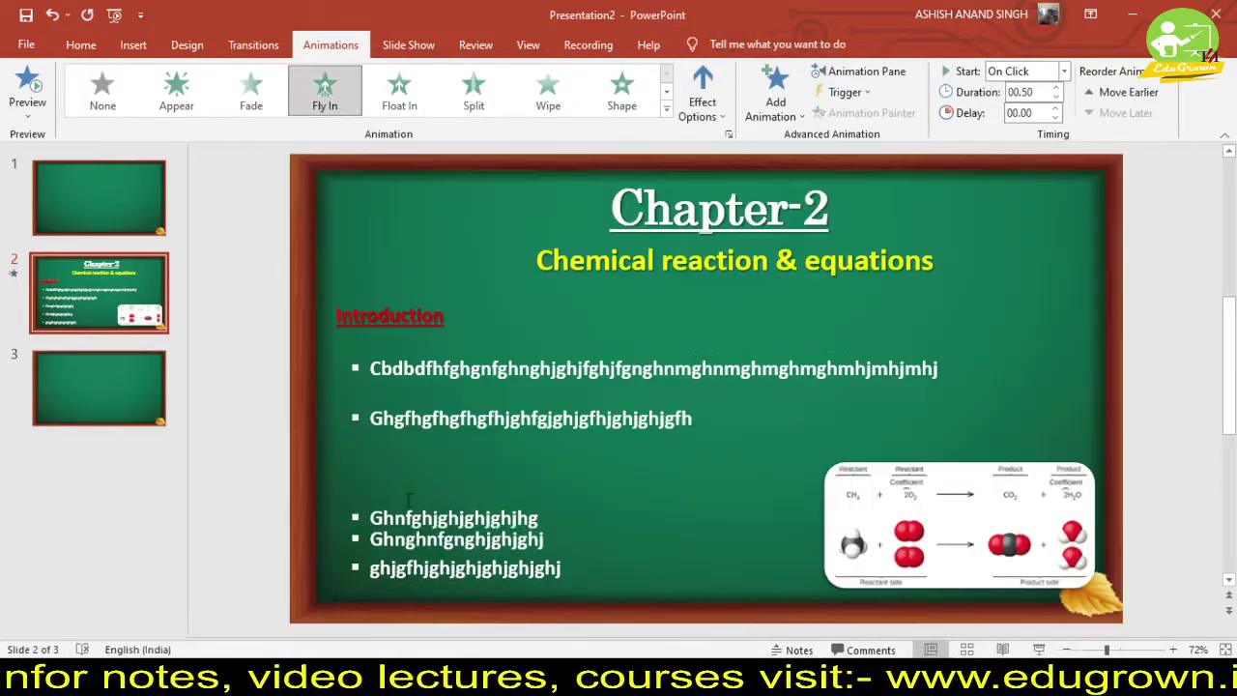
pyautogui.click(376, 519)
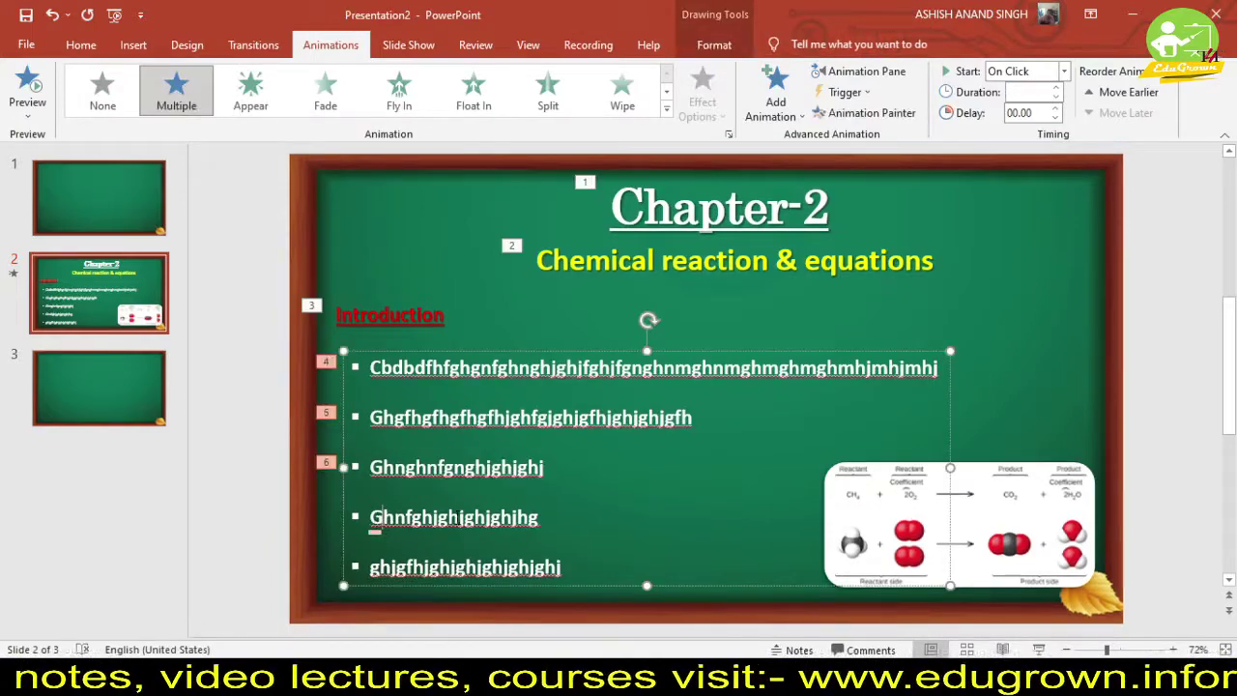
pyautogui.doubleClick(457, 518)
pyautogui.click(325, 87)
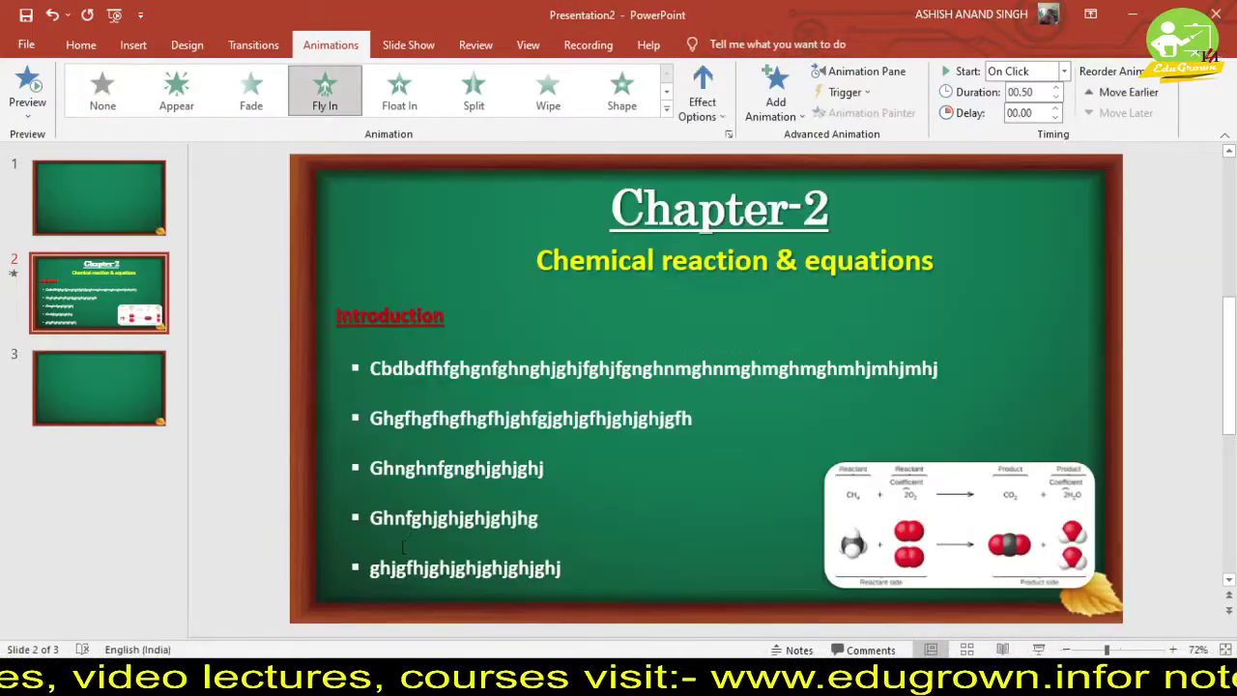
pyautogui.click(375, 567)
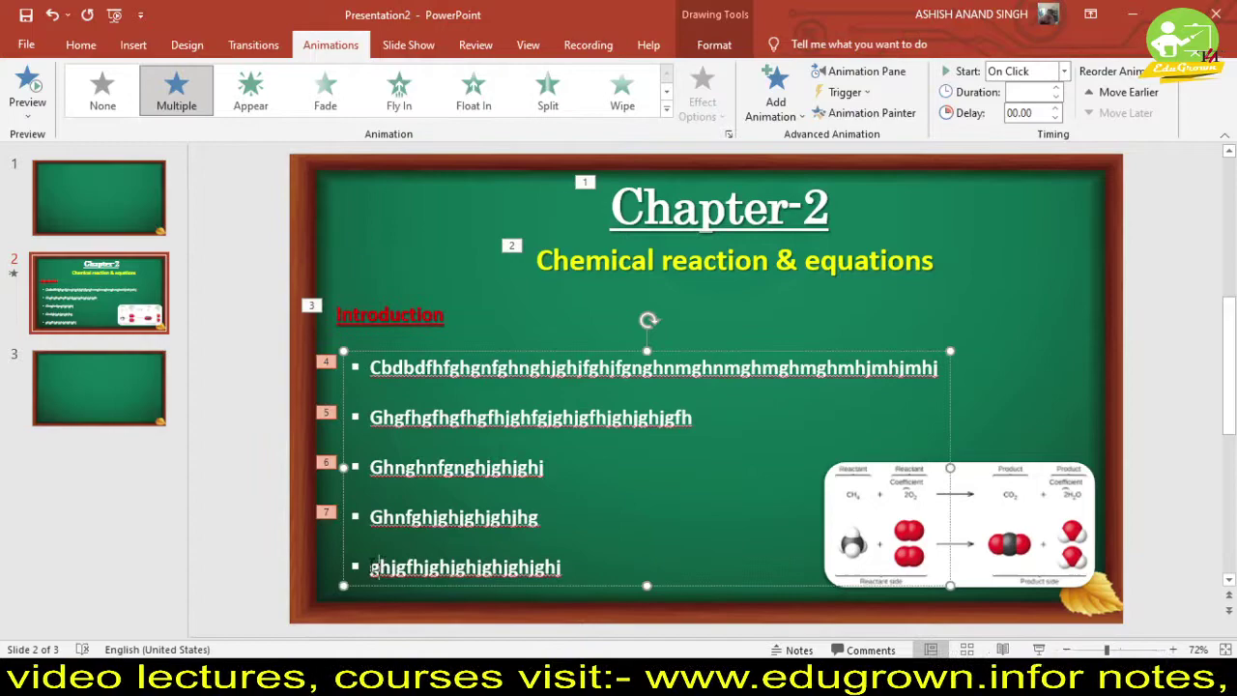
pyautogui.doubleClick(568, 566)
pyautogui.click(325, 87)
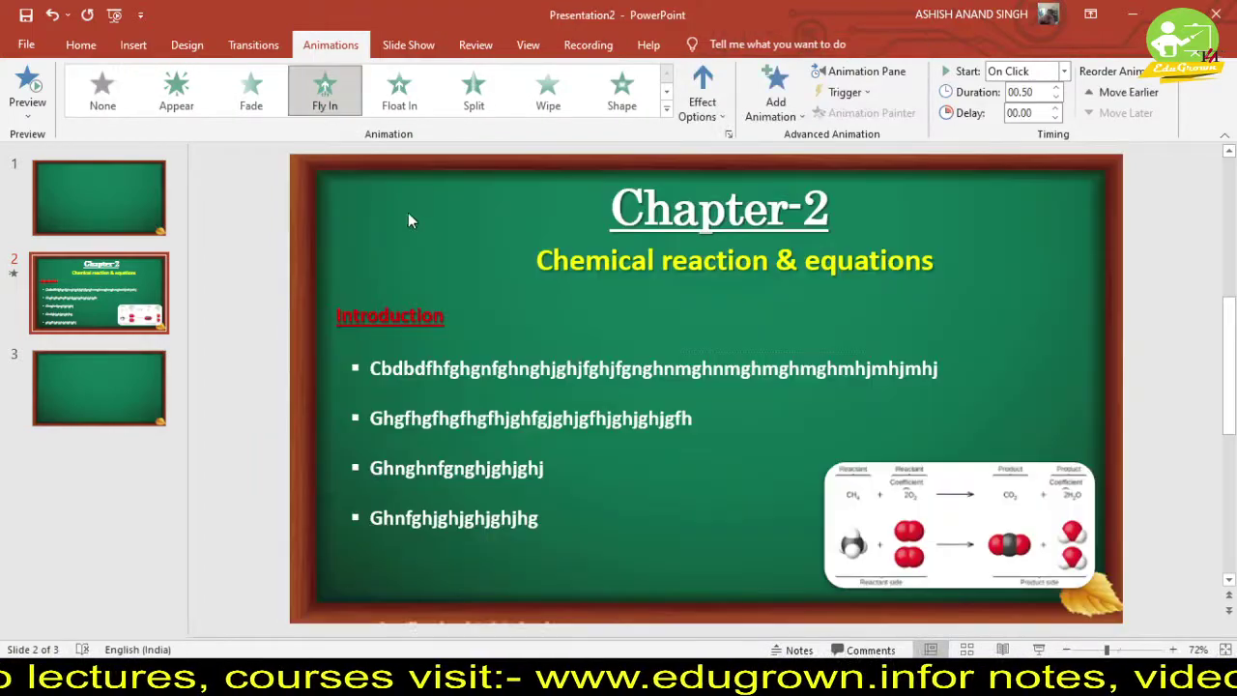
# - Give the chemical equation picture a Float In entrance animation
pyautogui.click(1029, 512)
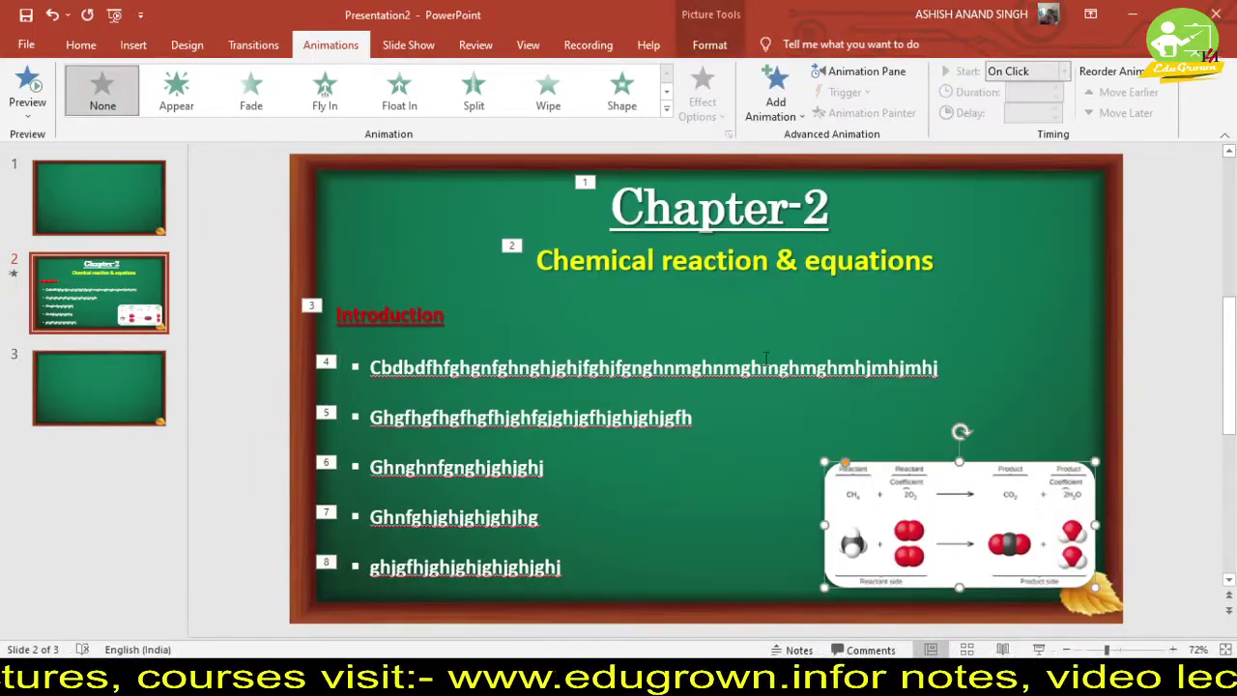
pyautogui.click(399, 92)
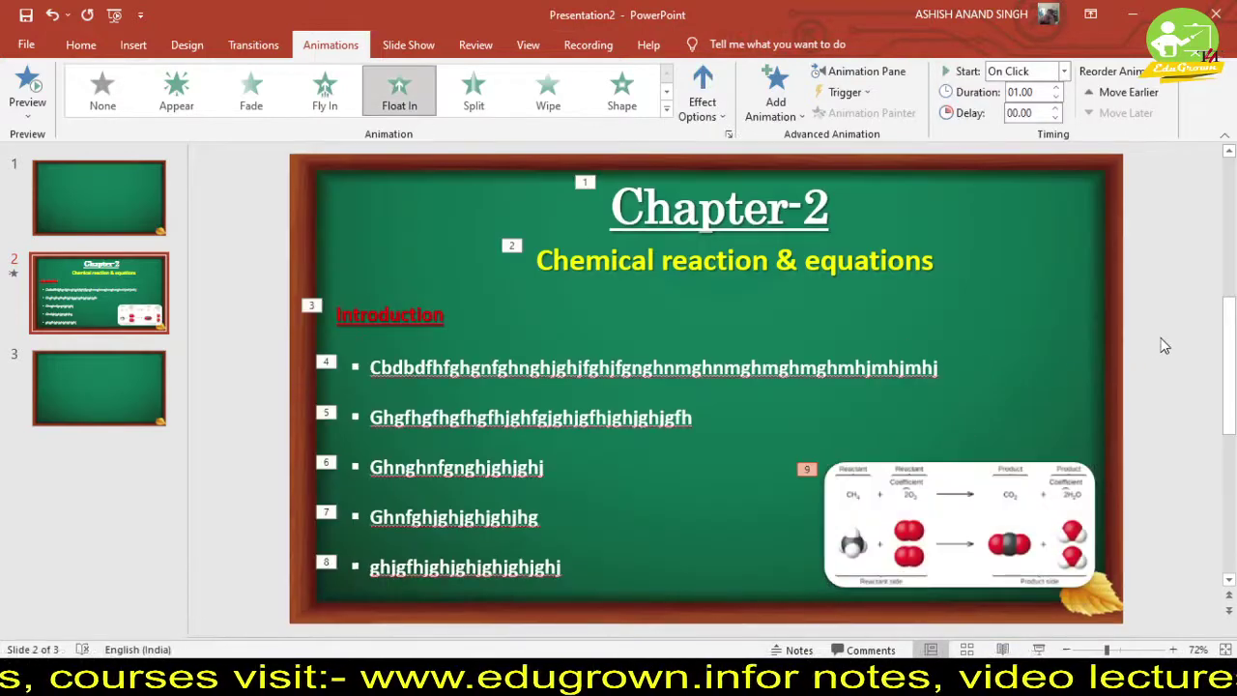
pyautogui.click(408, 45)
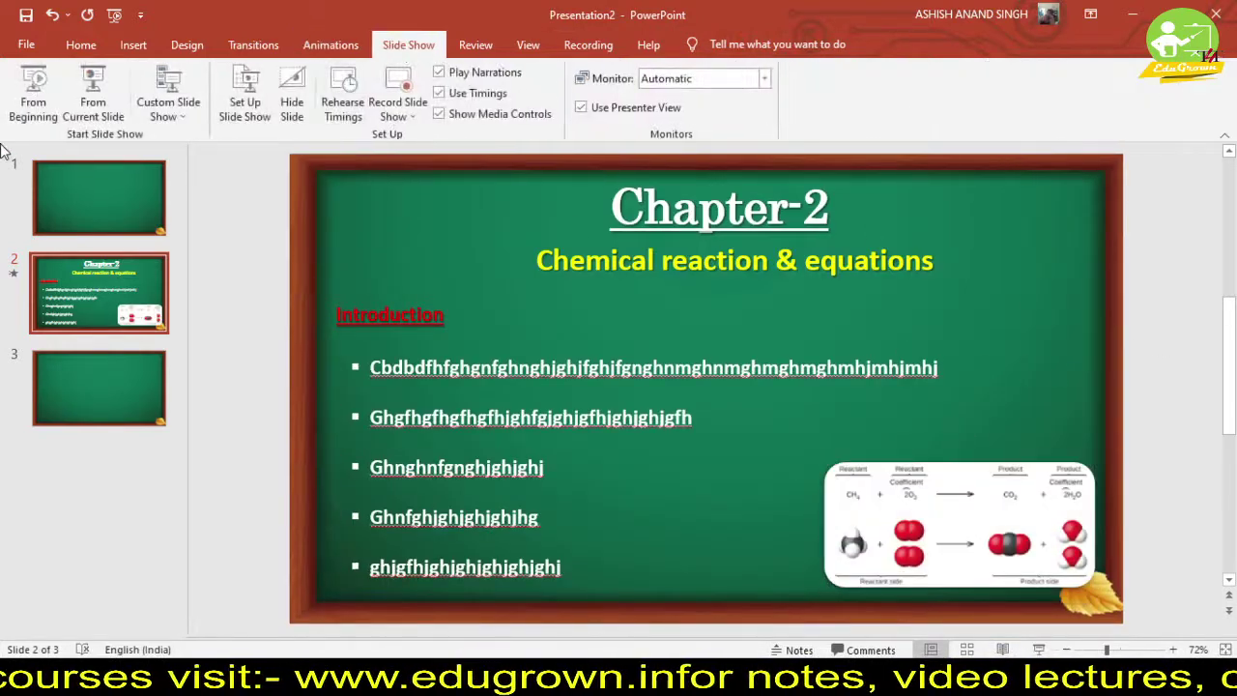
pyautogui.click(97, 89)
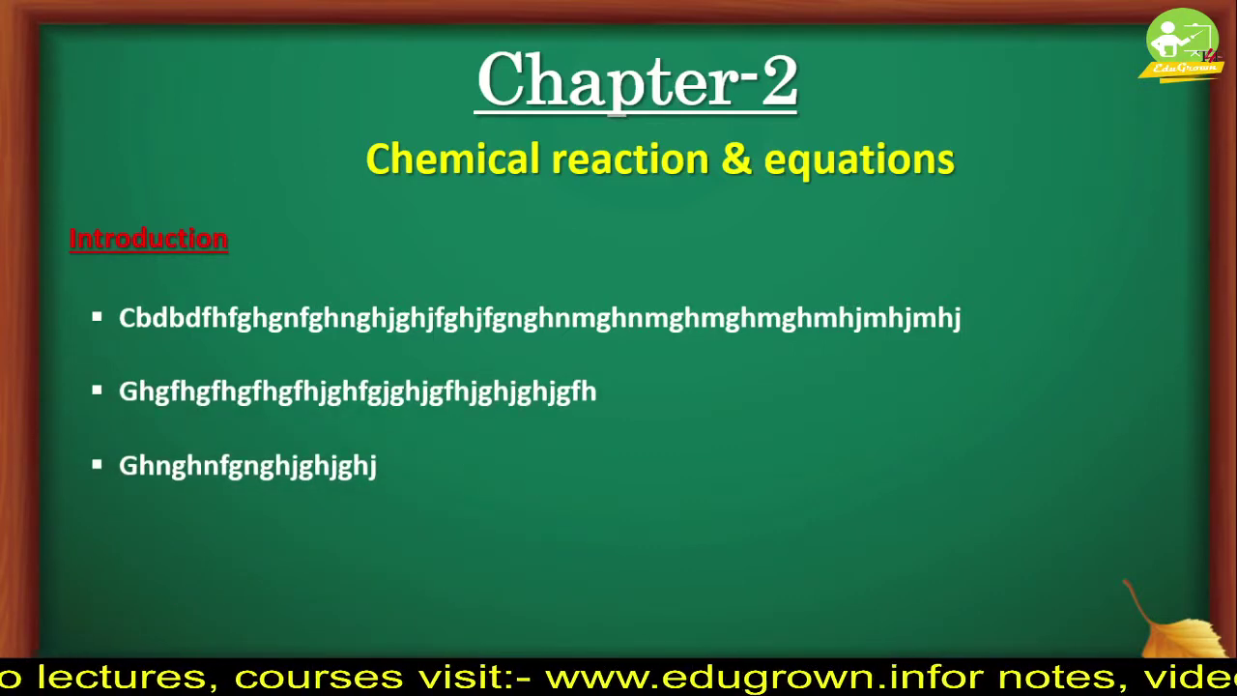
pyautogui.click(43, 666)
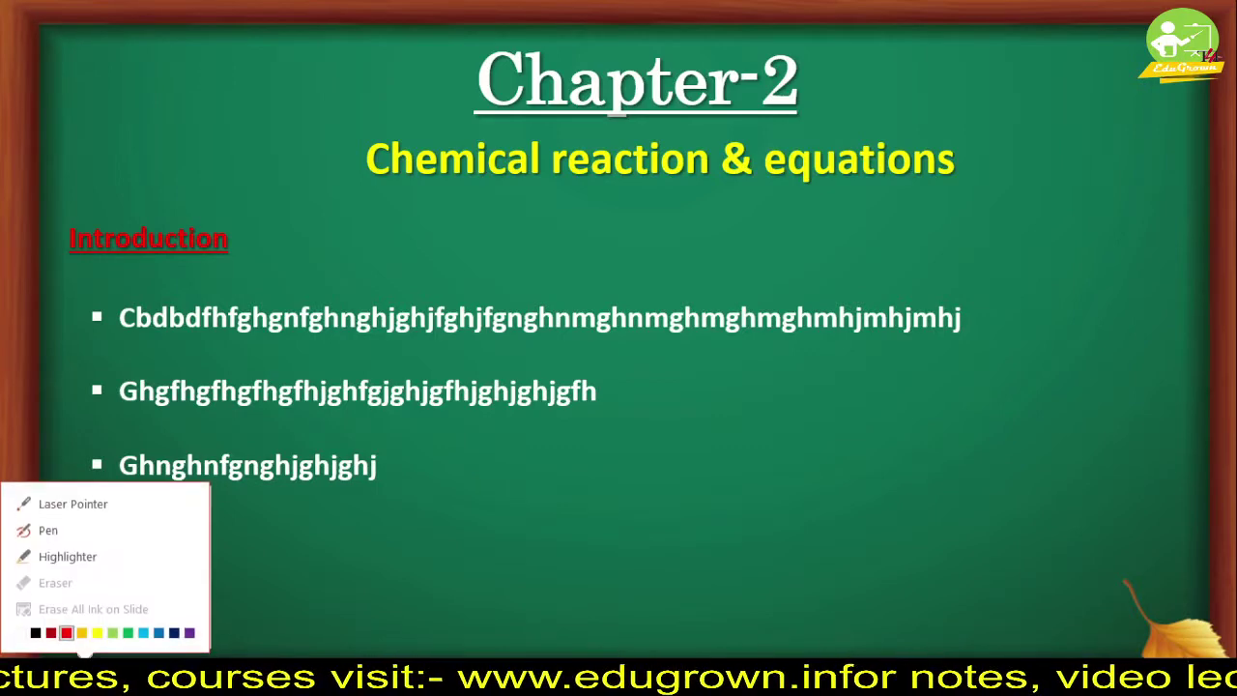
pyautogui.click(99, 637)
pyautogui.moveTo(382, 348); pyautogui.dragTo(529, 337)
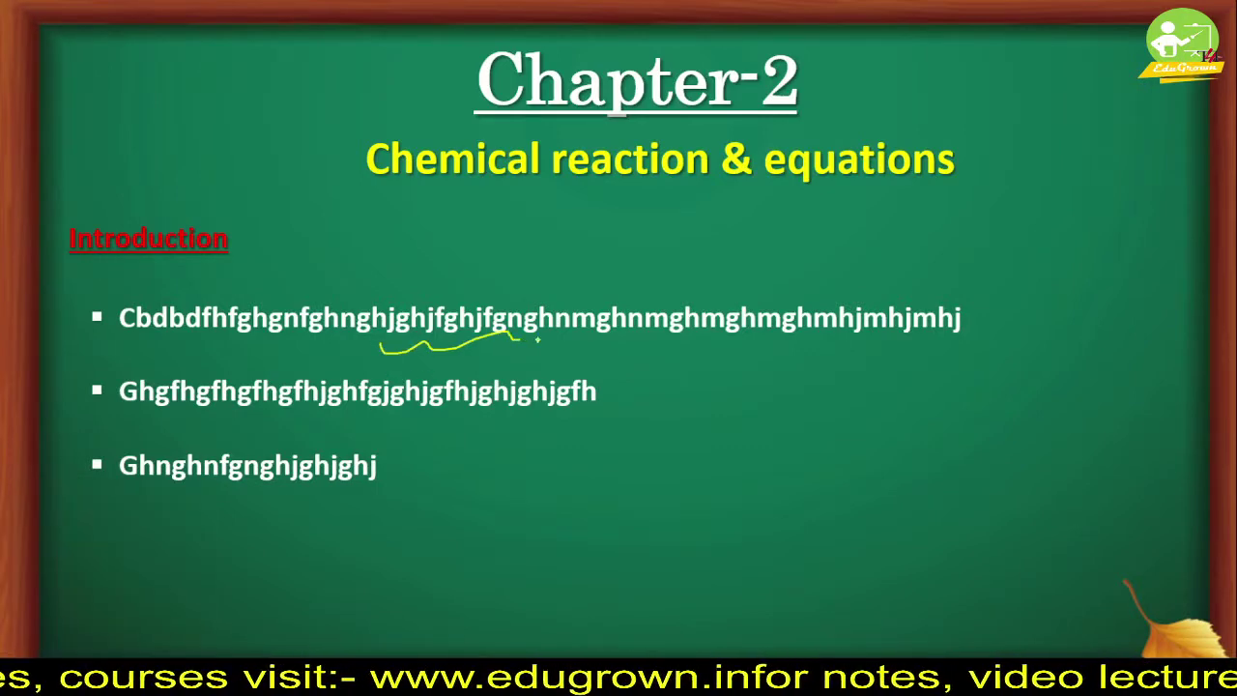
pyautogui.moveTo(660, 188)
pyautogui.mouseDown()
pyautogui.moveTo(713, 279)
pyautogui.moveTo(660, 187)
pyautogui.mouseUp()
pyautogui.moveTo(785, 214)
pyautogui.mouseDown()
pyautogui.moveTo(825, 217)
pyautogui.moveTo(822, 263)
pyautogui.moveTo(895, 271)
pyautogui.mouseUp()
pyautogui.moveTo(882, 253)
pyautogui.mouseDown()
pyautogui.moveTo(926, 224)
pyautogui.moveTo(916, 255)
pyautogui.mouseUp()
pyautogui.moveTo(980, 204); pyautogui.dragTo(982, 206)
pyautogui.moveTo(1032, 241); pyautogui.dragTo(1071, 257)
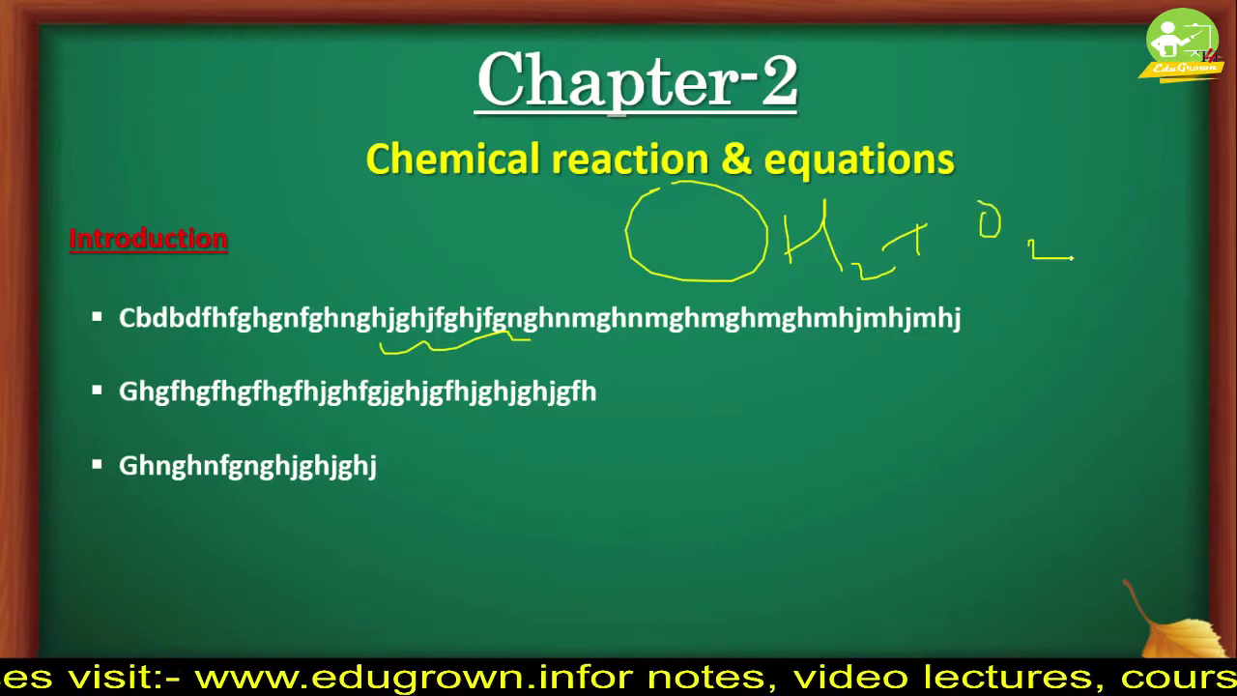
pyautogui.moveTo(1048, 216)
pyautogui.mouseDown()
pyautogui.moveTo(1134, 216)
pyautogui.moveTo(1133, 238)
pyautogui.moveTo(1220, 230)
pyautogui.mouseUp()
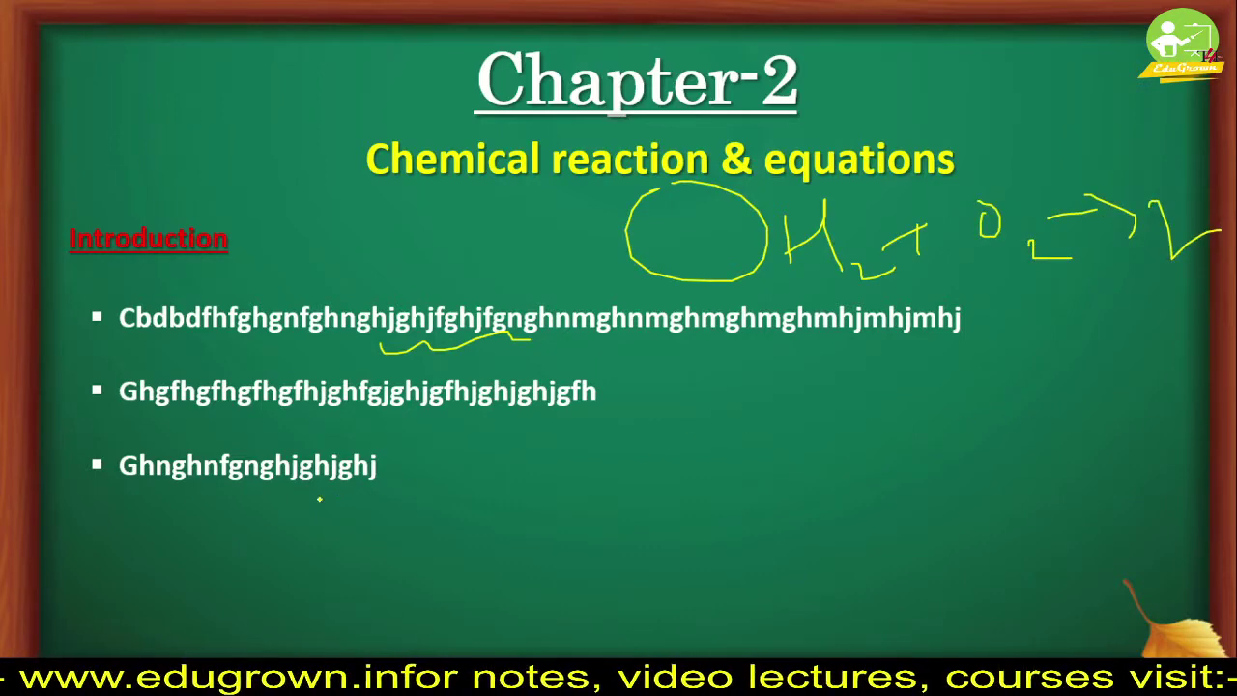
pyautogui.moveTo(317, 500); pyautogui.dragTo(385, 500)
pyautogui.press('Down')
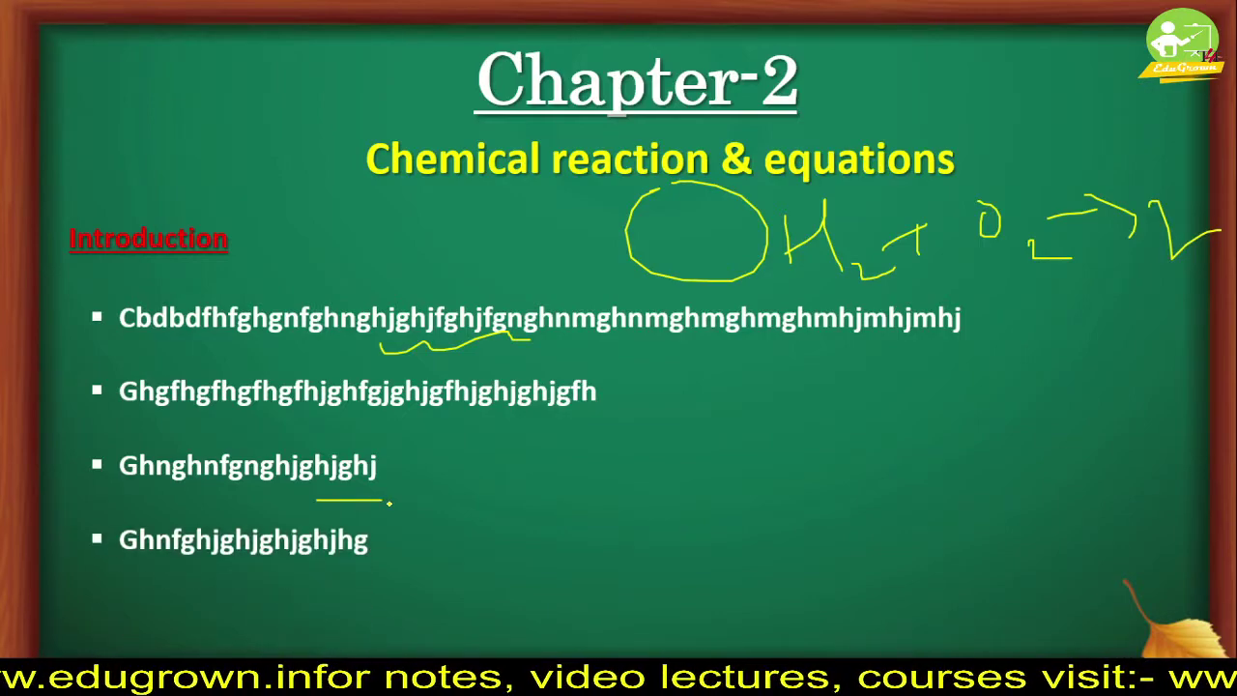
pyautogui.press('Down')
pyautogui.press('Down')
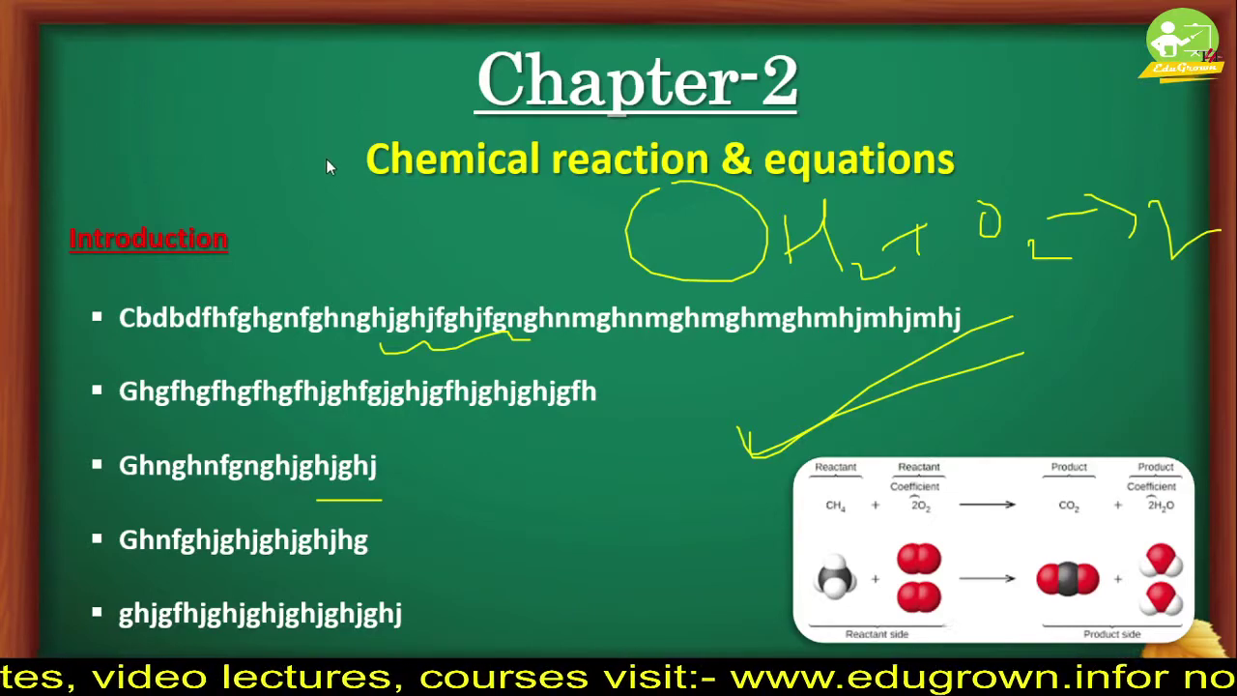
pyautogui.press('Escape')
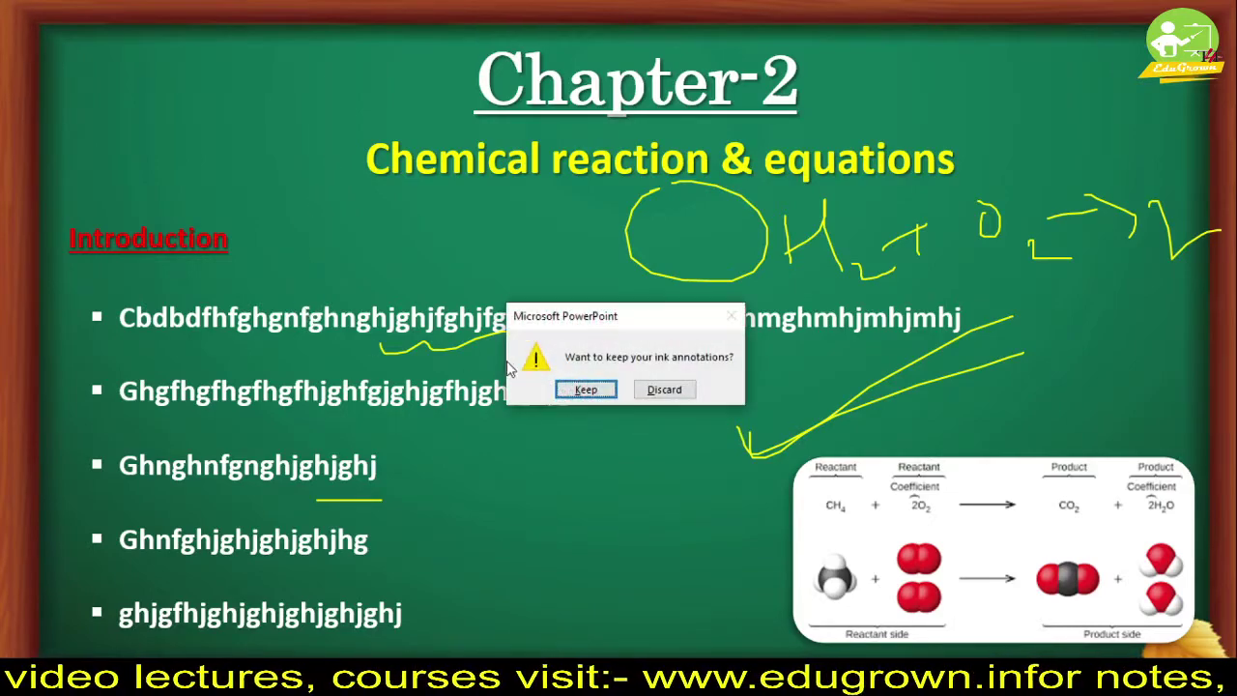
pyautogui.click(664, 390)
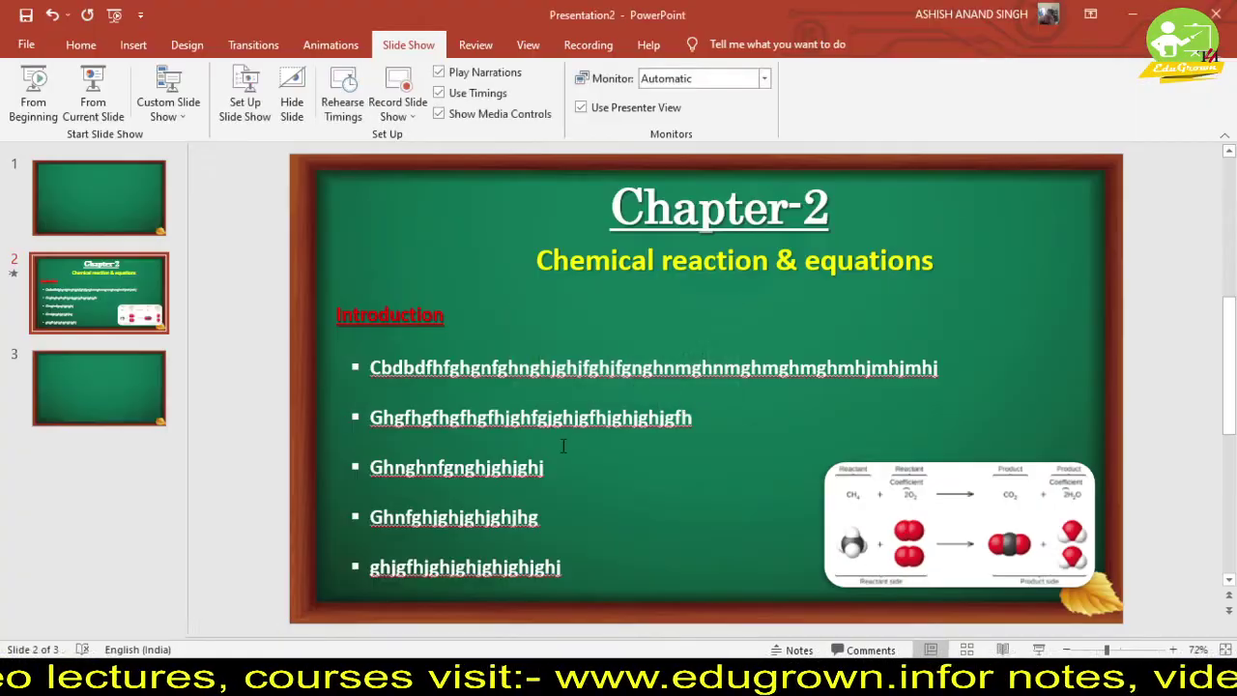
# - Go to blank slide 3, minimize PowerPoint, and close Chrome's search-by-image panel
pyautogui.click(40, 385)
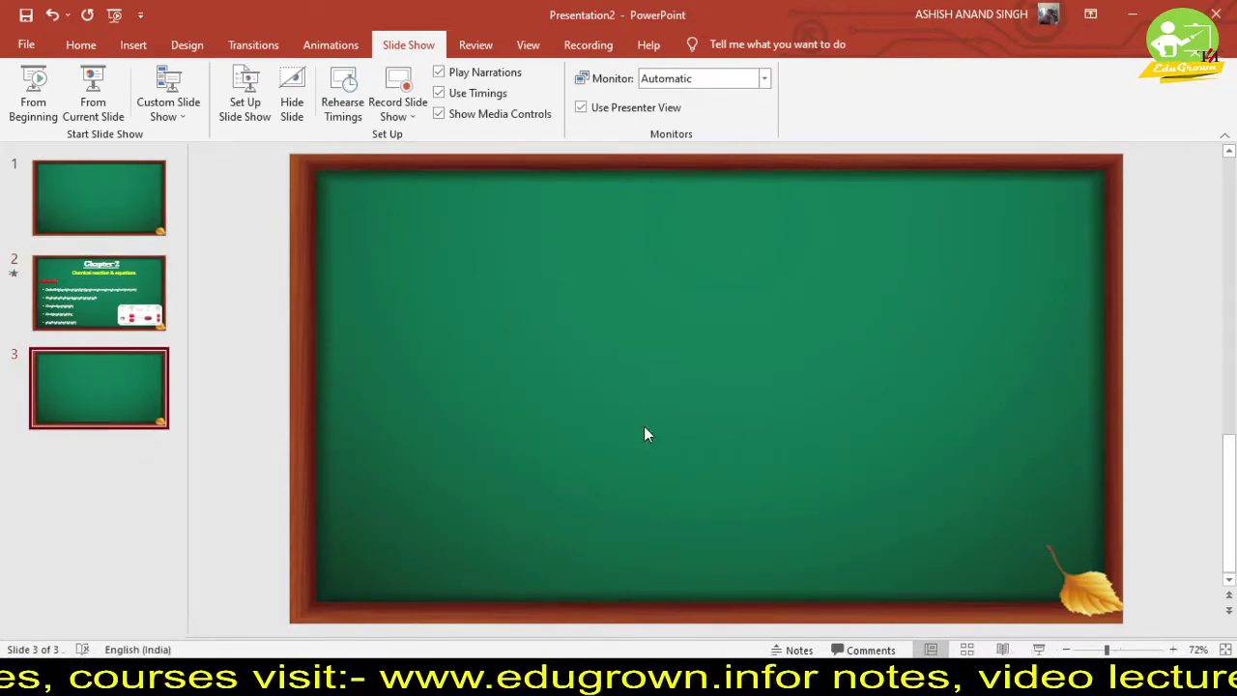
pyautogui.click(1138, 15)
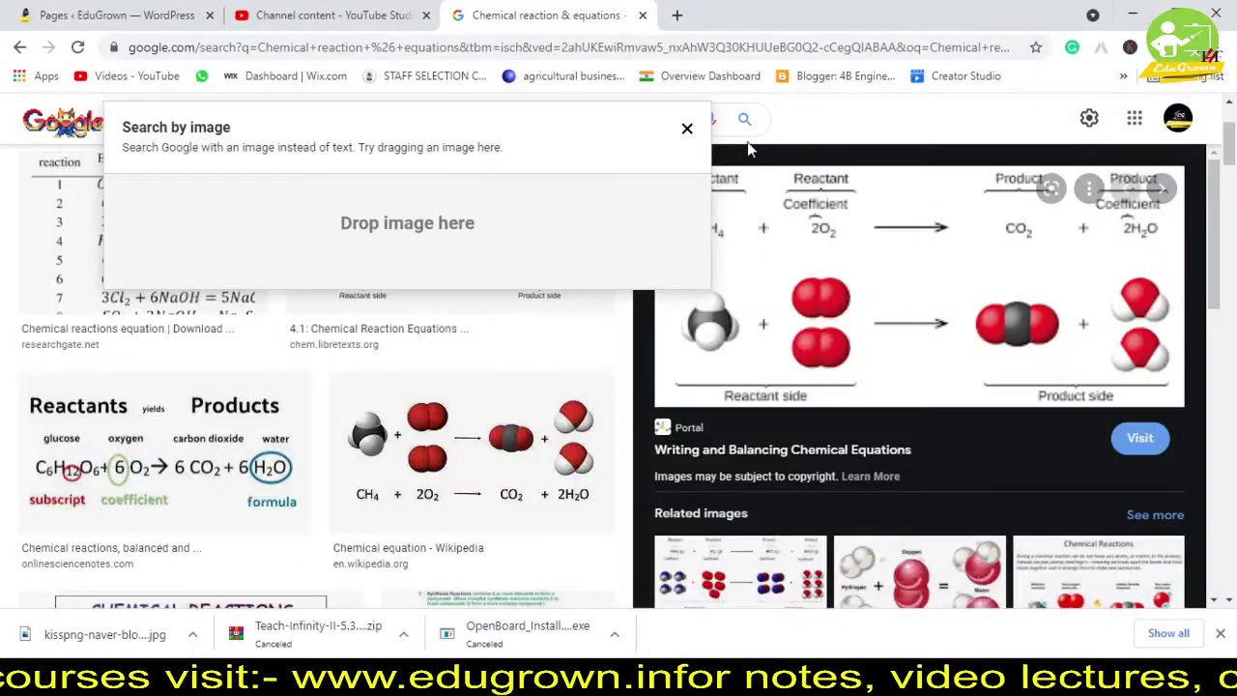
pyautogui.click(685, 132)
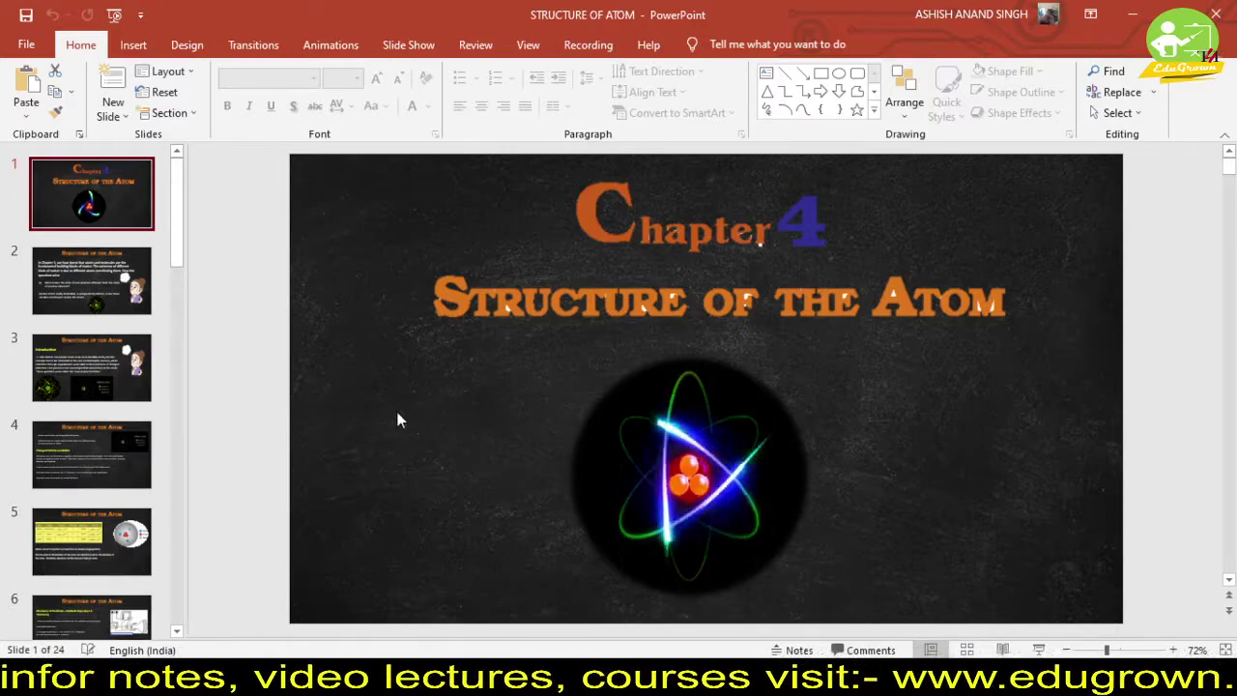
# - Browse slides 2 through 5 of the STRUCTURE OF ATOM presentation
pyautogui.click(68, 282)
pyautogui.click(76, 344)
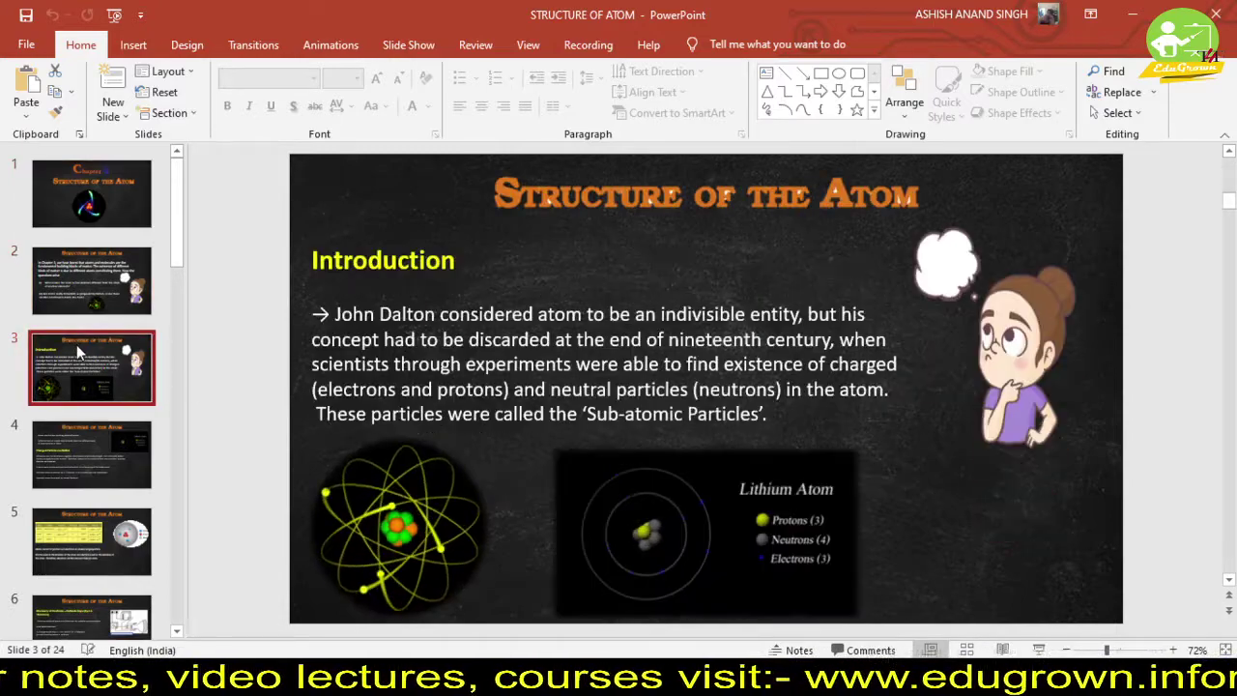
pyautogui.click(95, 431)
pyautogui.scroll(-2, 96, 434)
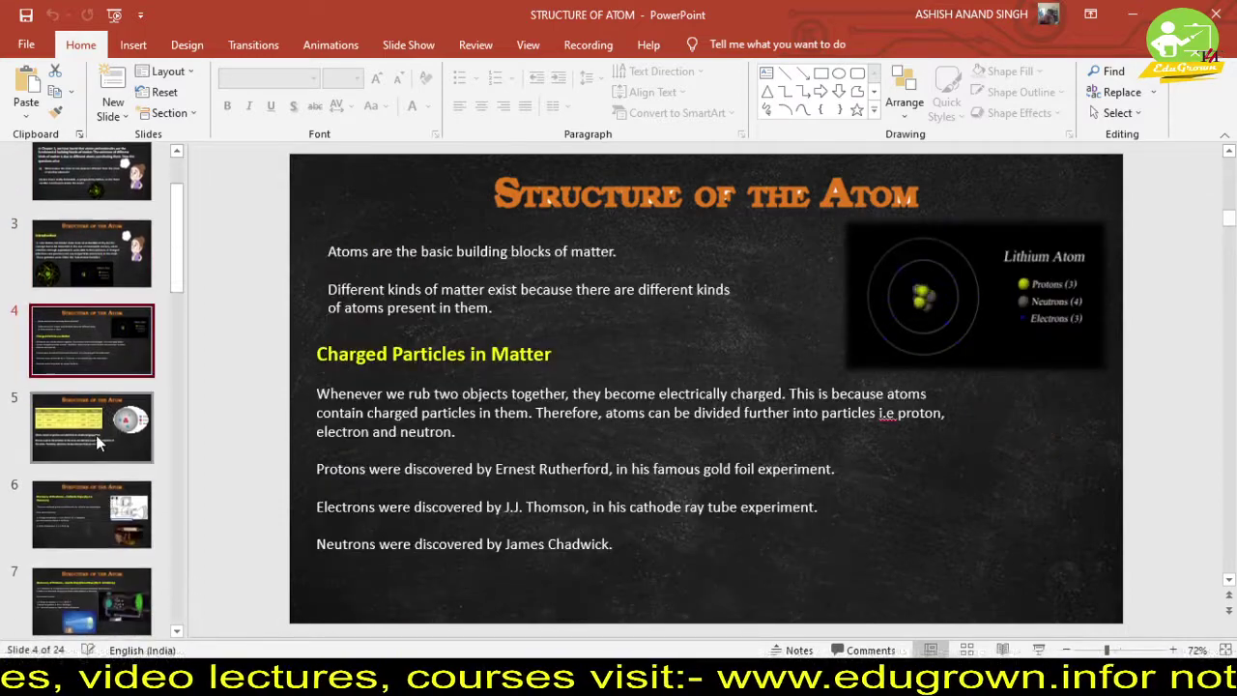
pyautogui.click(95, 435)
# - Play the slideshow from the Chapter 4 title slide
pyautogui.scroll(3, 85, 441)
pyautogui.click(99, 183)
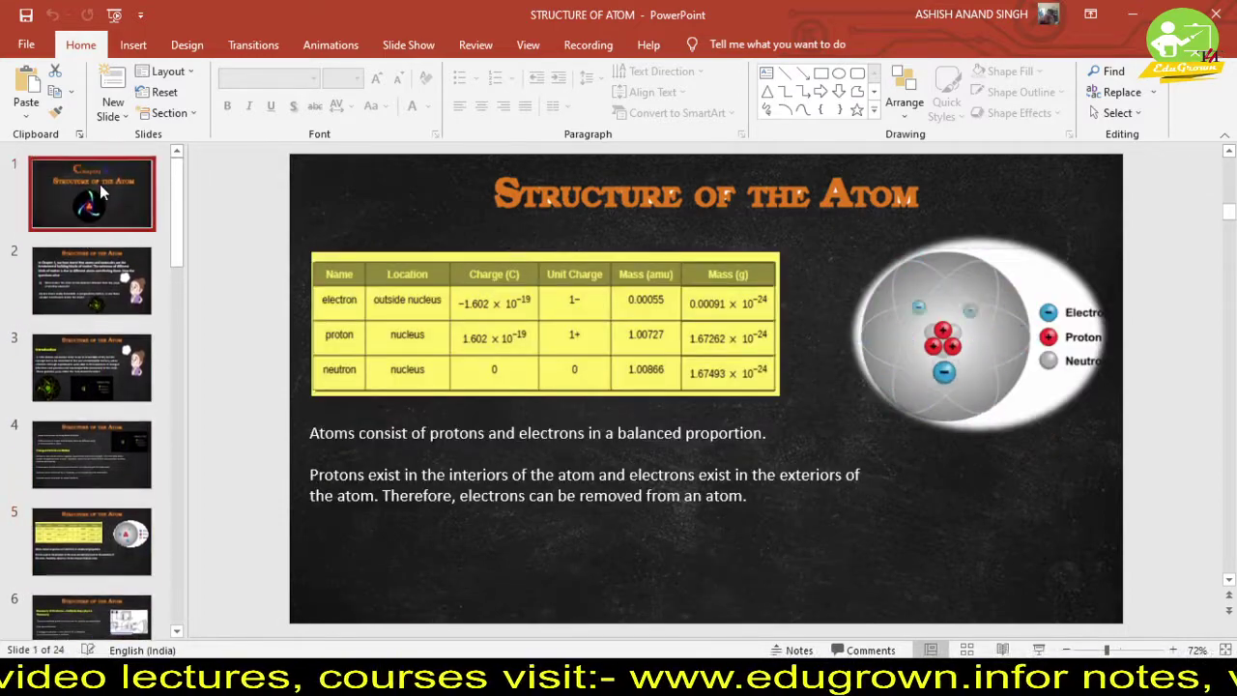
pyautogui.click(423, 46)
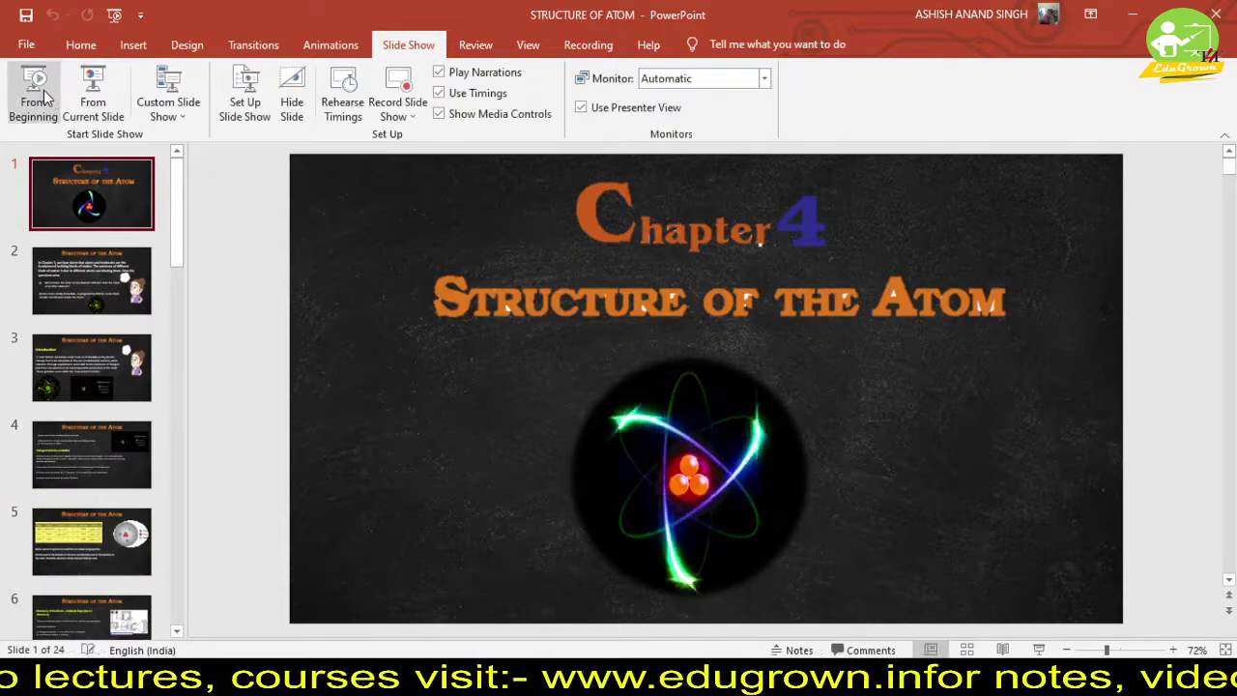
pyautogui.click(34, 92)
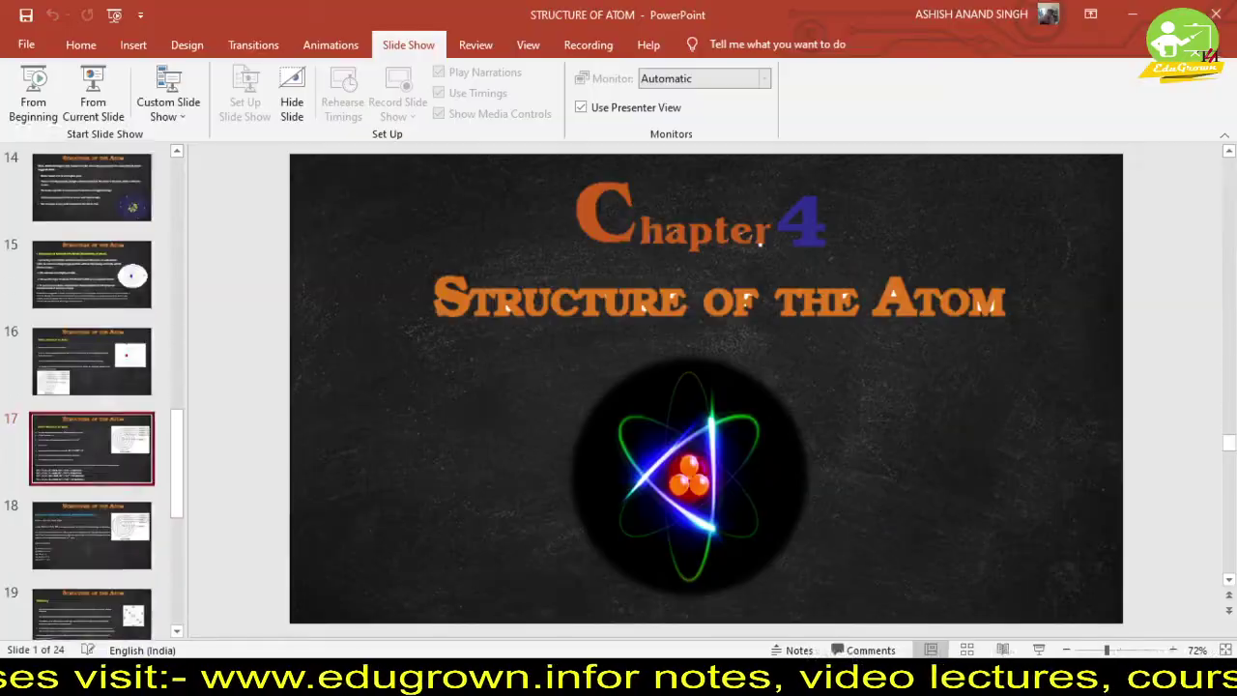
# - Shift the atom animation on slide 1 slightly to the right
pyautogui.scroll(10, 160, 392)
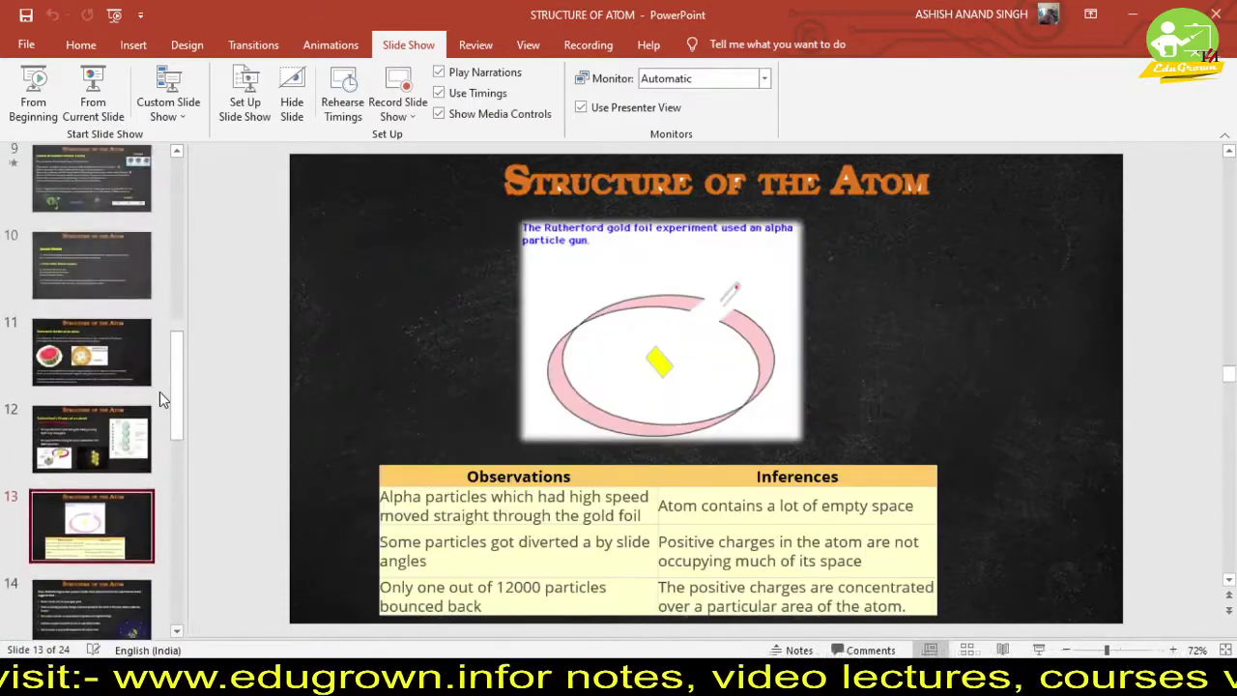
pyautogui.scroll(2, 158, 393)
pyautogui.click(91, 193)
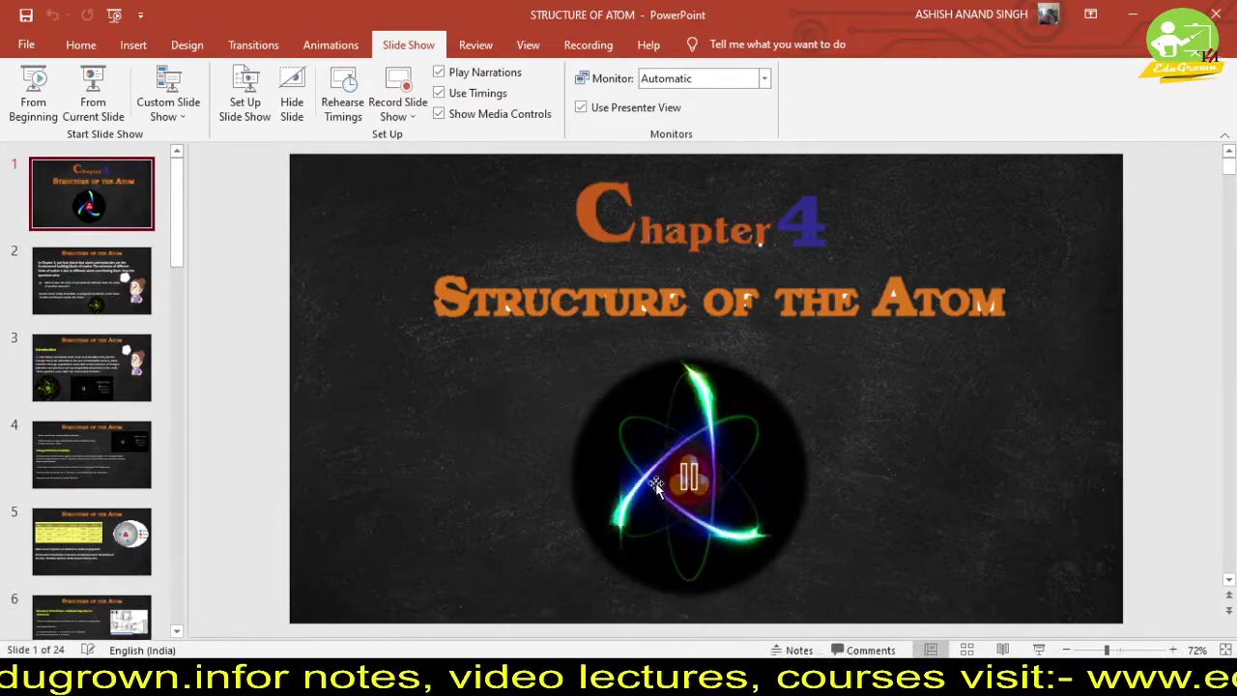
pyautogui.moveTo(635, 428)
pyautogui.mouseDown()
pyautogui.moveTo(729, 476)
pyautogui.moveTo(720, 454)
pyautogui.mouseUp()
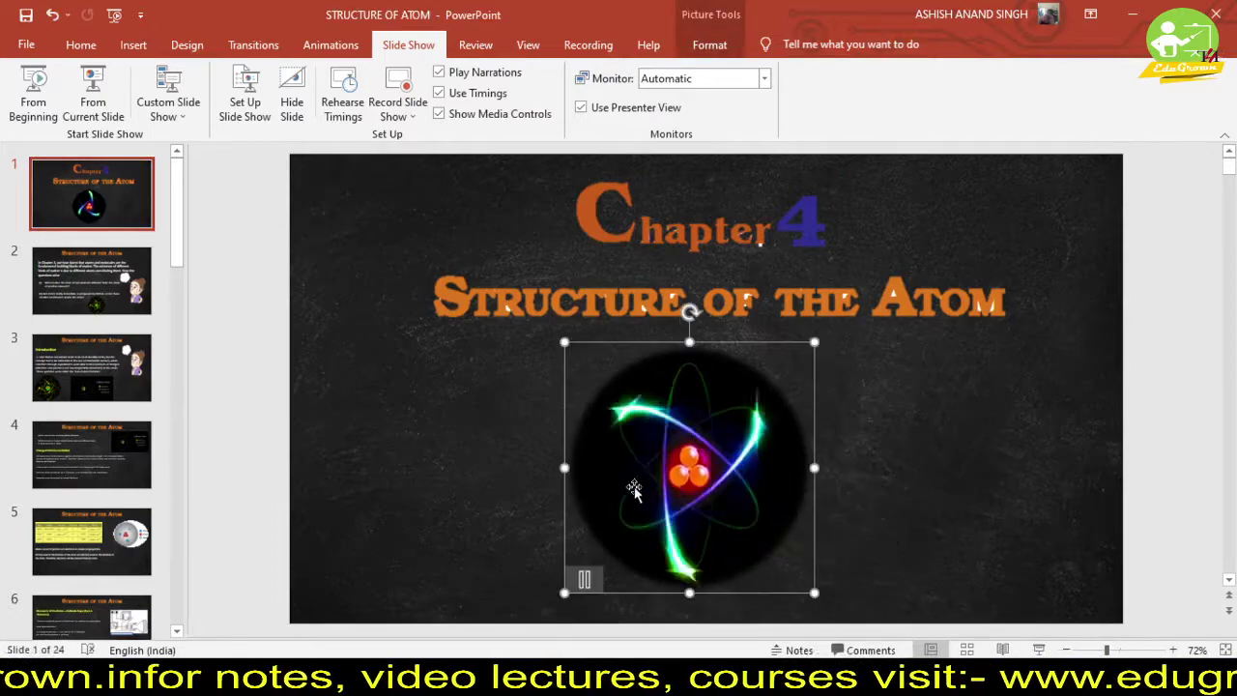
# - Shift the girl animation on slide 2 slightly right and down
pyautogui.press('pagedown')
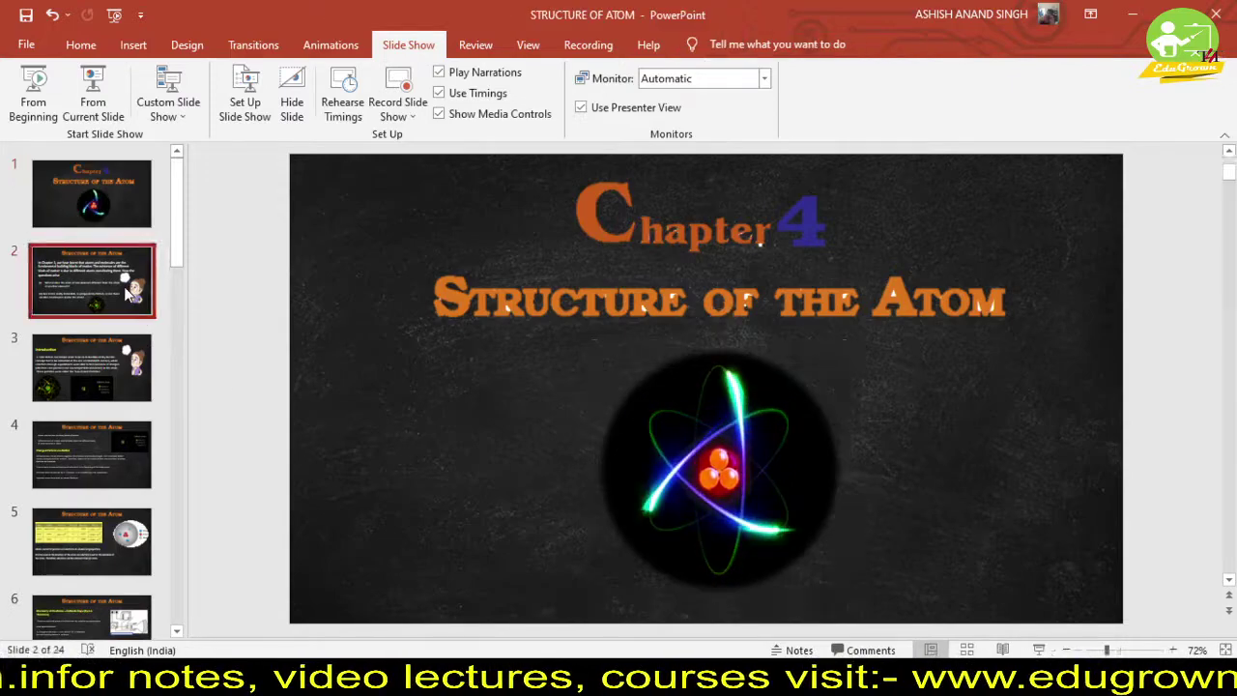
pyautogui.moveTo(1018, 403); pyautogui.dragTo(1045, 423)
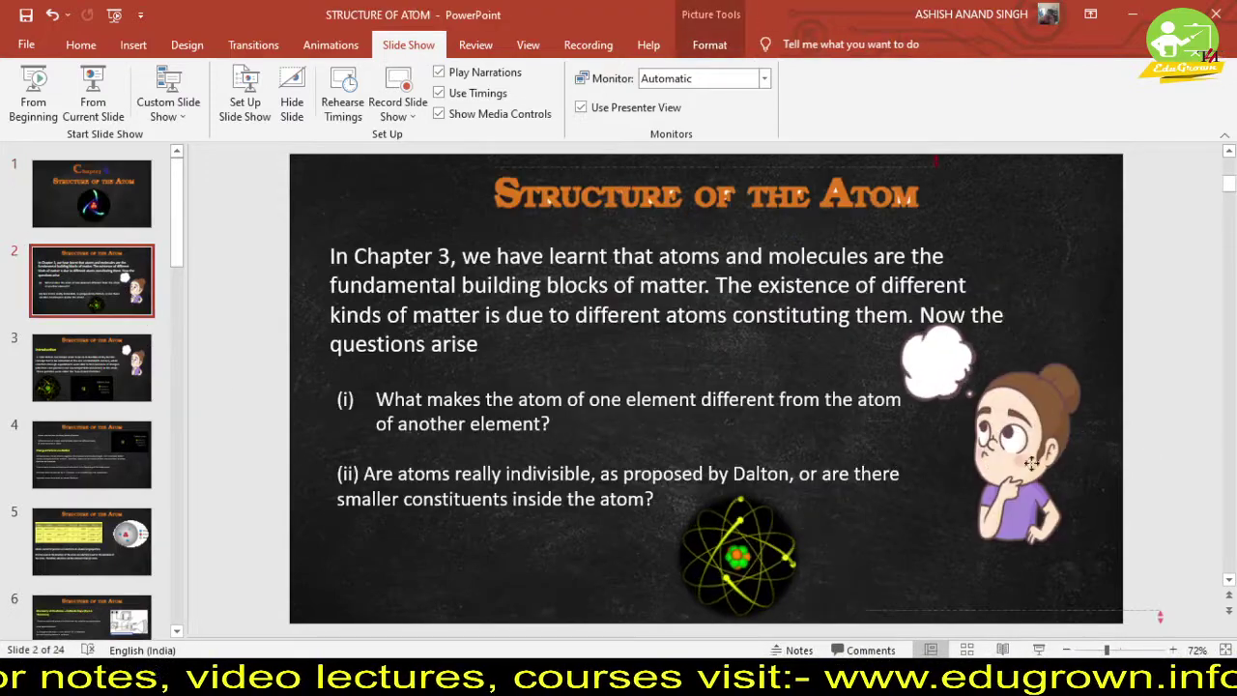
pyautogui.moveTo(738, 556)
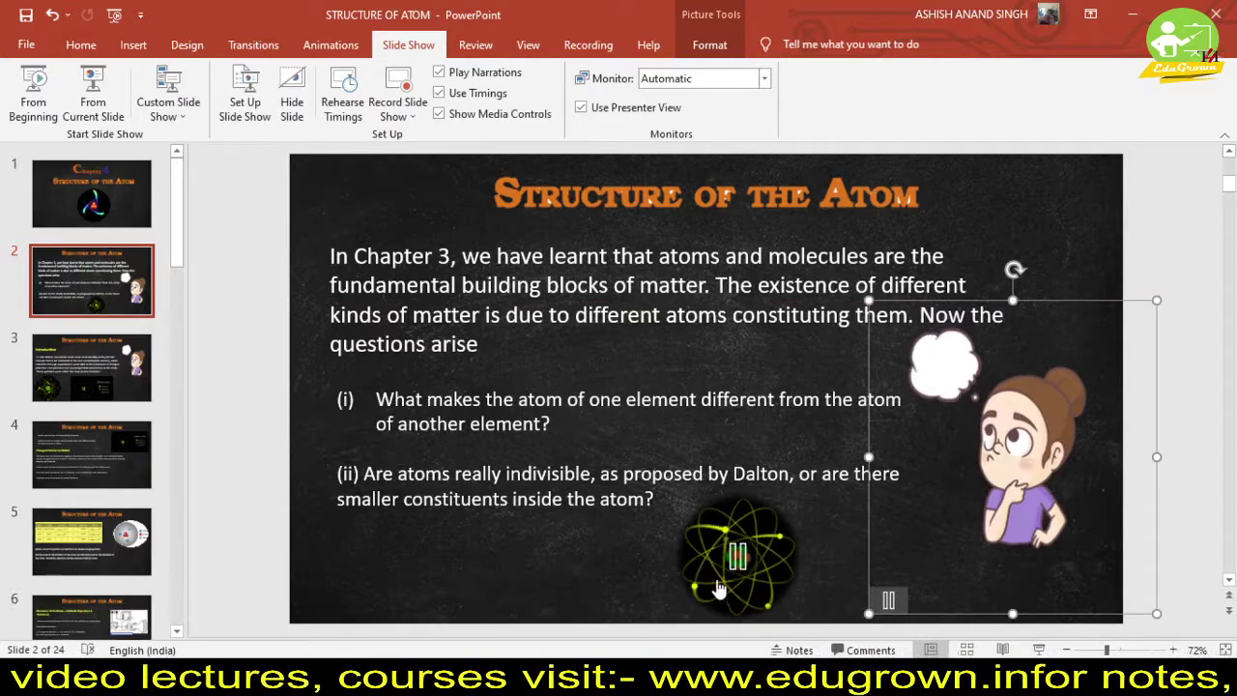
pyautogui.click(395, 570)
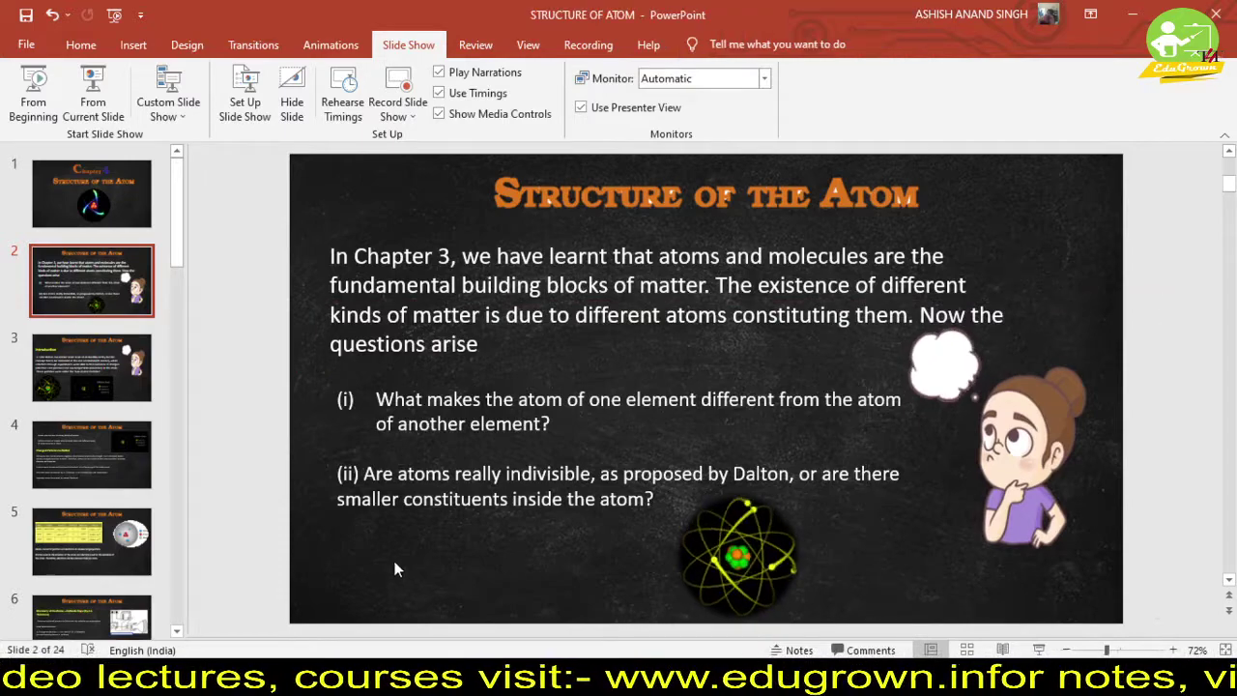
pyautogui.click(135, 221)
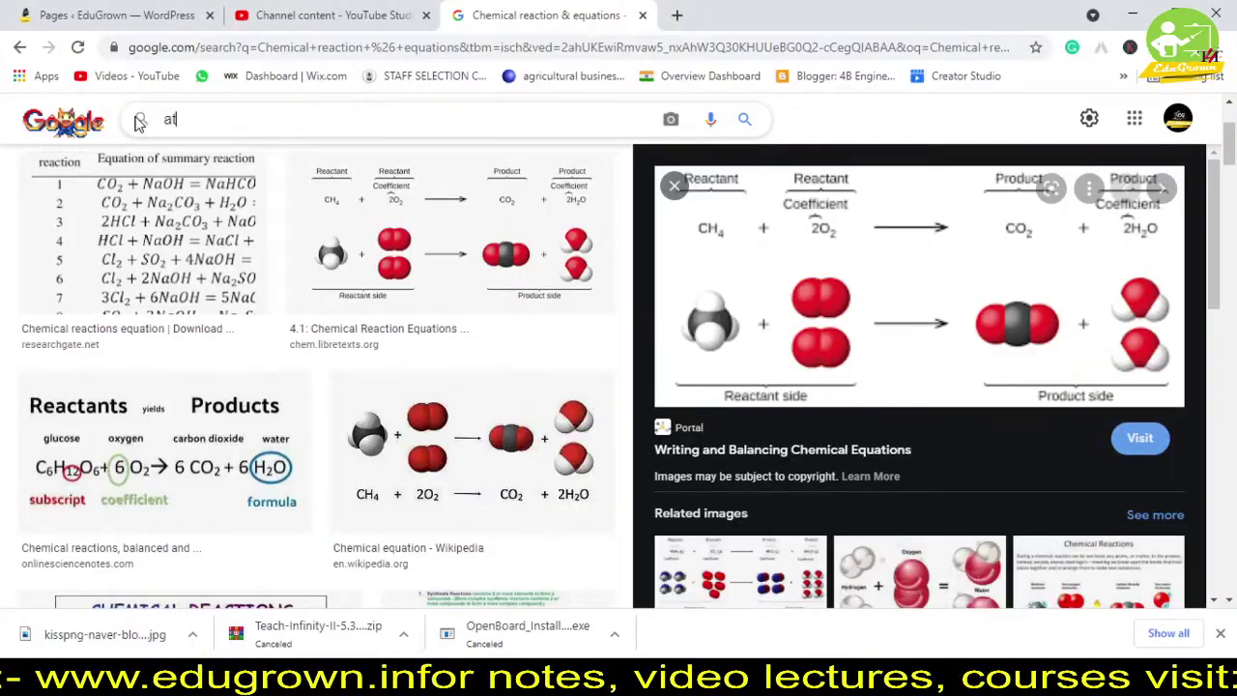
# - Search Google Images for 'atom gif' and open the Atomic structure preview
pyautogui.write('om gif')
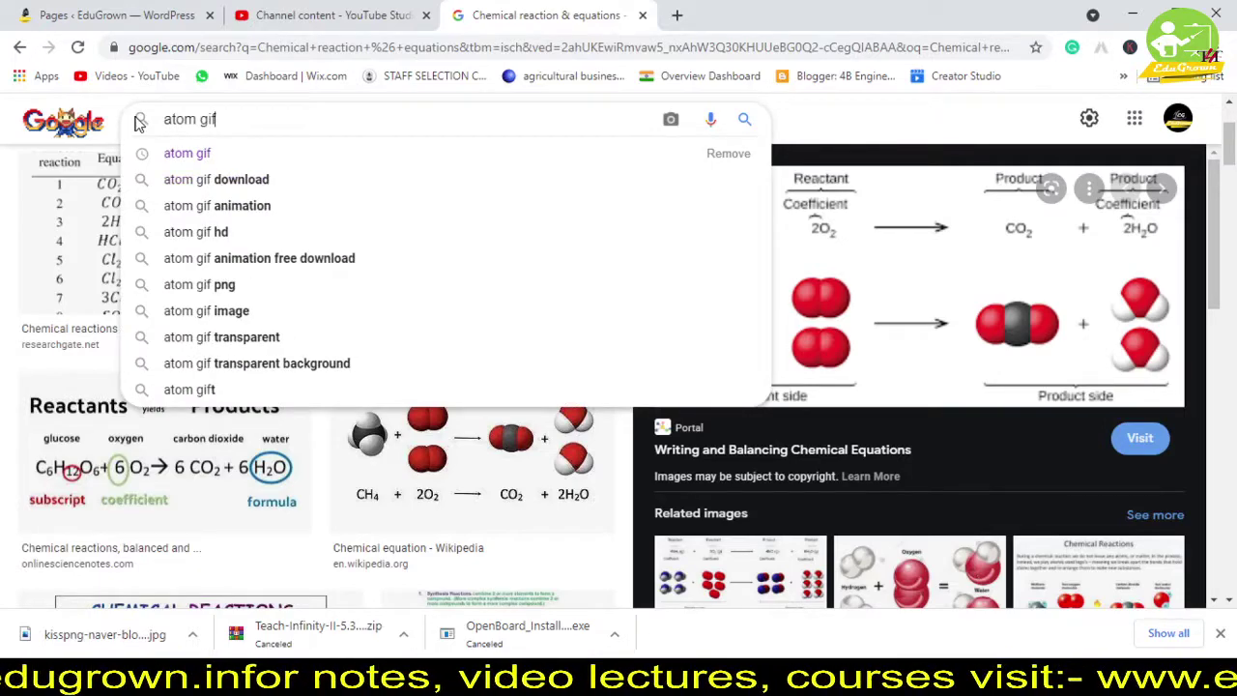
pyautogui.press('Return')
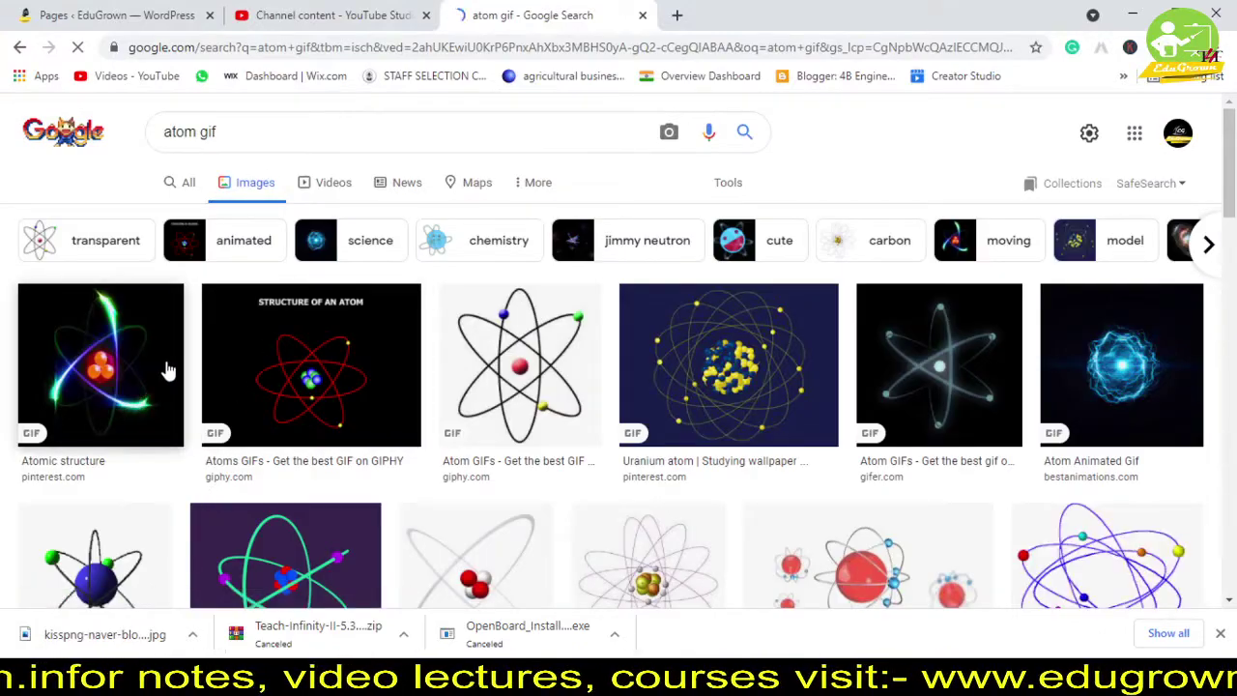
pyautogui.click(165, 365)
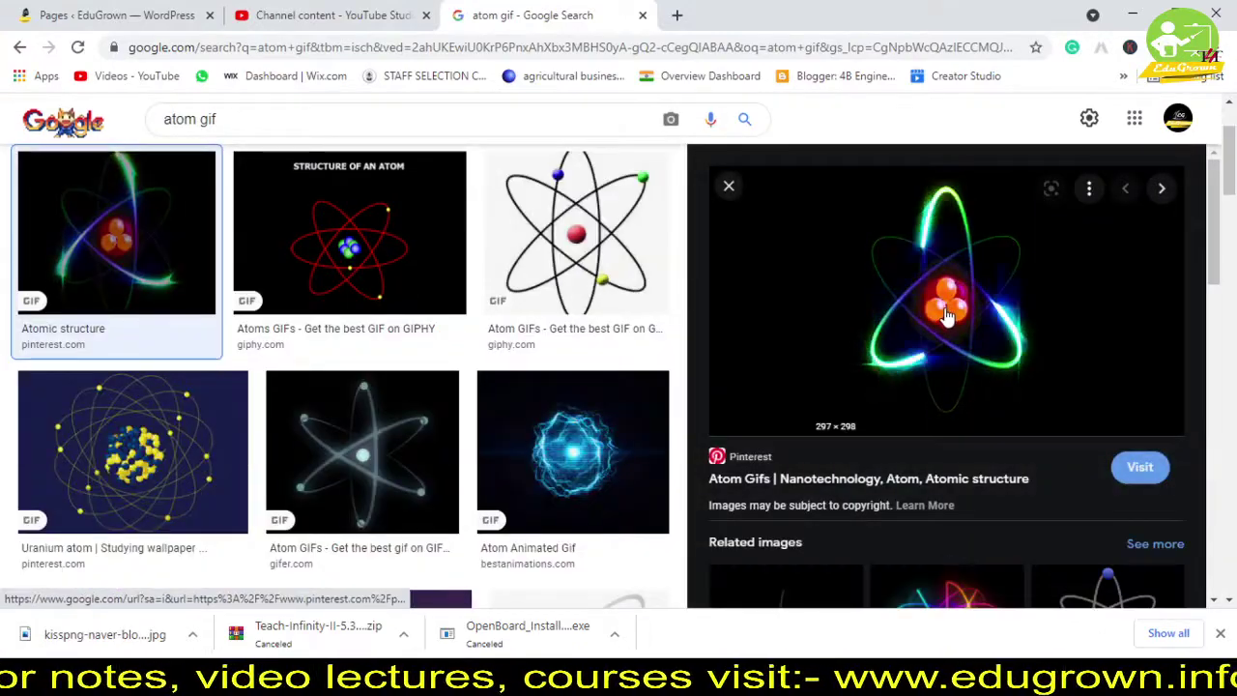
# - Drag the atom GIF preview out of Chrome onto the PowerPoint window
pyautogui.moveTo(928, 314); pyautogui.dragTo(689, 147)
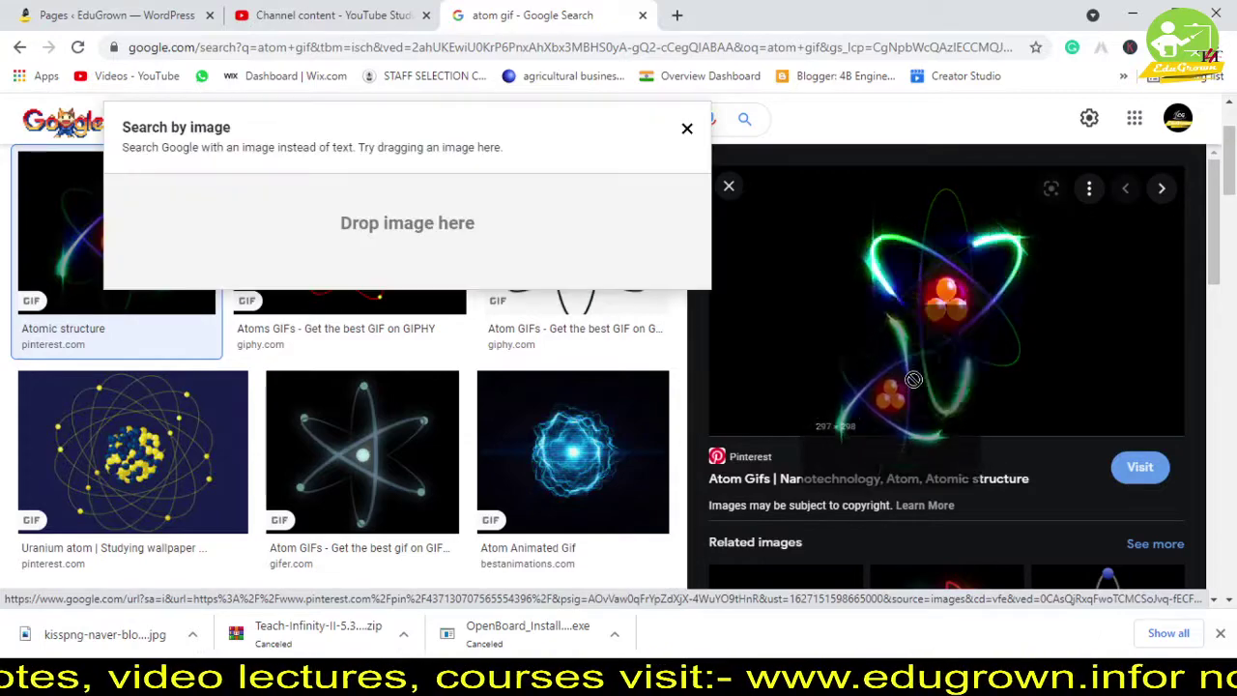
pyautogui.rightClick(988, 345)
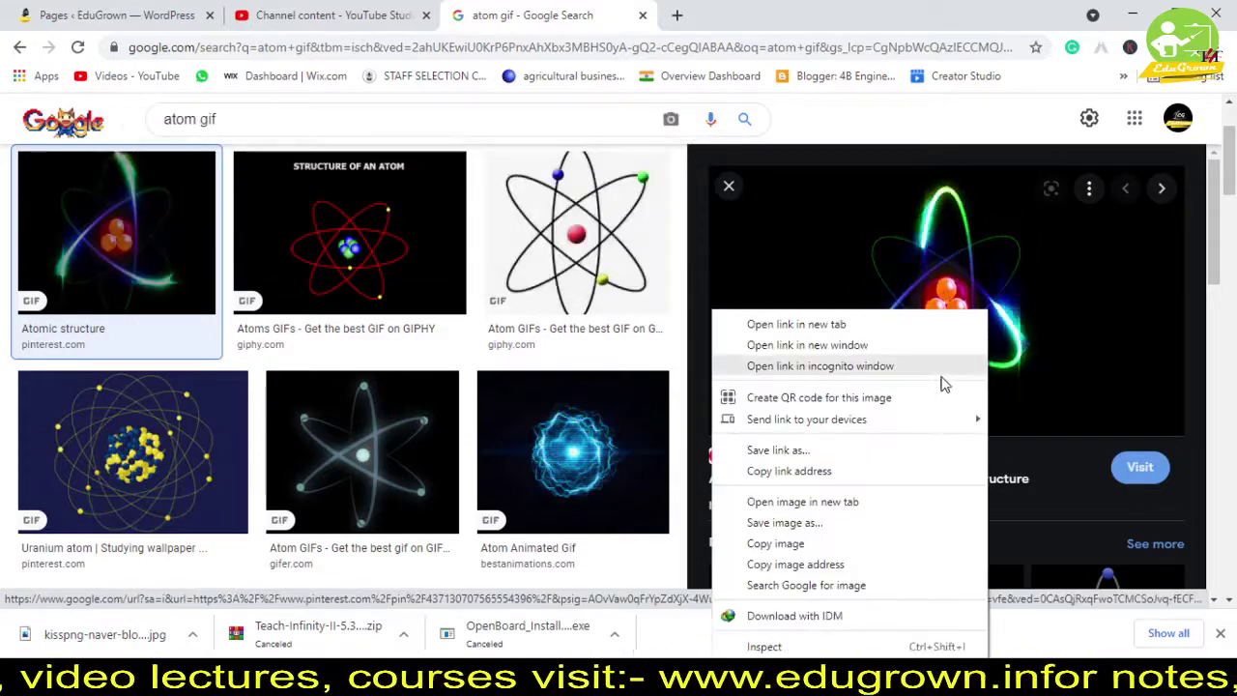
pyautogui.click(988, 130)
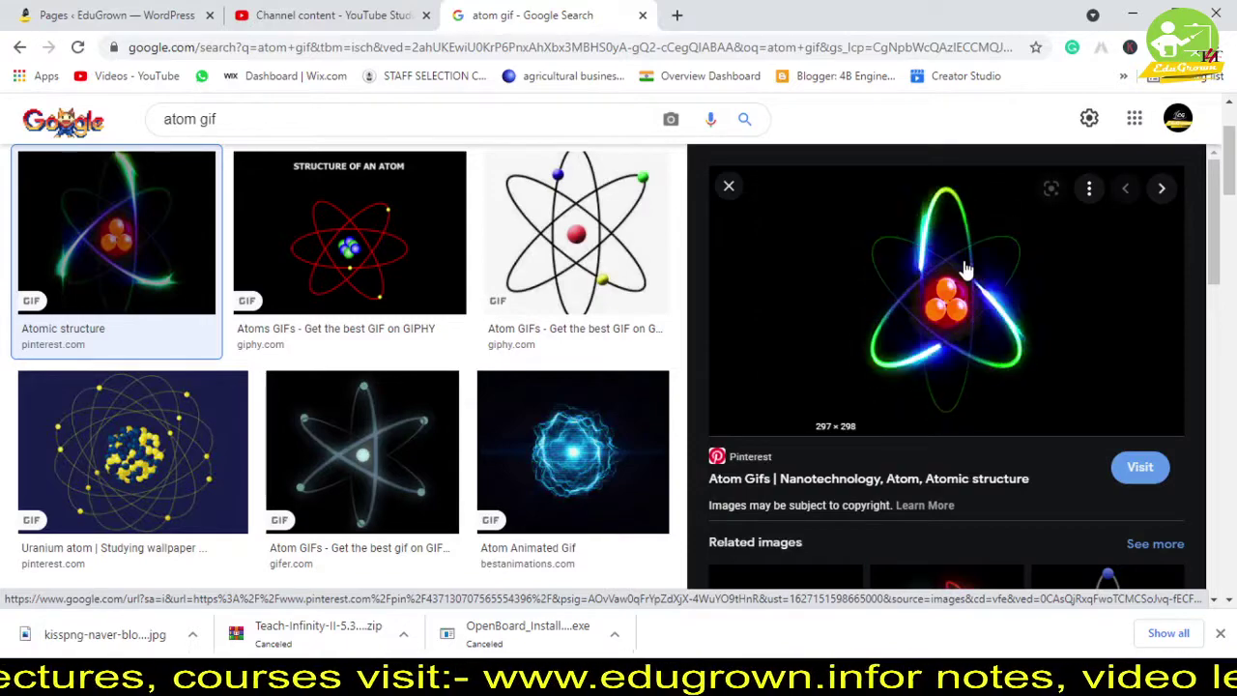
pyautogui.rightClick(964, 269)
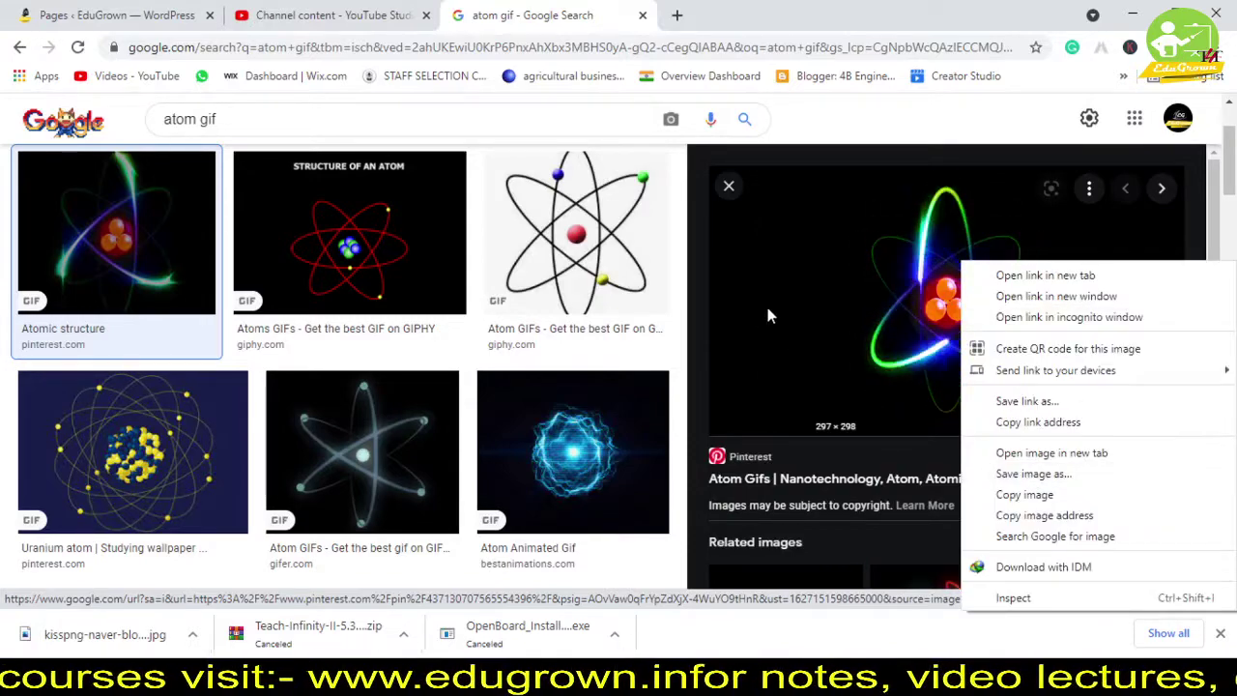
pyautogui.click(950, 336)
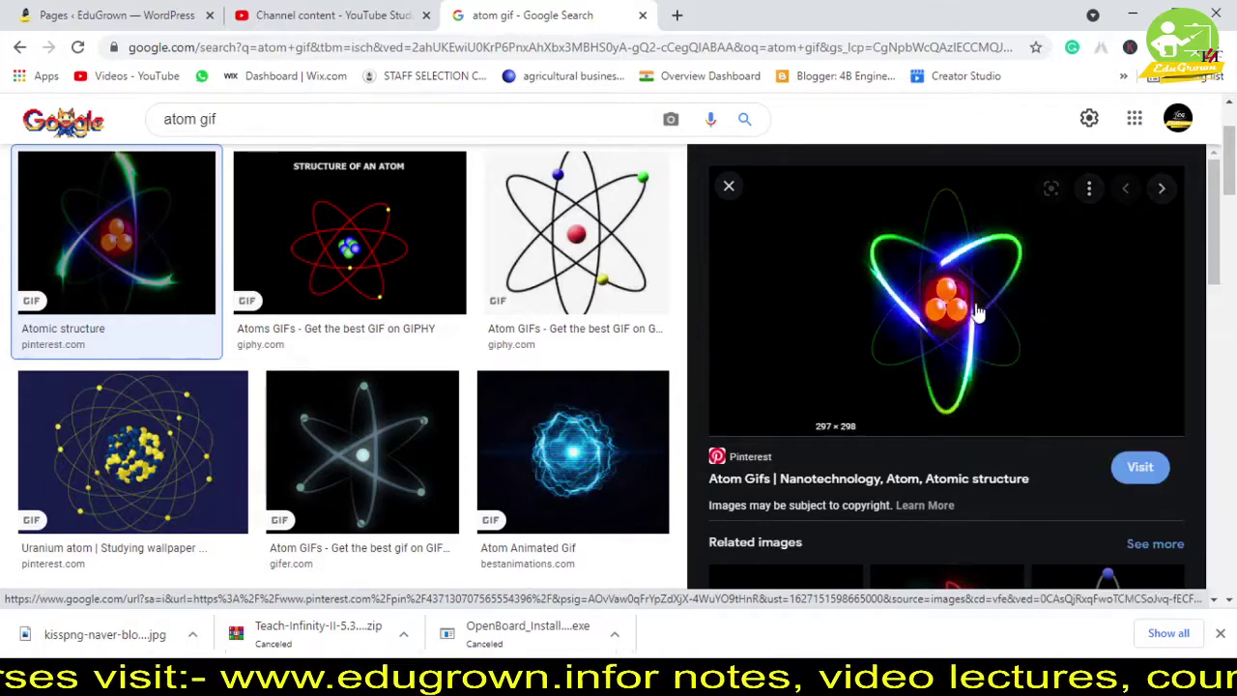
pyautogui.moveTo(950, 336); pyautogui.dragTo(648, 629)
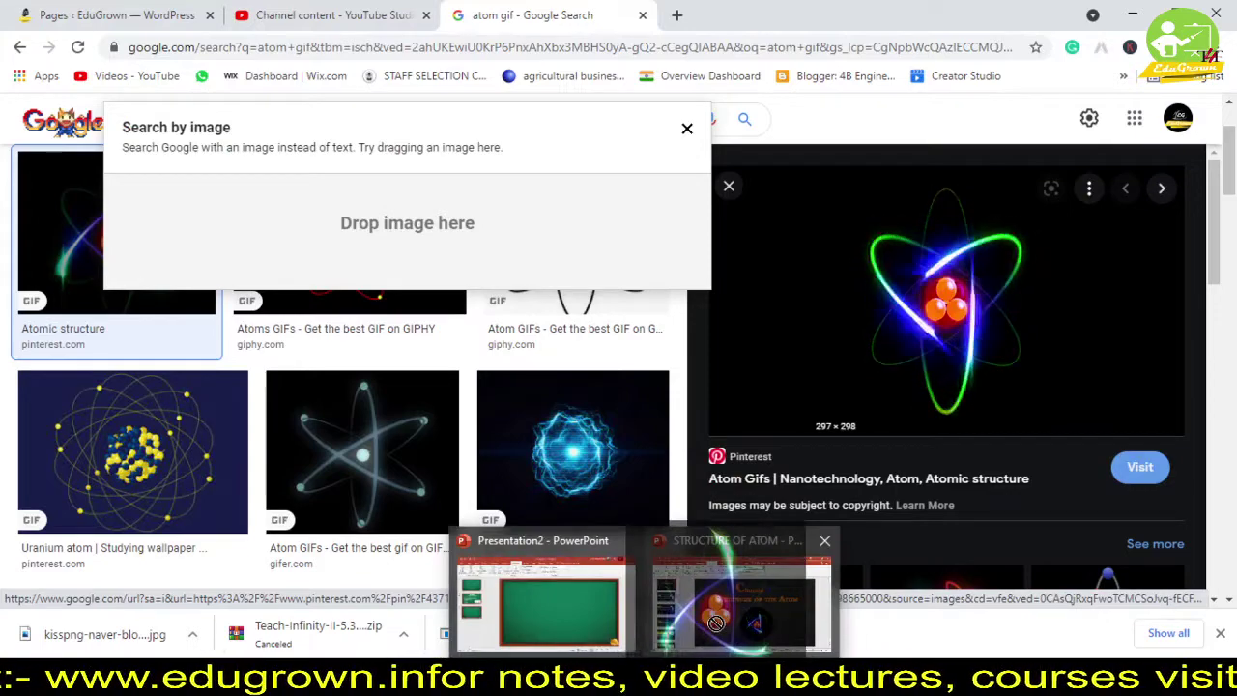
pyautogui.moveTo(648, 618)
pyautogui.mouseDown()
pyautogui.moveTo(720, 630)
pyautogui.moveTo(428, 516)
pyautogui.mouseUp()
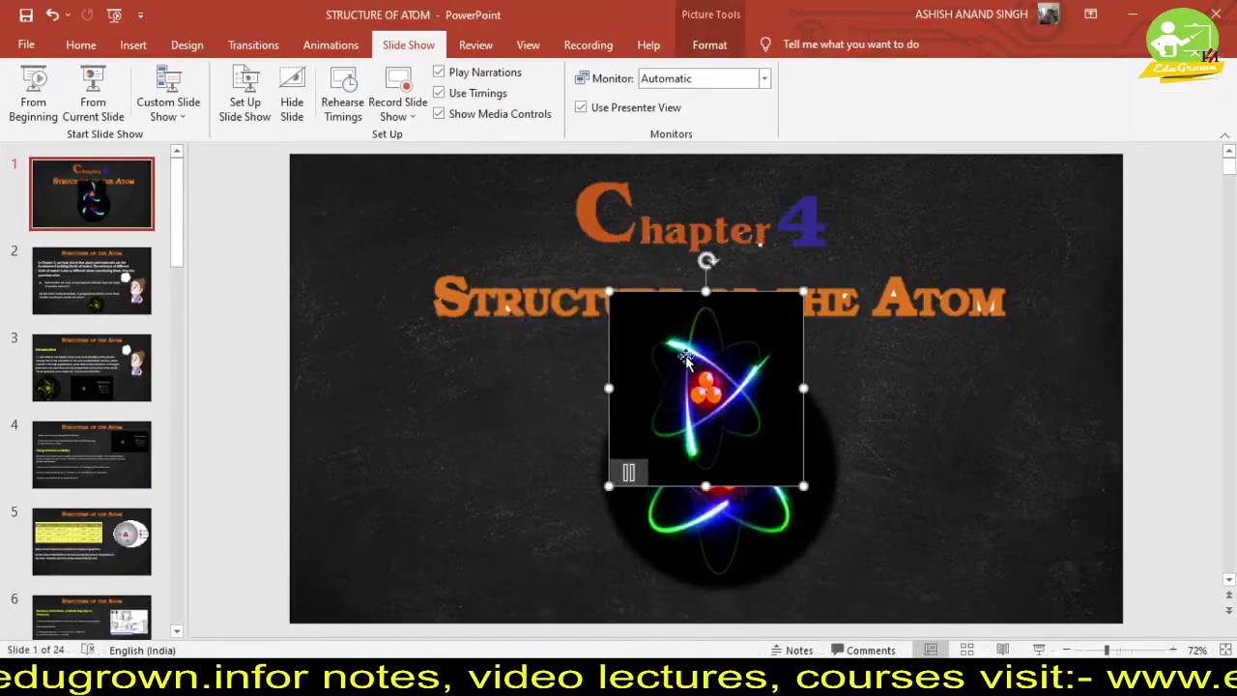
# - Move the new atom GIF to slide 1's lower left and apply Soft Edge Oval
pyautogui.moveTo(687, 357)
pyautogui.mouseDown()
pyautogui.moveTo(565, 410)
pyautogui.moveTo(402, 449)
pyautogui.mouseUp()
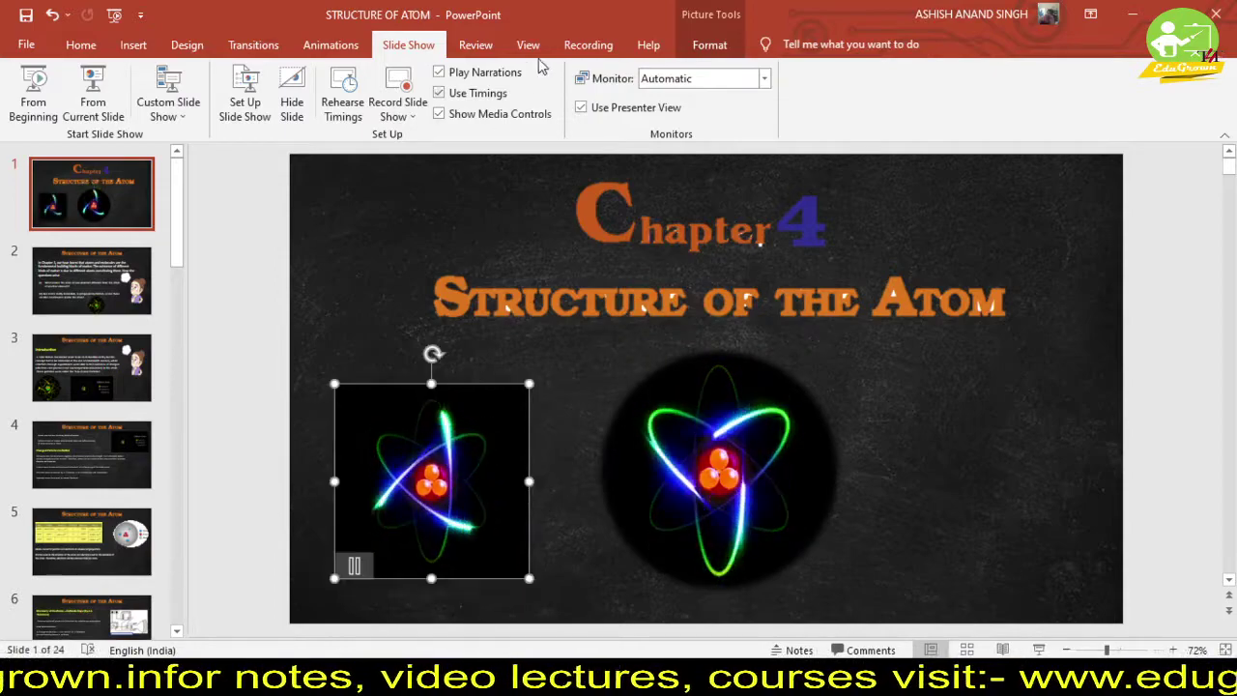
pyautogui.click(707, 44)
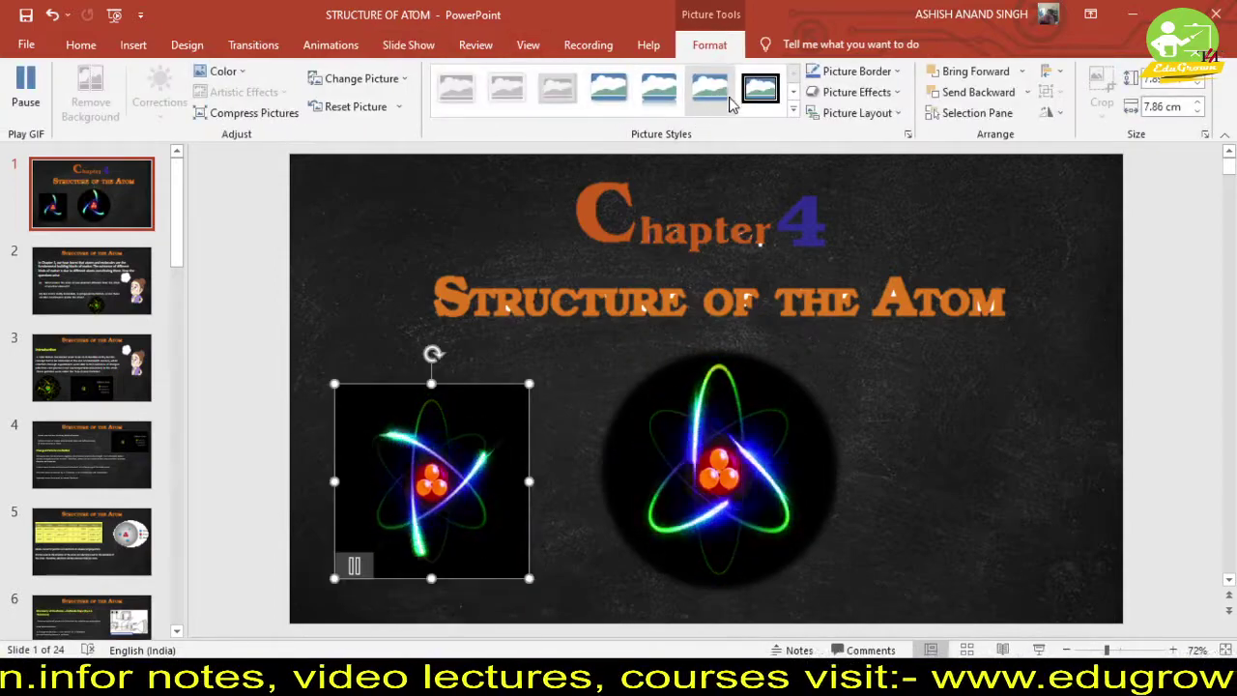
pyautogui.click(792, 113)
pyautogui.click(694, 196)
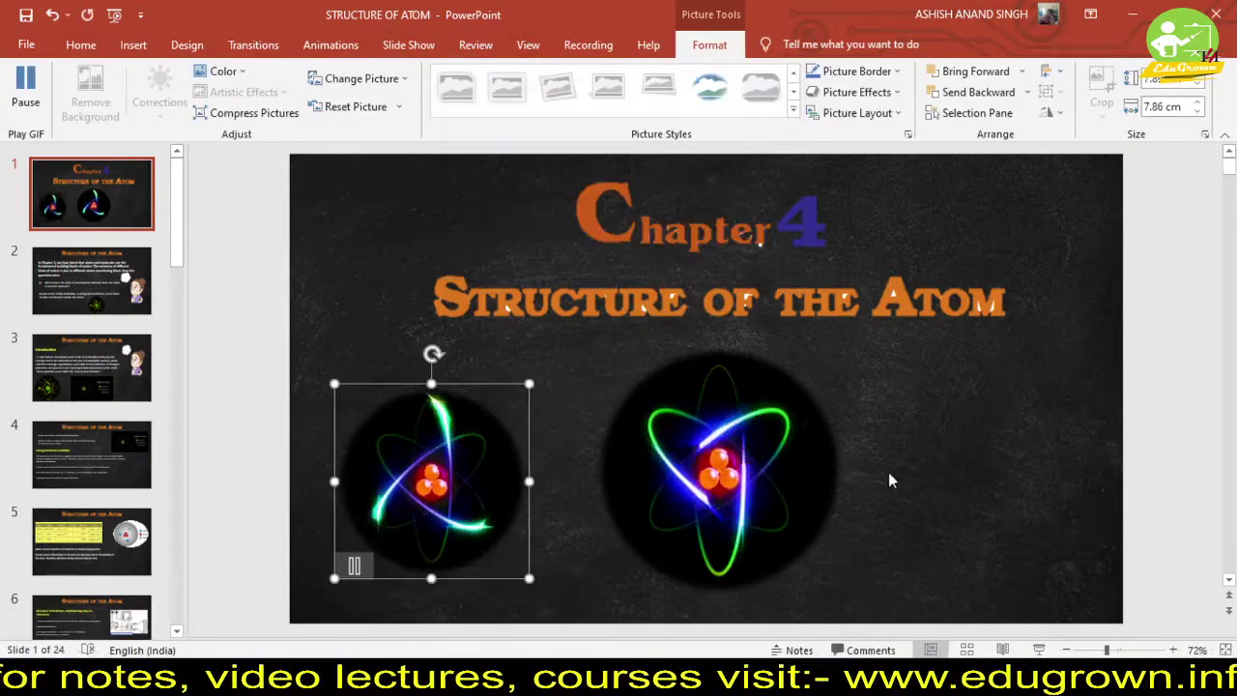
pyautogui.scroll(-1, 1235, 411)
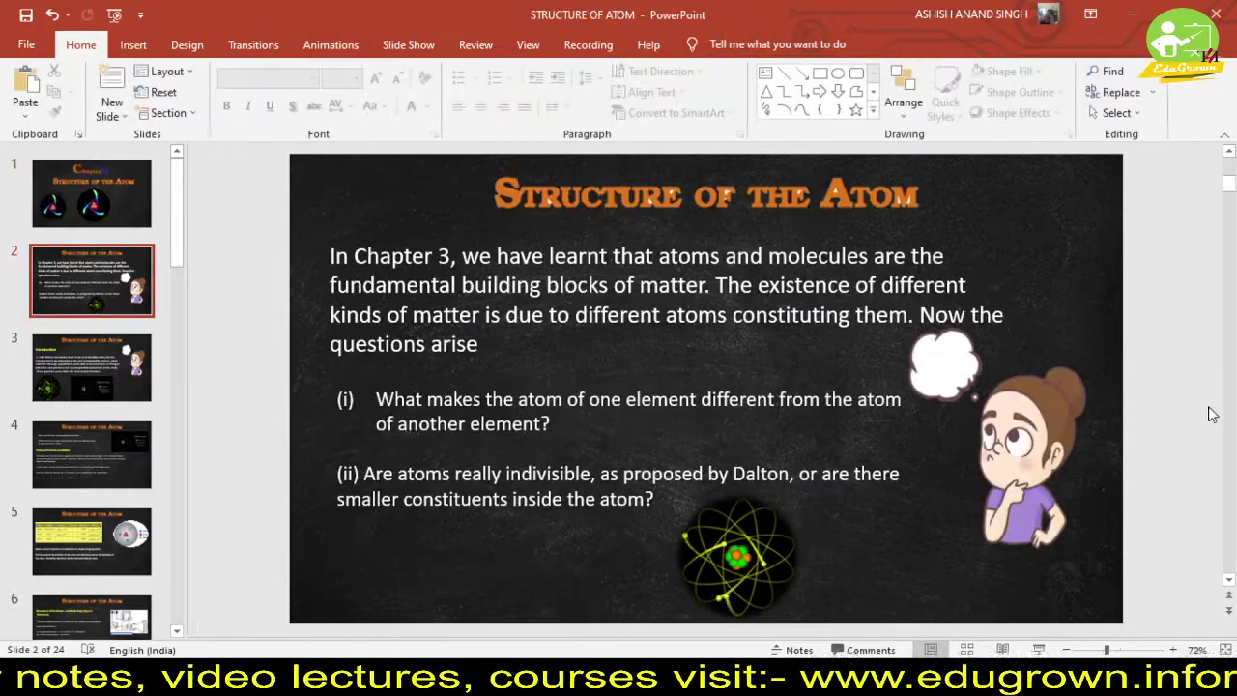
# - Check the left atom picture on slide 1, then move to slide 2
pyautogui.click(94, 225)
pyautogui.click(500, 573)
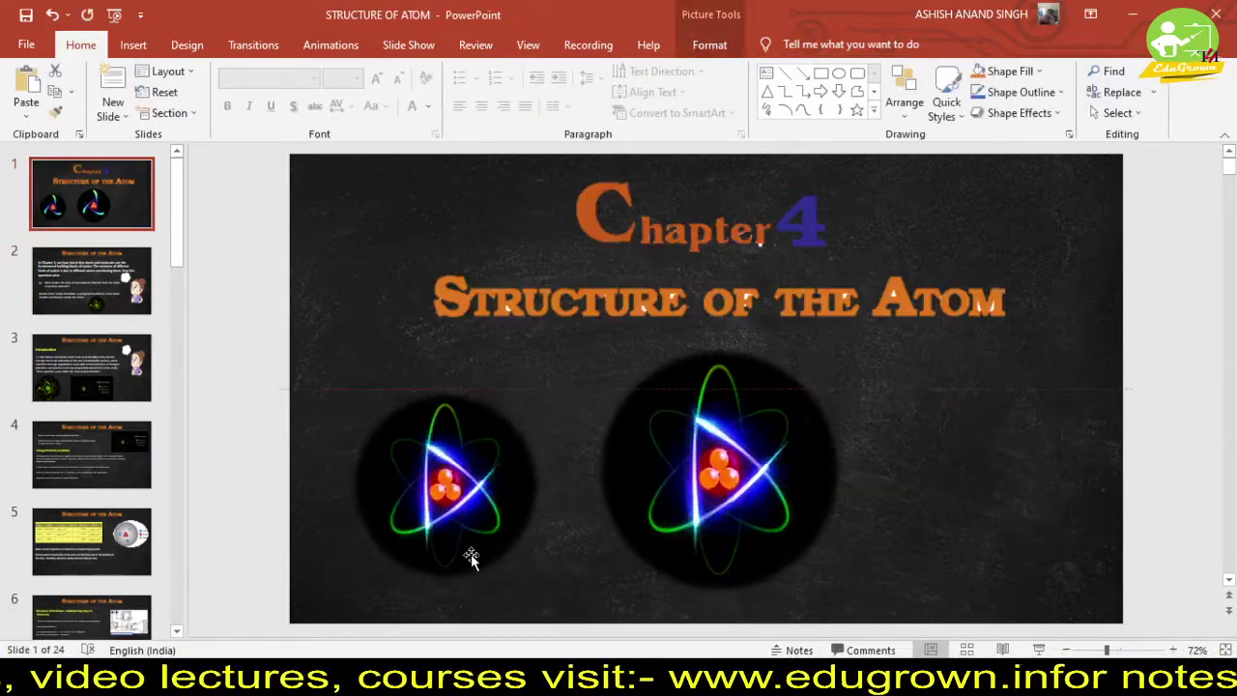
pyautogui.click(828, 556)
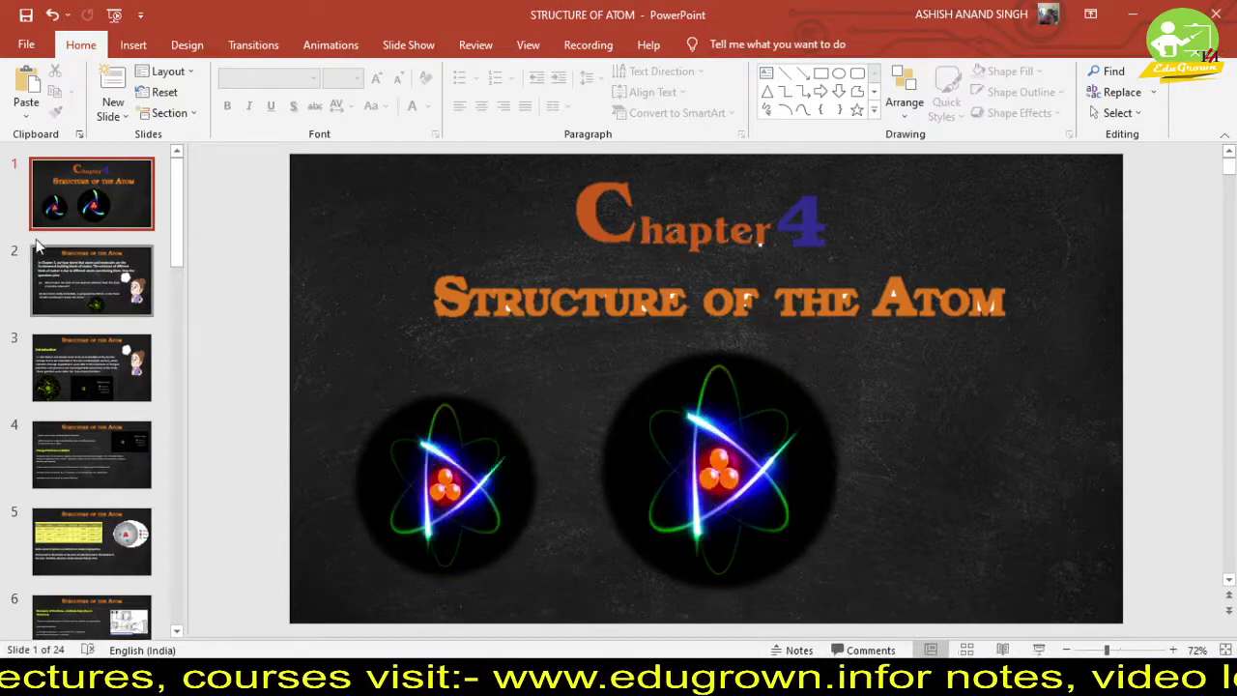
pyautogui.click(70, 298)
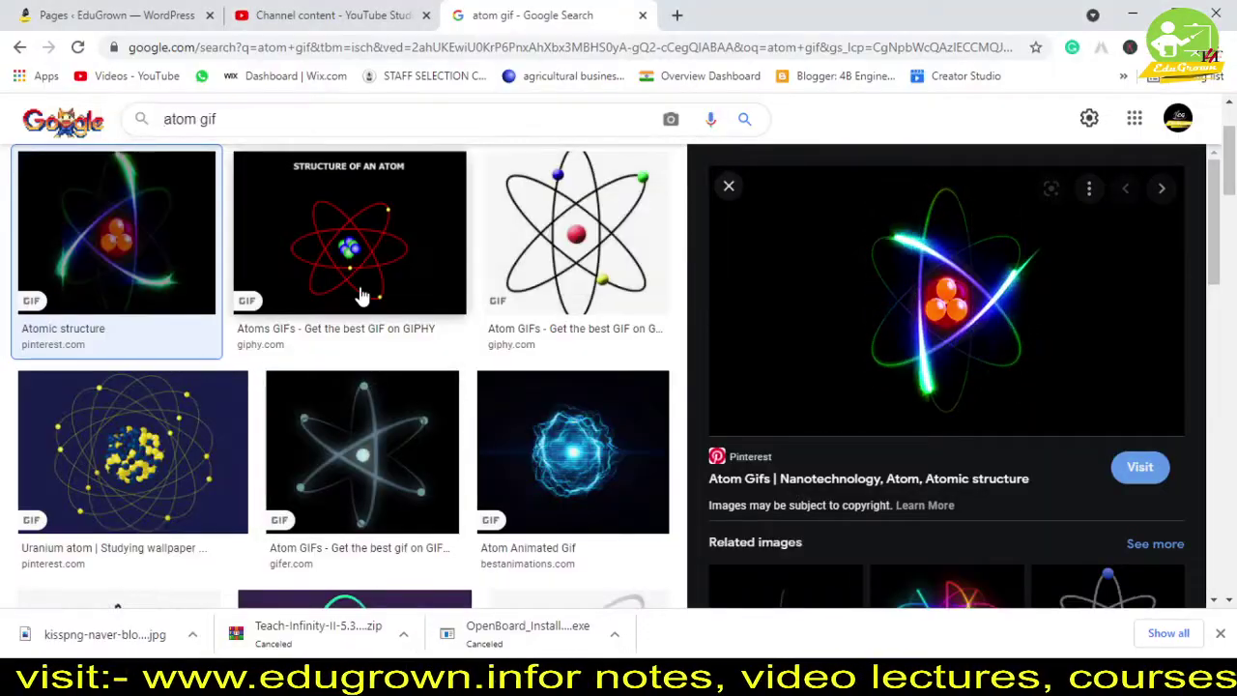
# - Preview the atom animated gif and atom molecule results, then return to STRUCTURE OF ATOM
pyautogui.scroll(-2, 362, 295)
pyautogui.click(574, 487)
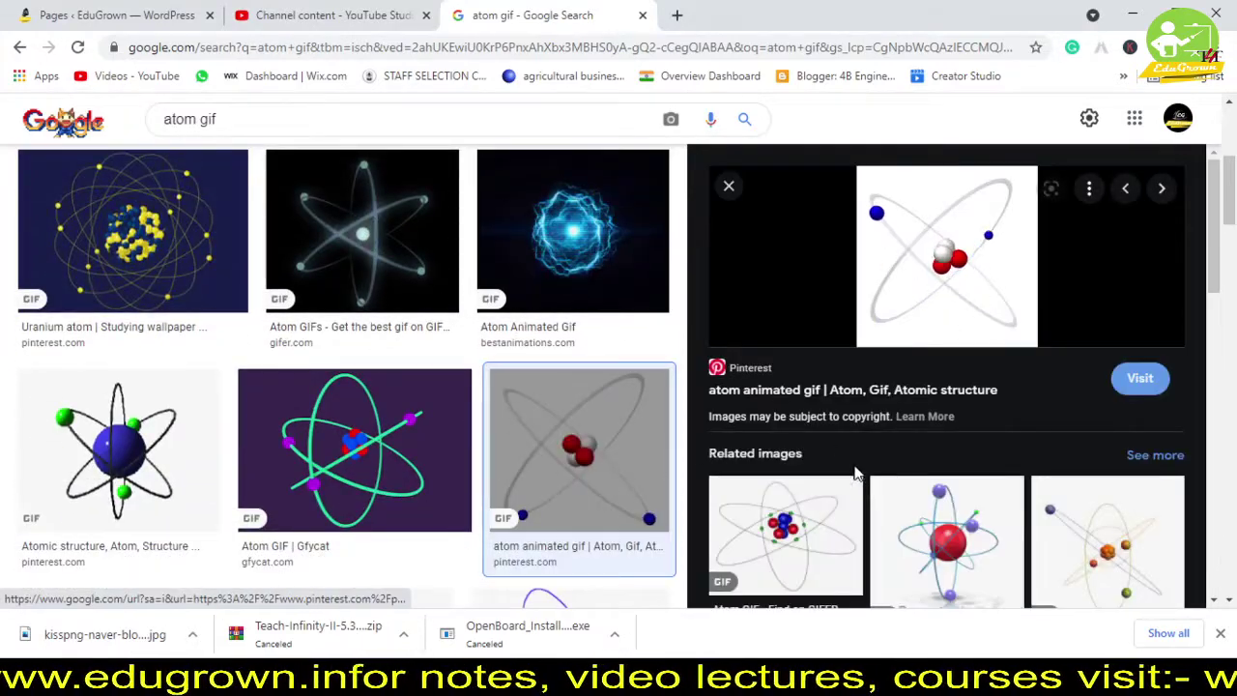
pyautogui.scroll(-2, 944, 435)
pyautogui.click(944, 382)
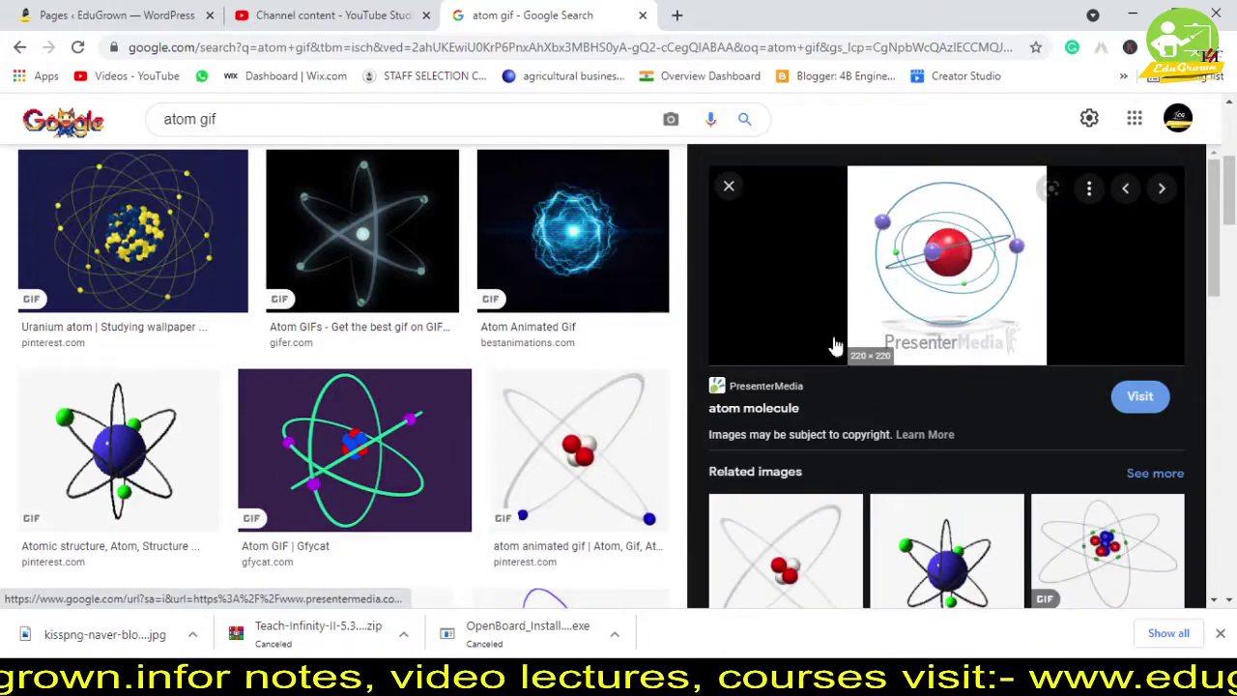
pyautogui.click(660, 571)
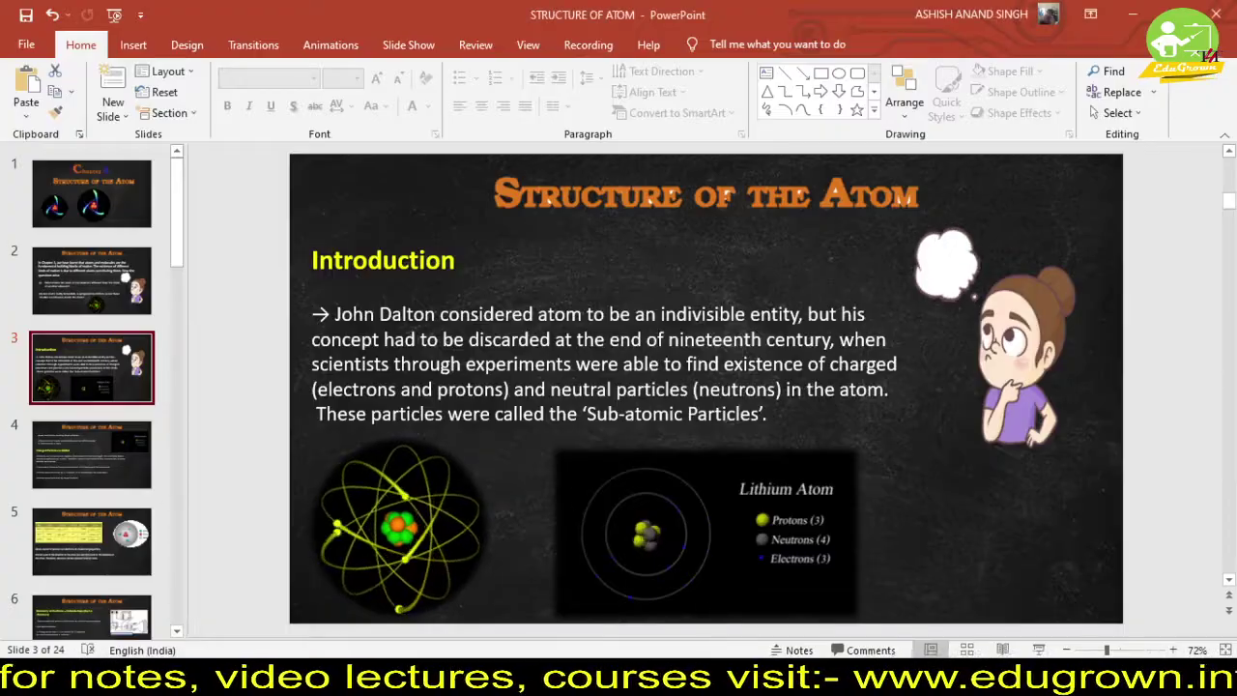
# - Inspect slide 3's Introduction text, atom, Lithium Atom and girl pictures, then return to Chrome
pyautogui.click(332, 359)
pyautogui.moveTo(334, 314); pyautogui.dragTo(793, 430)
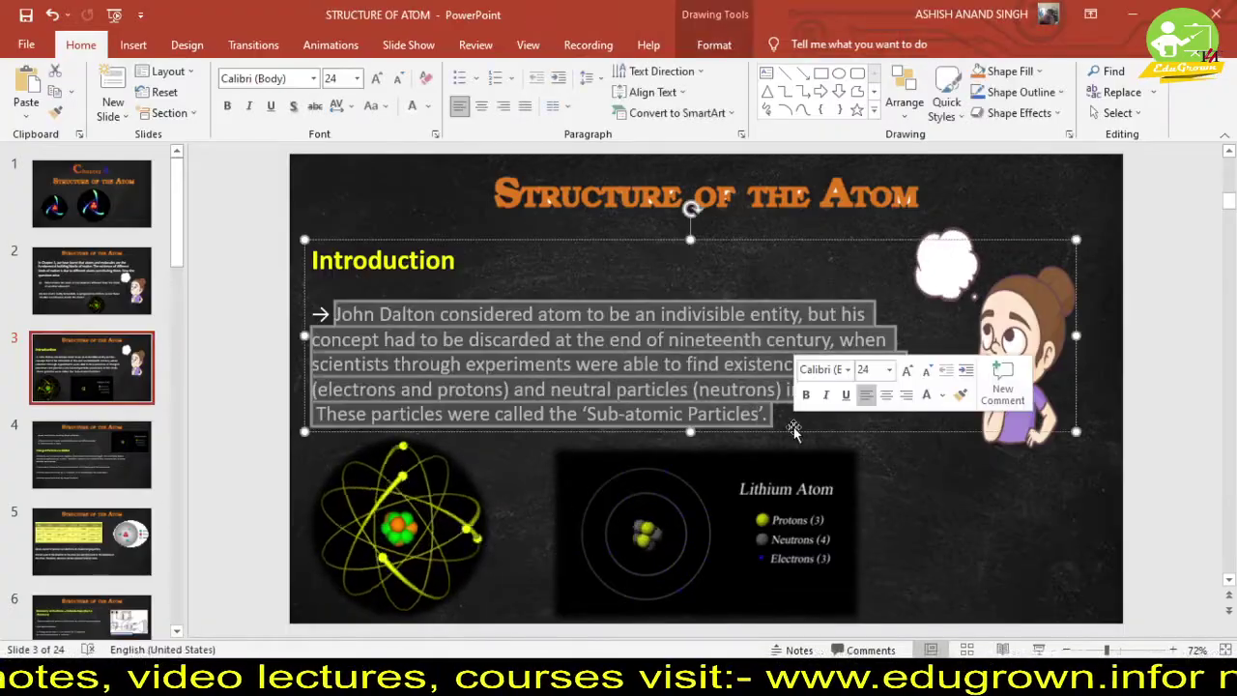
pyautogui.click(525, 552)
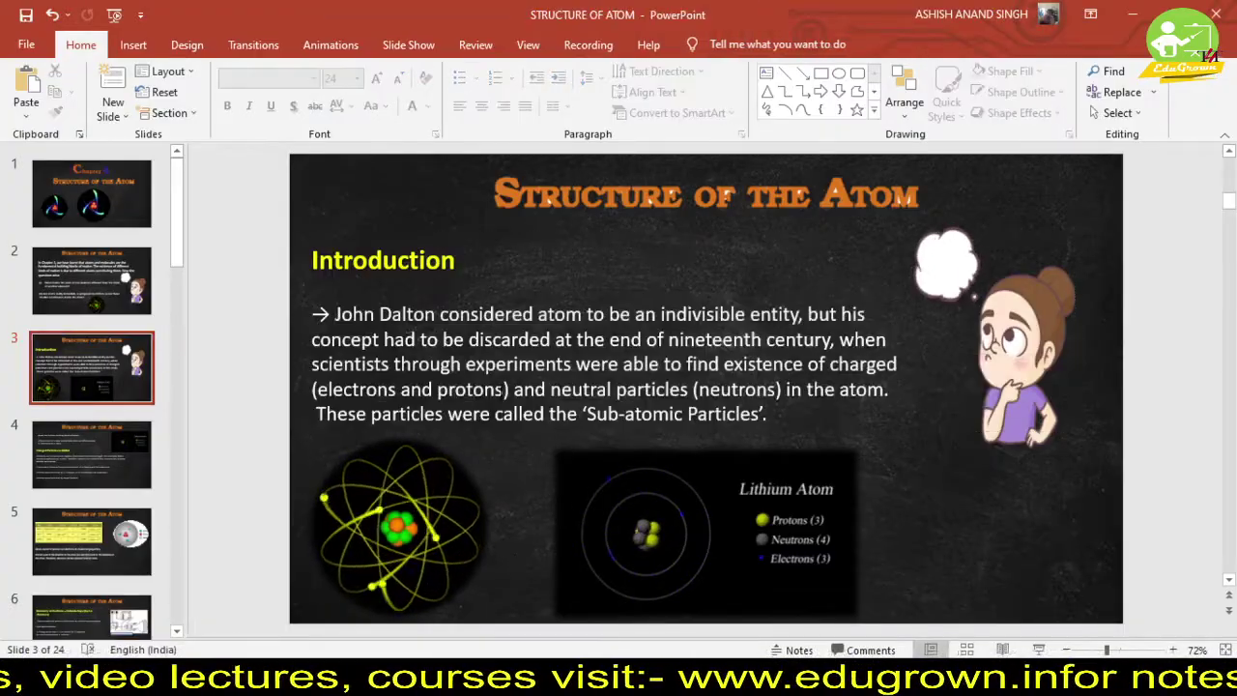
pyautogui.click(453, 509)
pyautogui.click(579, 488)
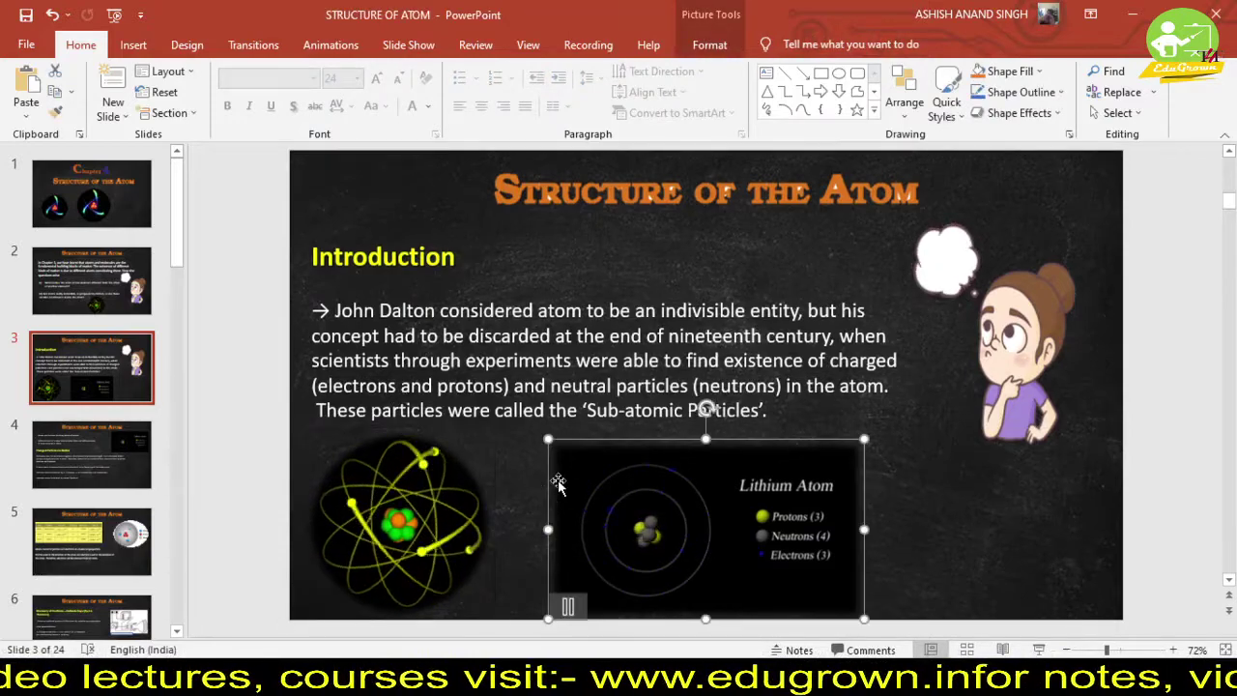
pyautogui.click(964, 295)
pyautogui.click(1182, 273)
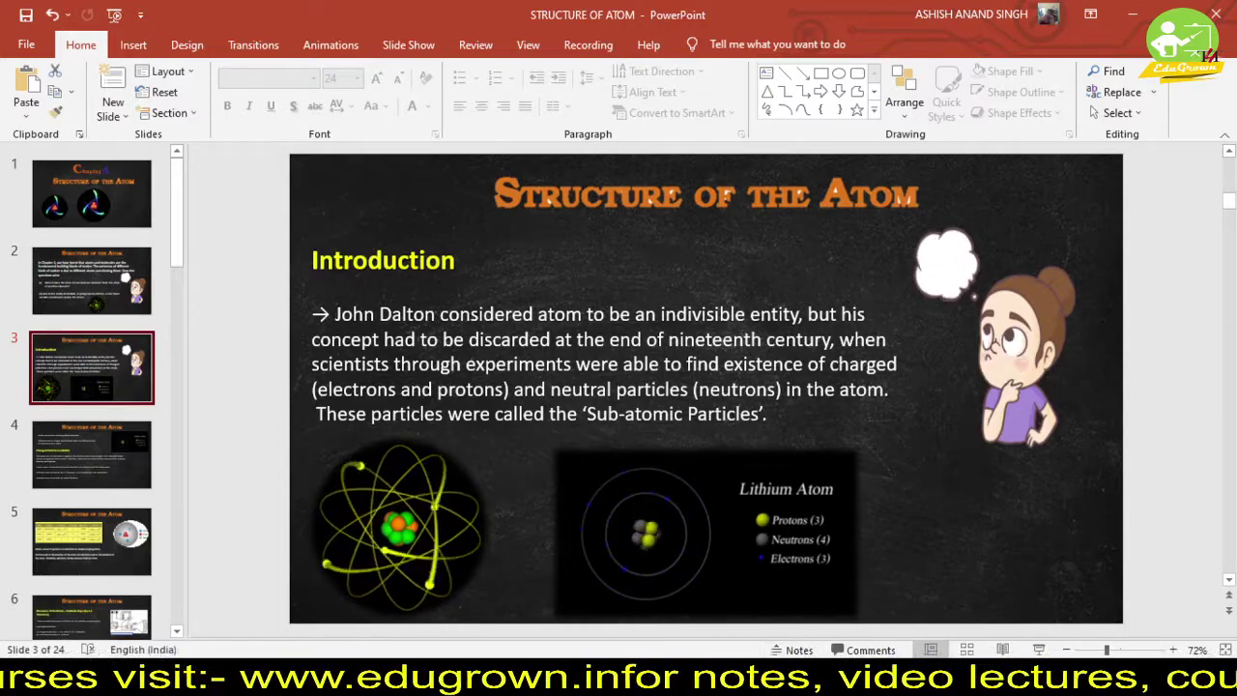
pyautogui.hotkey('alt', 'Tab')
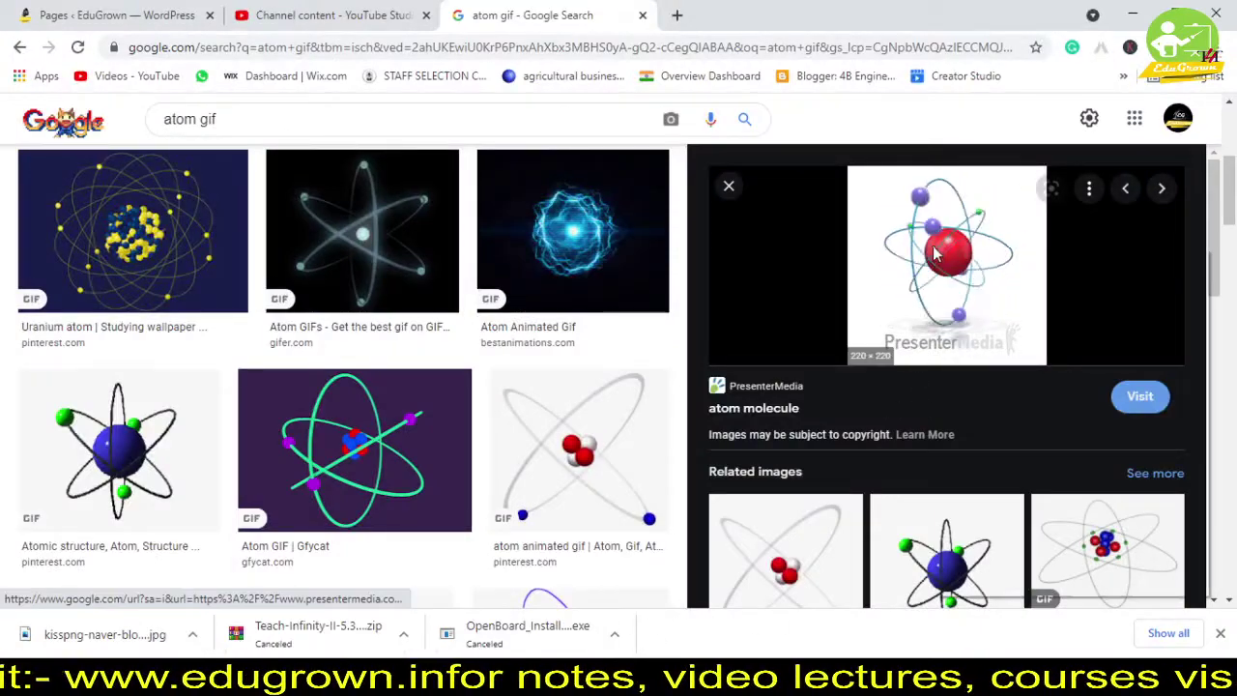
# - Save the atom molecule GIF to the Desktop as atom_molecule_md_wm, then switch to PowerPoint
pyautogui.rightClick(935, 251)
pyautogui.click(1005, 459)
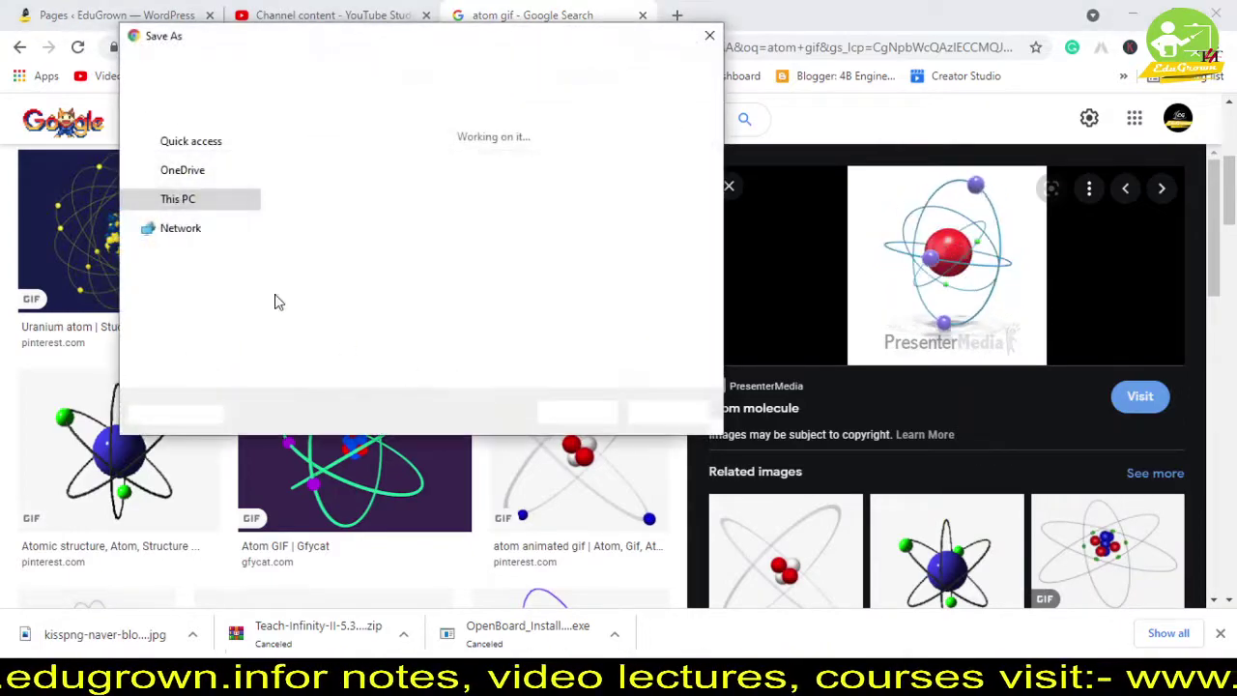
pyautogui.click(188, 179)
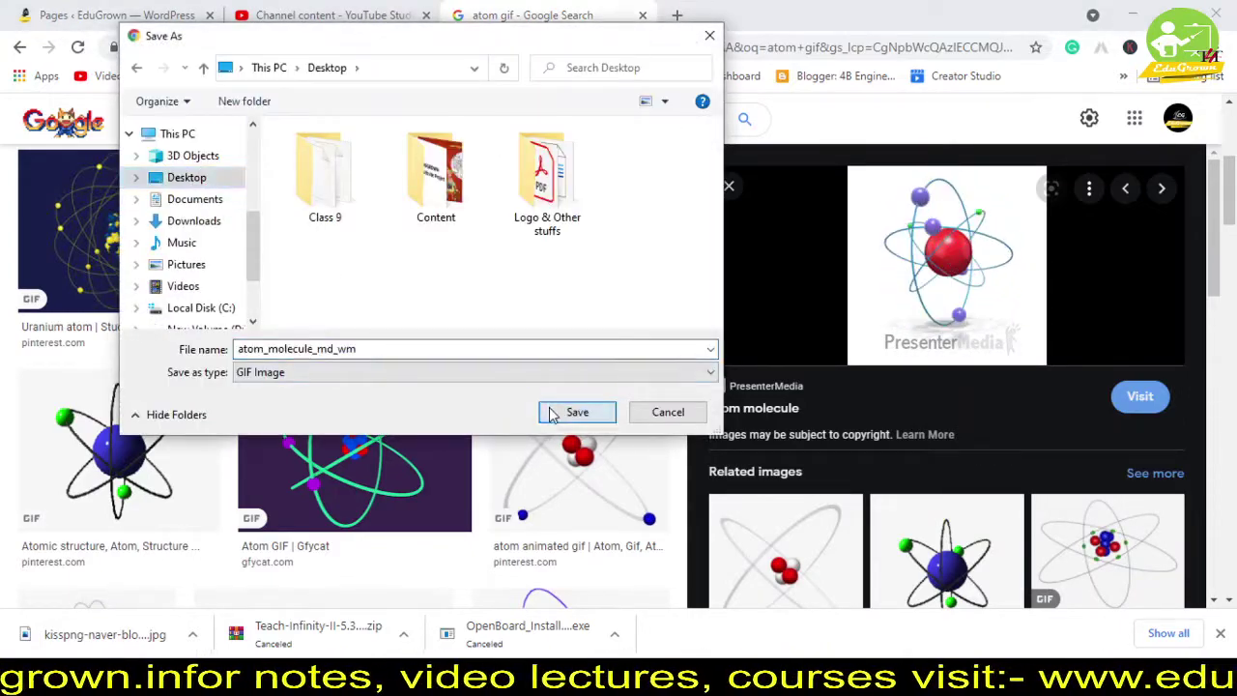
pyautogui.click(577, 412)
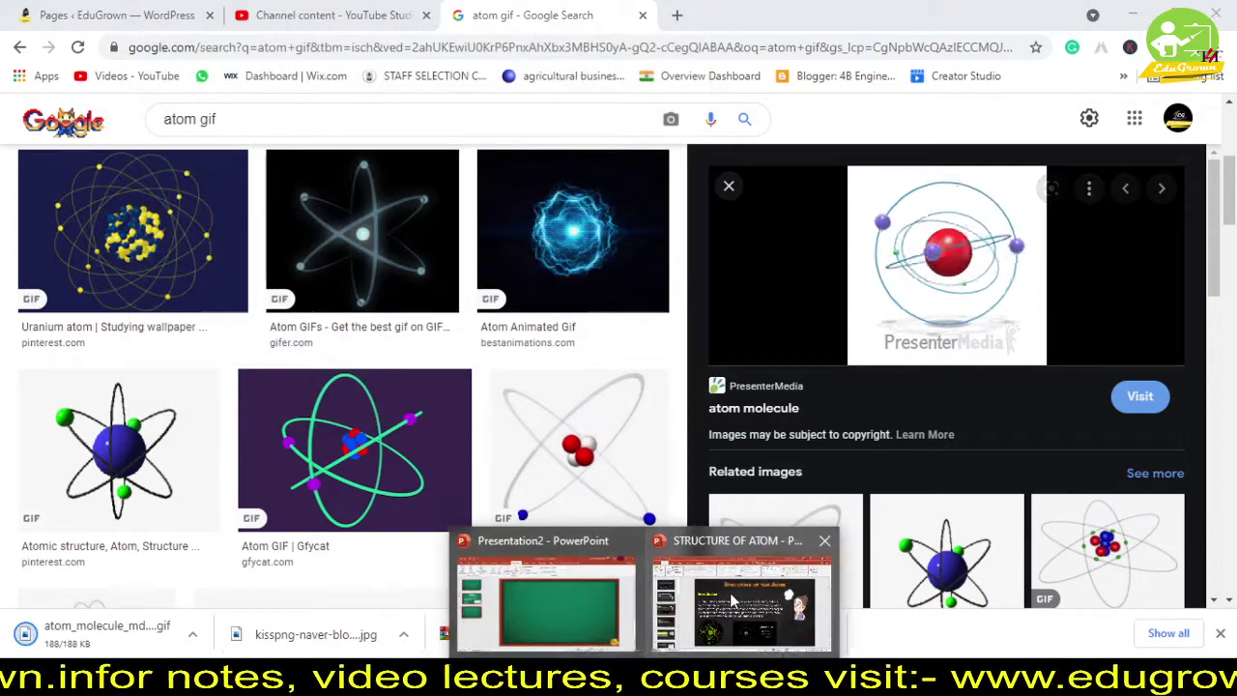
pyautogui.click(732, 601)
# - Insert atom_molecule_md_wm from this device onto Presentation2's slide 3
pyautogui.click(575, 592)
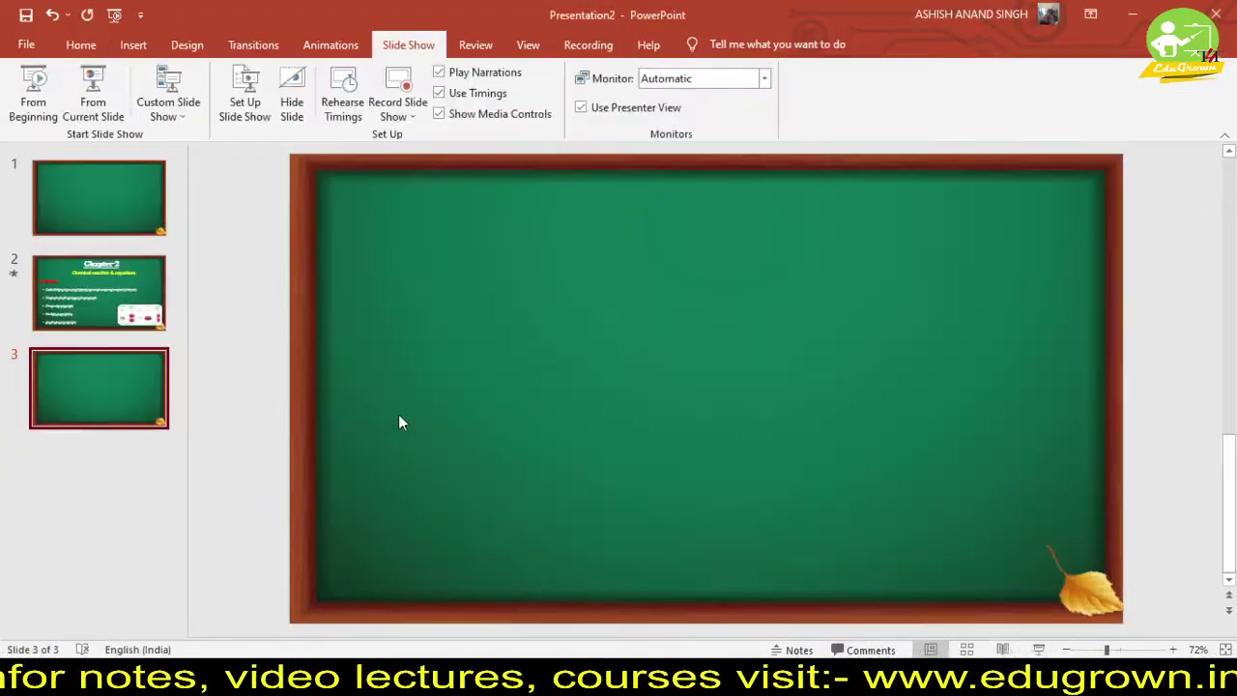
pyautogui.click(132, 44)
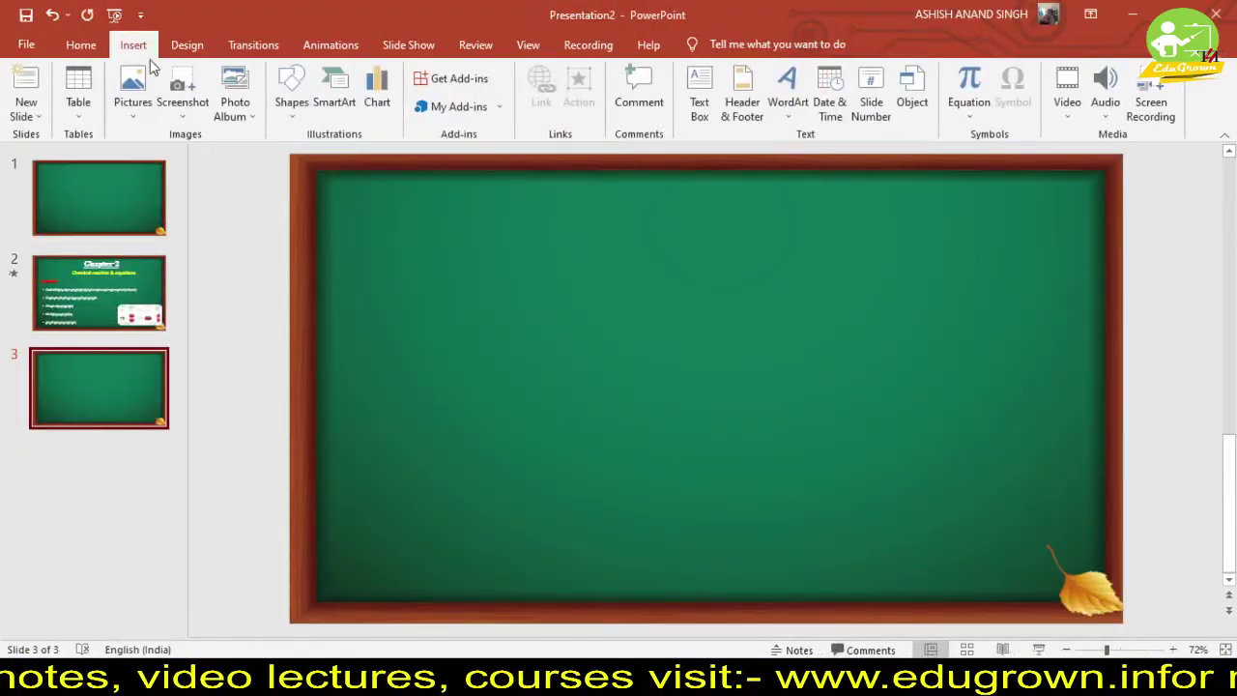
pyautogui.click(133, 115)
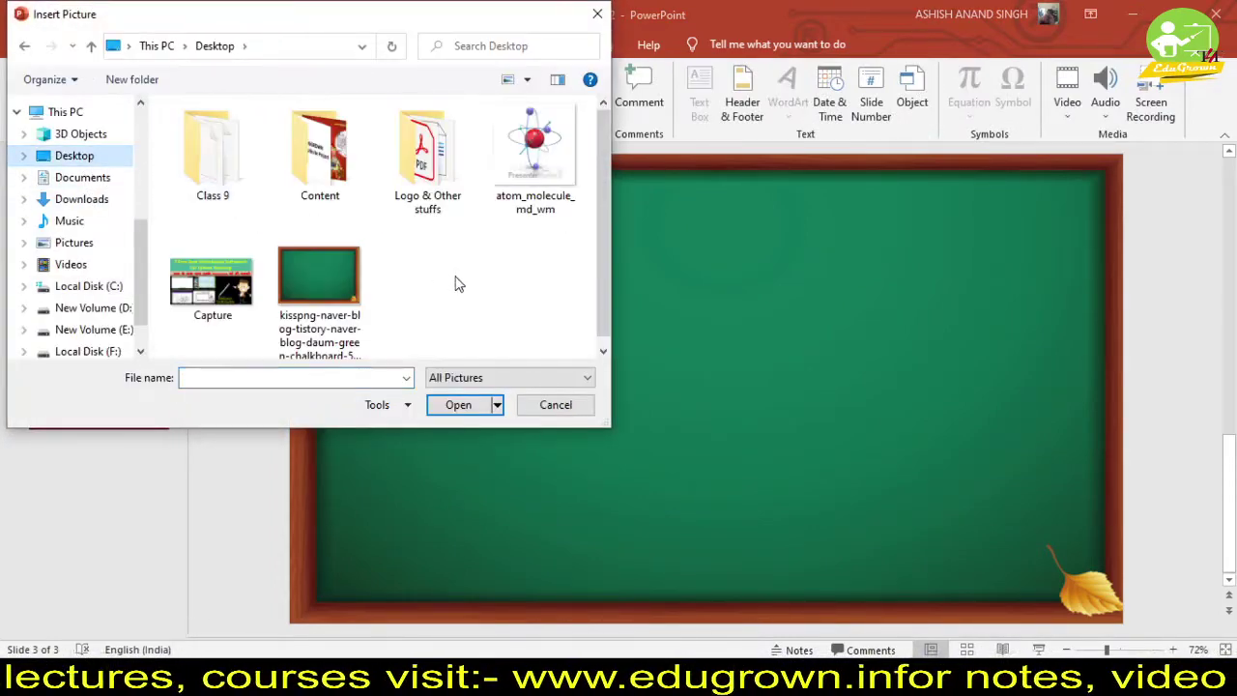
pyautogui.click(531, 159)
pyautogui.click(456, 405)
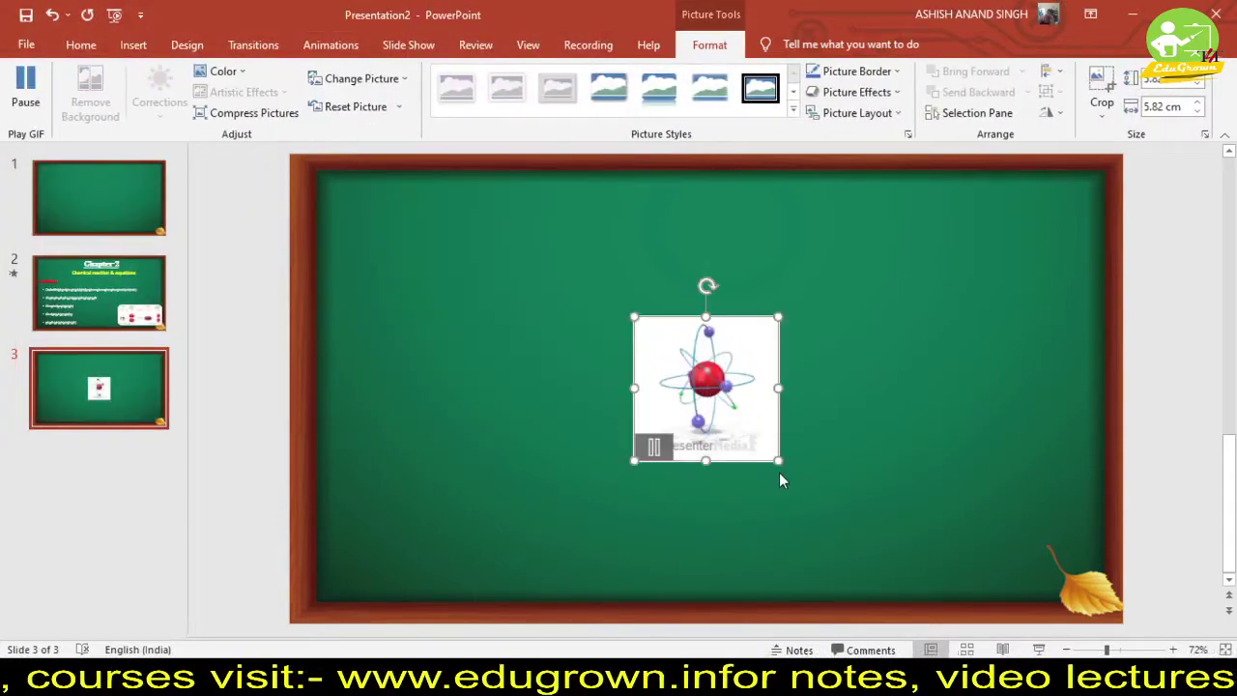
# - Enlarge the atom GIF to 10.35 cm and apply the Soft Edge Oval style
pyautogui.moveTo(781, 463); pyautogui.dragTo(889, 572)
pyautogui.moveTo(808, 490); pyautogui.dragTo(779, 442)
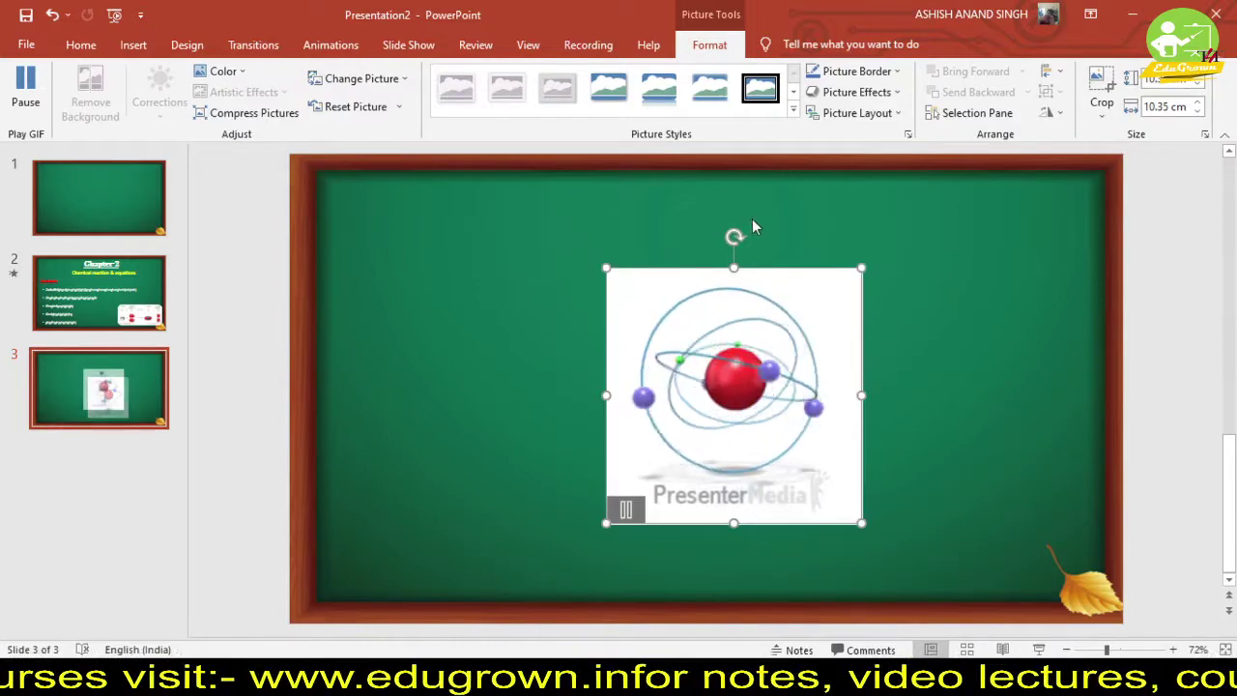
pyautogui.click(792, 110)
pyautogui.click(713, 195)
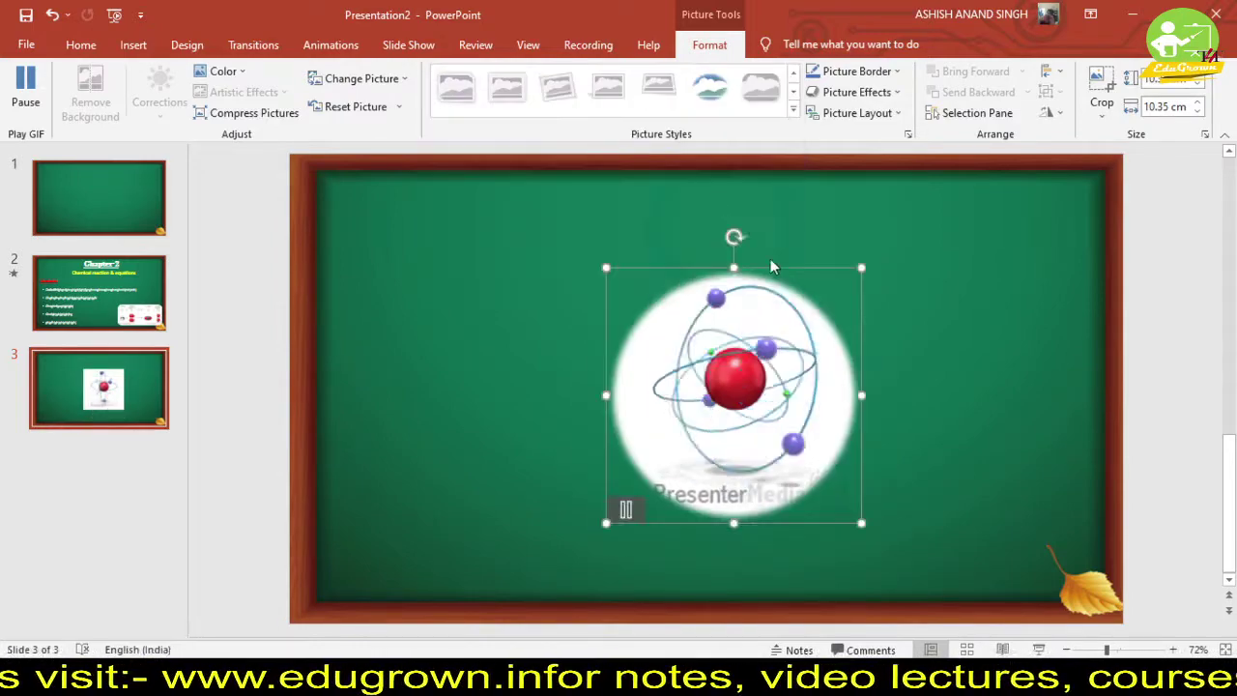
pyautogui.click(1152, 367)
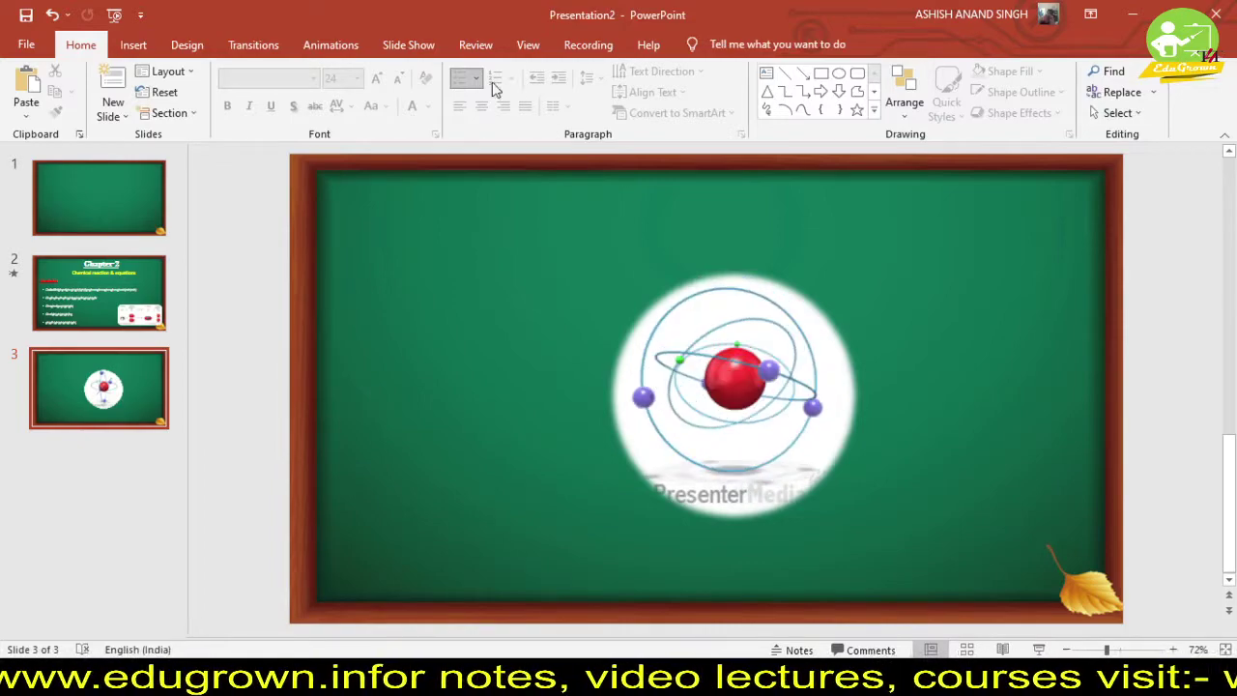
# - Draw a snip-corner rectangle at the chalkboard's top left on slide 3
pyautogui.click(134, 45)
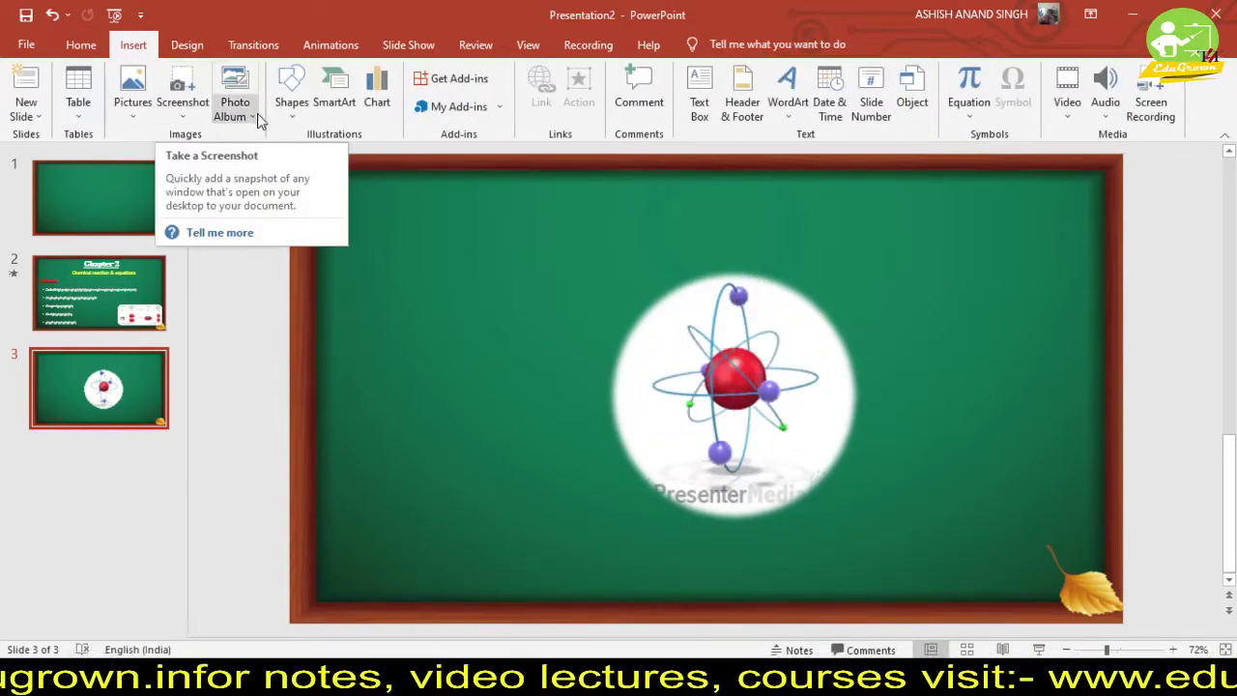
pyautogui.click(288, 108)
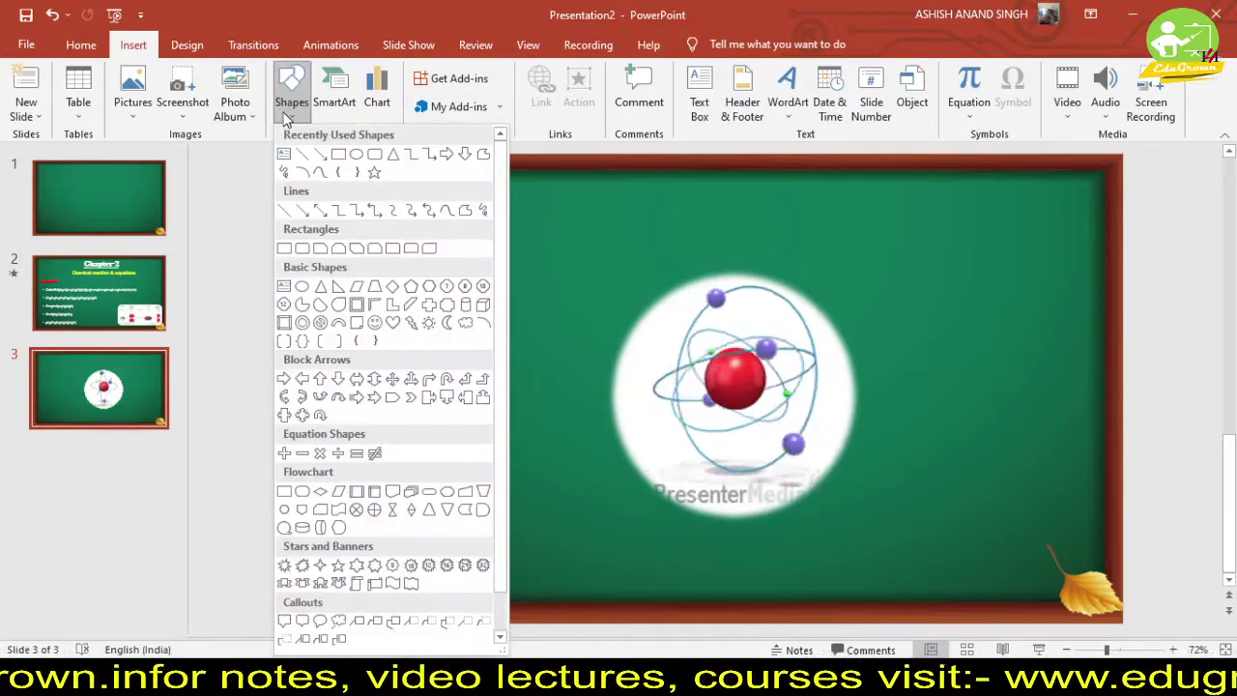
pyautogui.click(376, 250)
pyautogui.moveTo(380, 230); pyautogui.dragTo(624, 319)
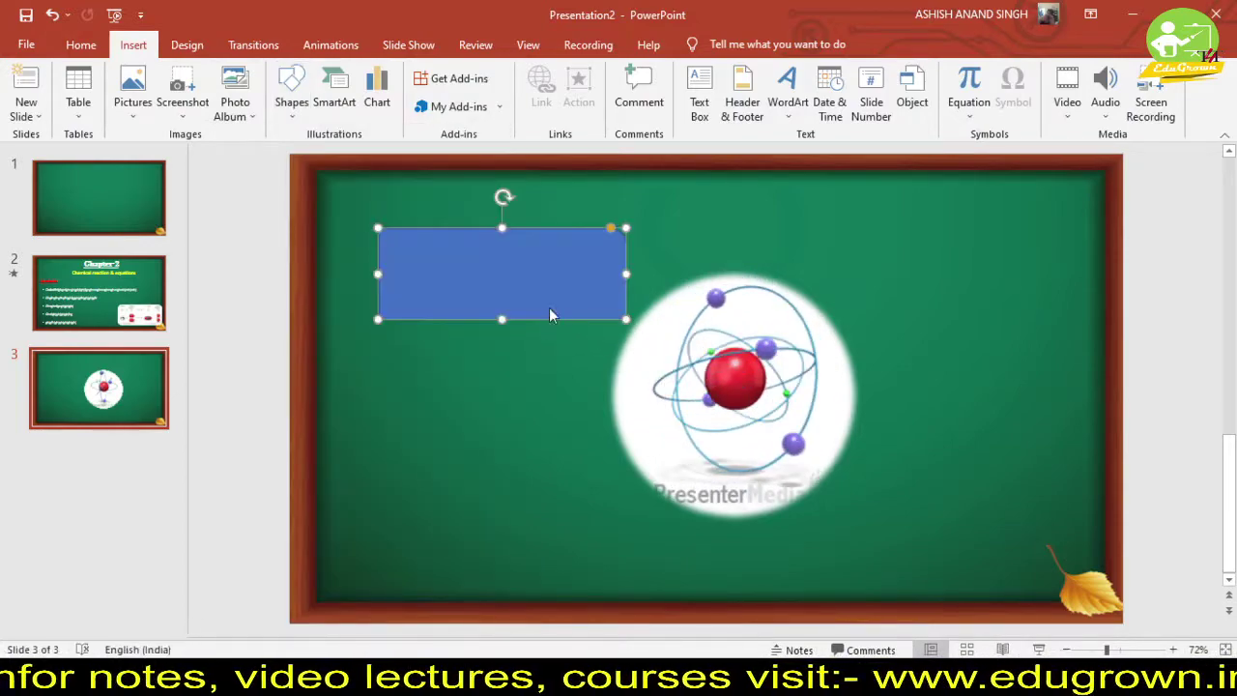
# - Apply a solid yellow shape style to the rectangle
pyautogui.click(329, 97)
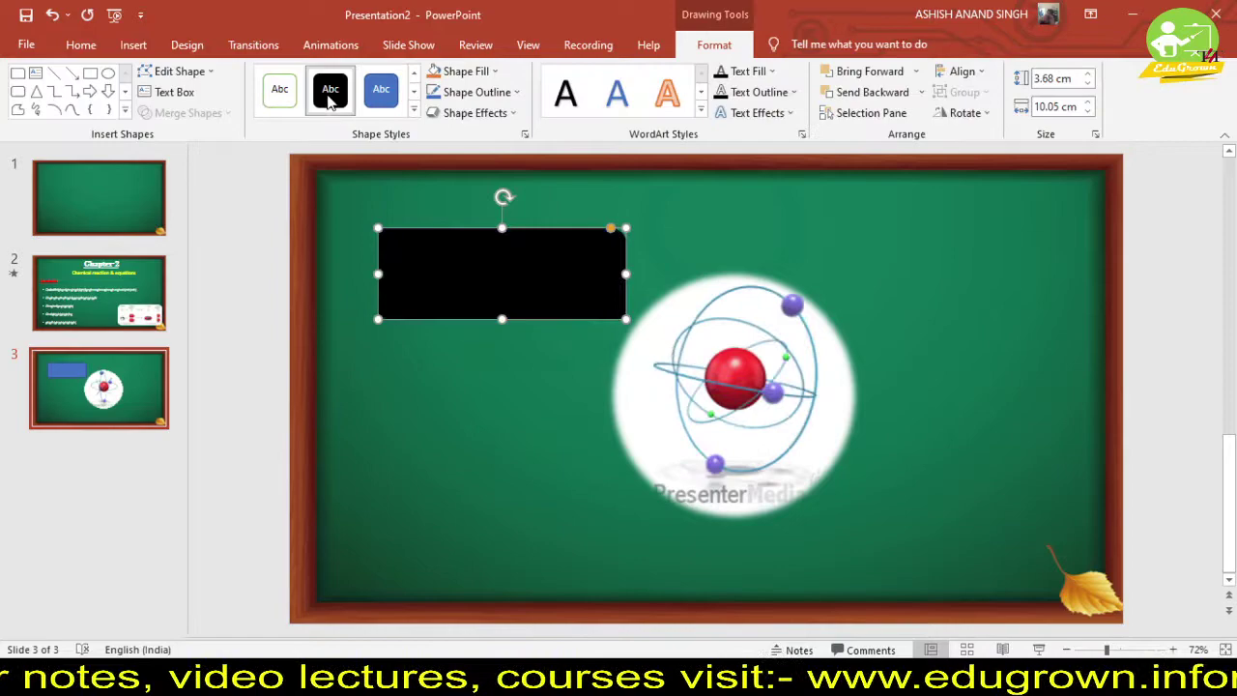
pyautogui.click(413, 109)
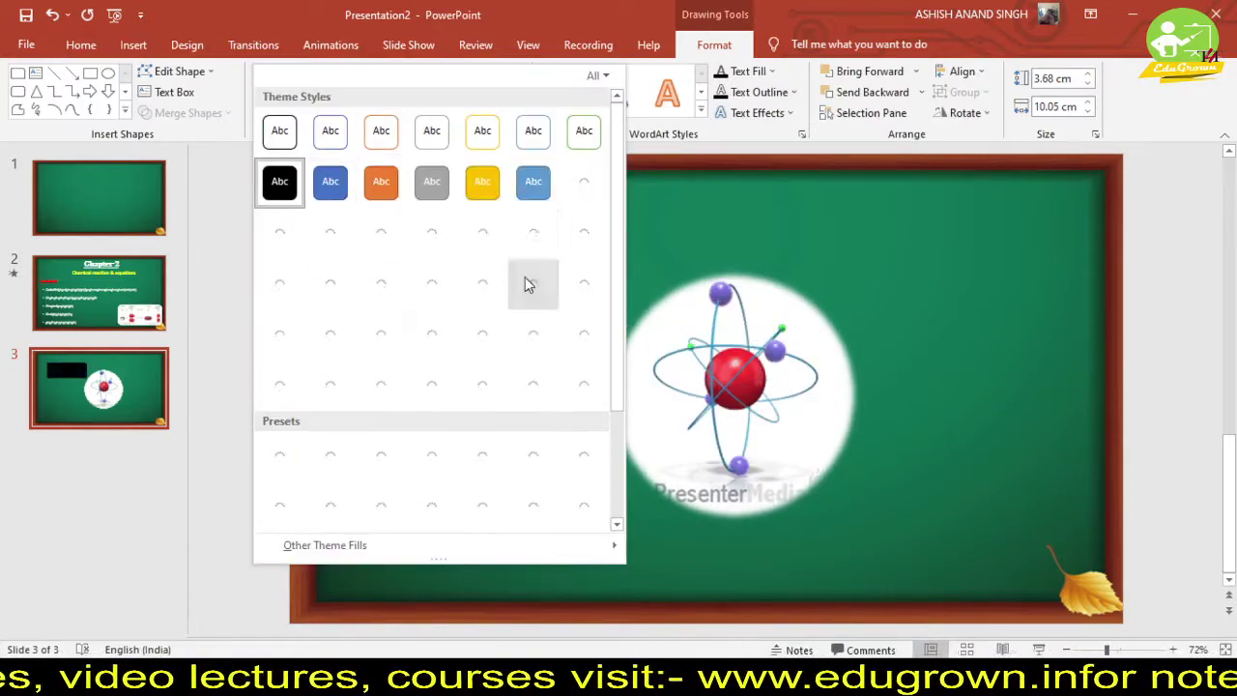
pyautogui.click(482, 197)
pyautogui.click(476, 386)
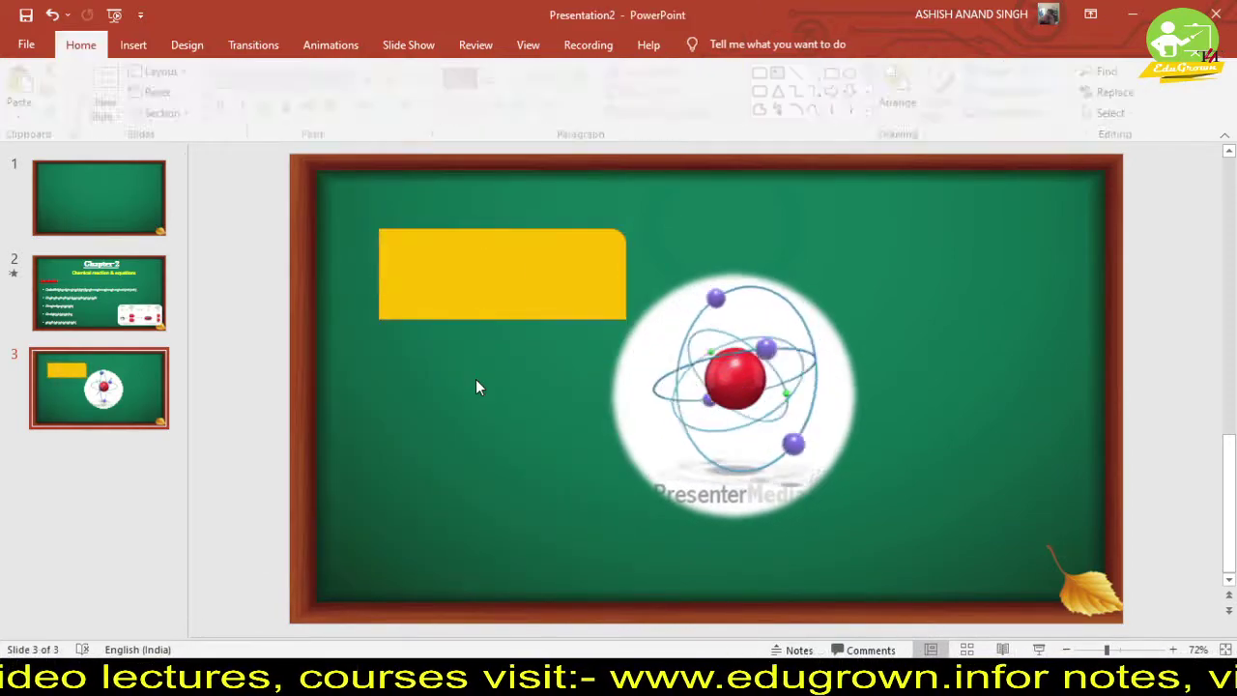
# - Give the yellow rectangle a yellow glow and a reflection beneath it
pyautogui.doubleClick(497, 309)
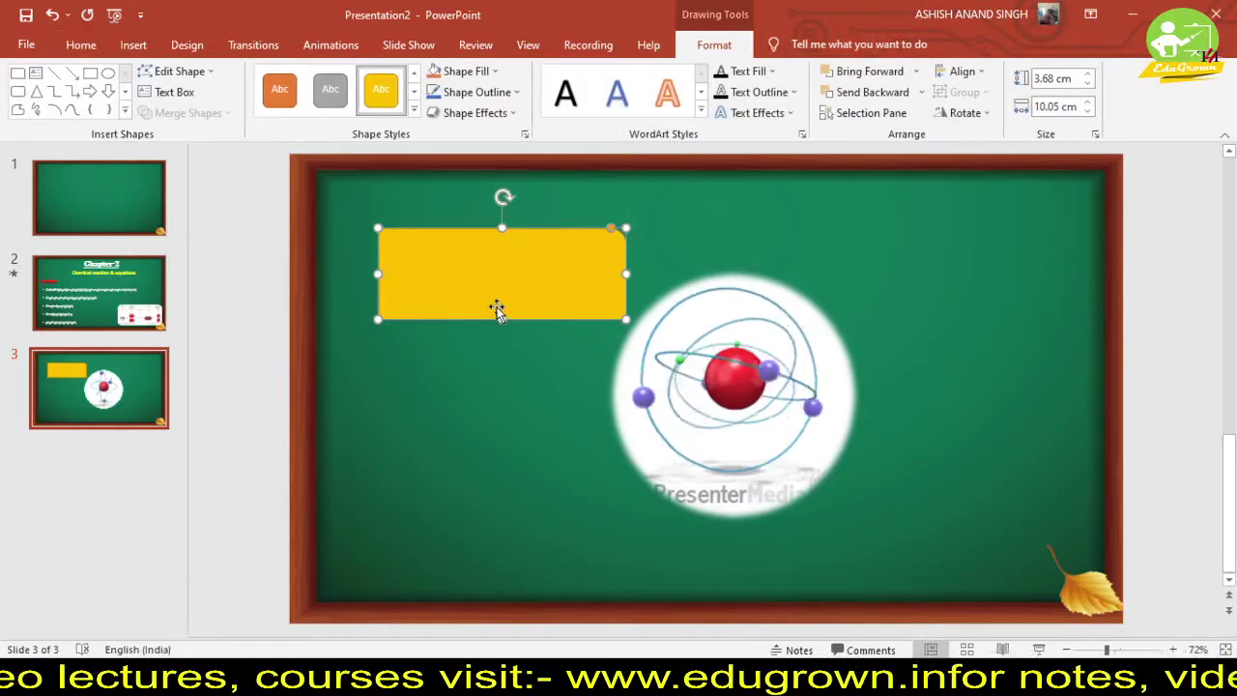
pyautogui.click(517, 112)
pyautogui.moveTo(481, 268)
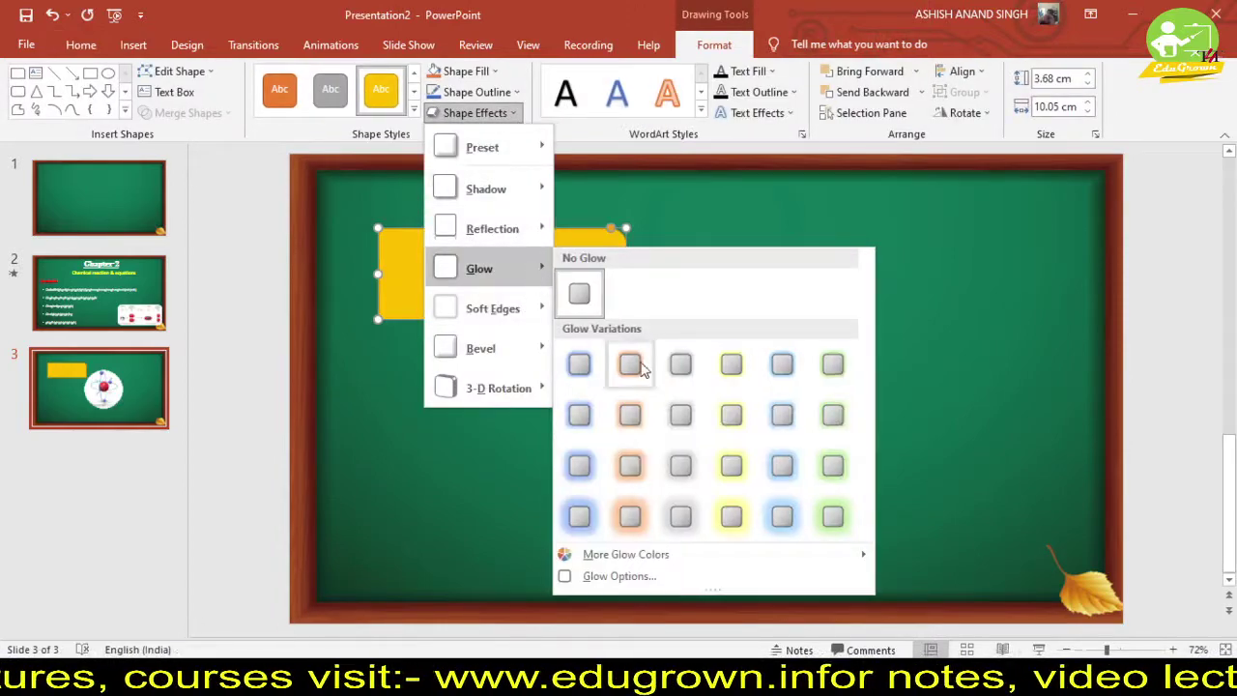
pyautogui.click(731, 466)
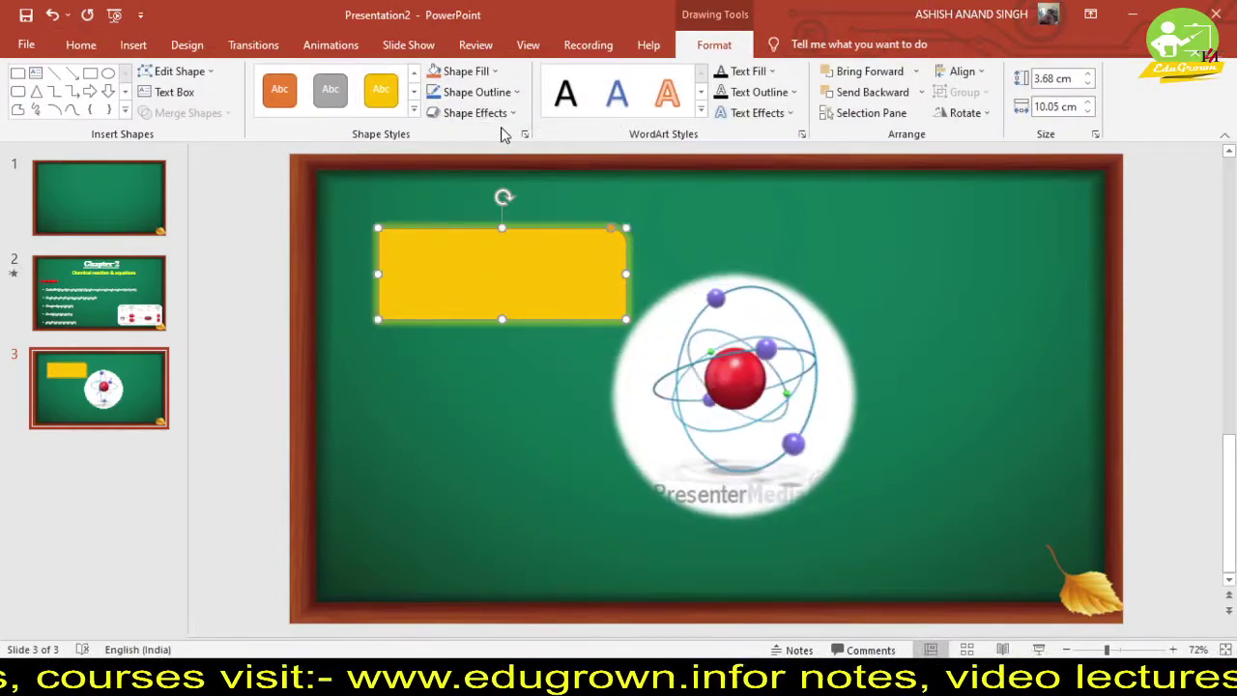
pyautogui.click(475, 112)
pyautogui.moveTo(492, 228)
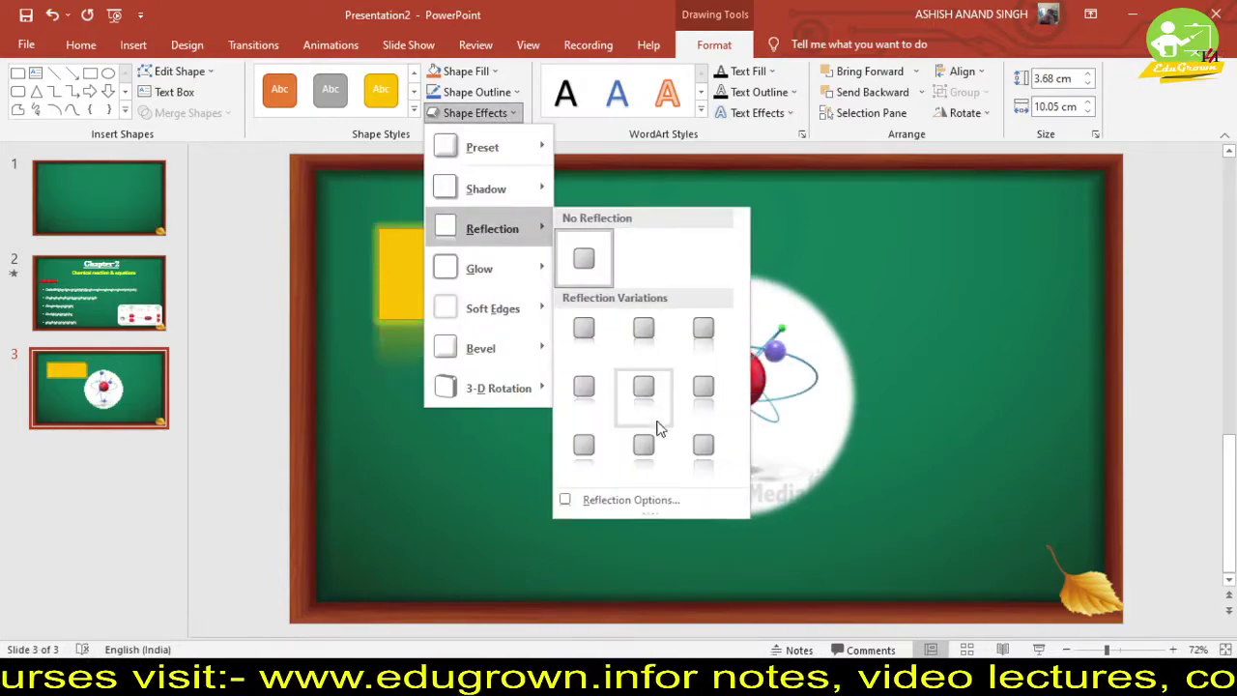
pyautogui.click(647, 333)
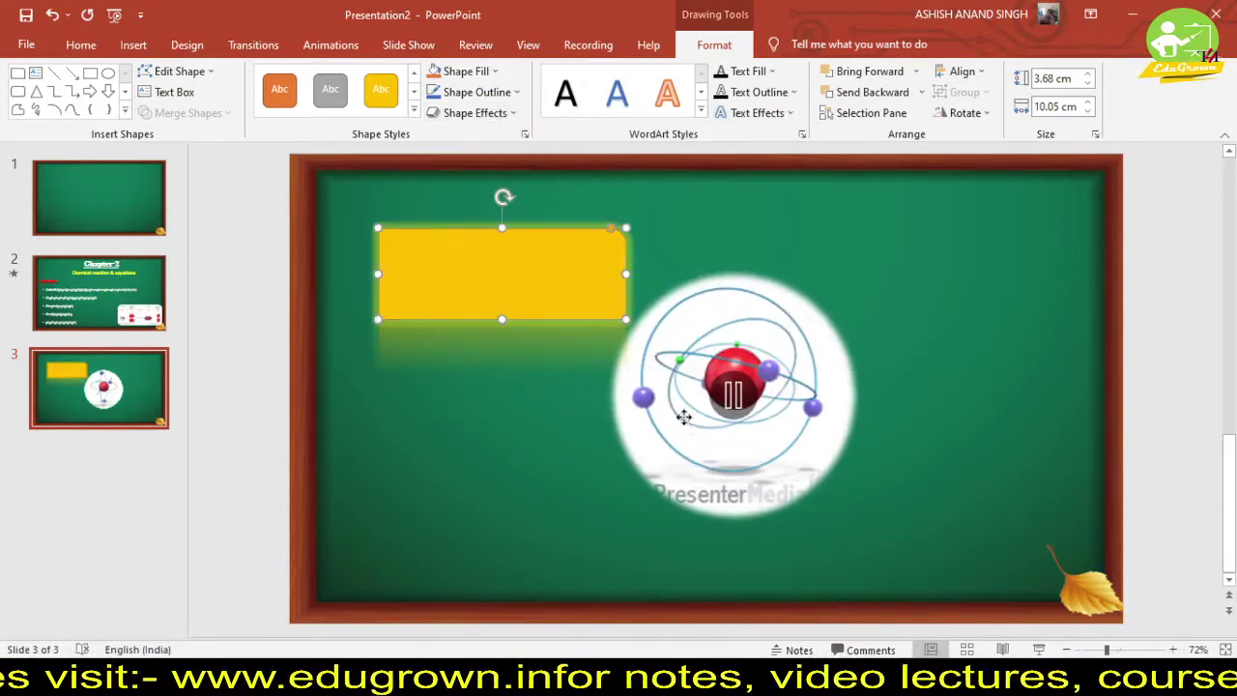
# - Move the atom picture to the slide's lower right, then return to slide 2
pyautogui.click(732, 395)
pyautogui.moveTo(793, 462); pyautogui.dragTo(961, 502)
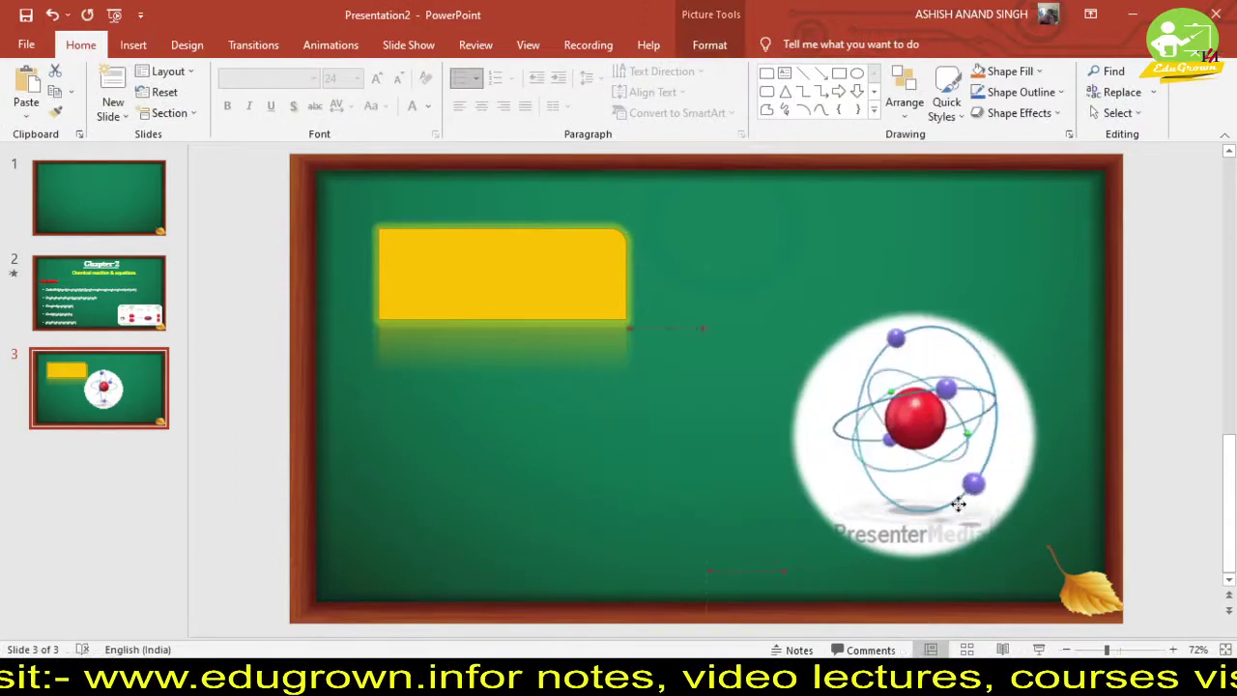
pyautogui.click(585, 314)
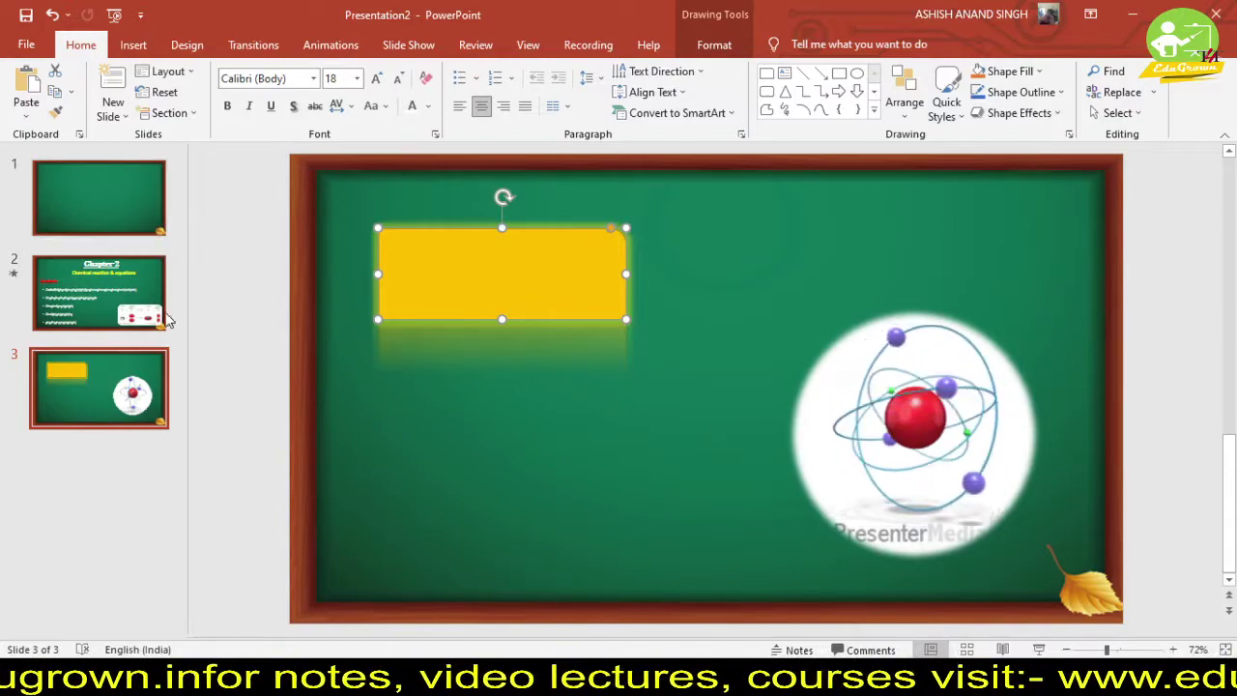
pyautogui.click(97, 314)
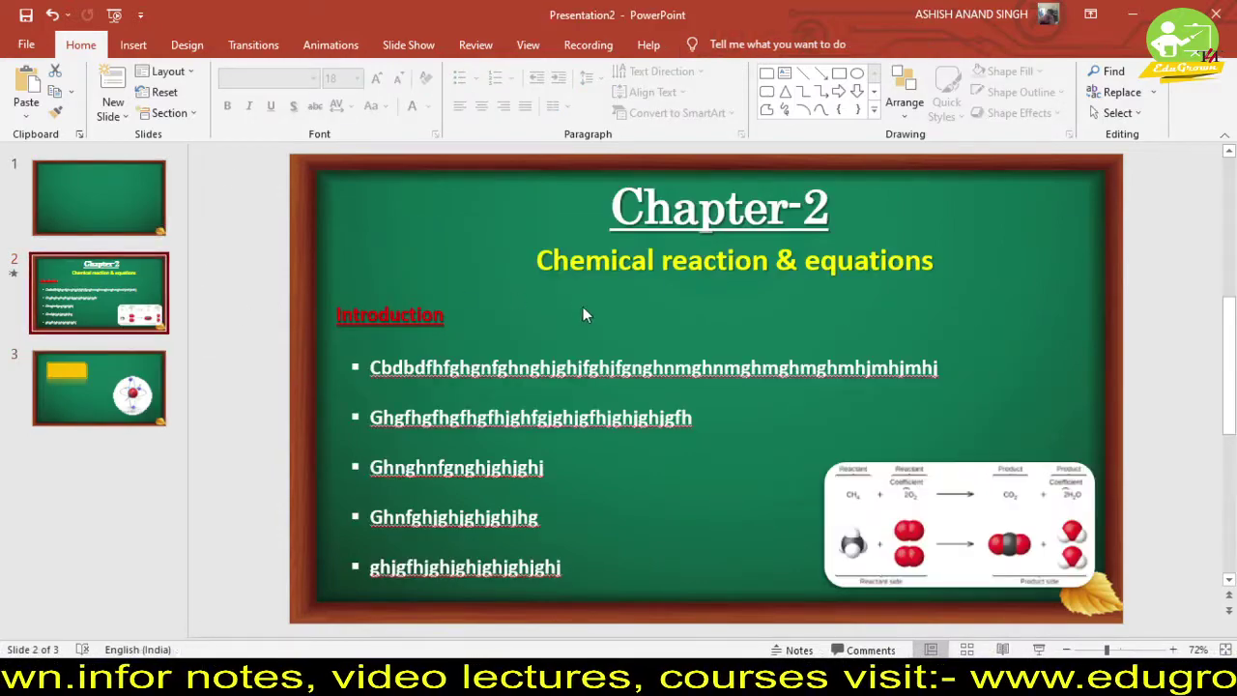